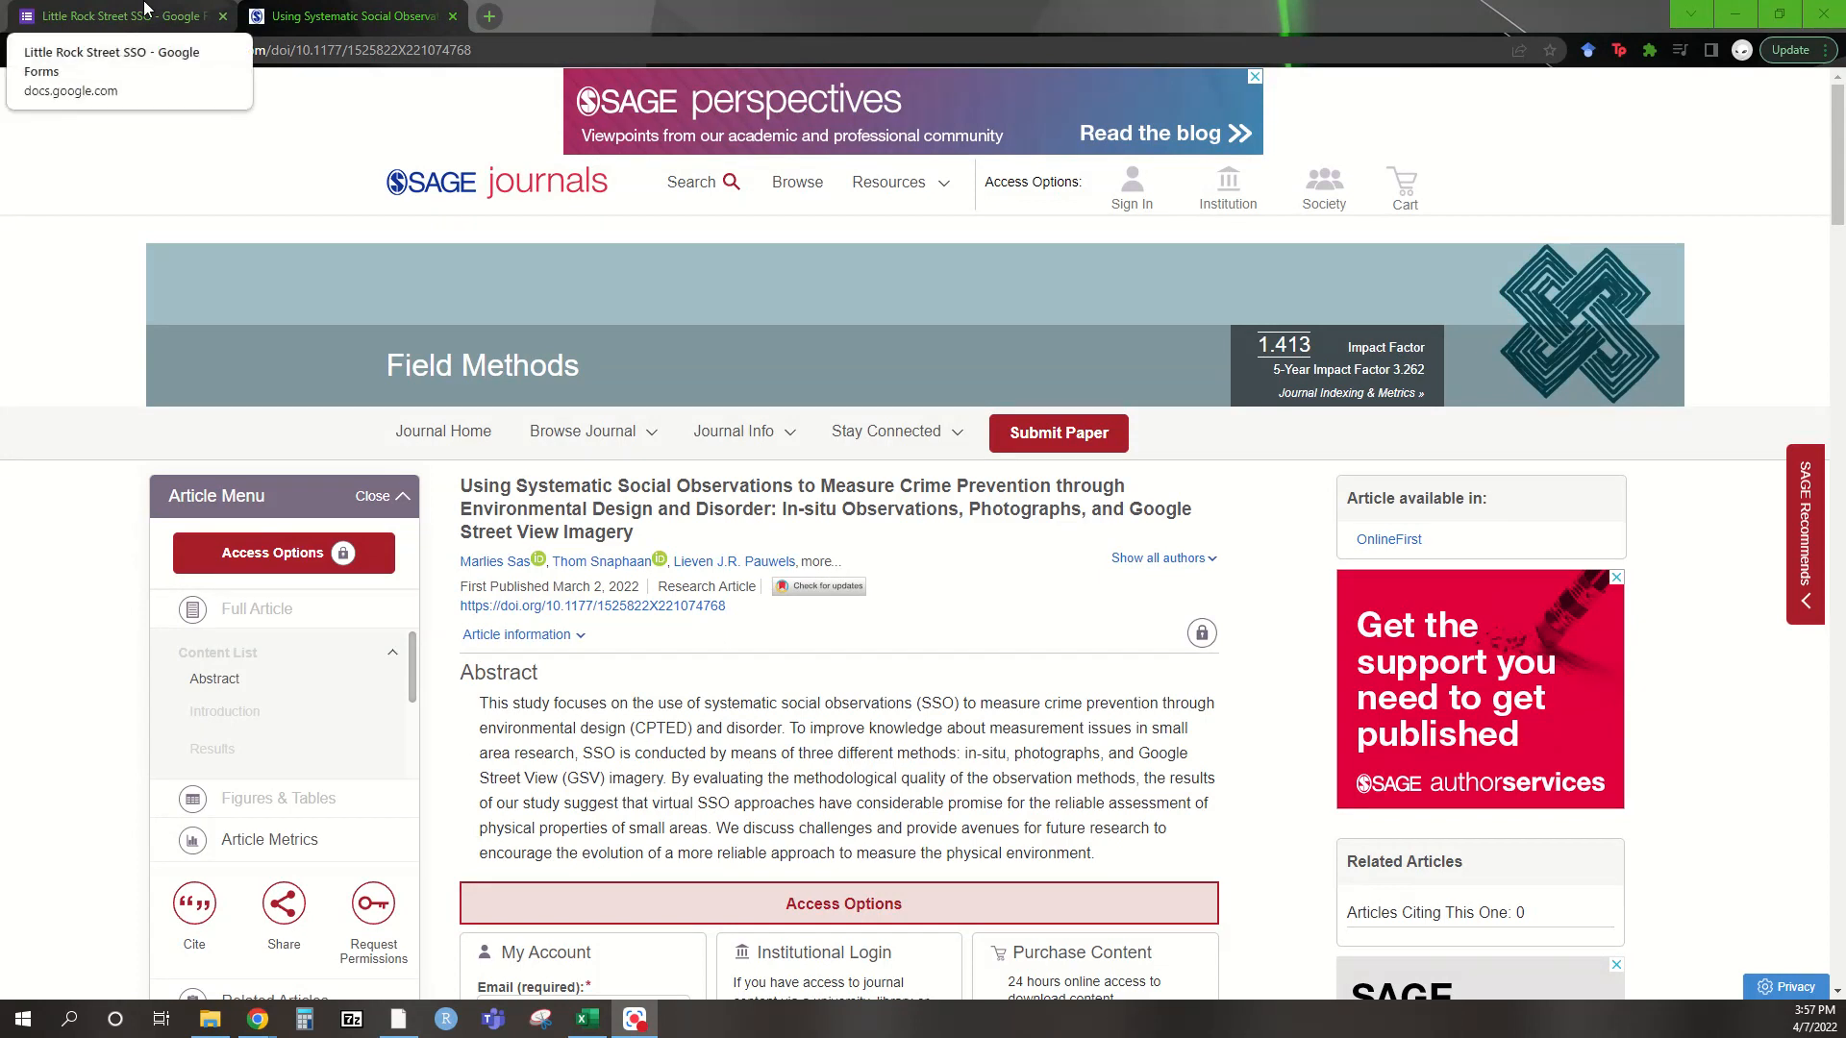
# Switch to the survey form and open its responses in the linked Google Sheets spreadsheet
pyautogui.click(144, 12)
pyautogui.scroll(20, 1663, 588)
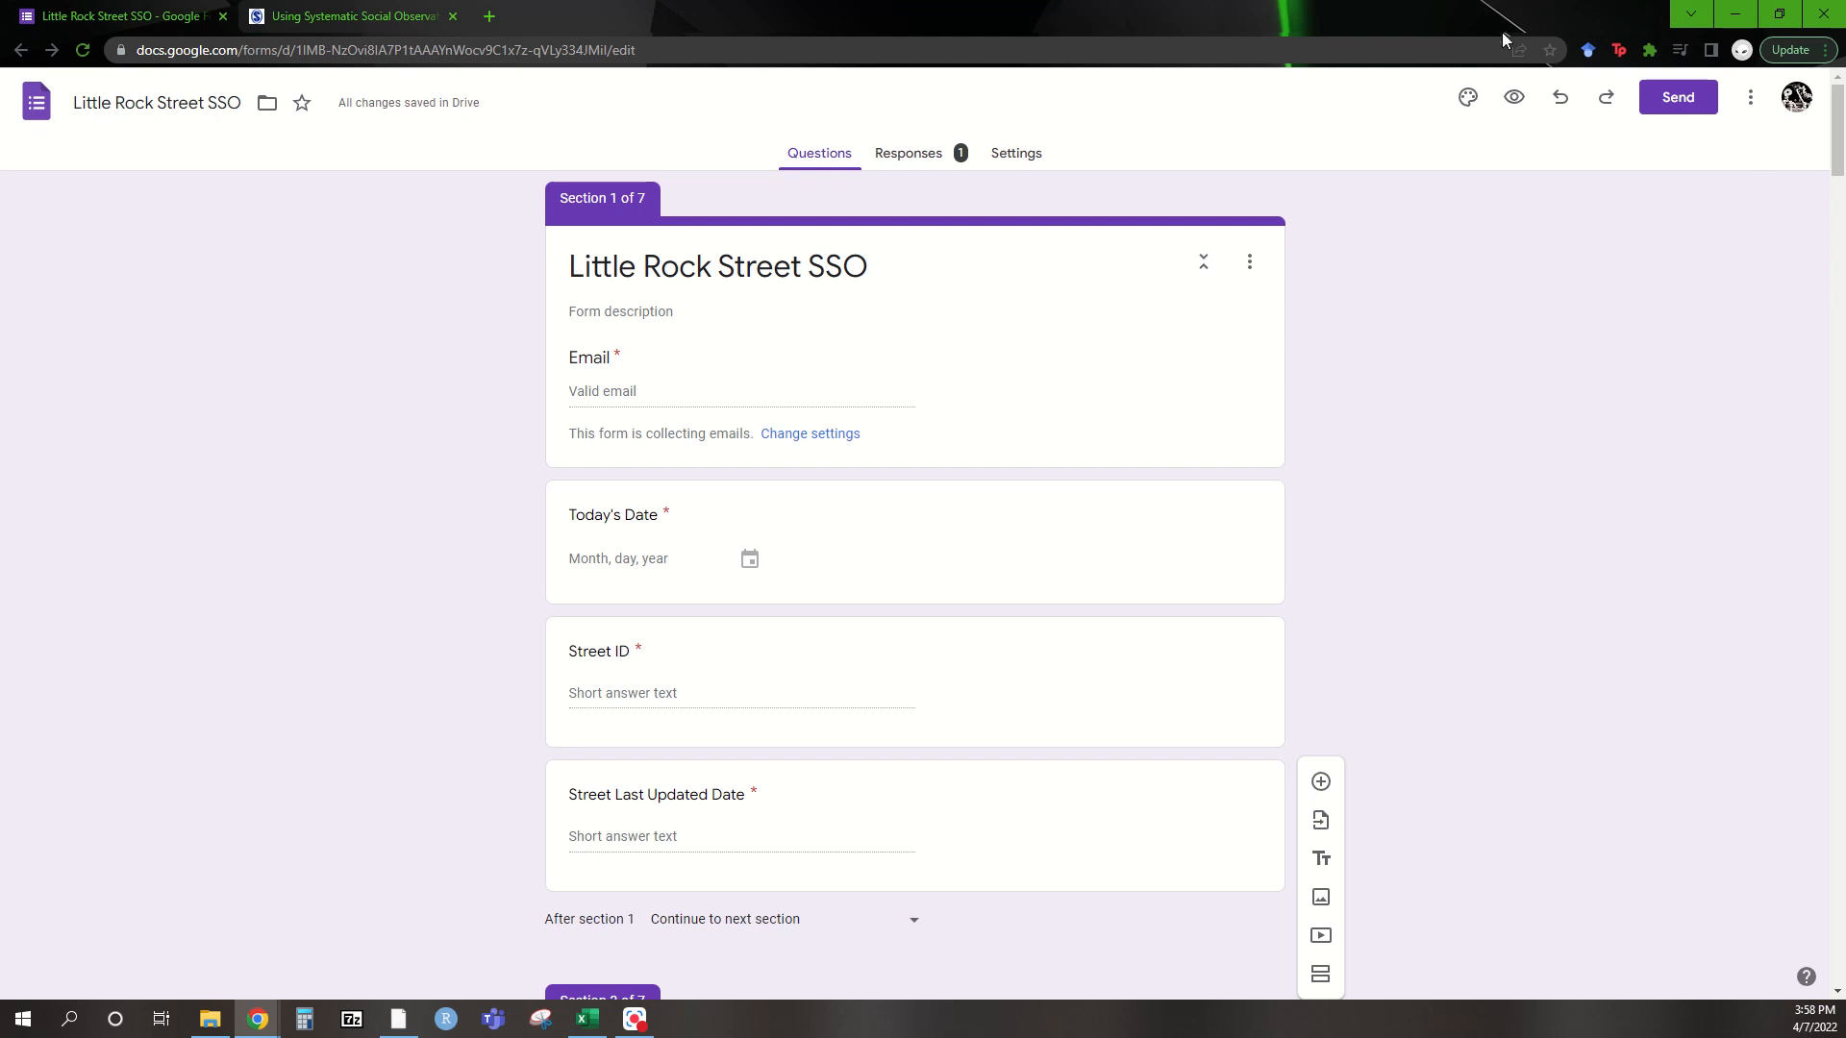
pyautogui.click(906, 166)
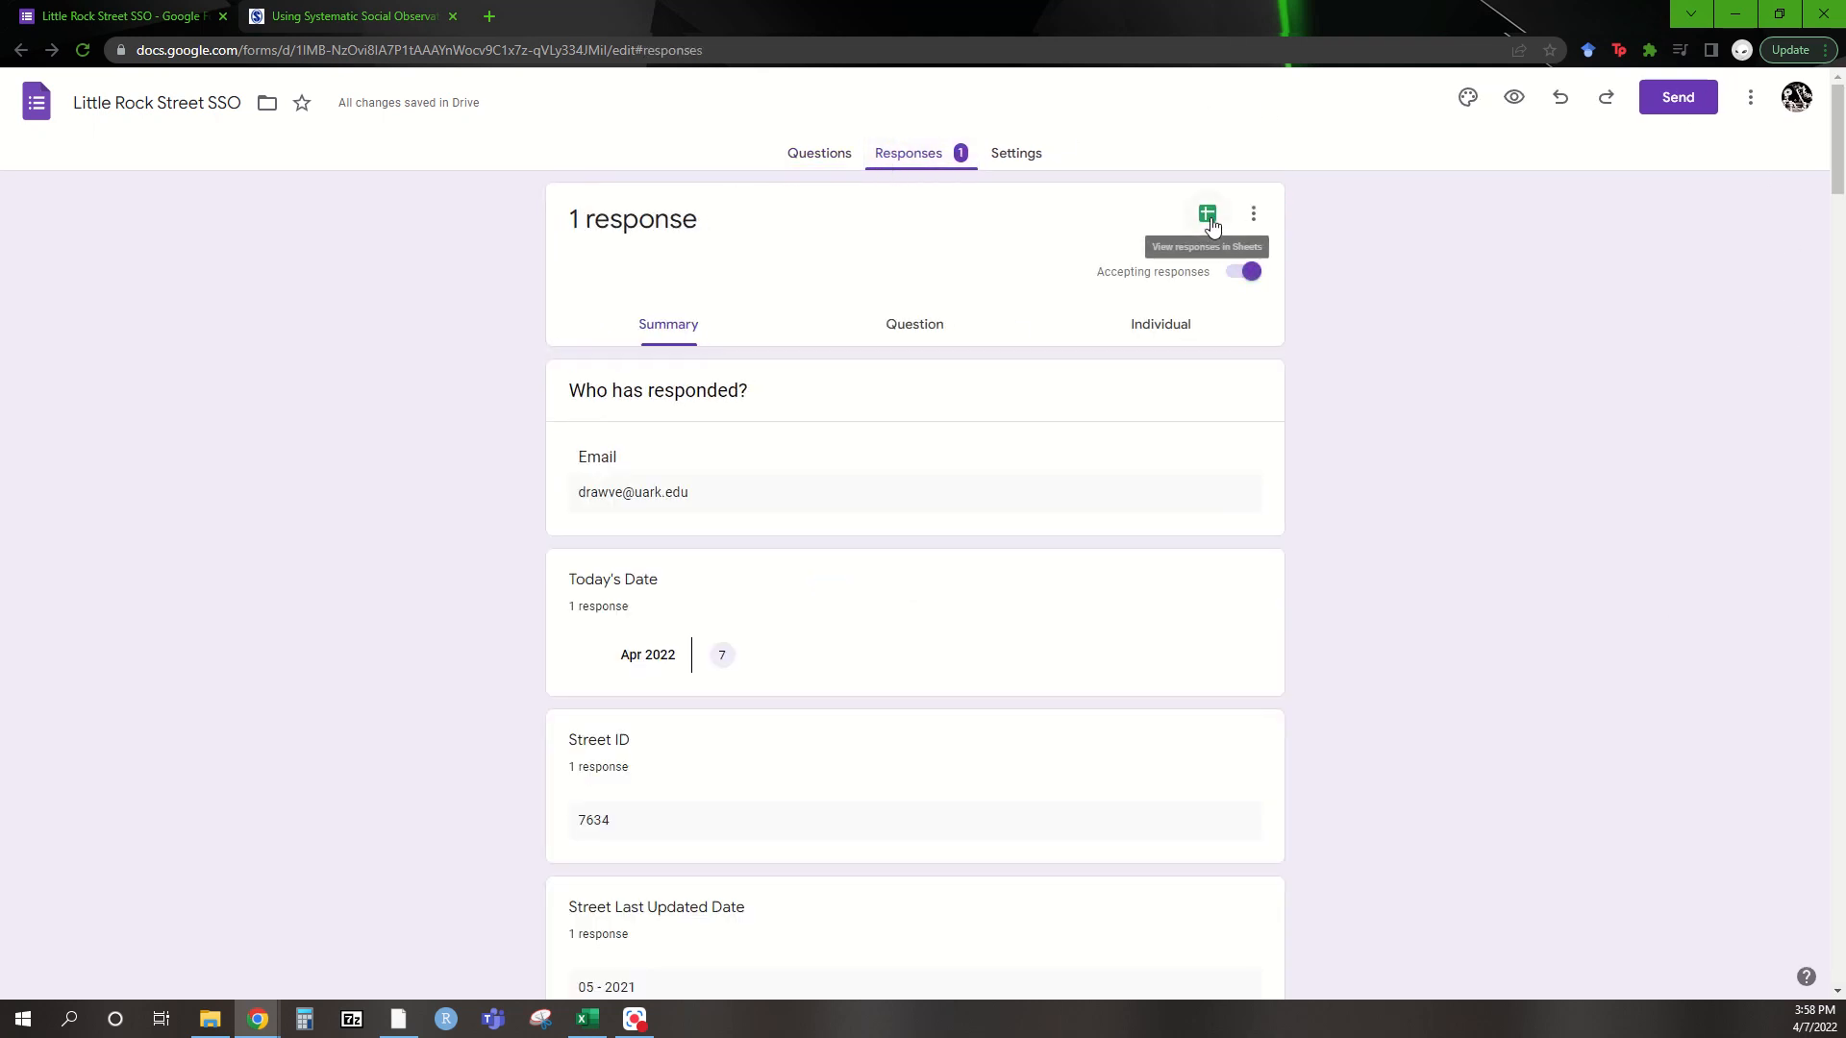
pyautogui.click(1209, 217)
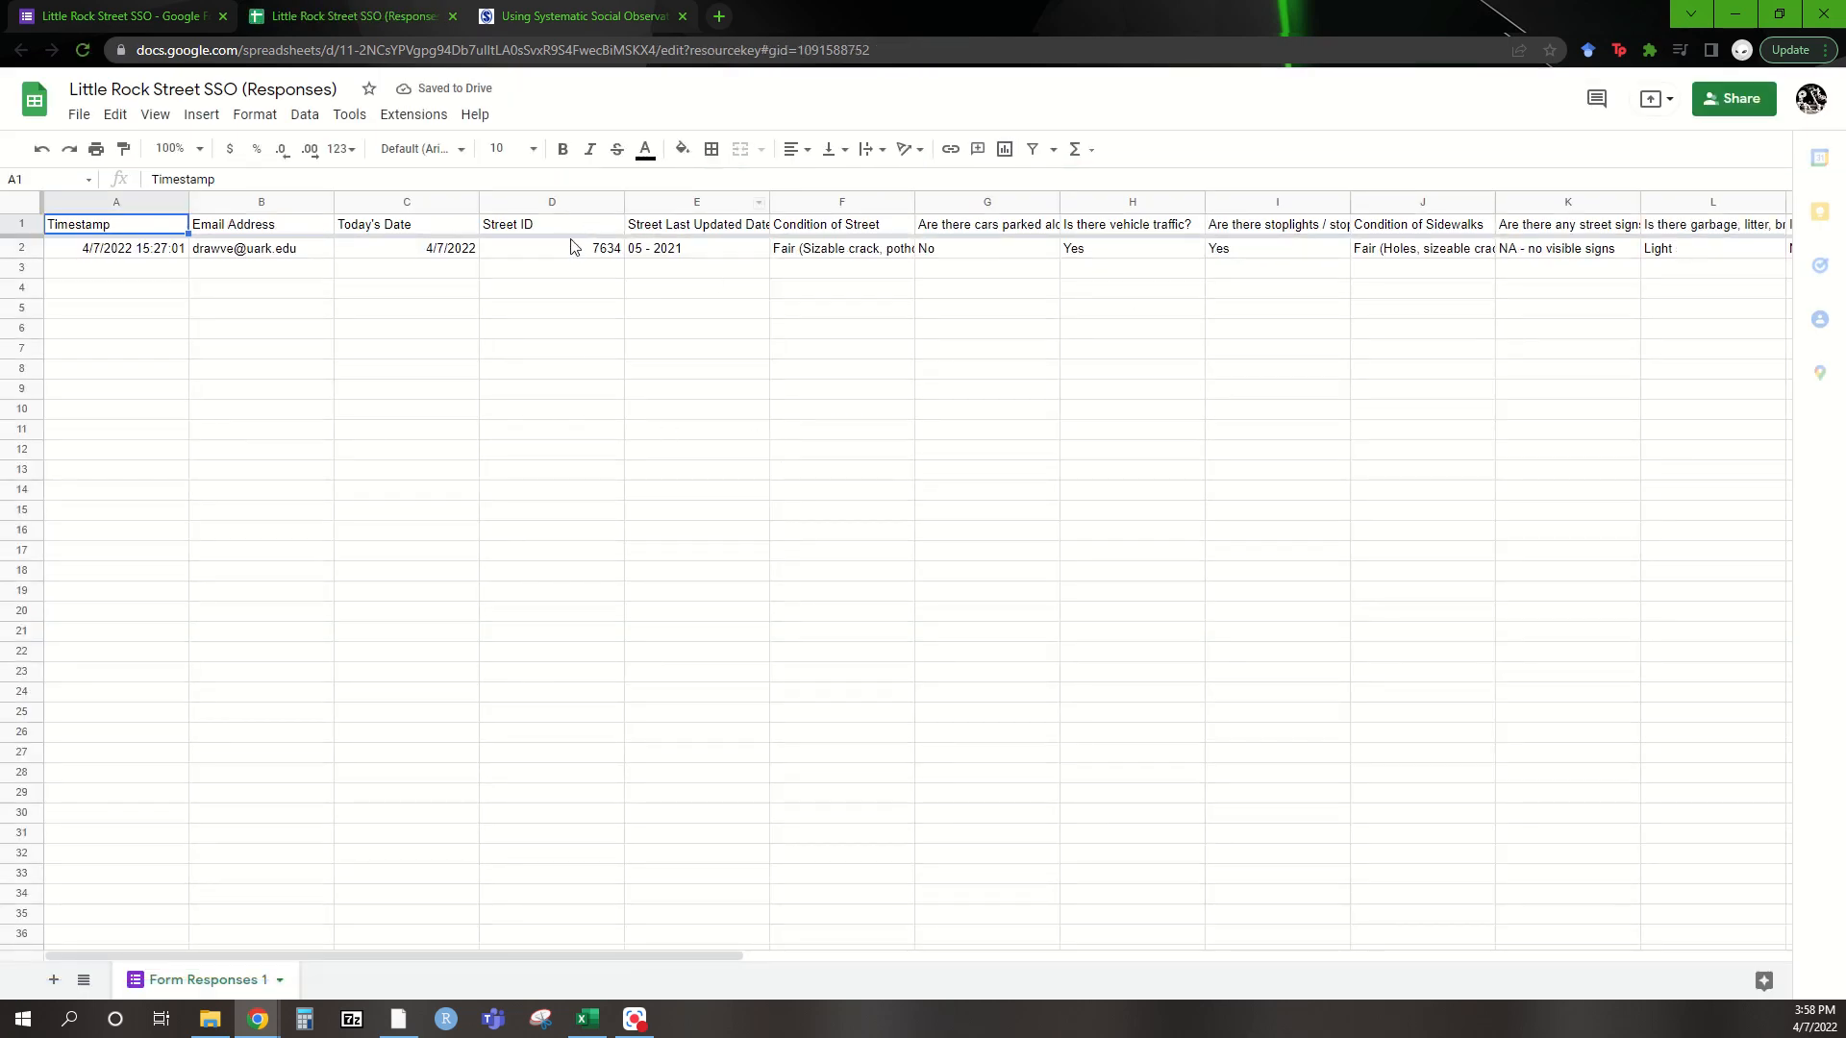
# Scroll across the single Street ID 7634 response row, then go back to the form
pyautogui.moveTo(514, 964); pyautogui.dragTo(366, 918)
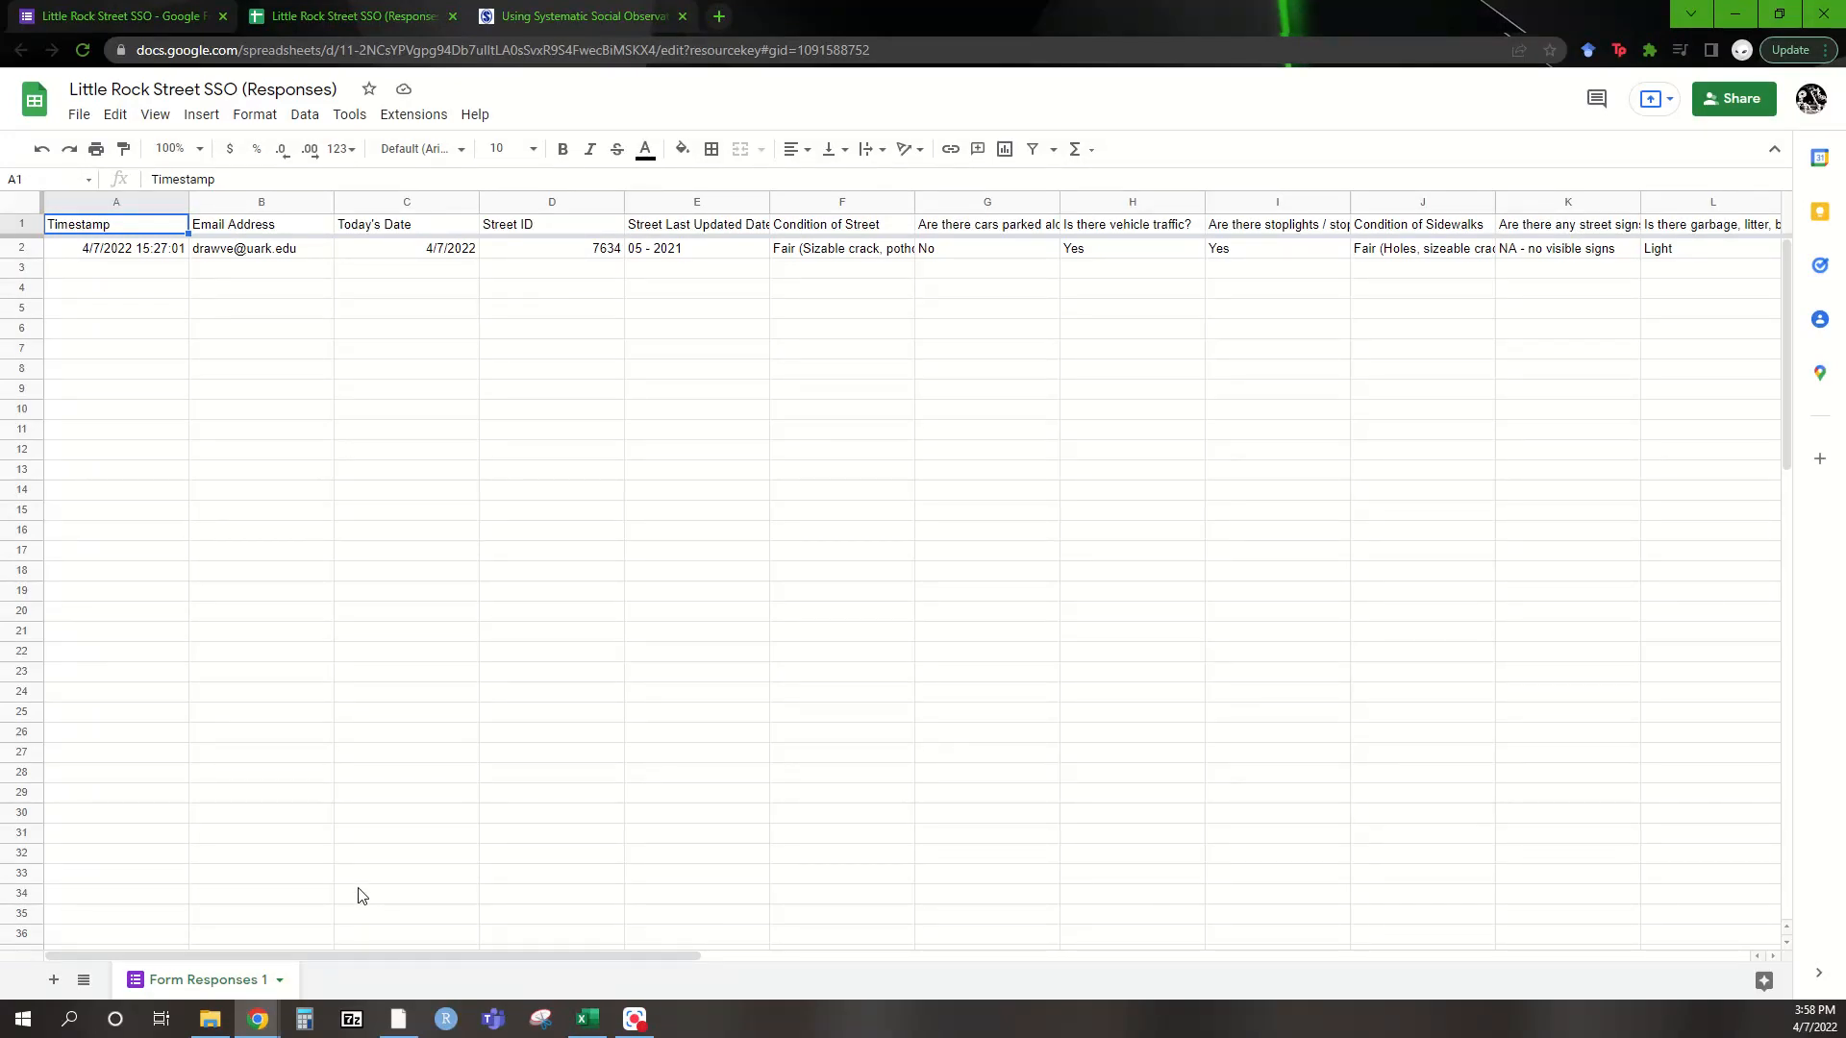
pyautogui.click(151, 8)
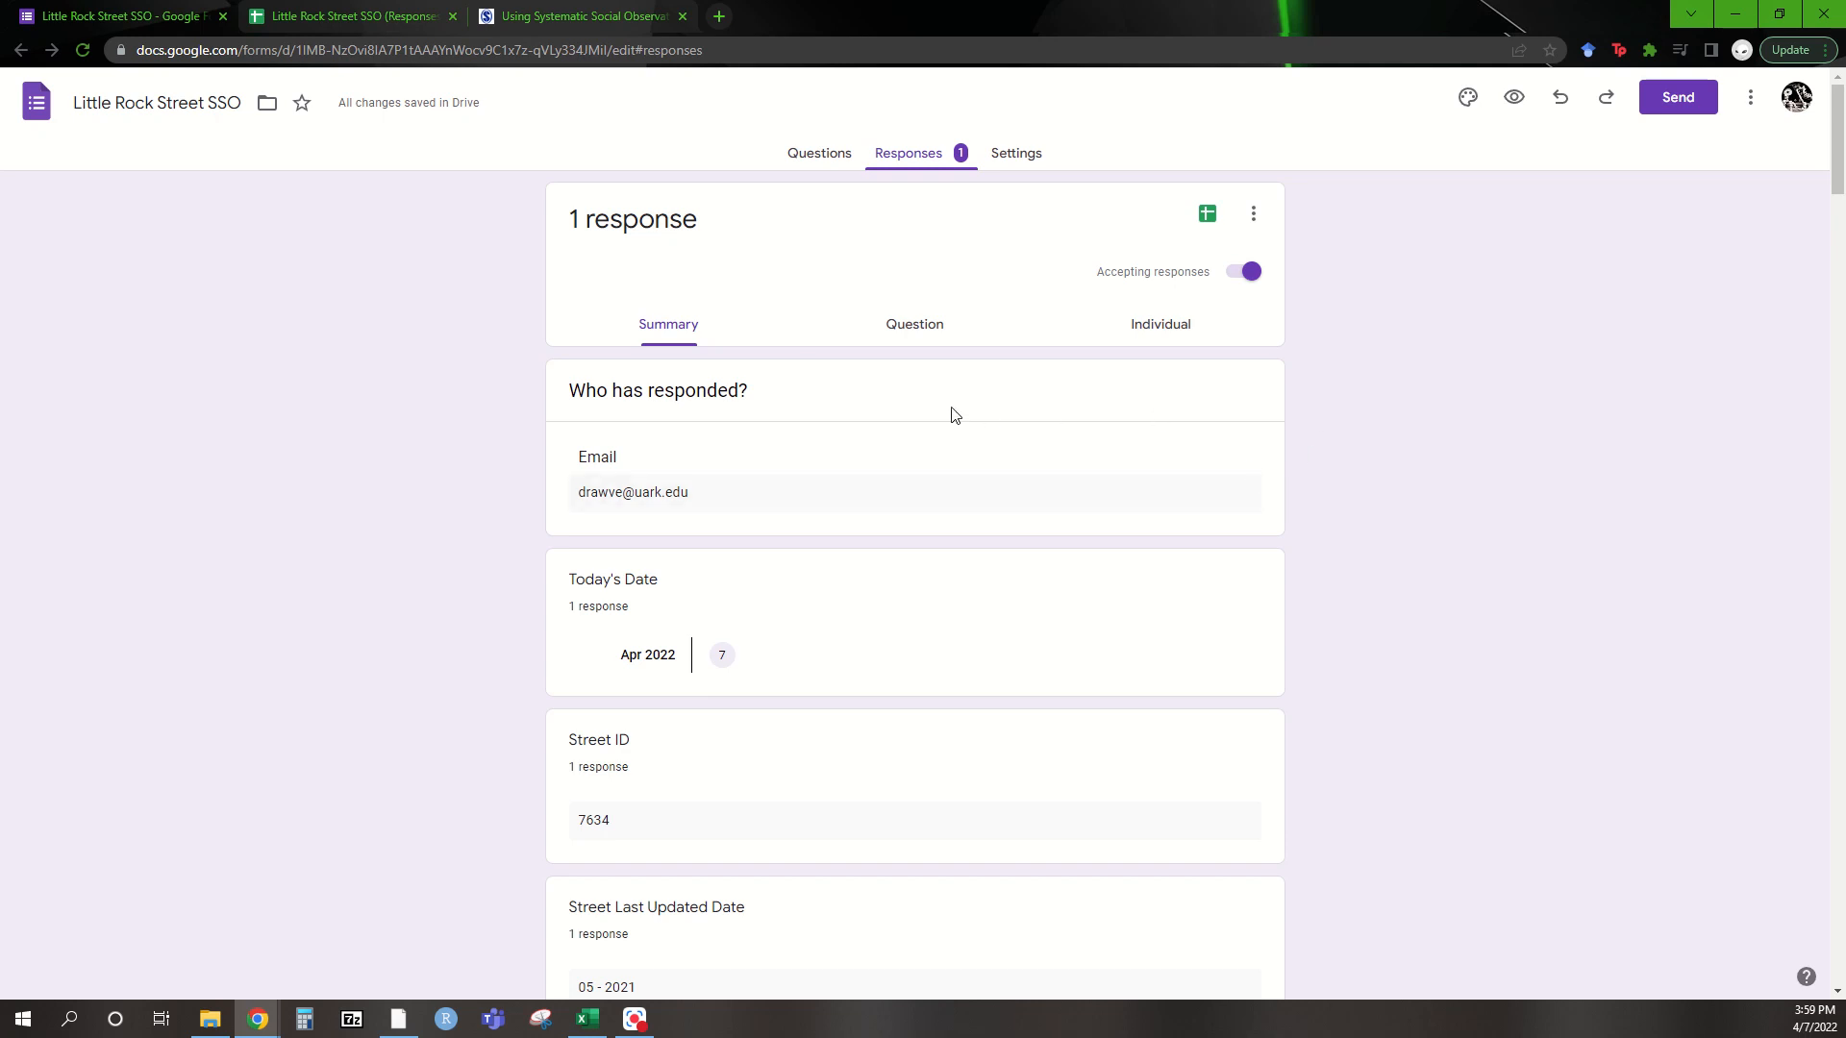
# Check the Section 7 unsure-questions item, then scroll the responses sheet right to the Practice column
pyautogui.click(800, 162)
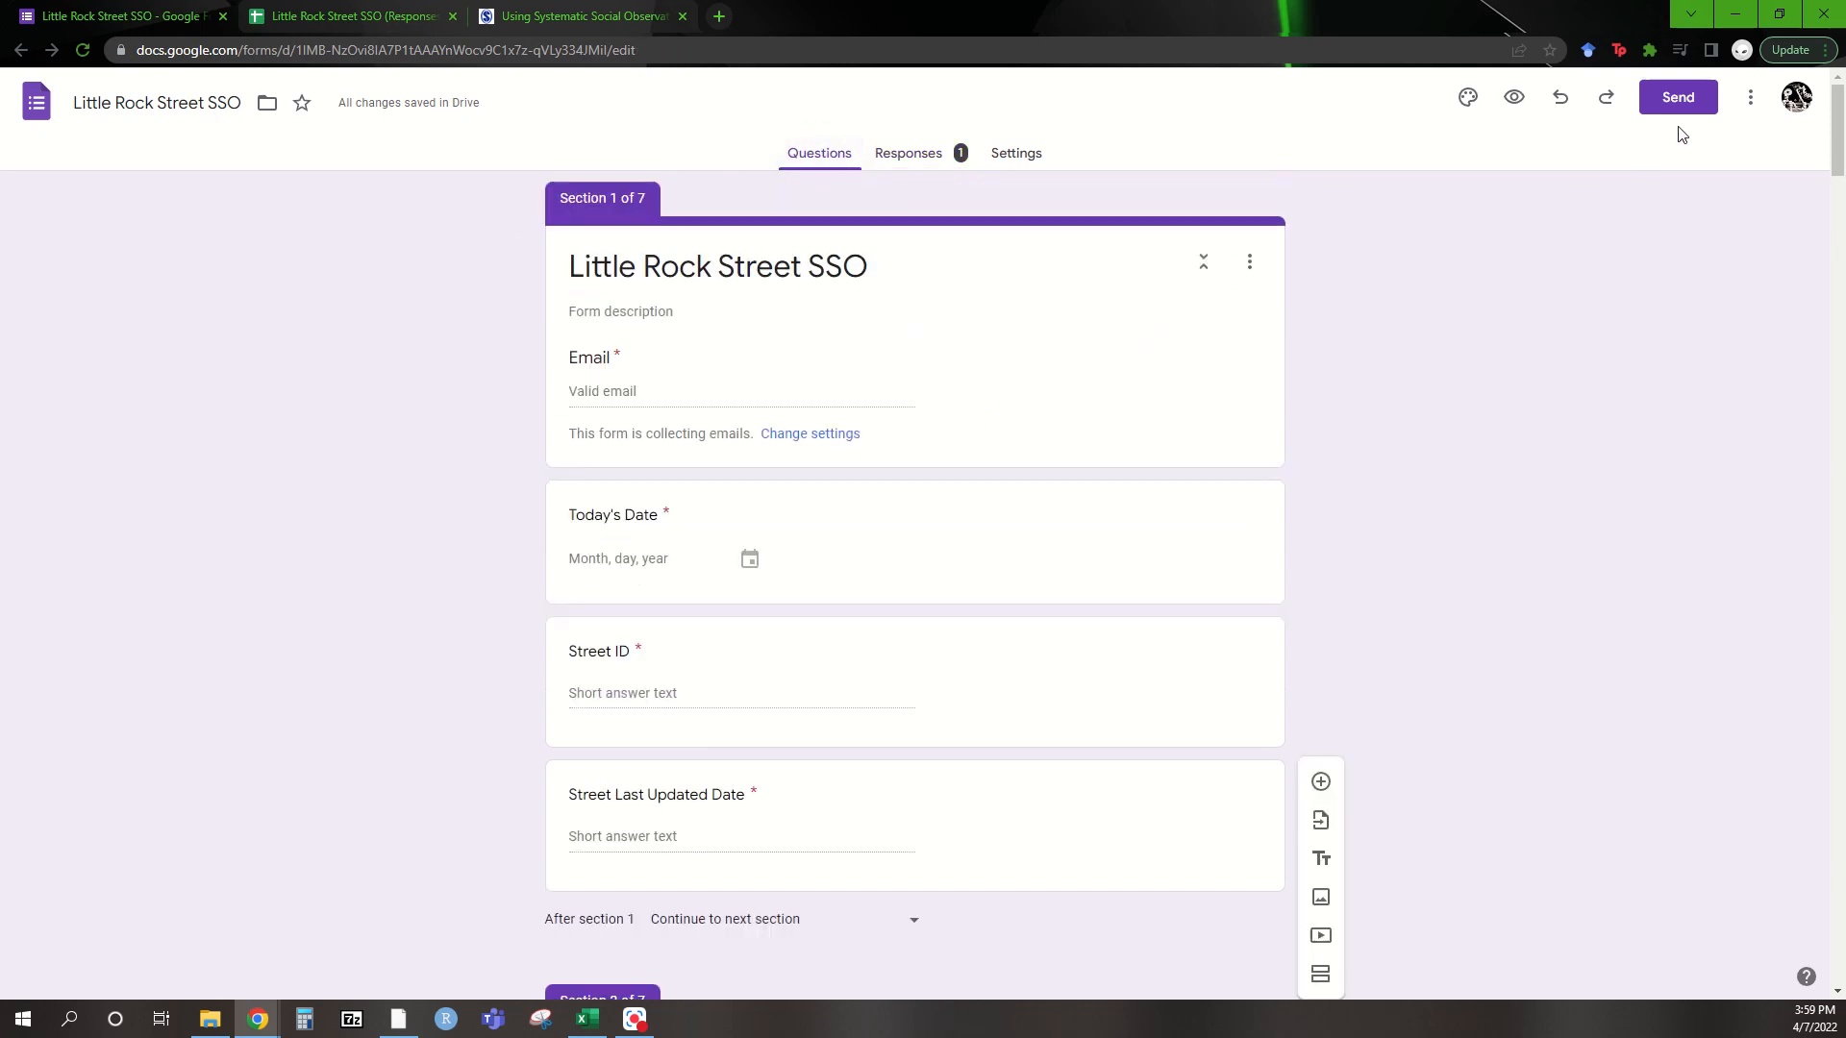
pyautogui.moveTo(1838, 125); pyautogui.dragTo(1829, 952)
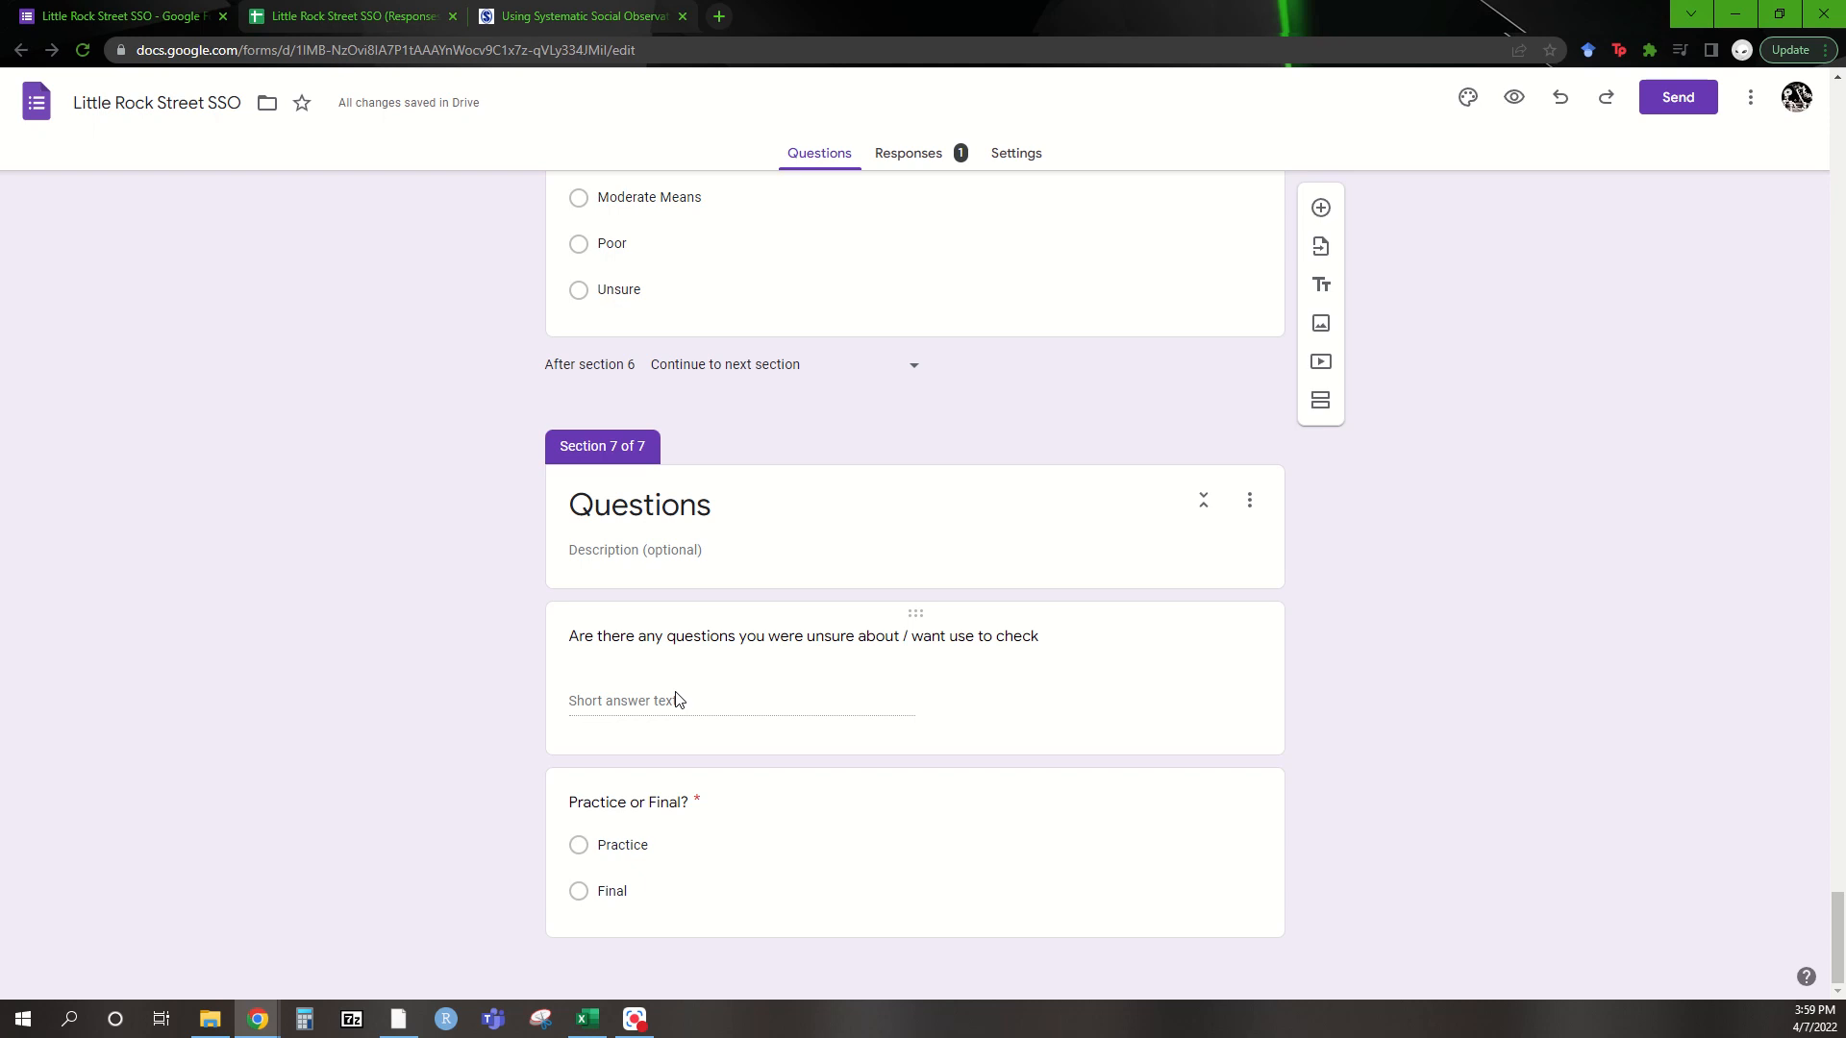
pyautogui.click(679, 704)
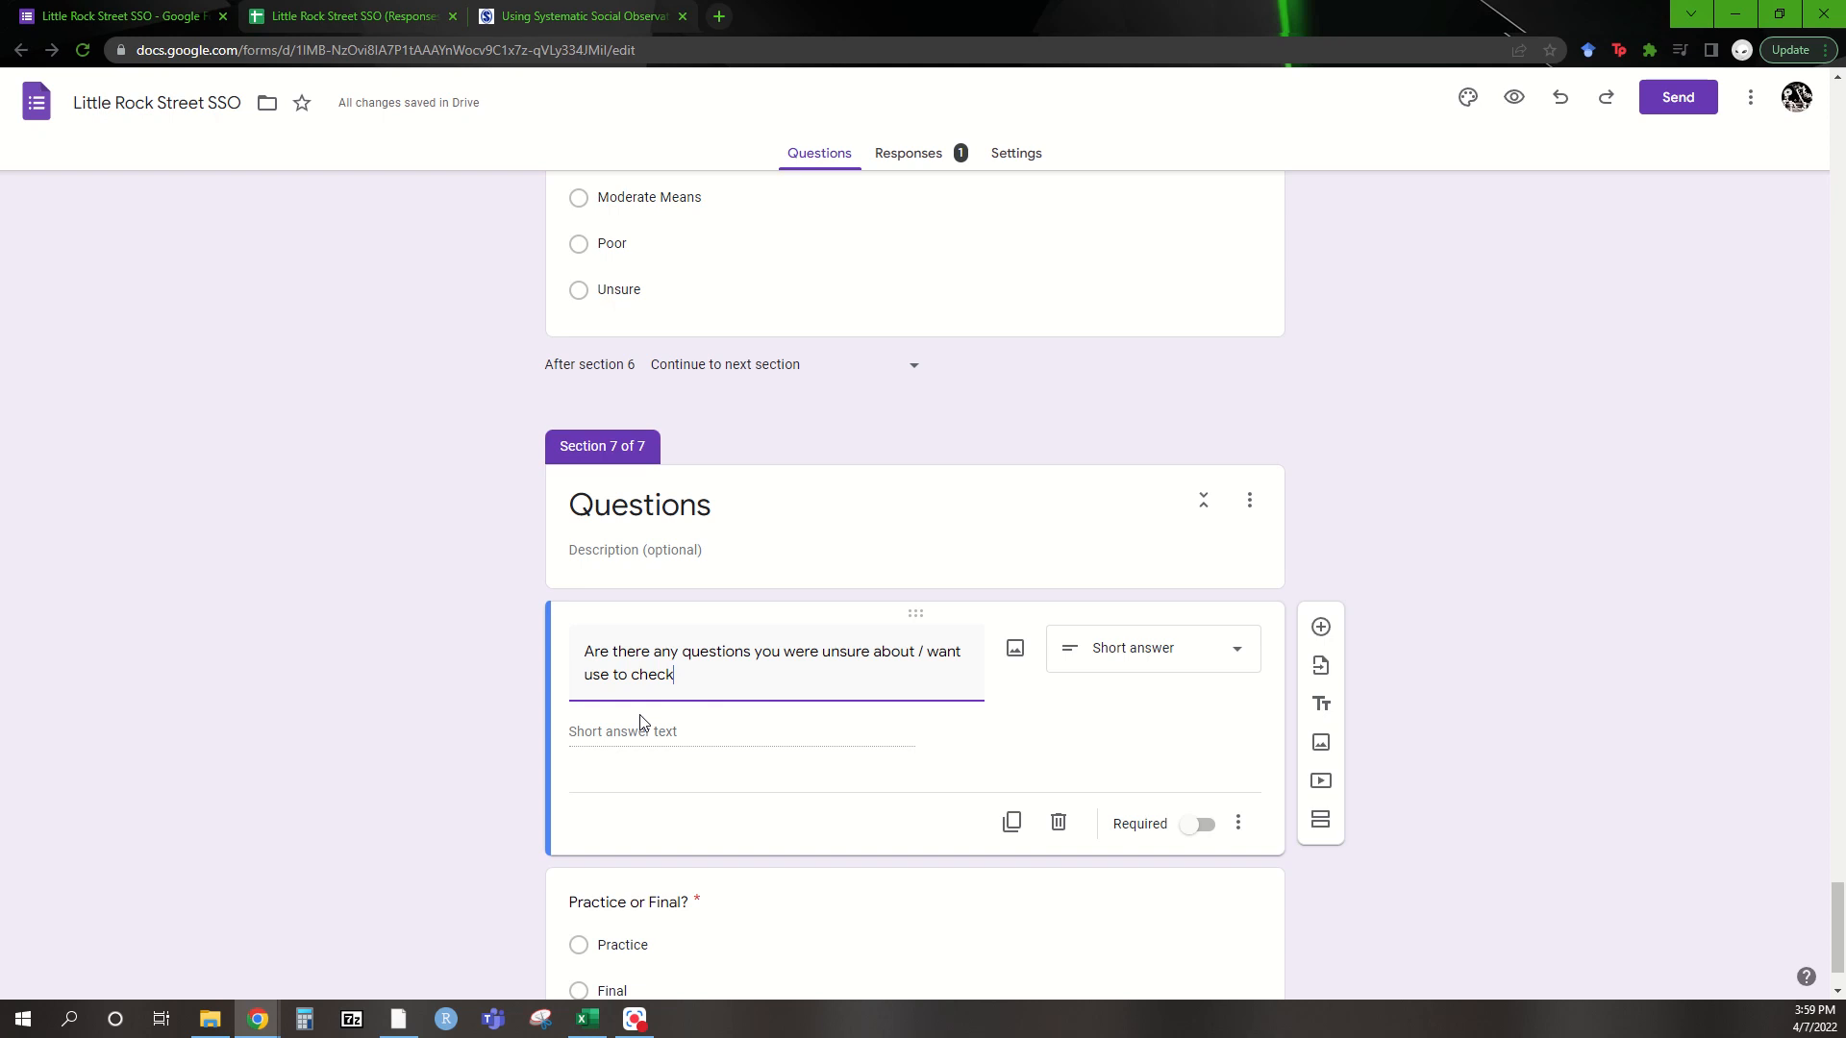
pyautogui.scroll(-1, 641, 721)
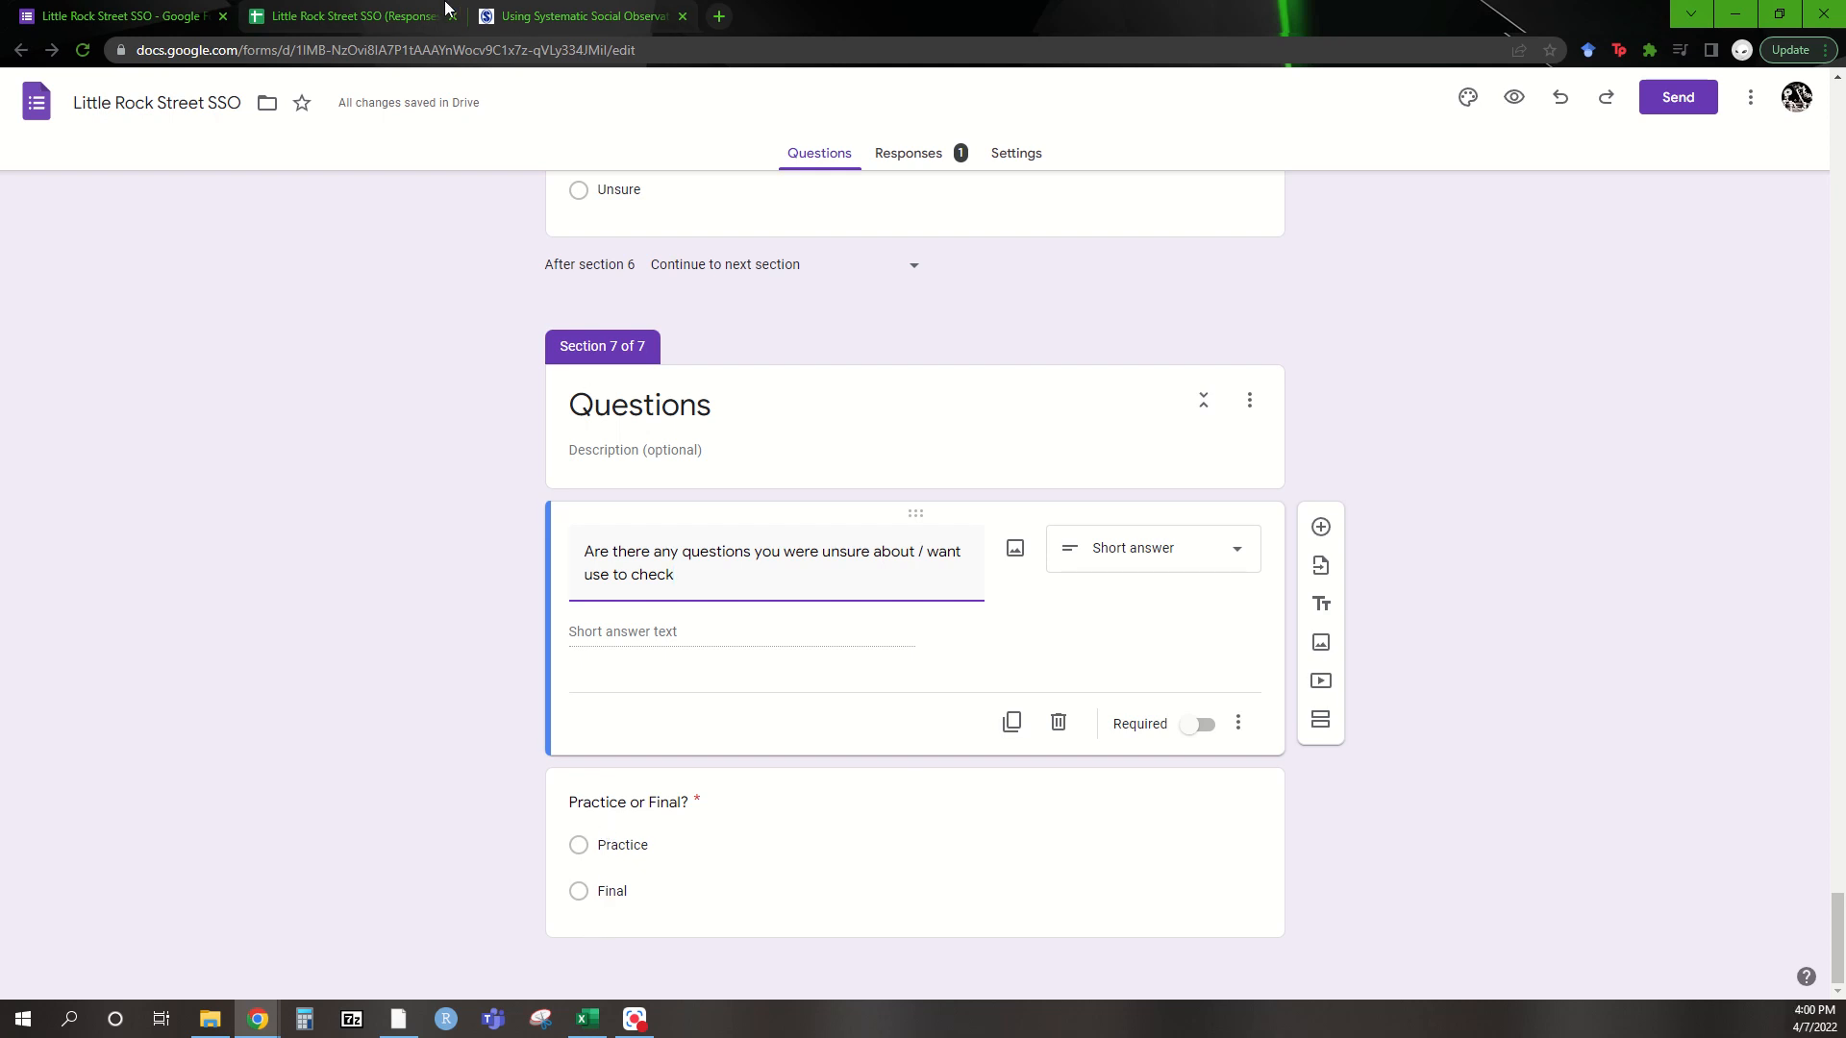
pyautogui.hotkey('ctrl', 'Tab')
pyautogui.moveTo(424, 954); pyautogui.dragTo(1317, 955)
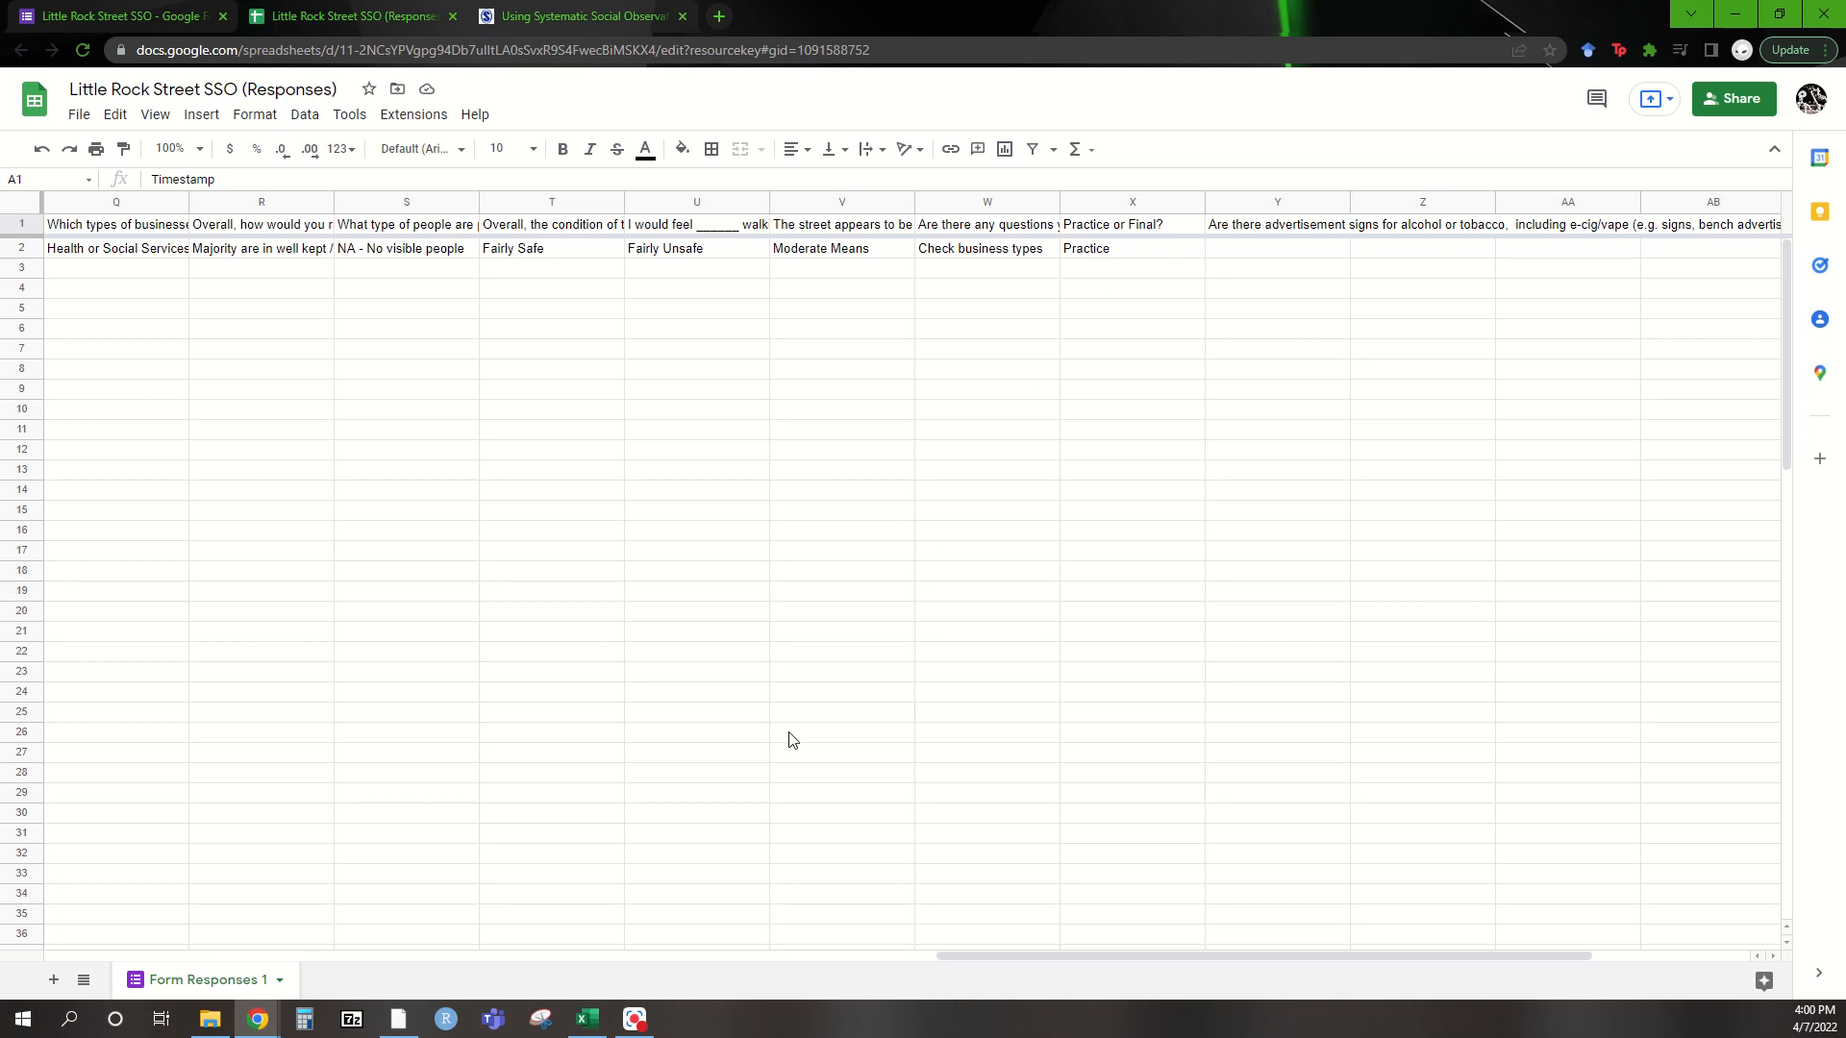
# Scroll the sheet back to column A and show the form editor at Section 1's four required questions
pyautogui.moveTo(978, 962); pyautogui.dragTo(122, 967)
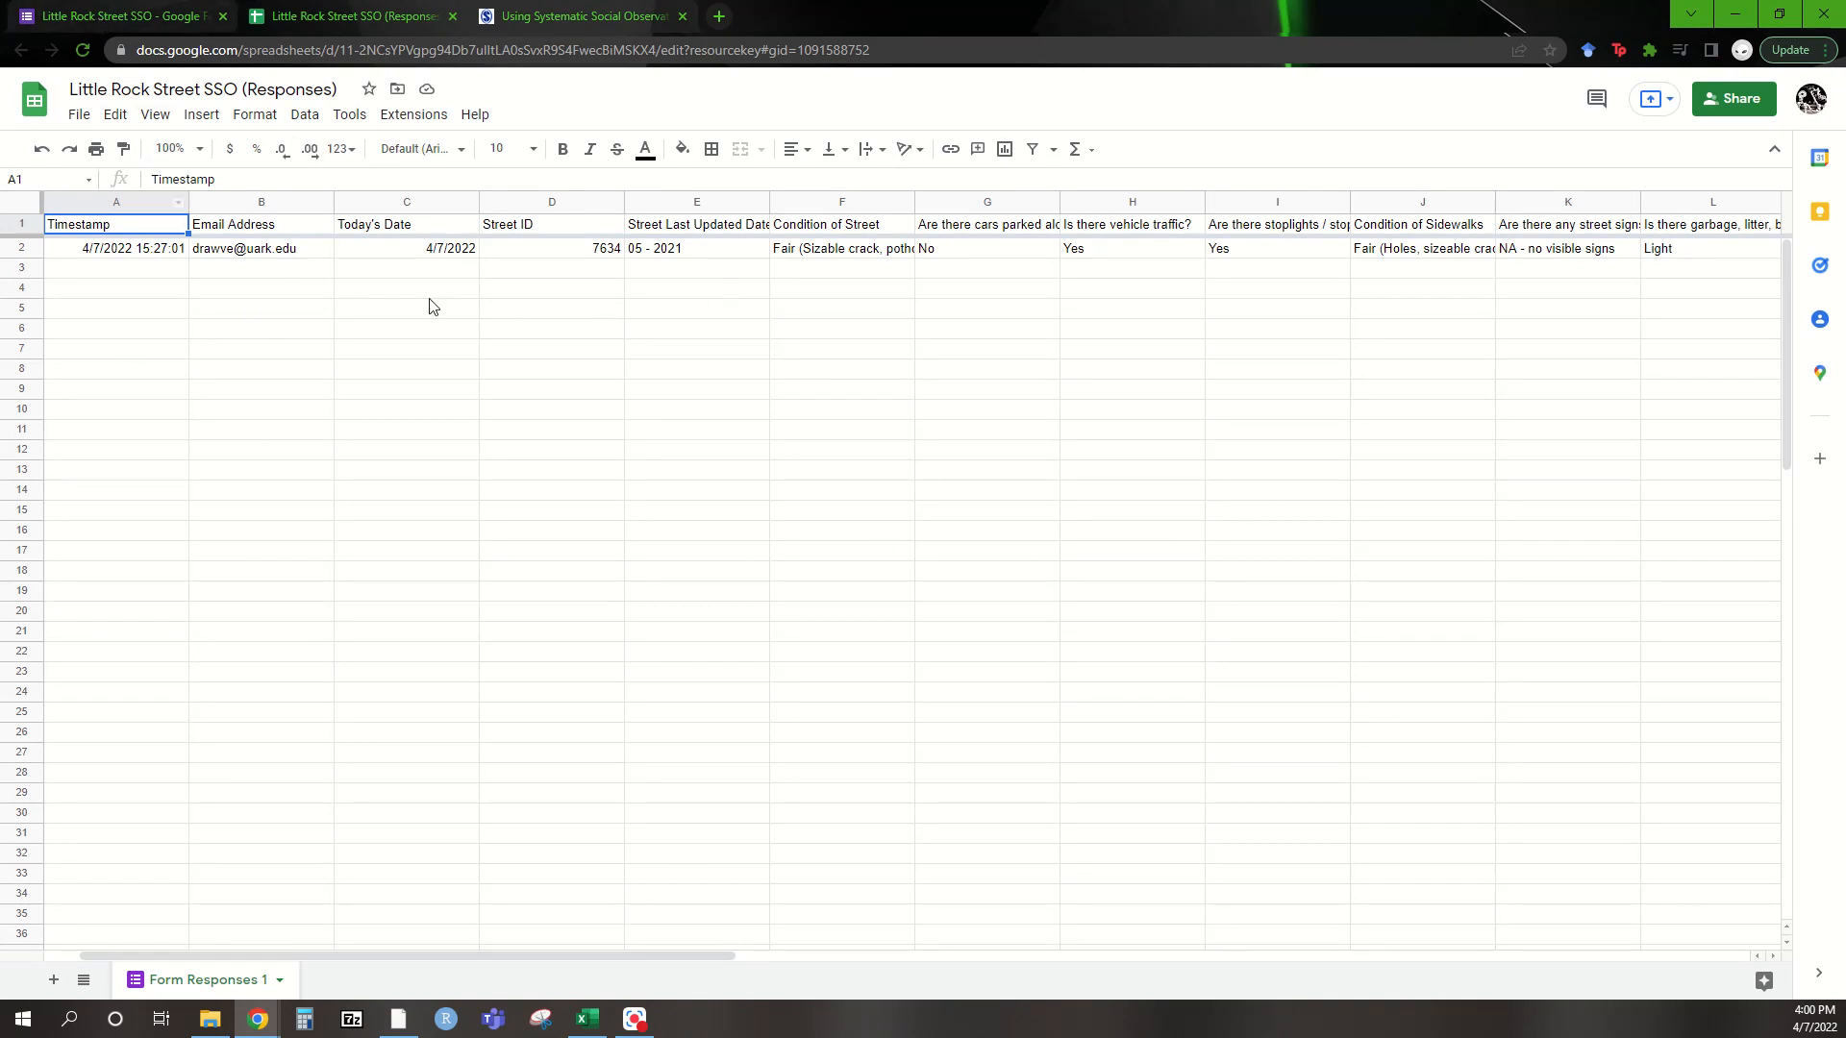
pyautogui.click(115, 16)
pyautogui.moveTo(1838, 930); pyautogui.dragTo(1819, 132)
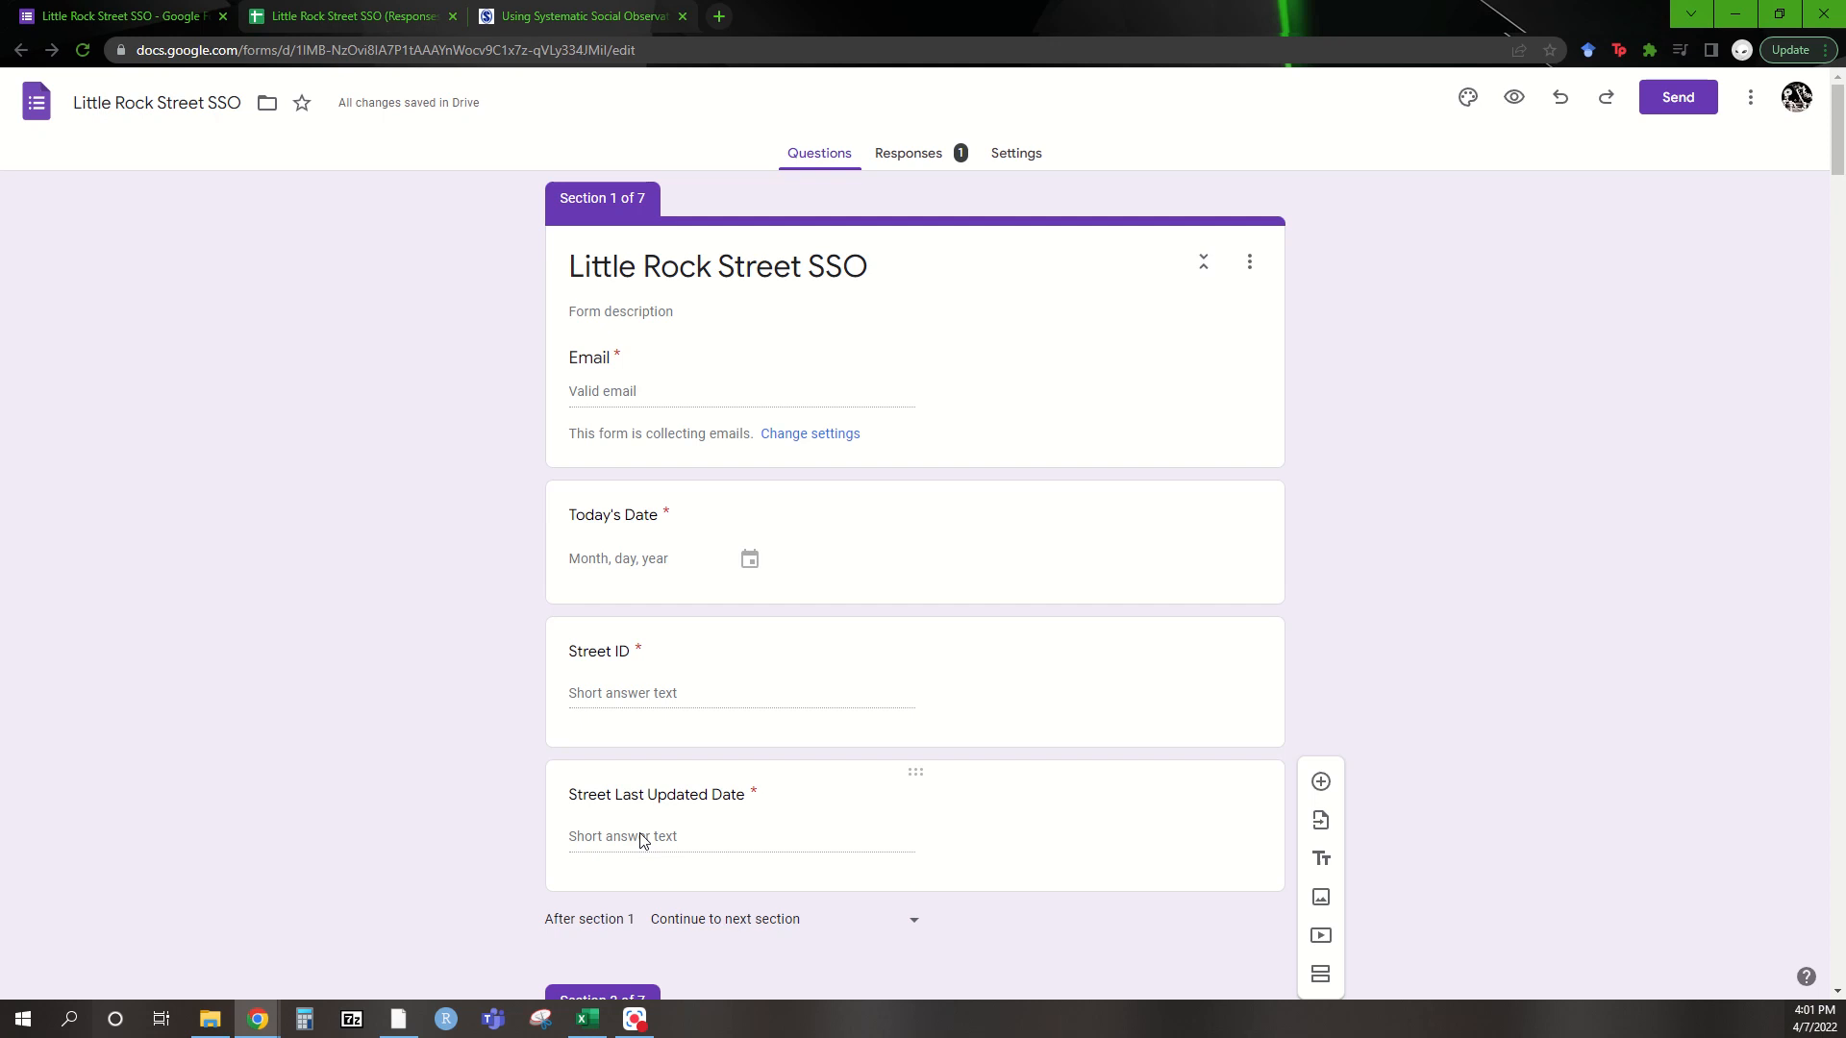
pyautogui.scroll(-2, 642, 840)
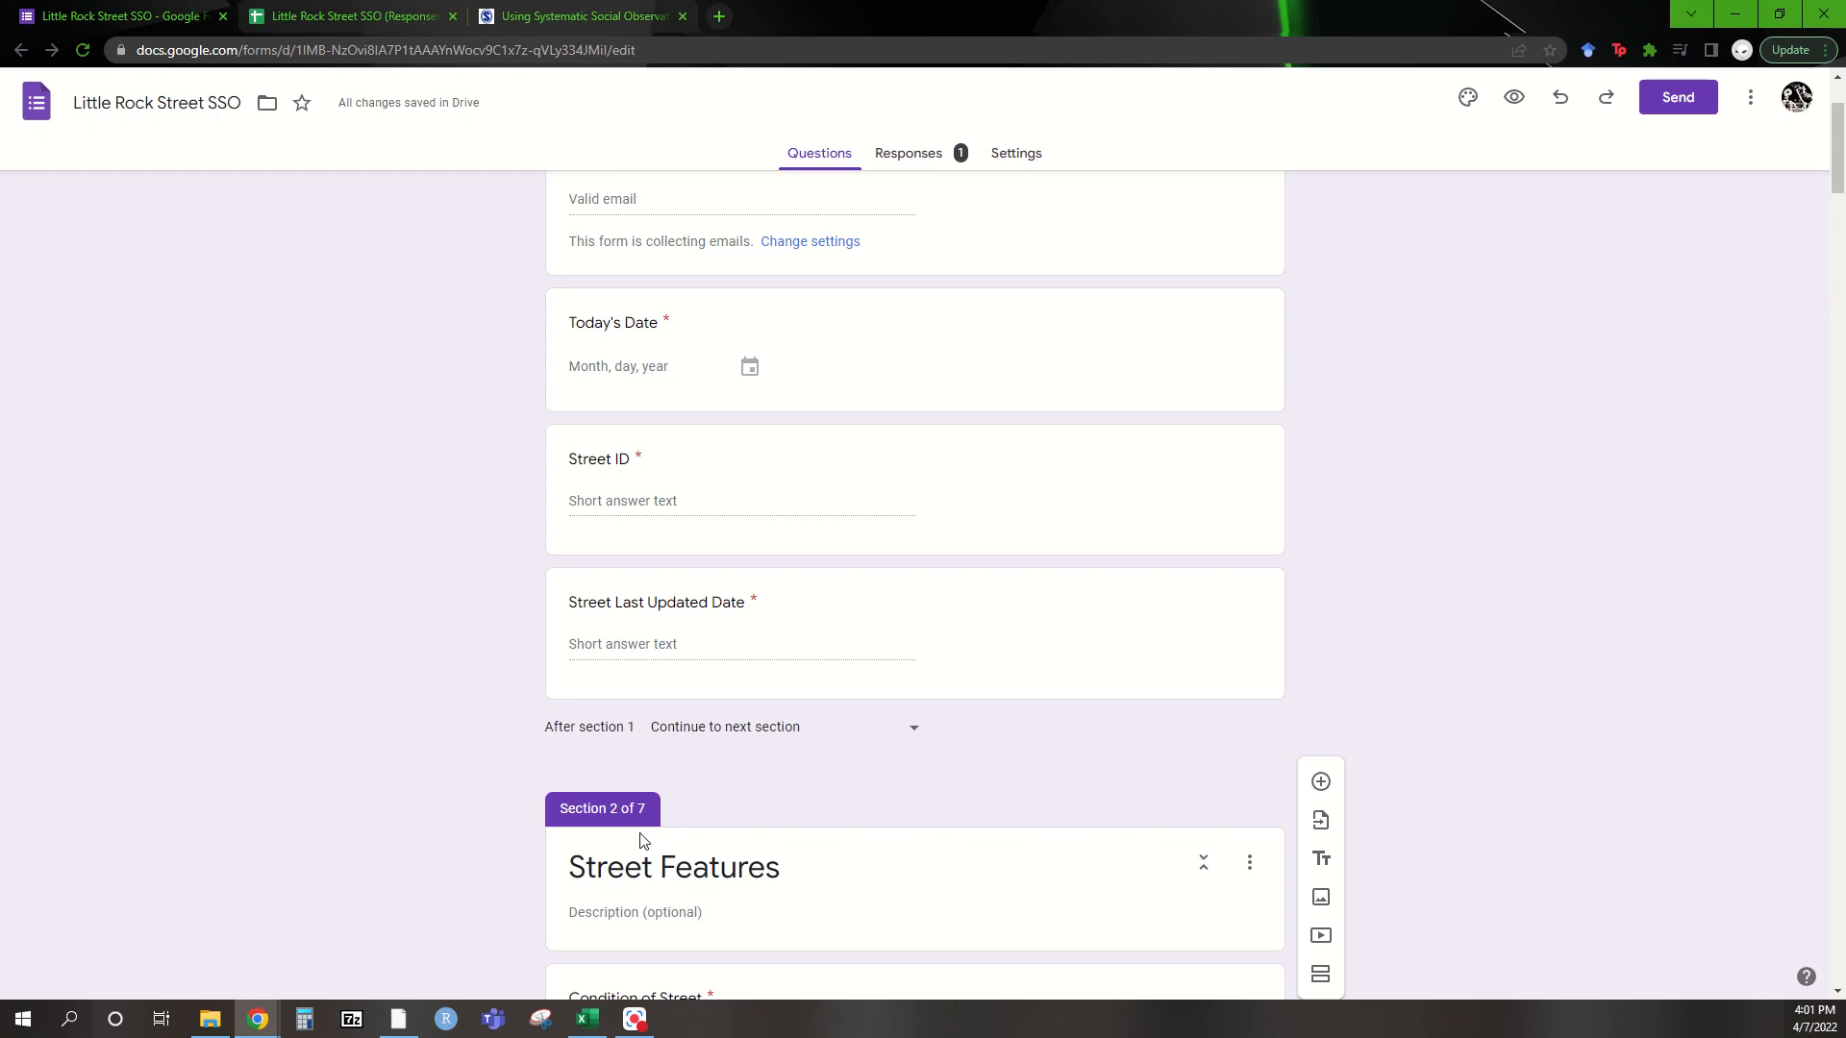
pyautogui.scroll(-5, 643, 841)
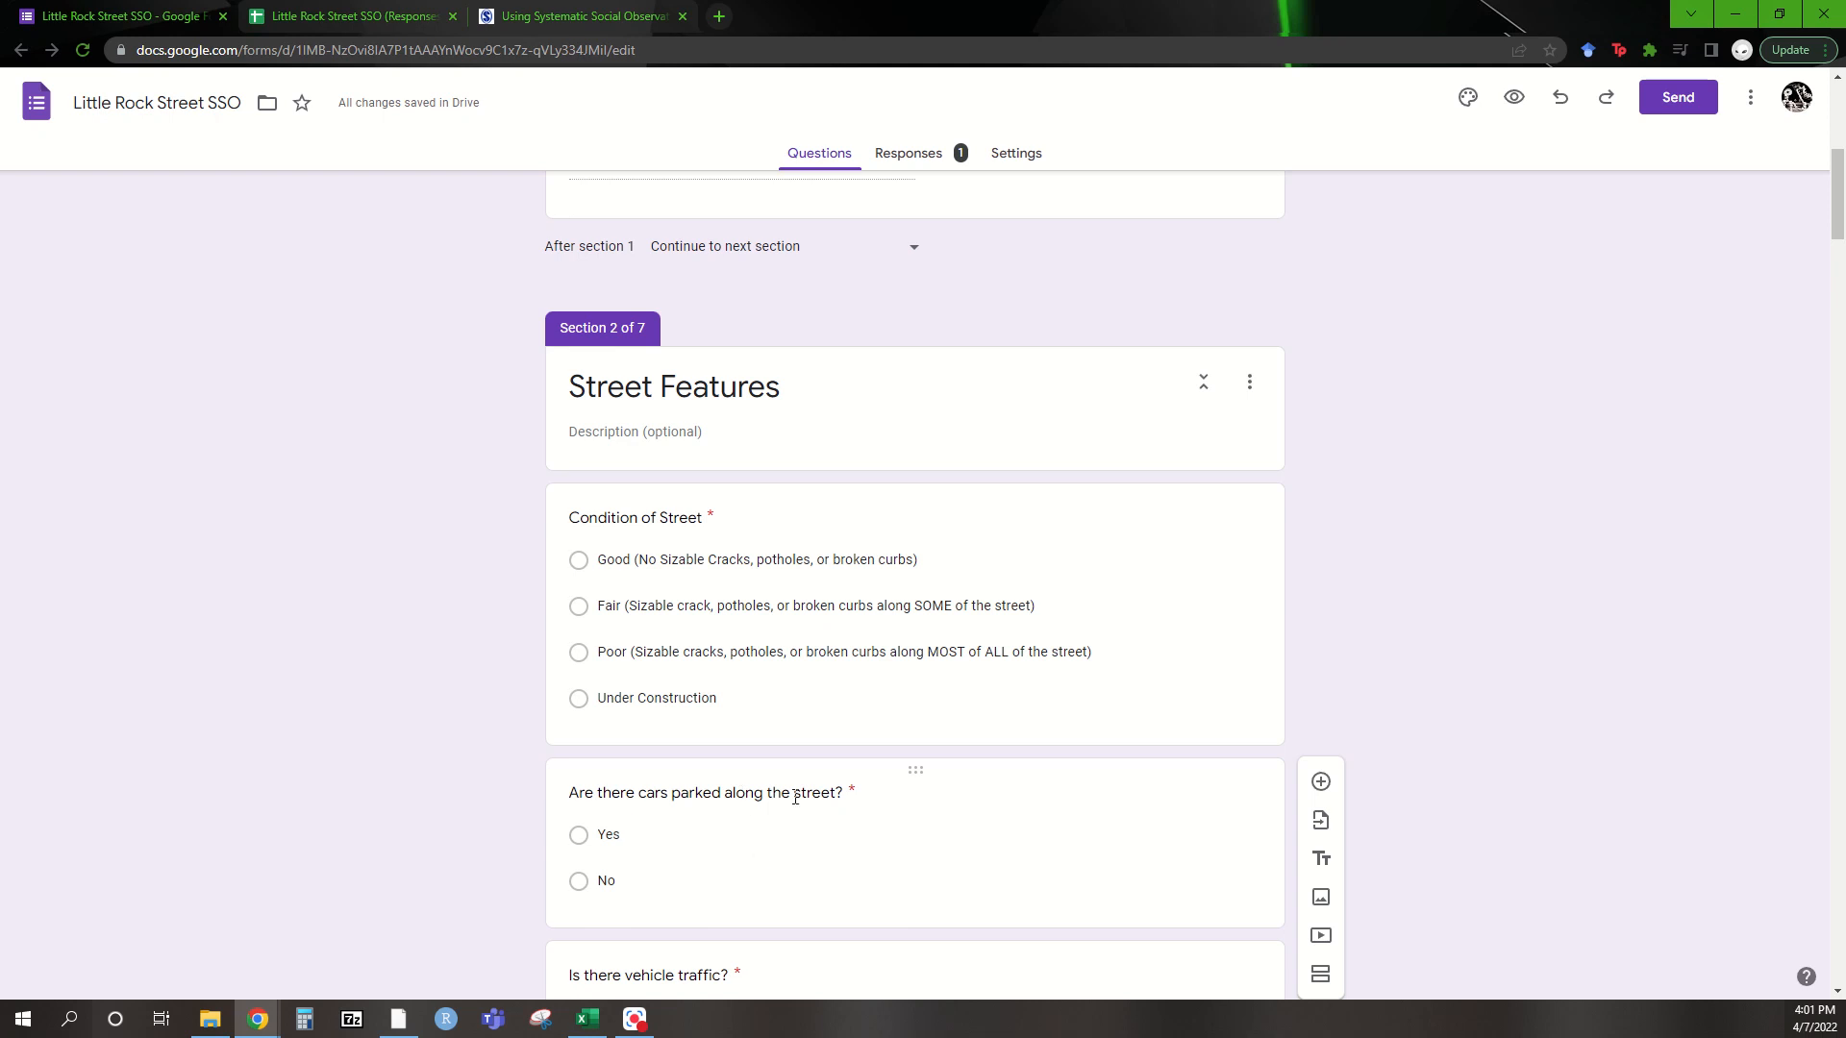
pyautogui.scroll(-2, 799, 795)
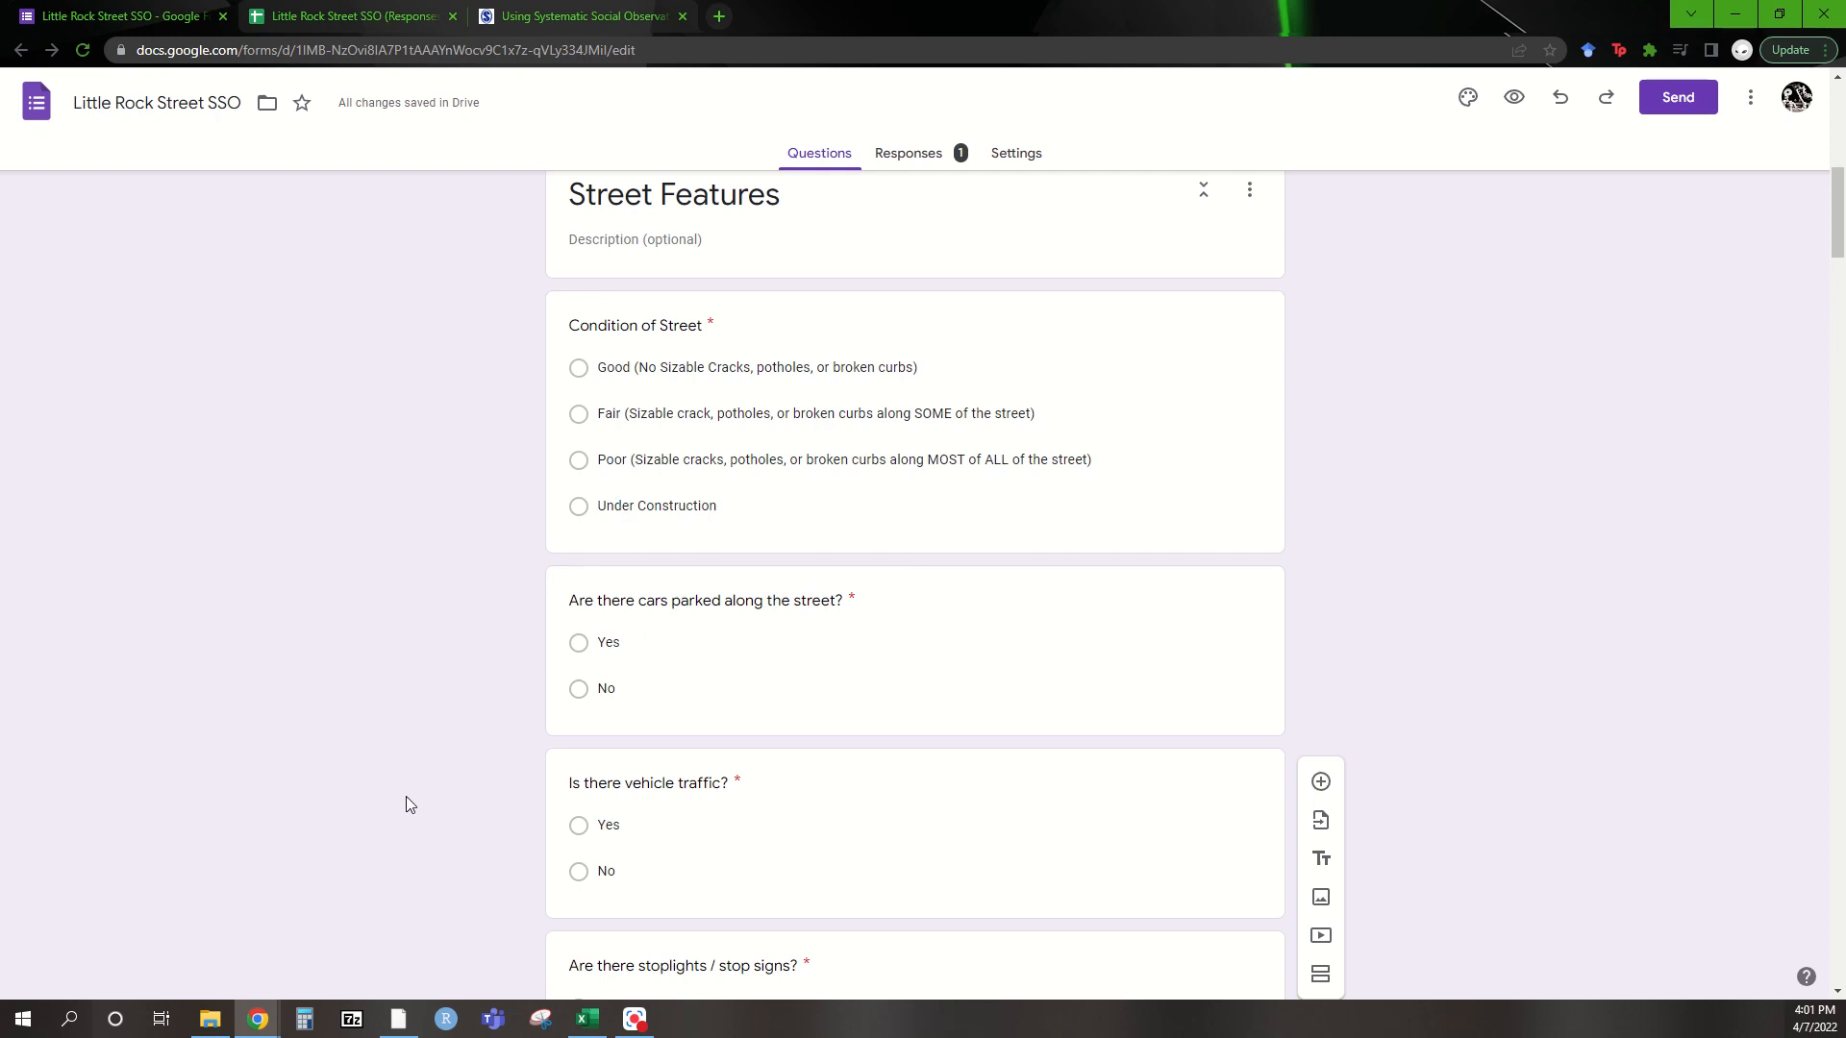
pyautogui.scroll(-1, 511, 824)
pyautogui.scroll(-2, 512, 823)
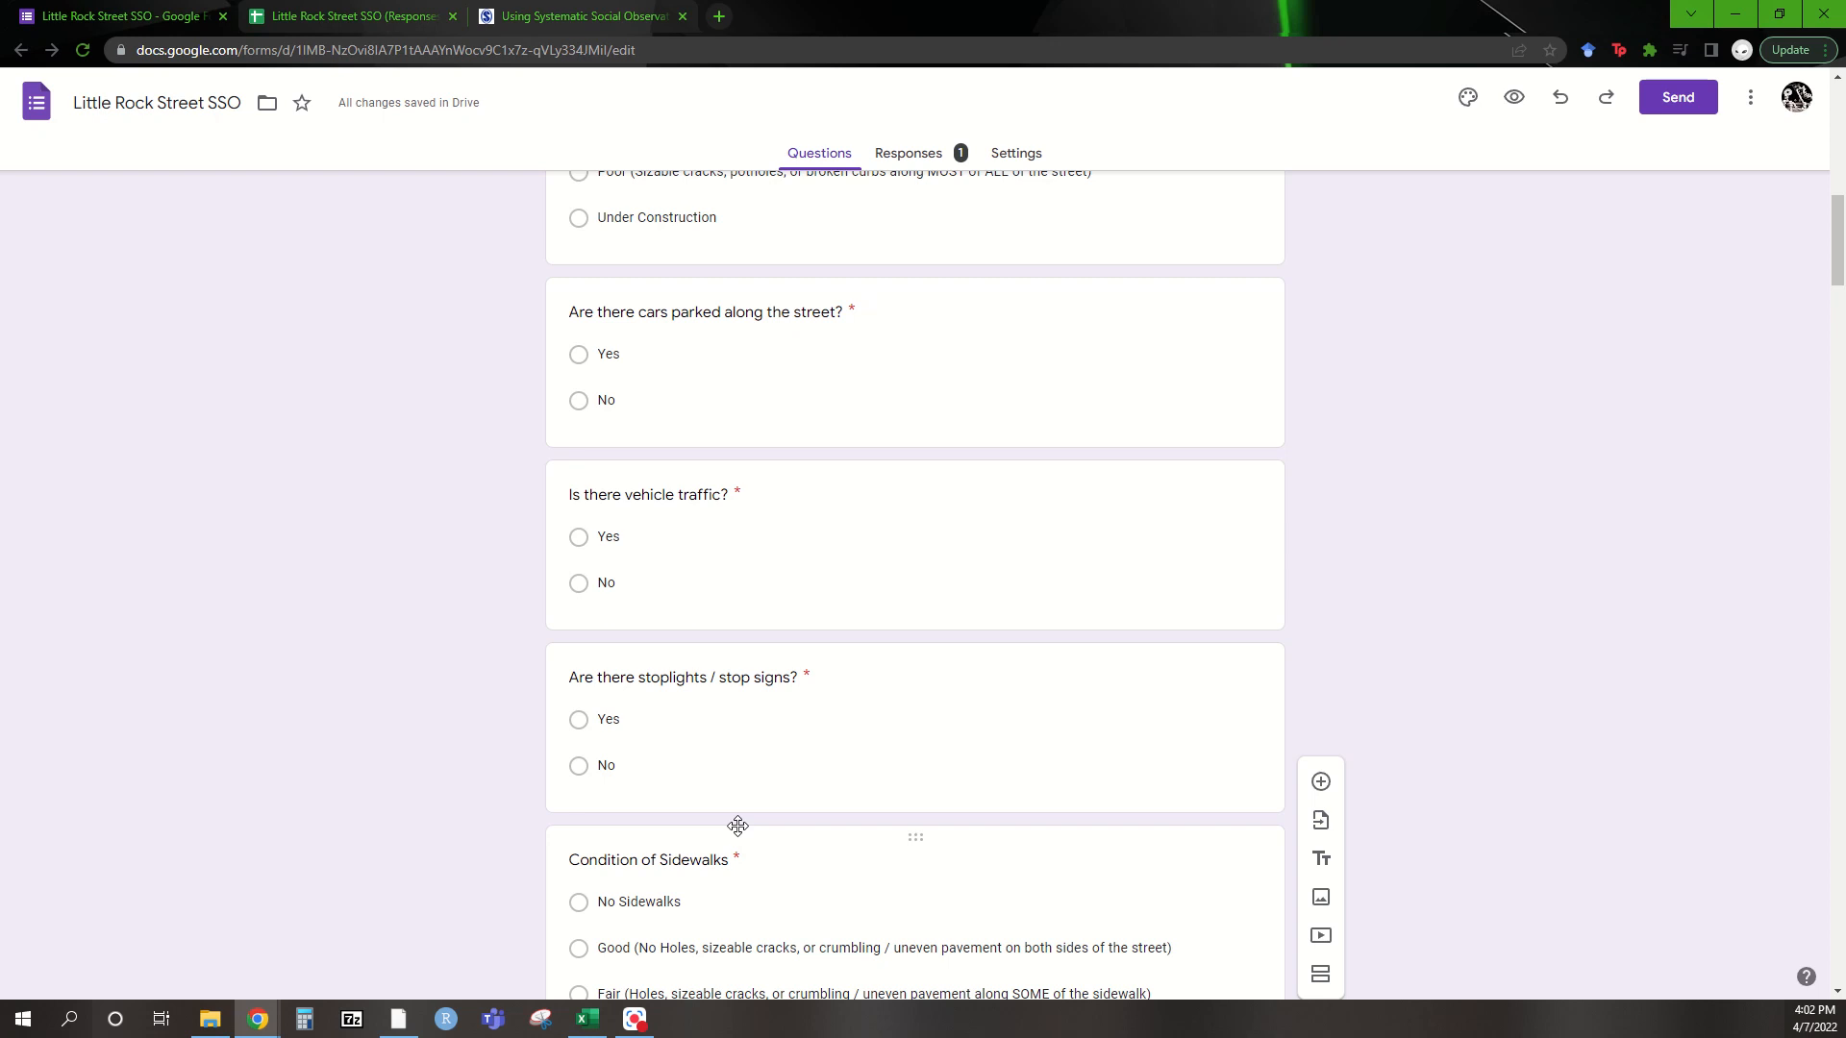
pyautogui.scroll(-3, 738, 826)
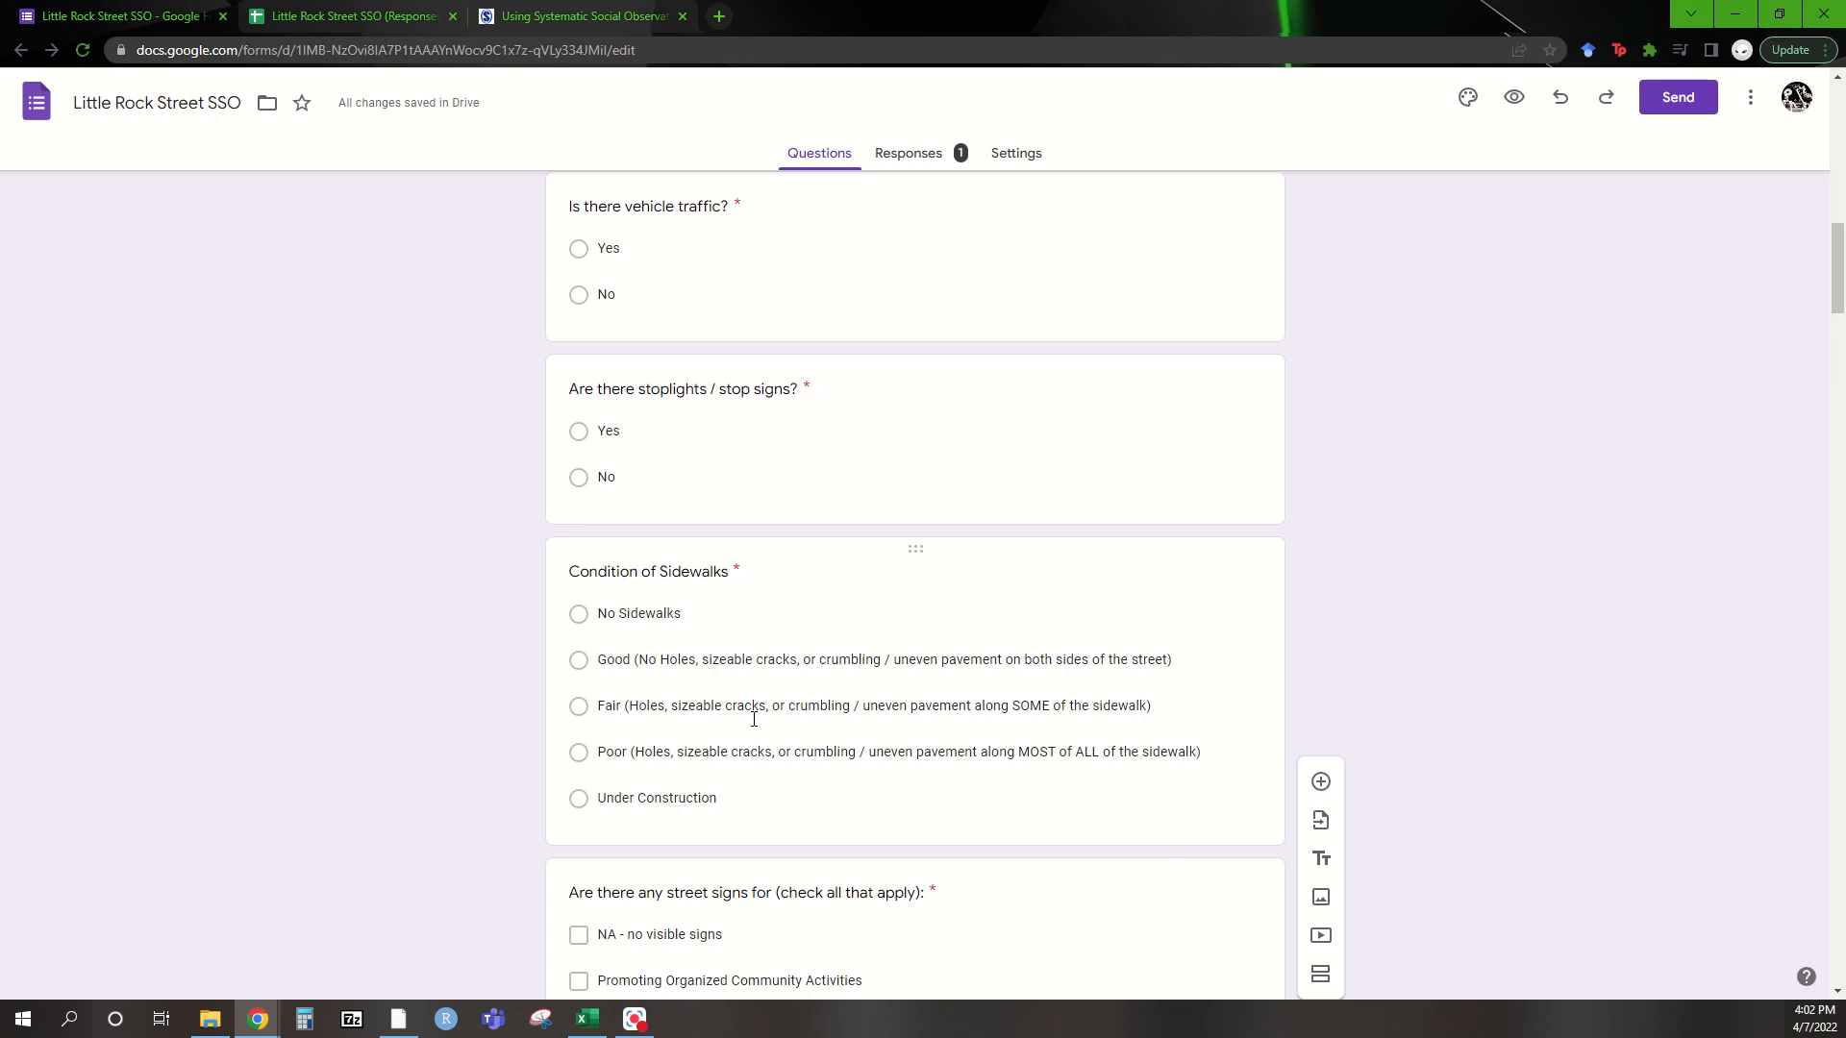
pyautogui.scroll(-3, 754, 725)
pyautogui.scroll(-3, 739, 721)
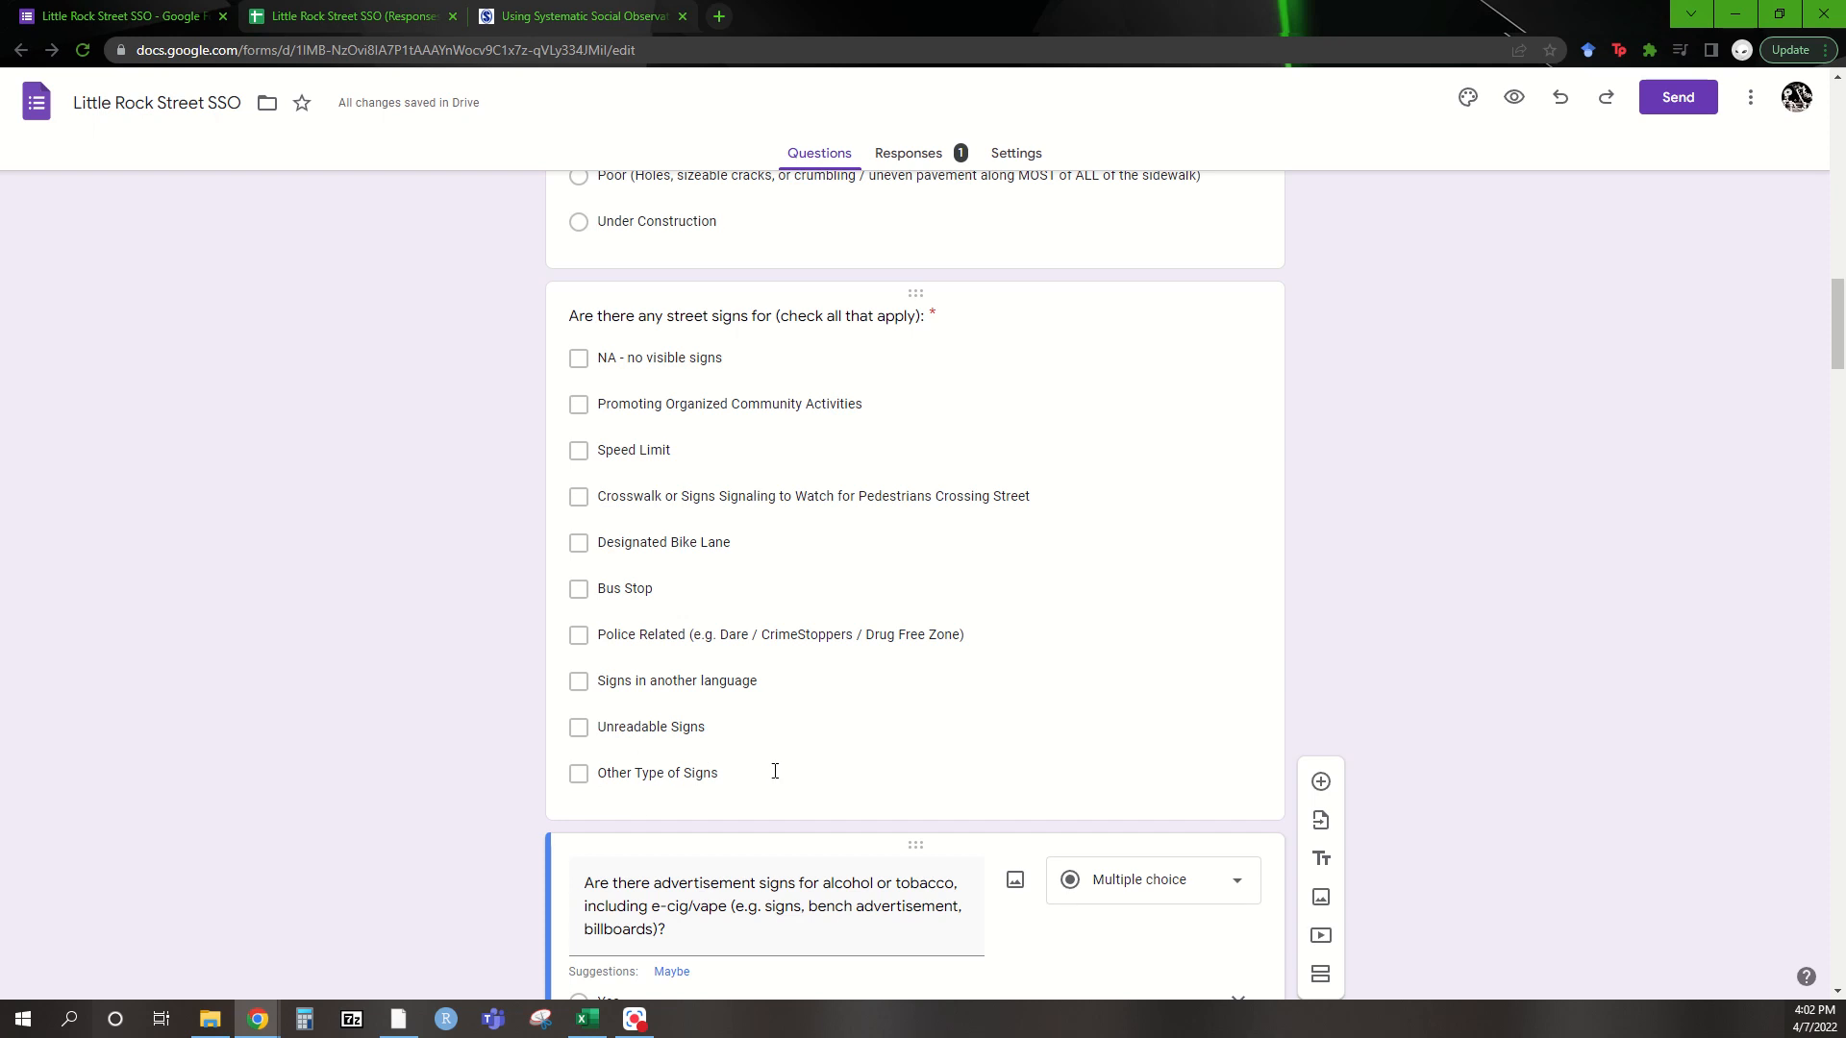
pyautogui.scroll(-6, 762, 771)
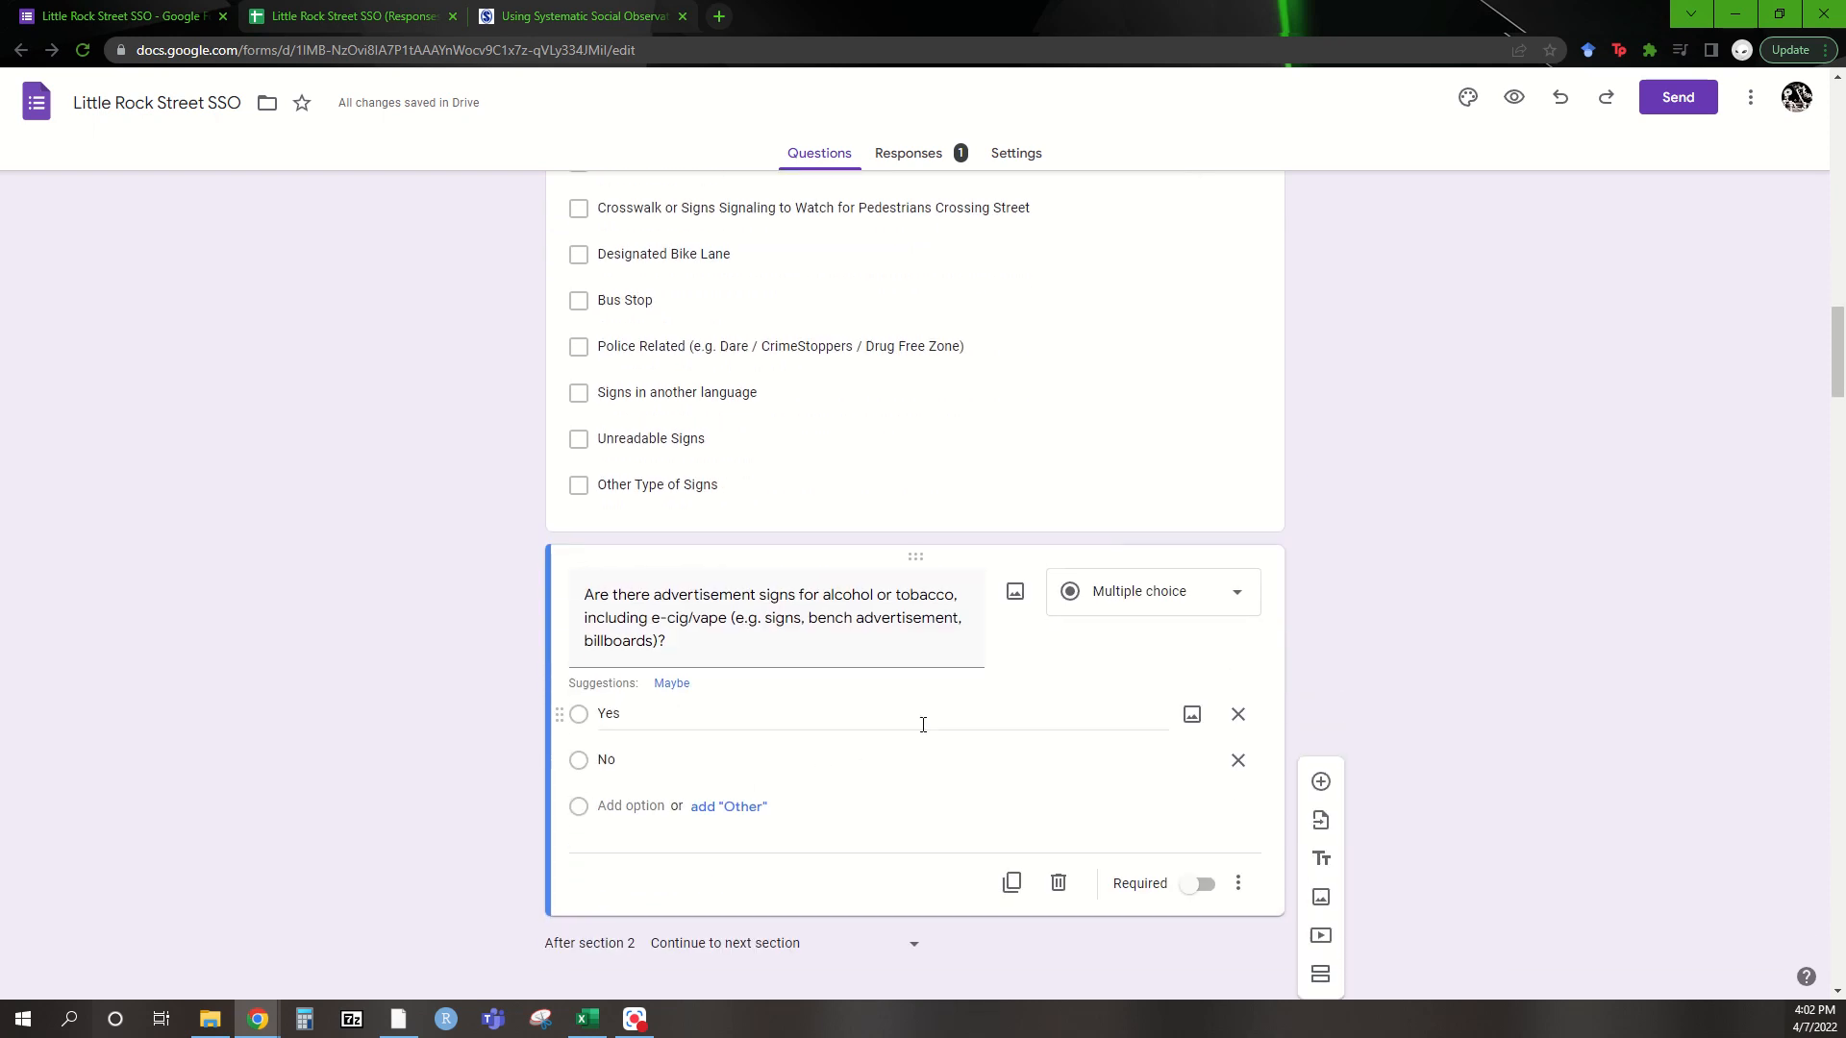
pyautogui.scroll(3, 997, 683)
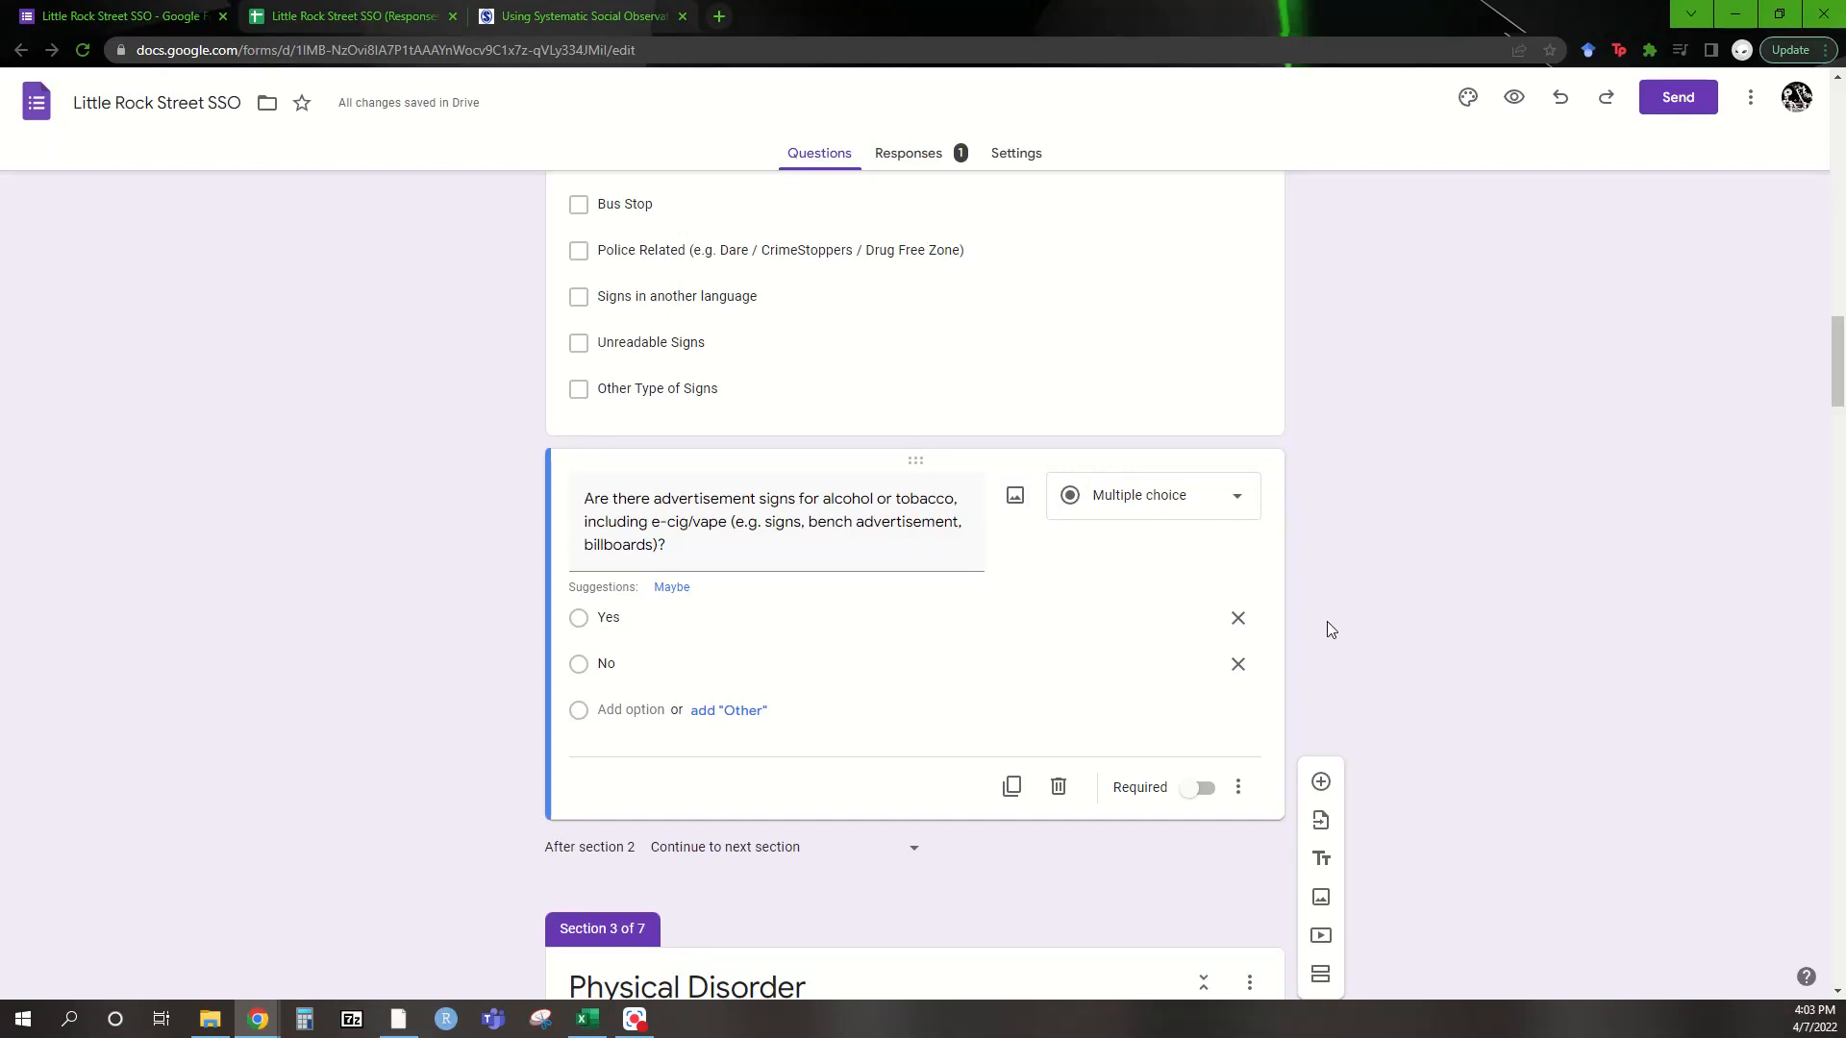
pyautogui.click(1201, 791)
pyautogui.scroll(-7, 1296, 667)
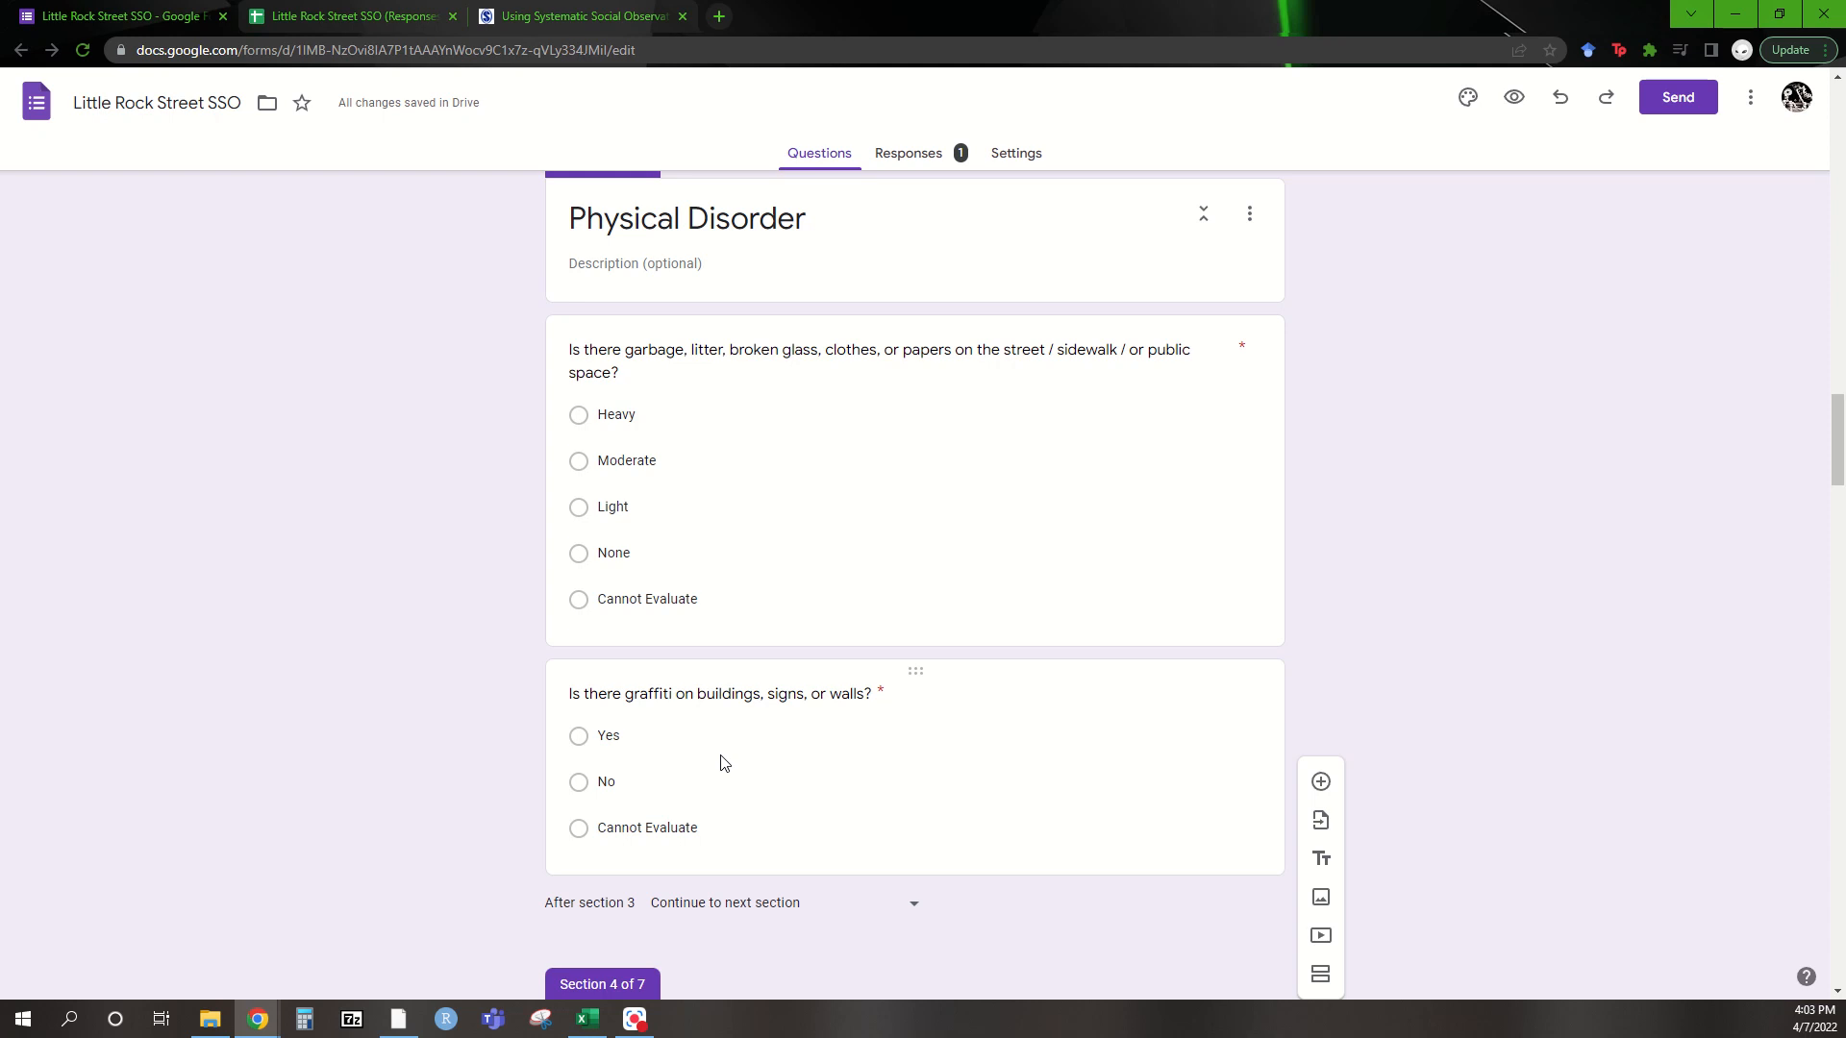
pyautogui.scroll(-3, 721, 762)
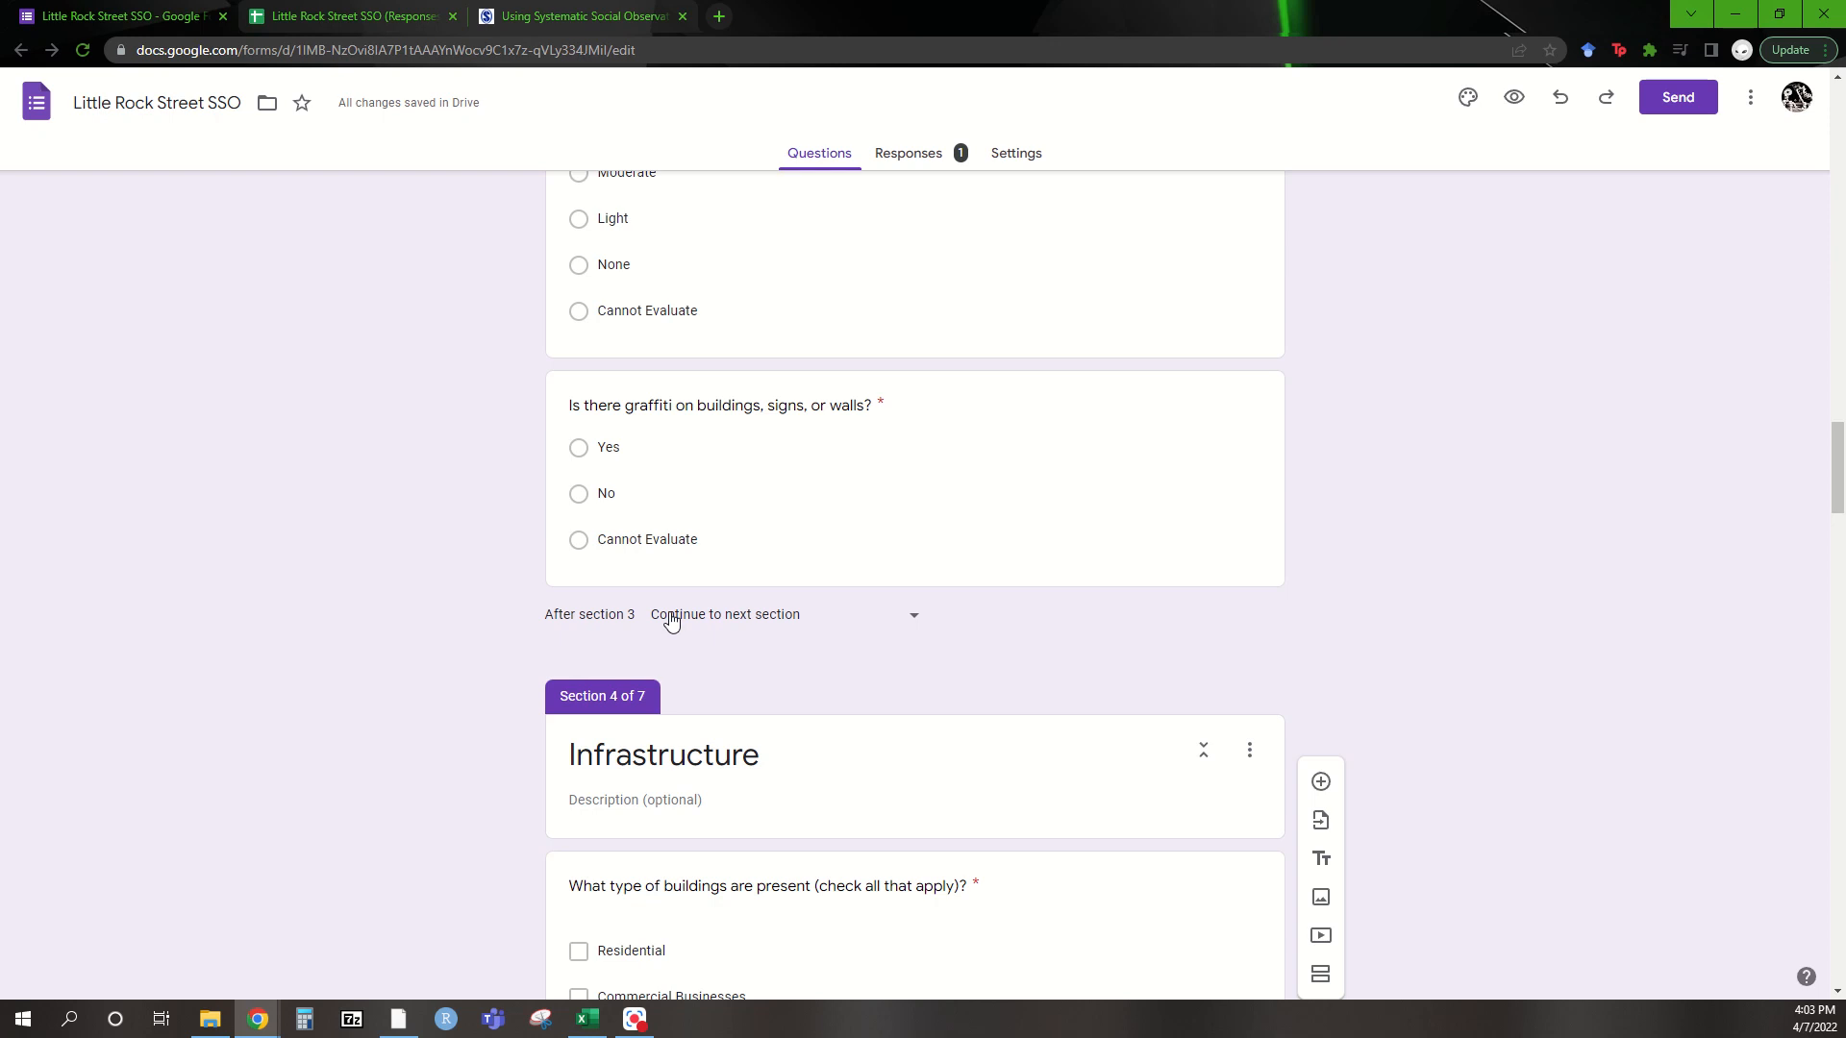
pyautogui.scroll(-4, 670, 615)
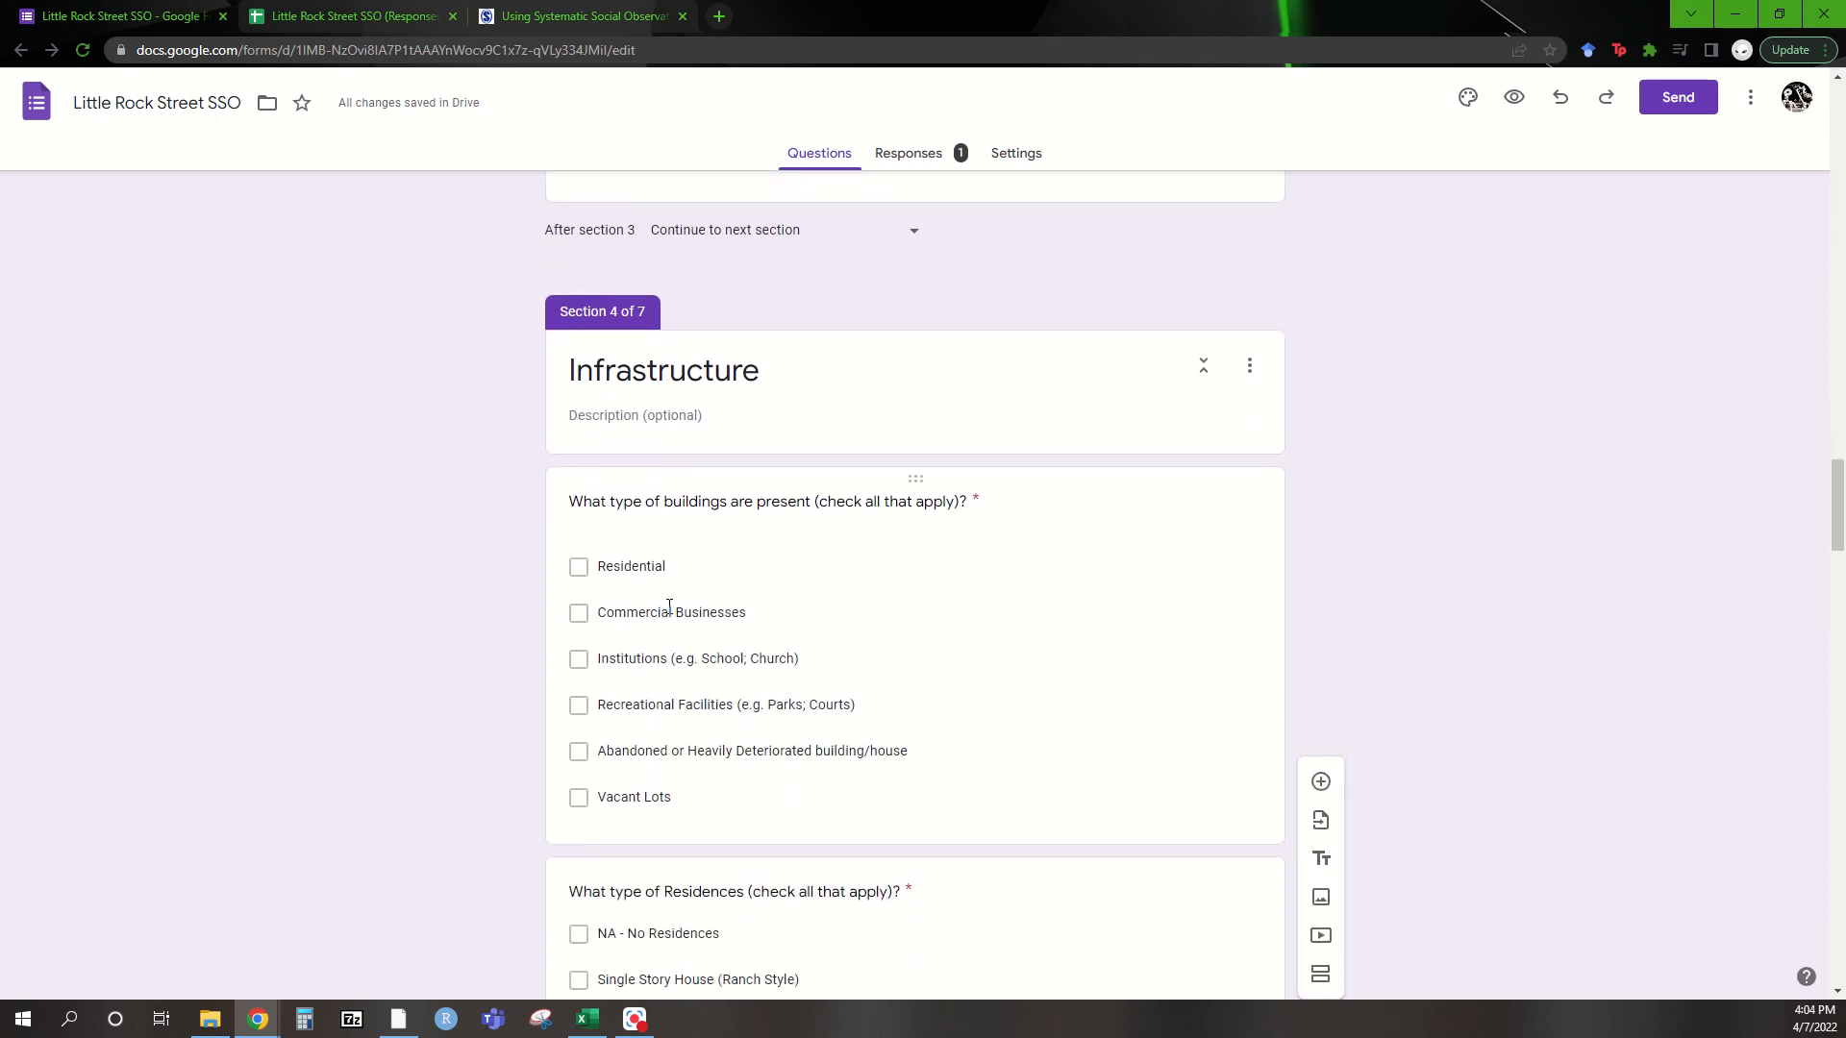
pyautogui.scroll(-2, 670, 608)
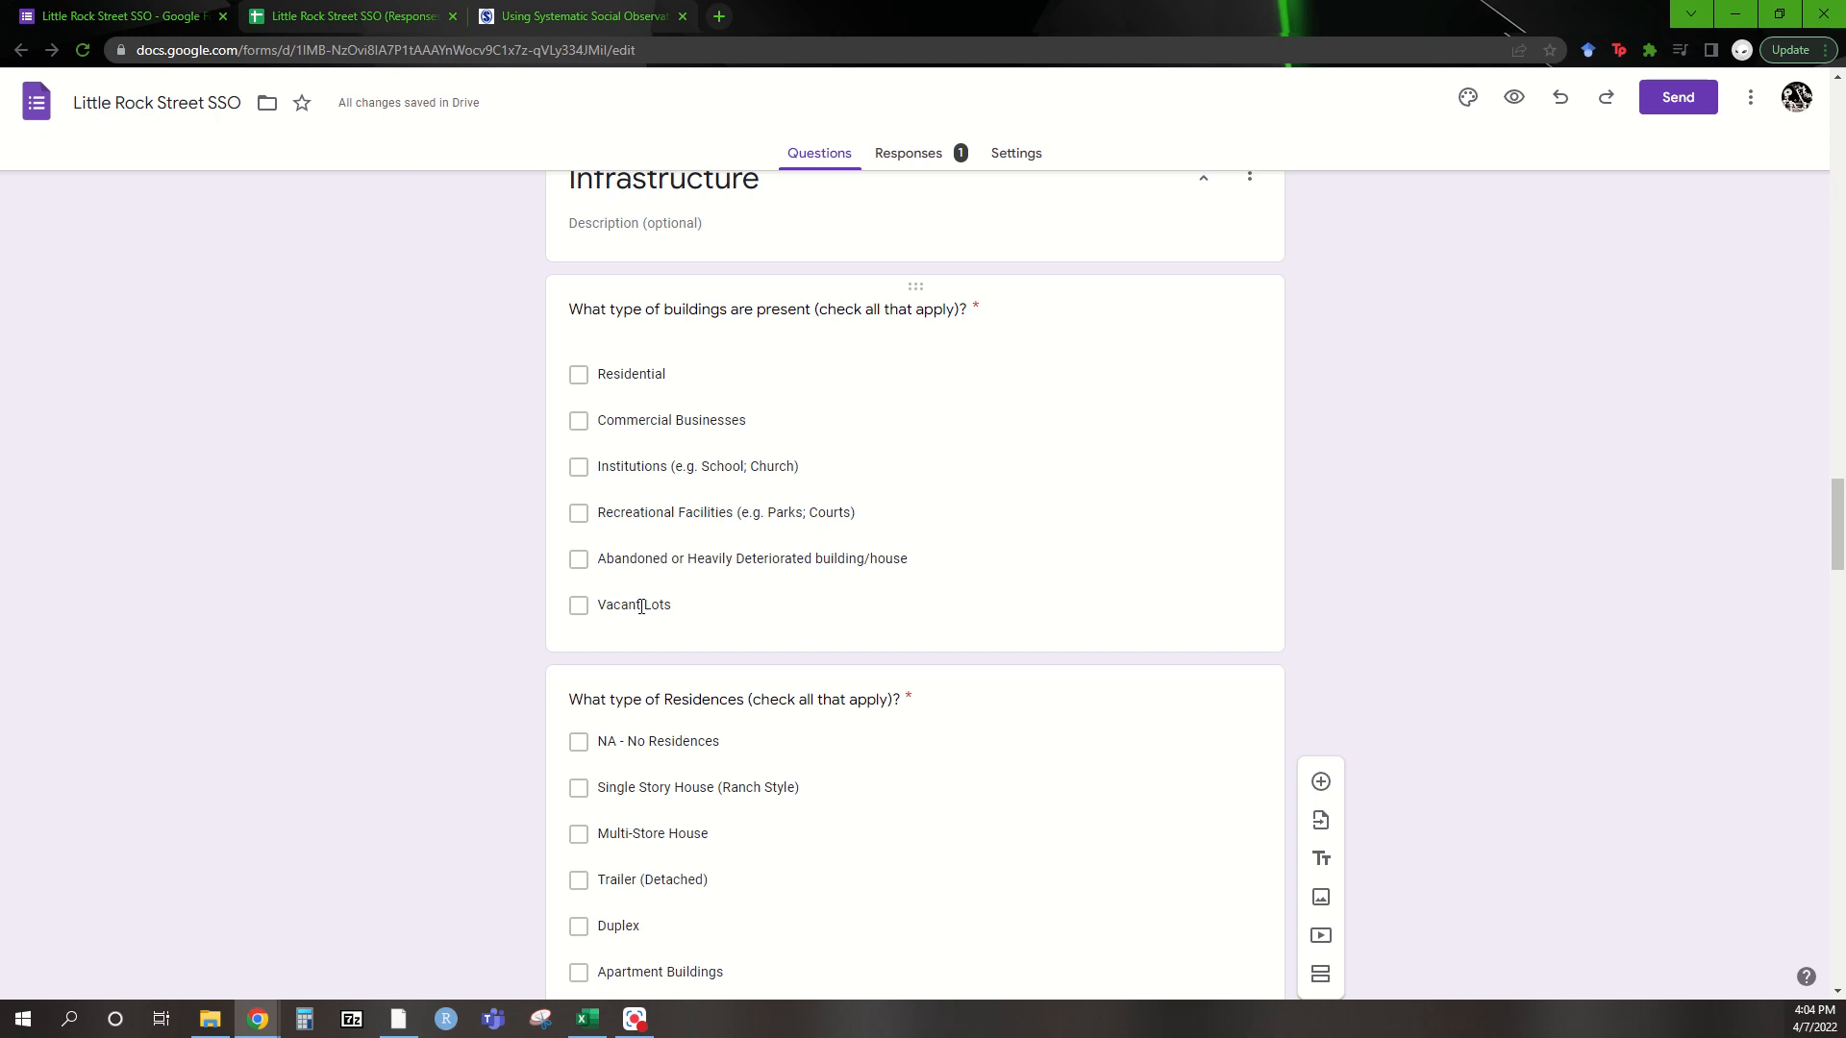
pyautogui.scroll(-4, 641, 608)
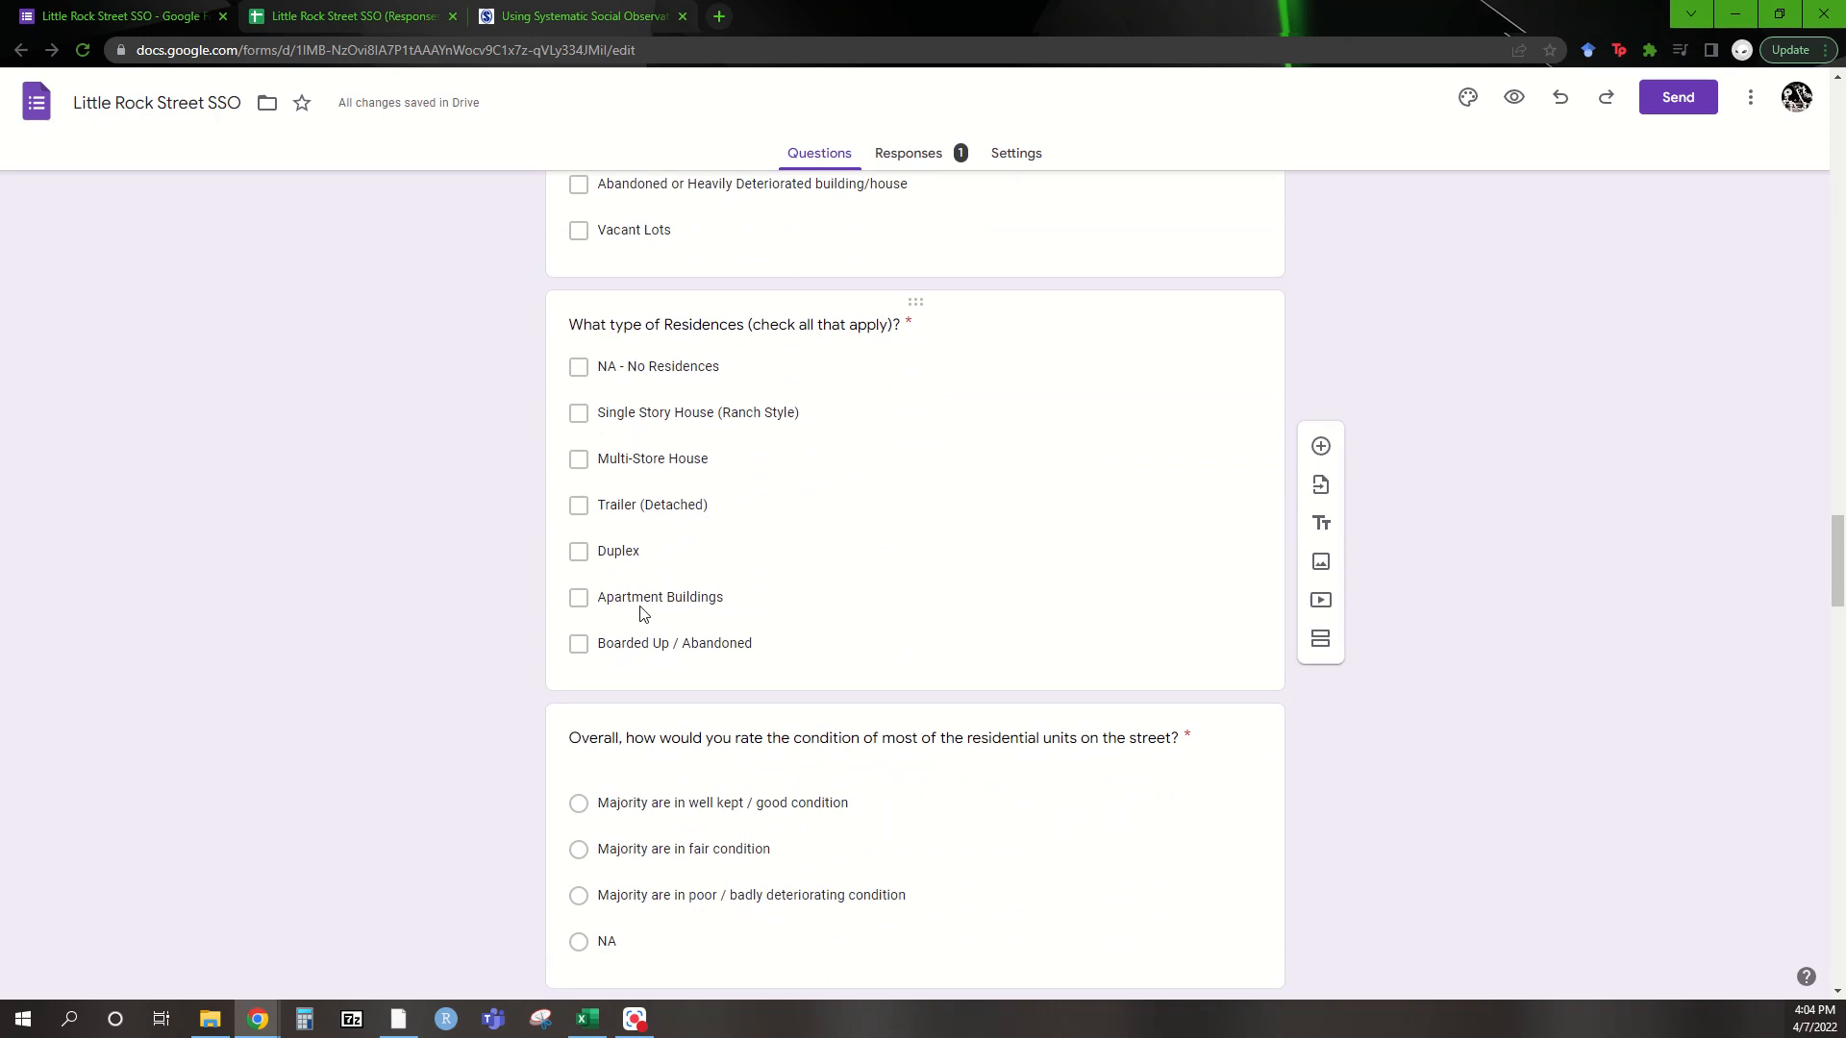
pyautogui.scroll(1, 642, 614)
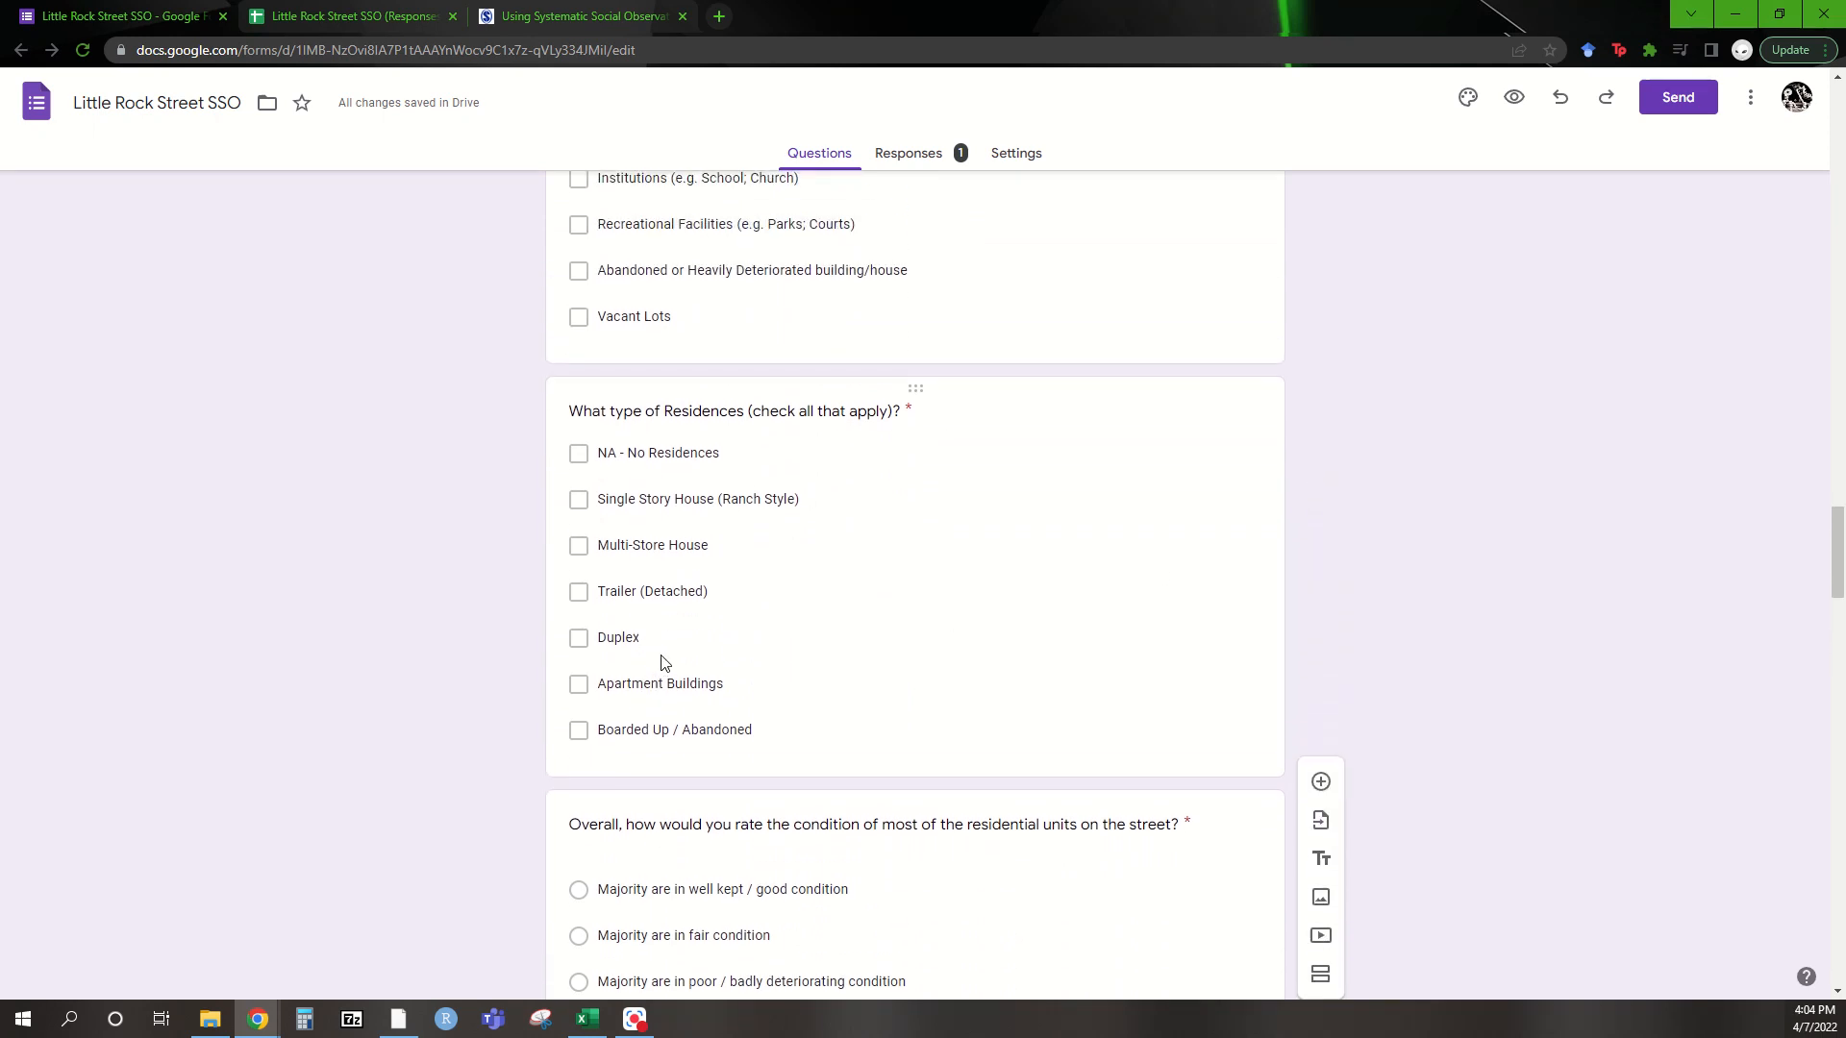
pyautogui.scroll(-2, 661, 663)
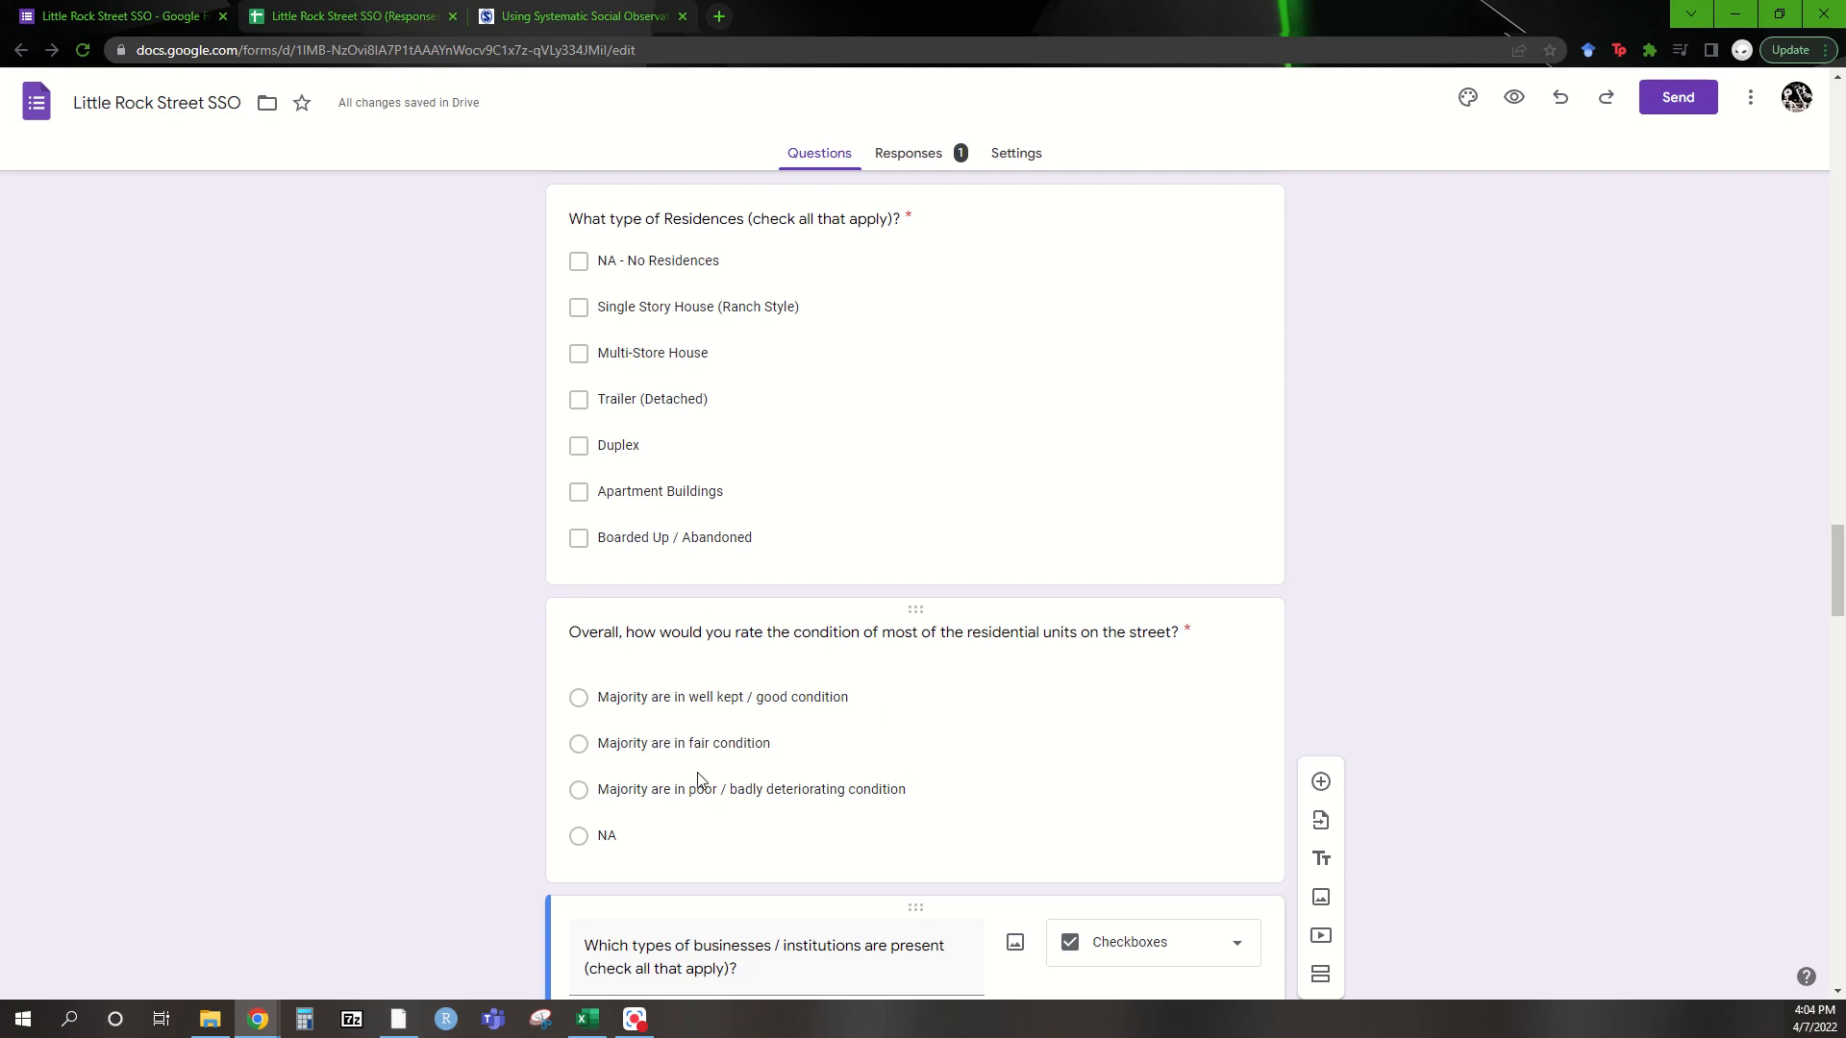
pyautogui.scroll(-4, 698, 779)
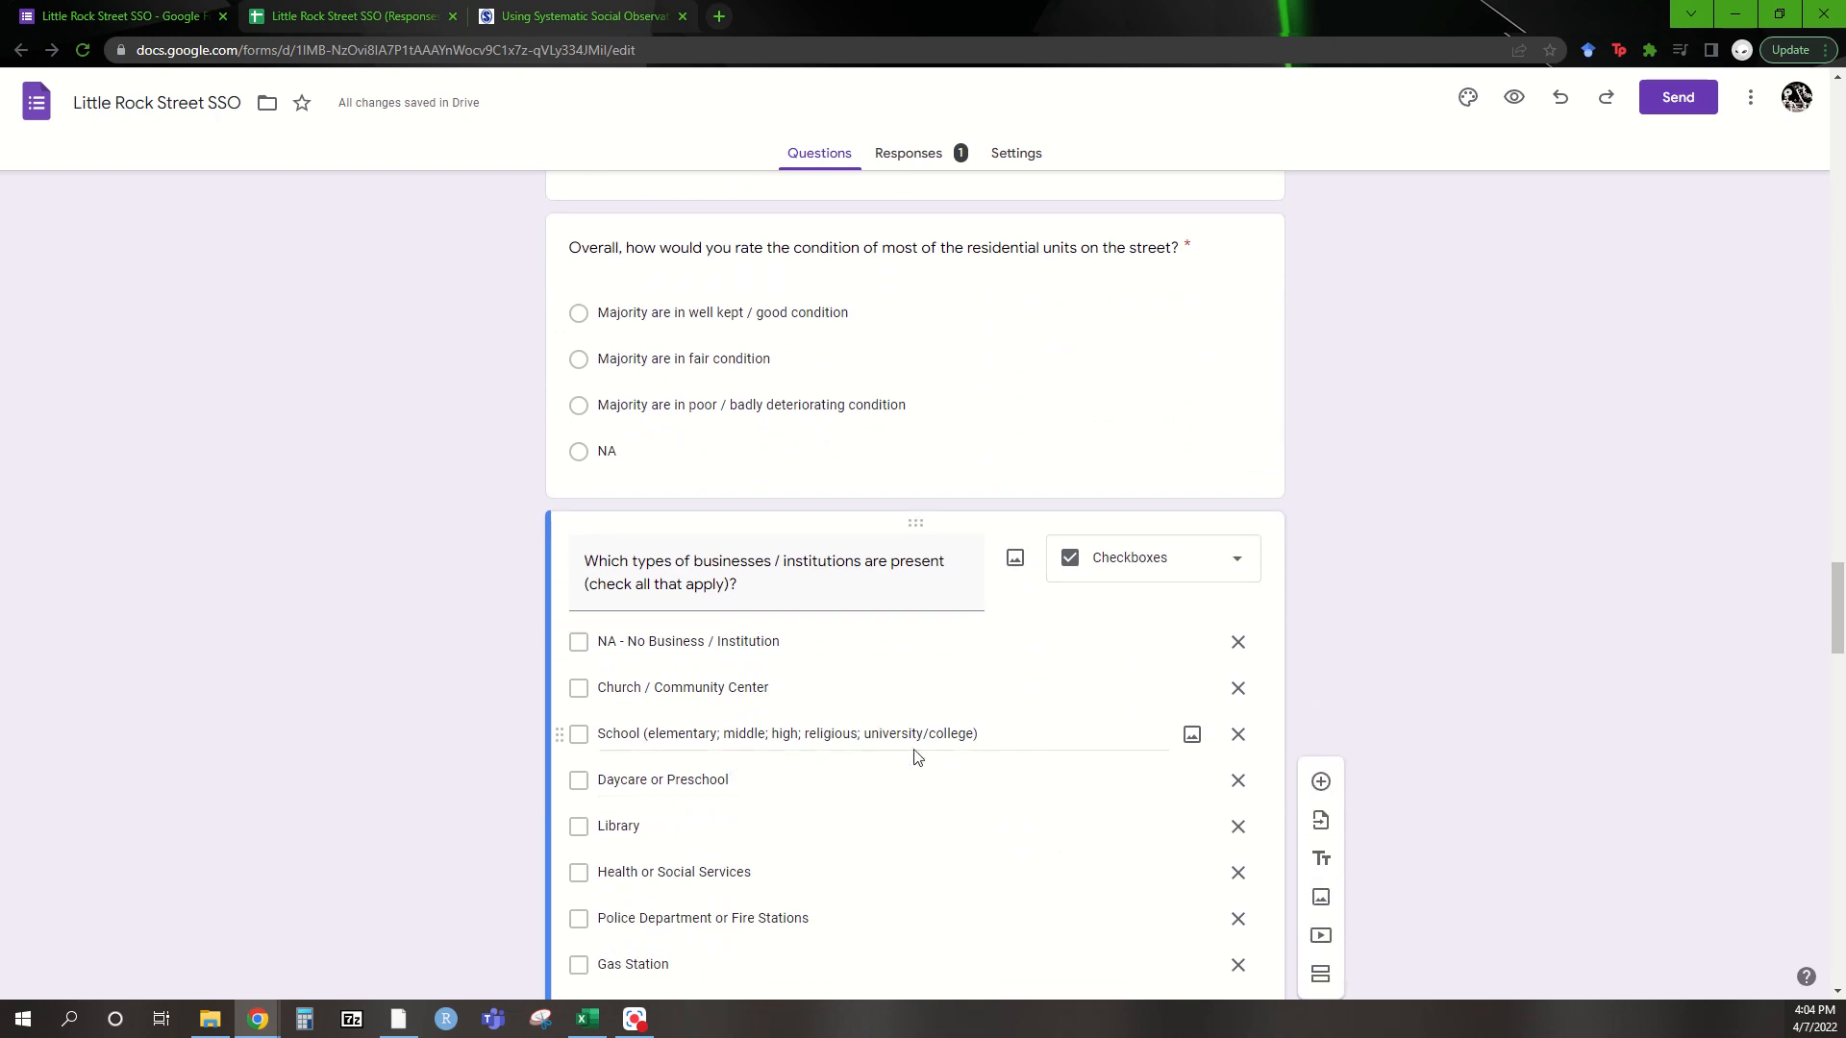
pyautogui.scroll(-3, 888, 762)
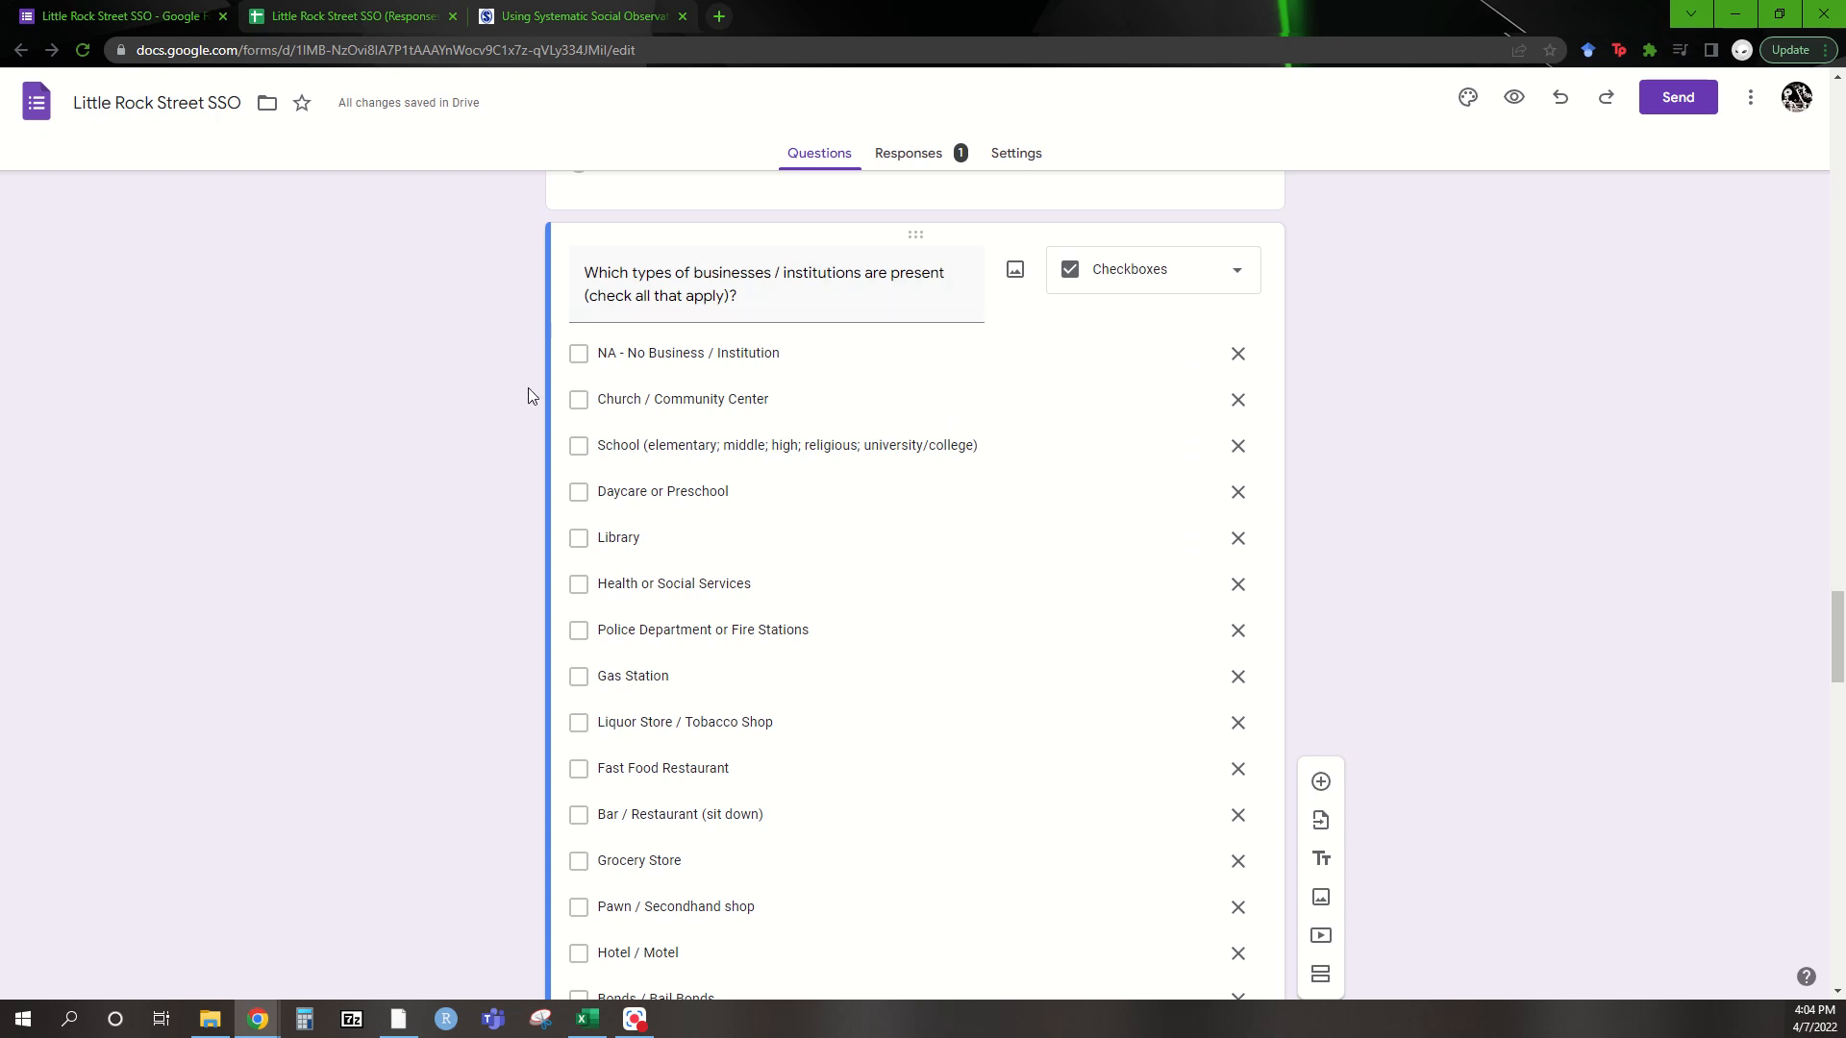
pyautogui.scroll(-1, 717, 279)
pyautogui.click(723, 279)
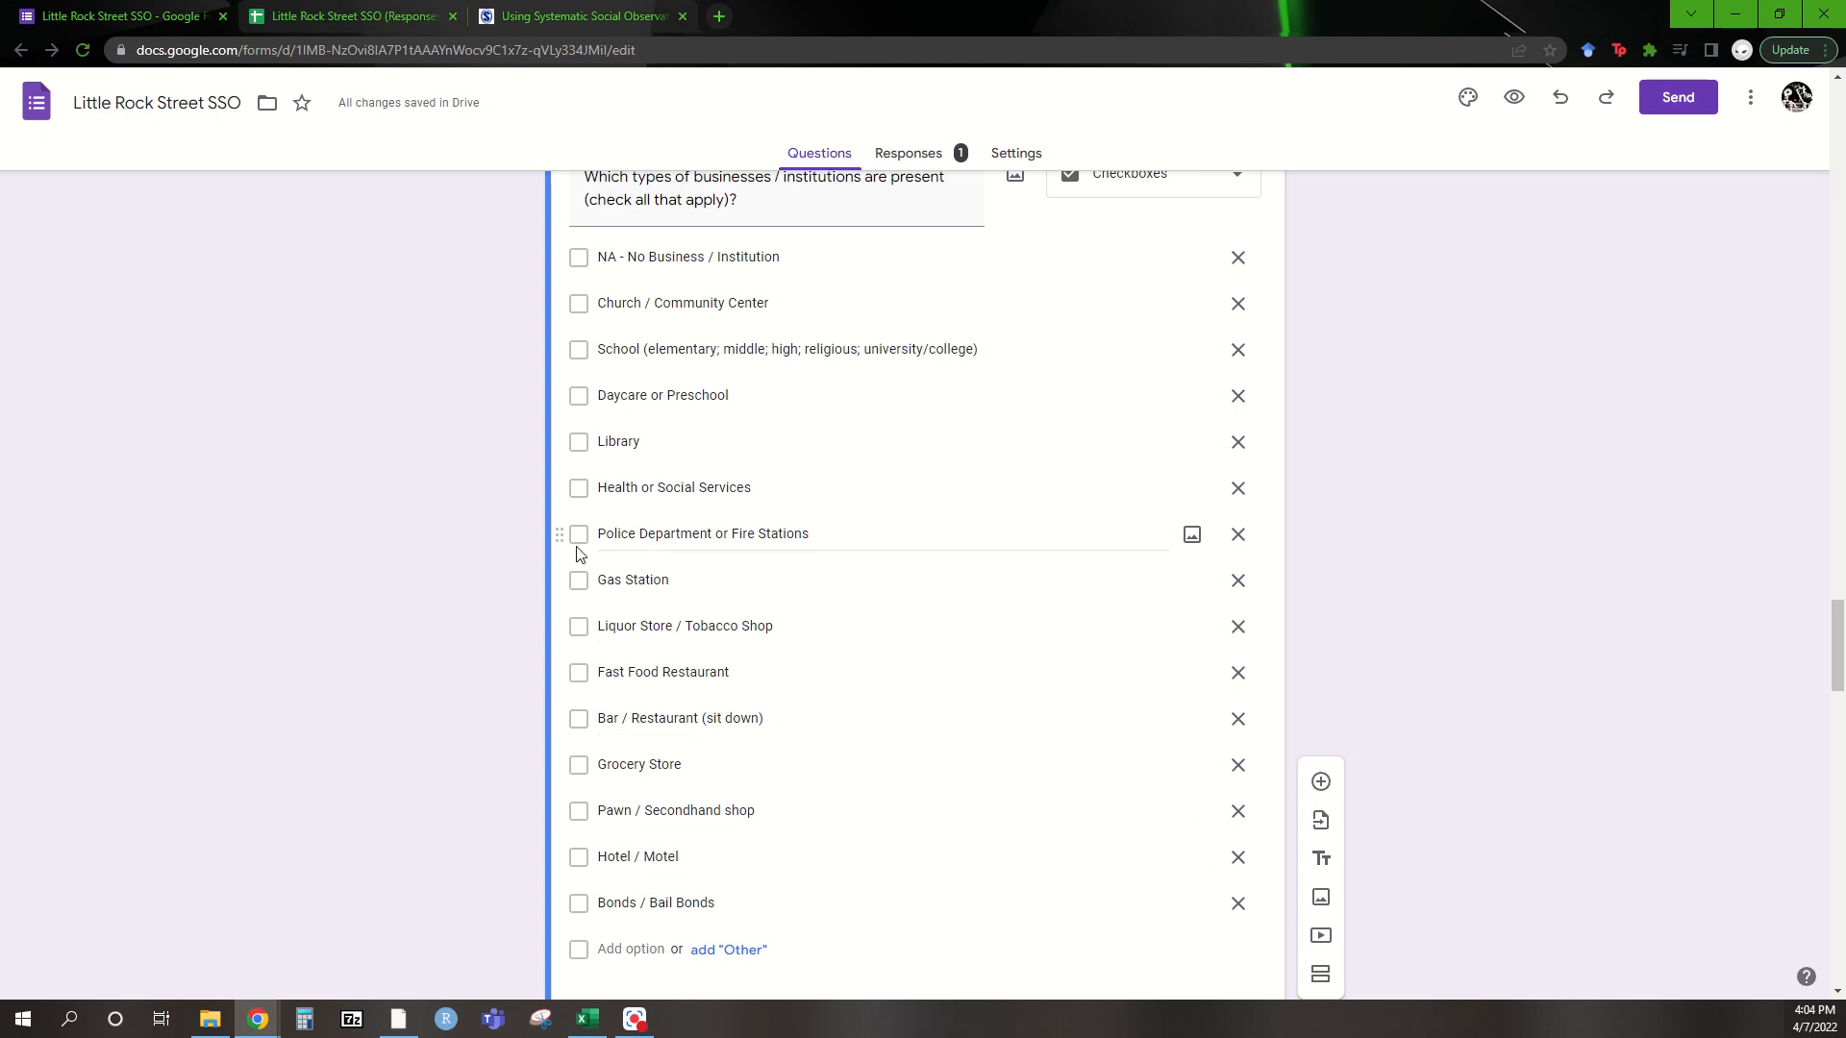
pyautogui.scroll(-6, 576, 554)
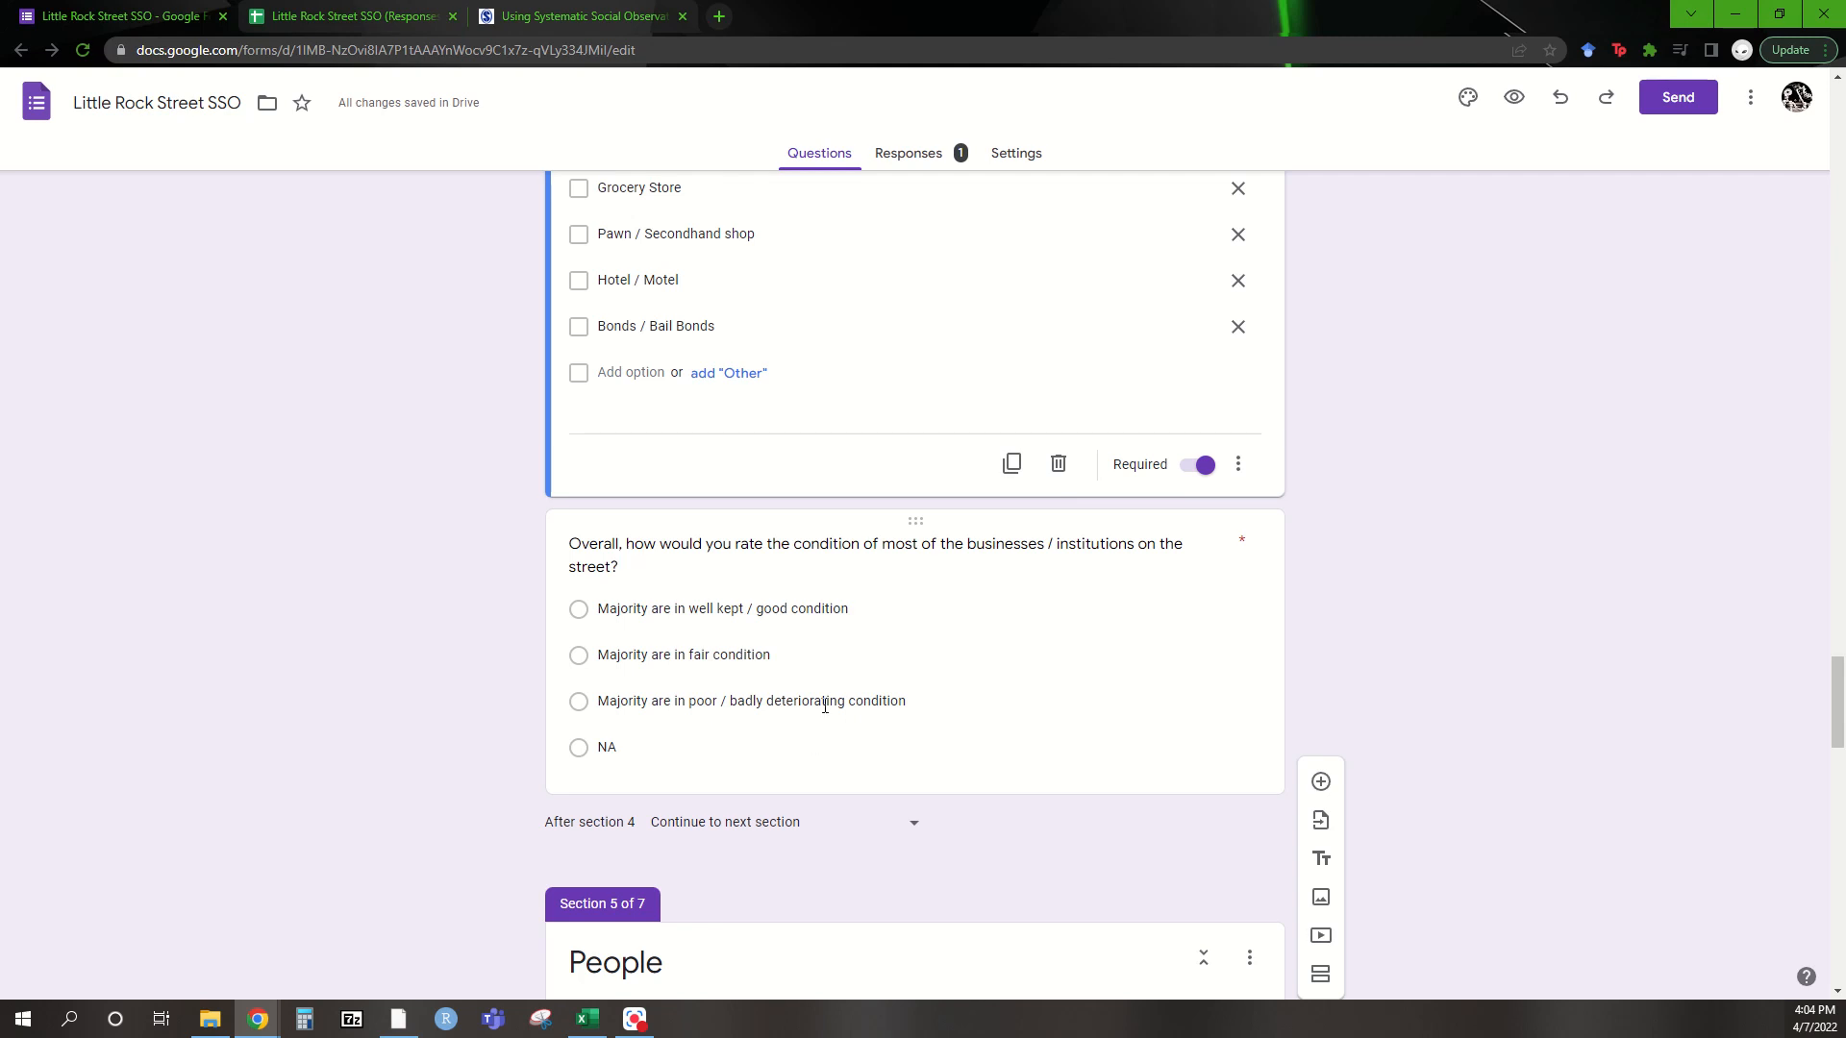
pyautogui.scroll(-7, 824, 705)
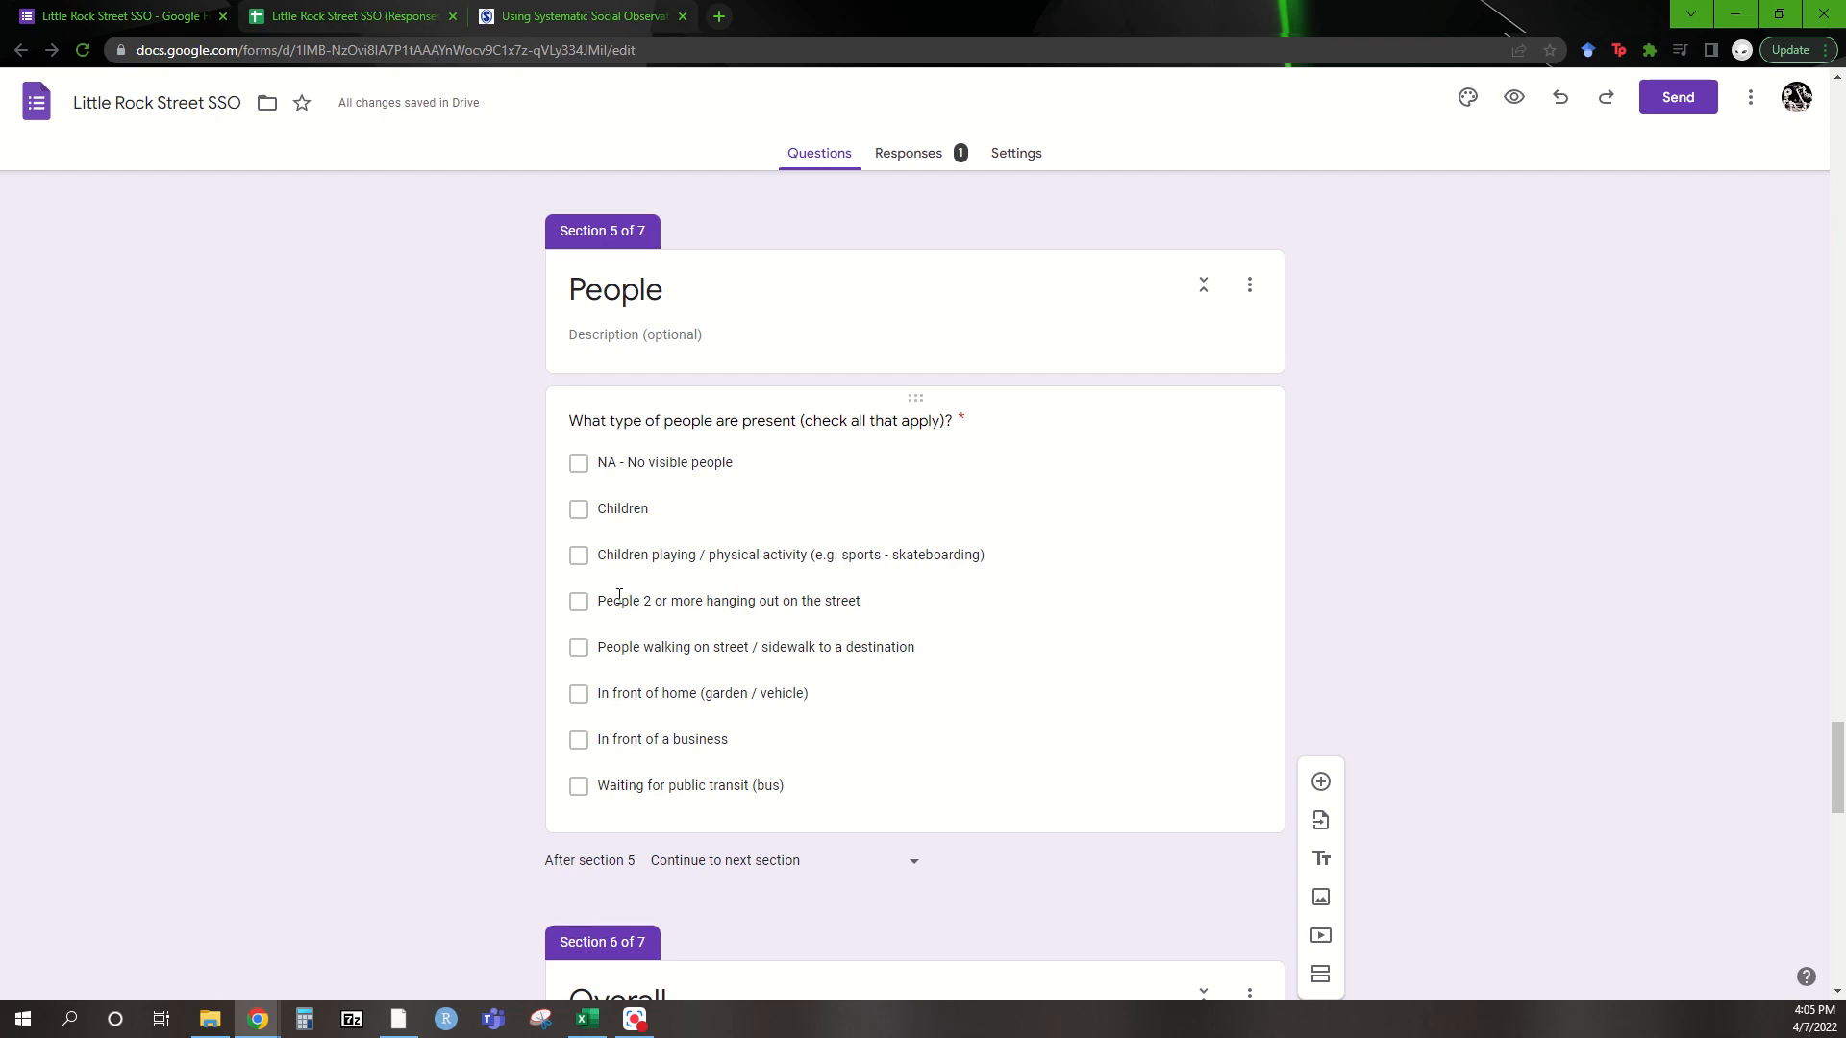
pyautogui.scroll(-6, 619, 596)
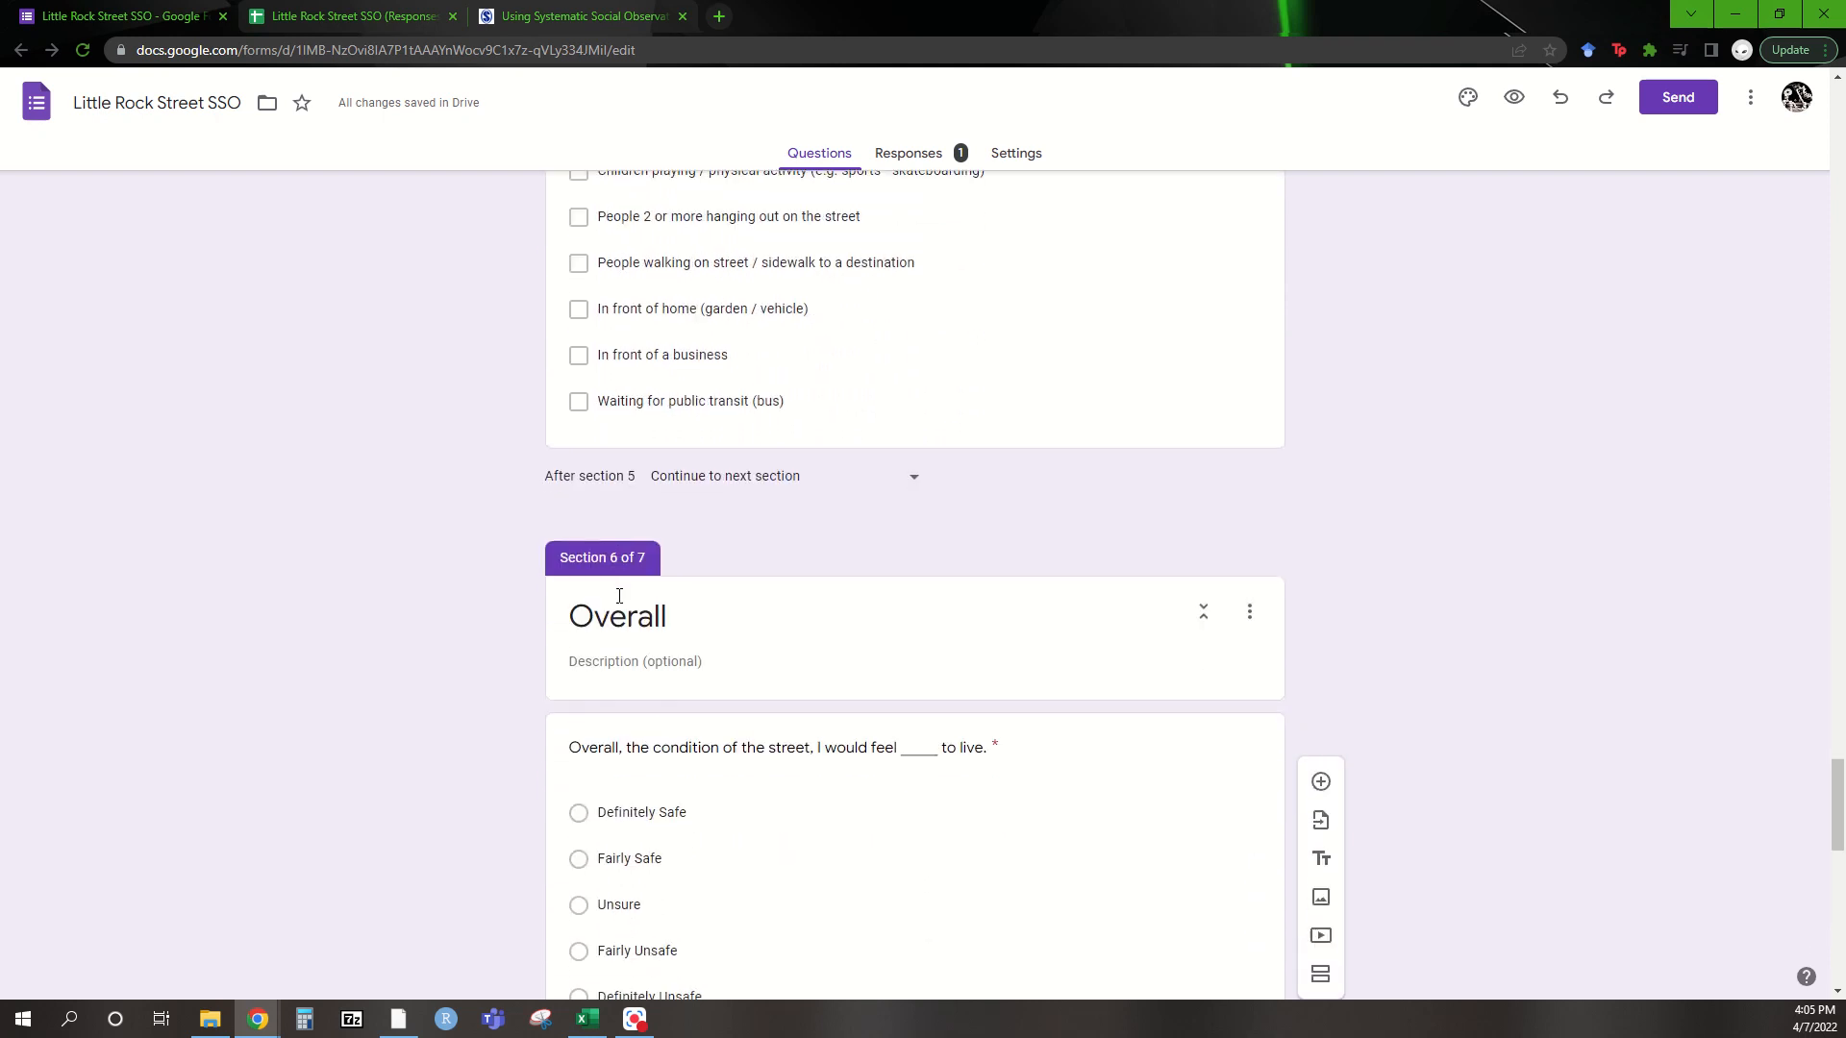
pyautogui.scroll(-1, 620, 603)
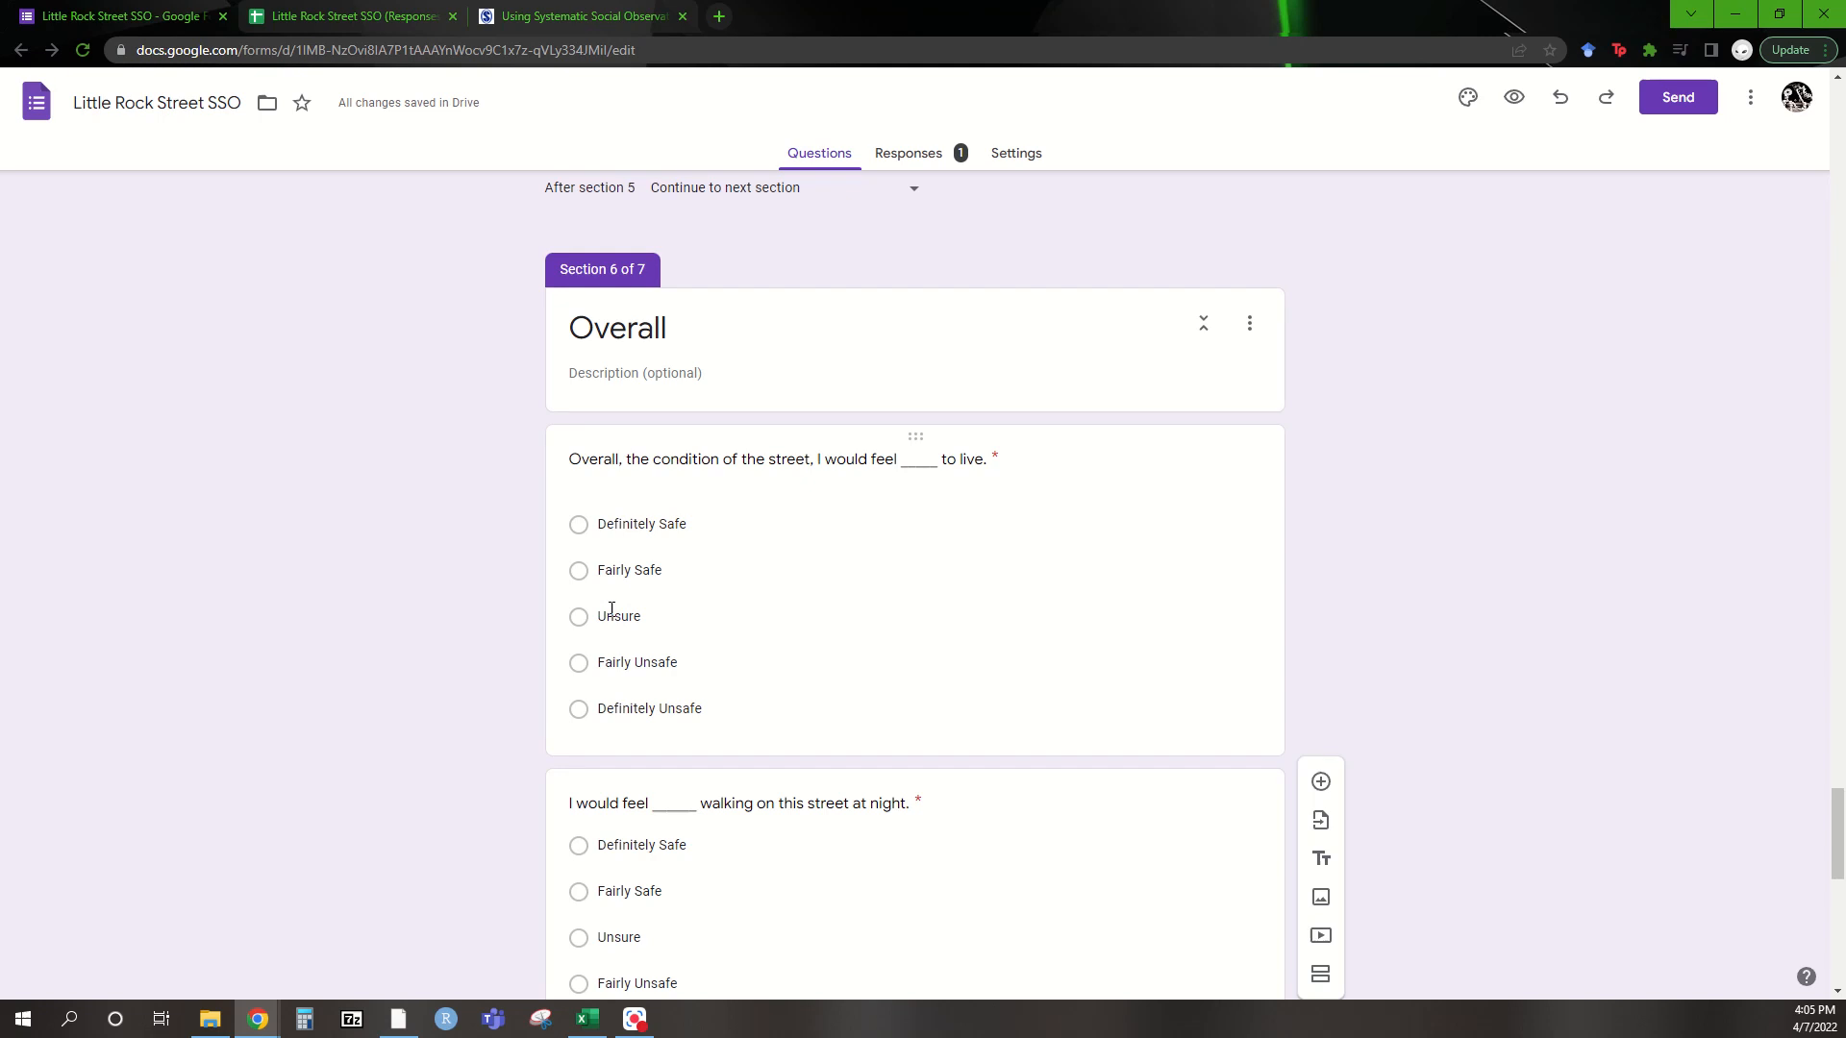
pyautogui.scroll(-2, 880, 453)
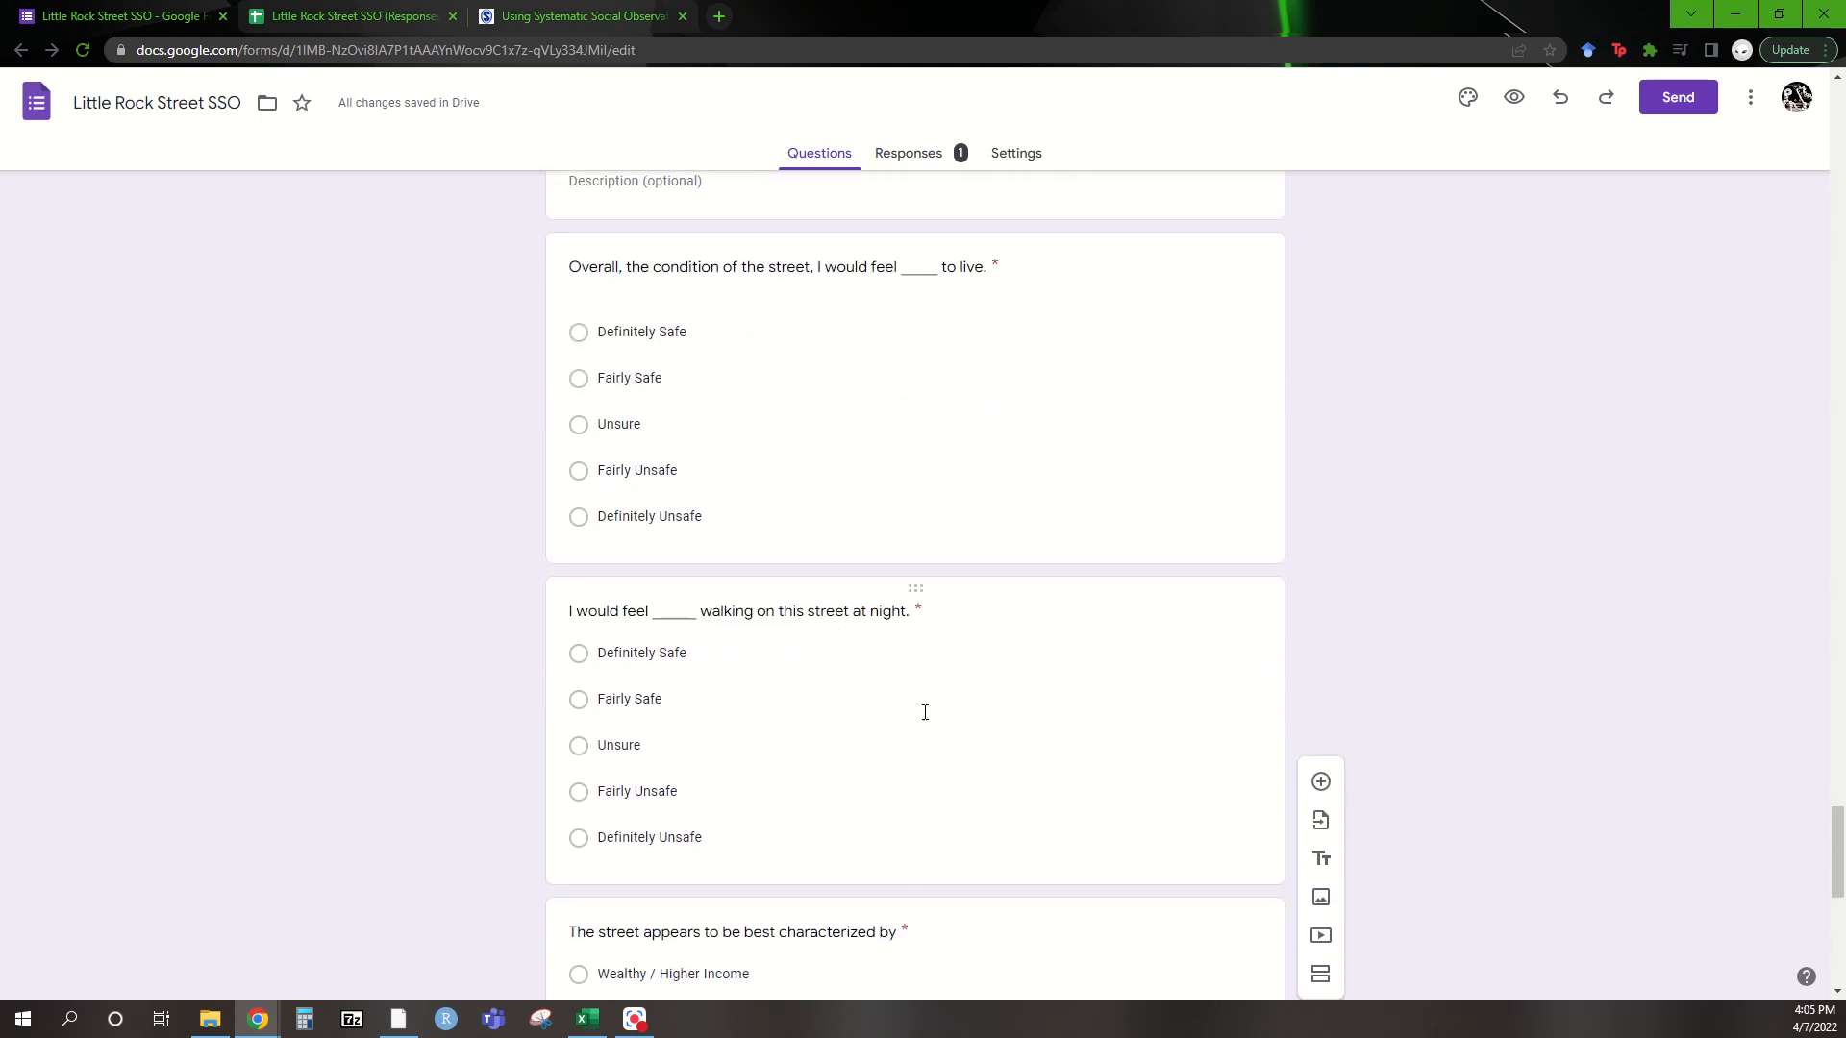
pyautogui.scroll(-2, 925, 721)
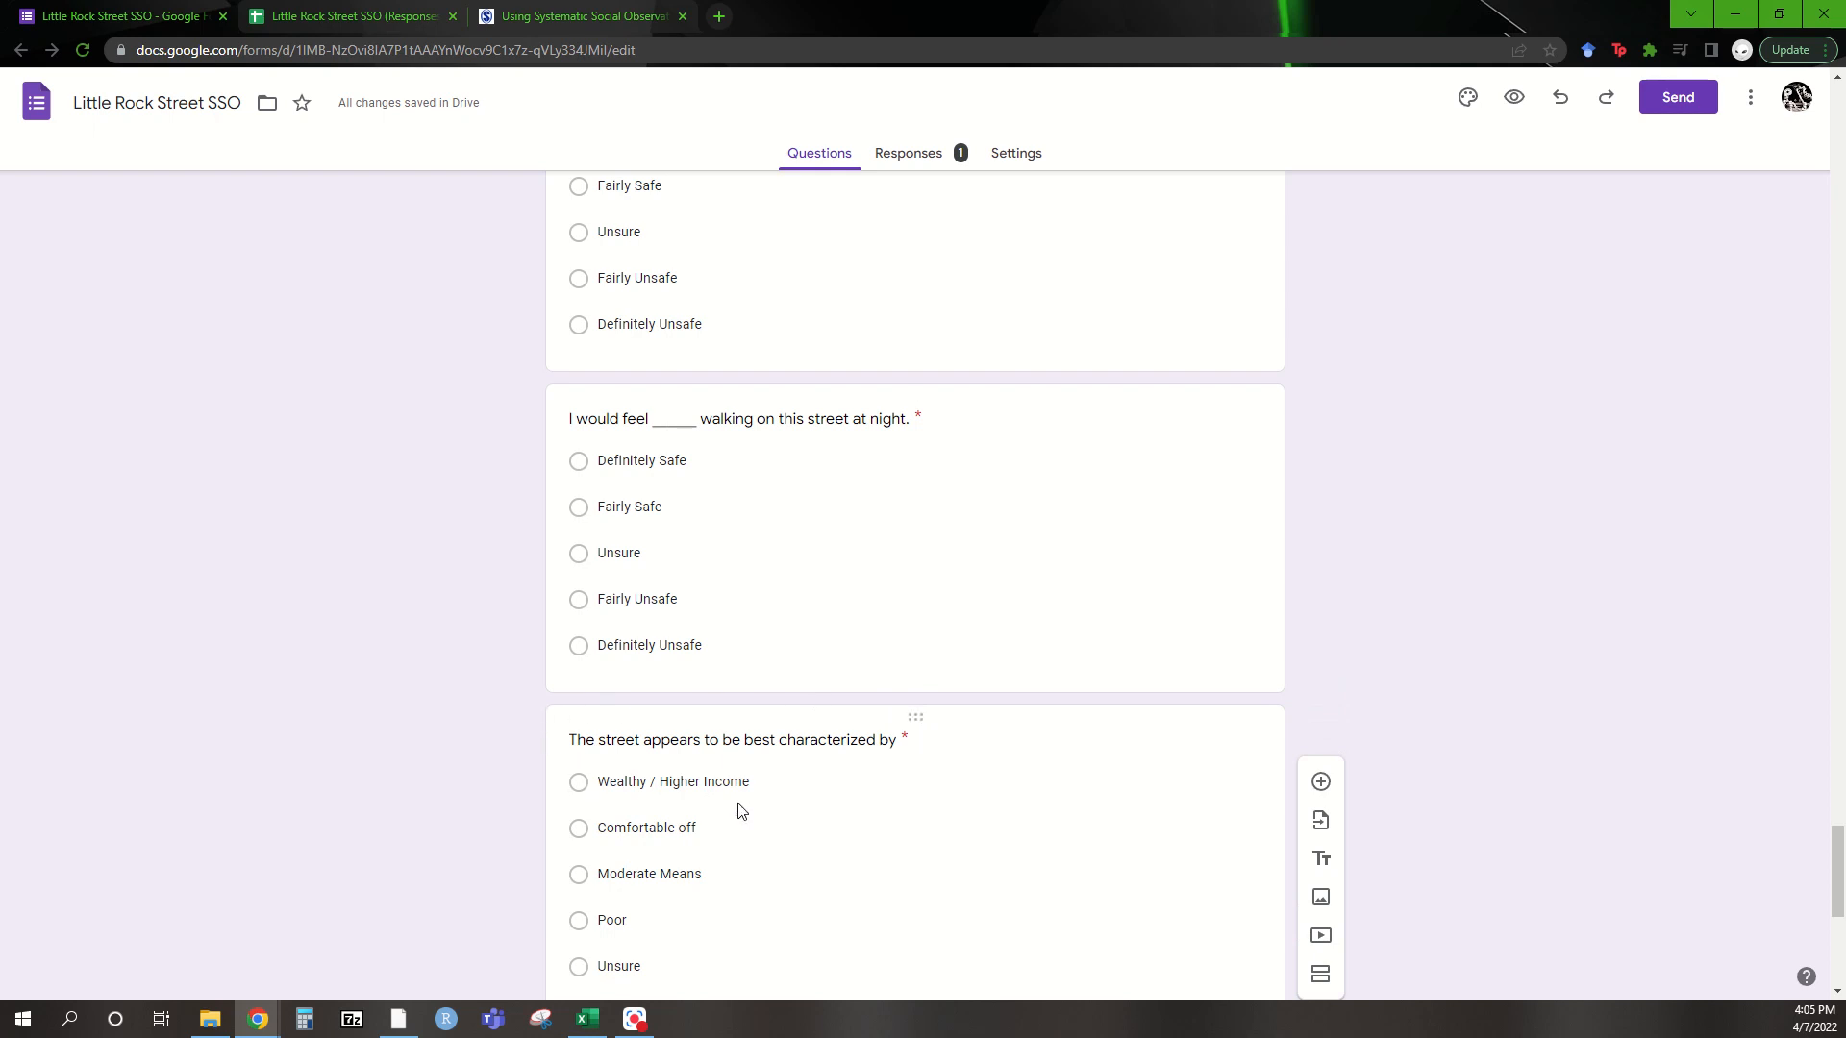
pyautogui.scroll(-6, 740, 812)
pyautogui.scroll(-1, 740, 812)
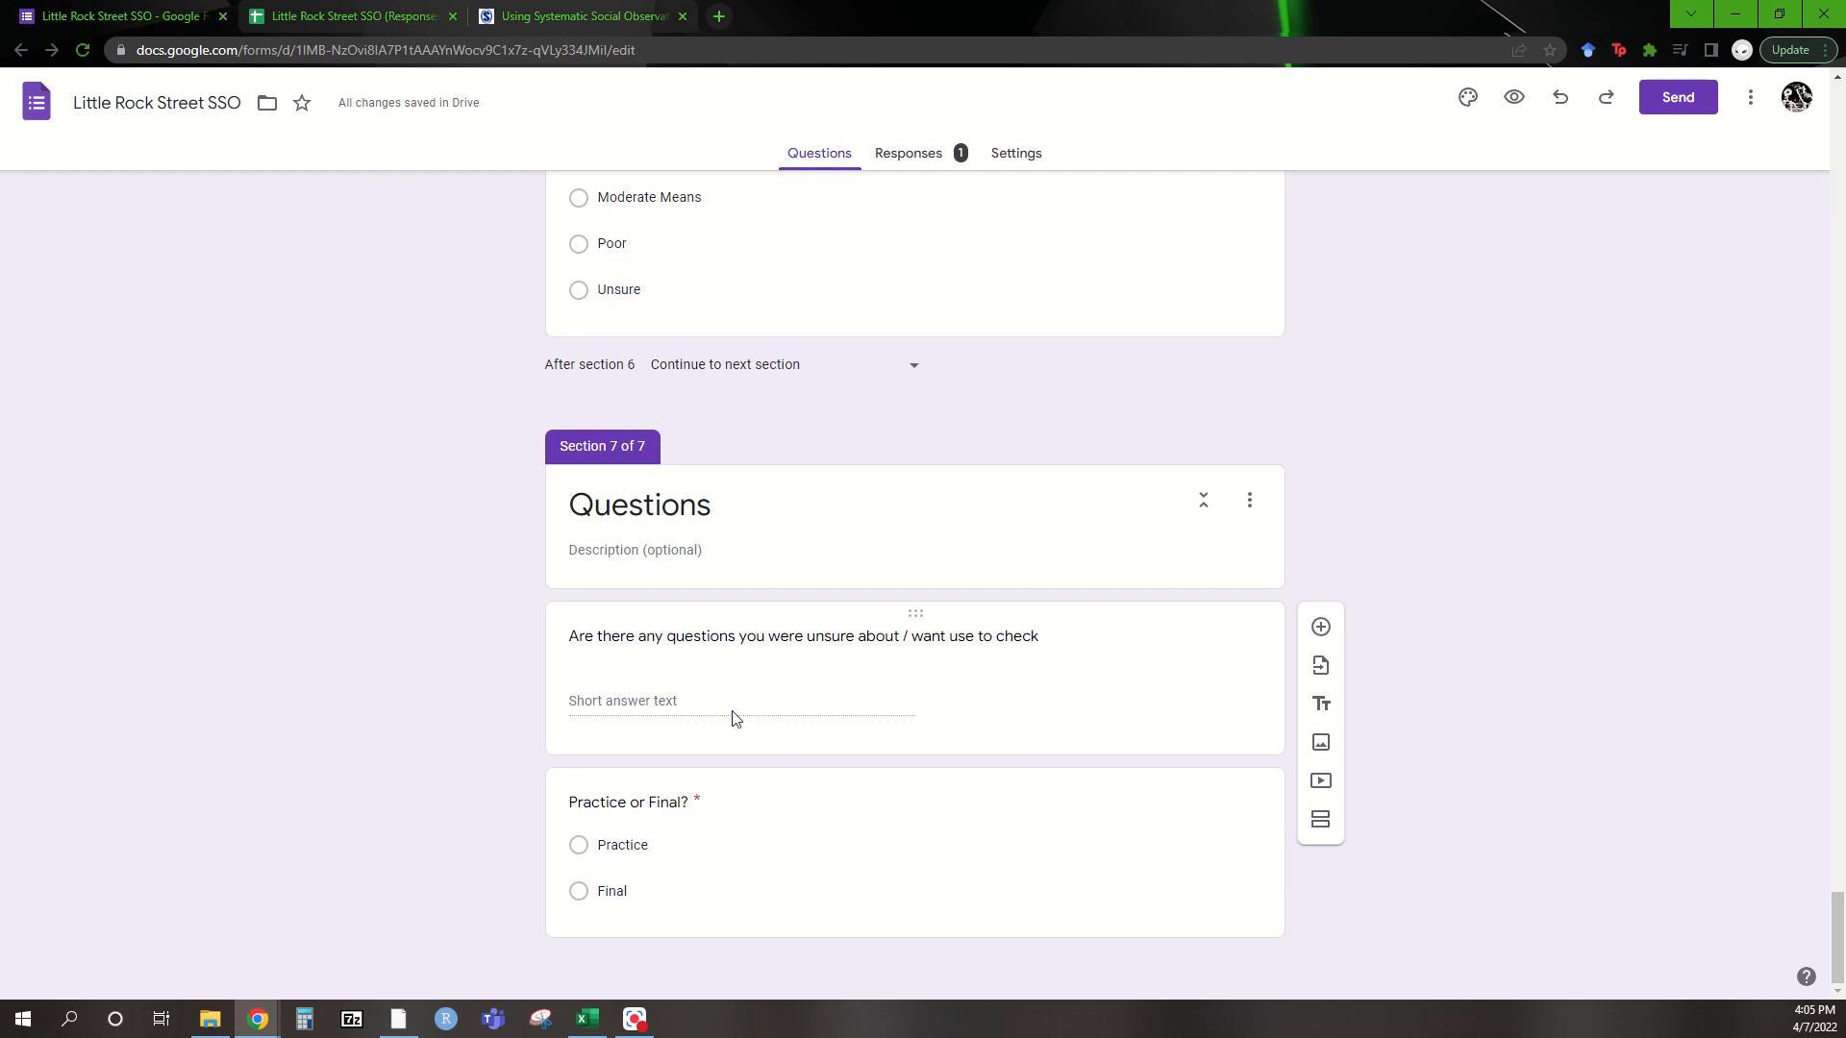
pyautogui.scroll(20, 732, 716)
pyautogui.scroll(20, 732, 721)
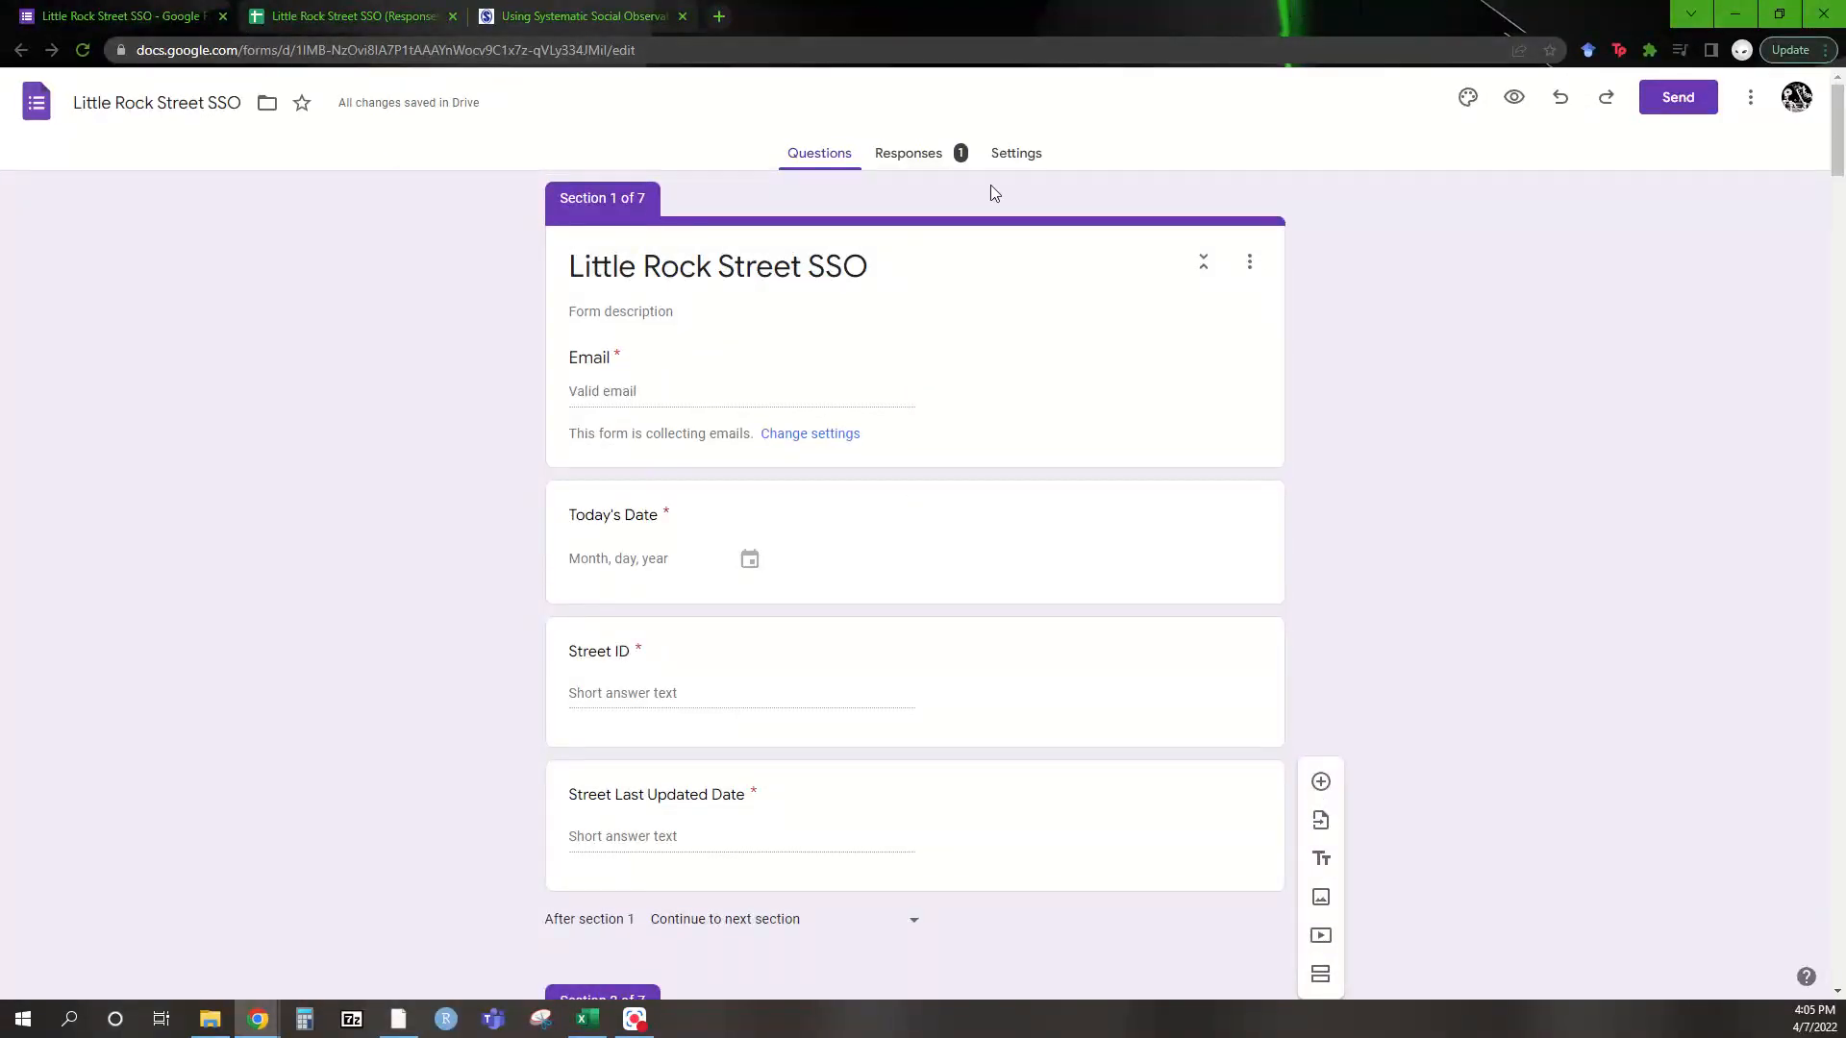
# Preview the survey, autofill the saved email and clear the wrongly autofilled Street ID
pyautogui.click(1515, 97)
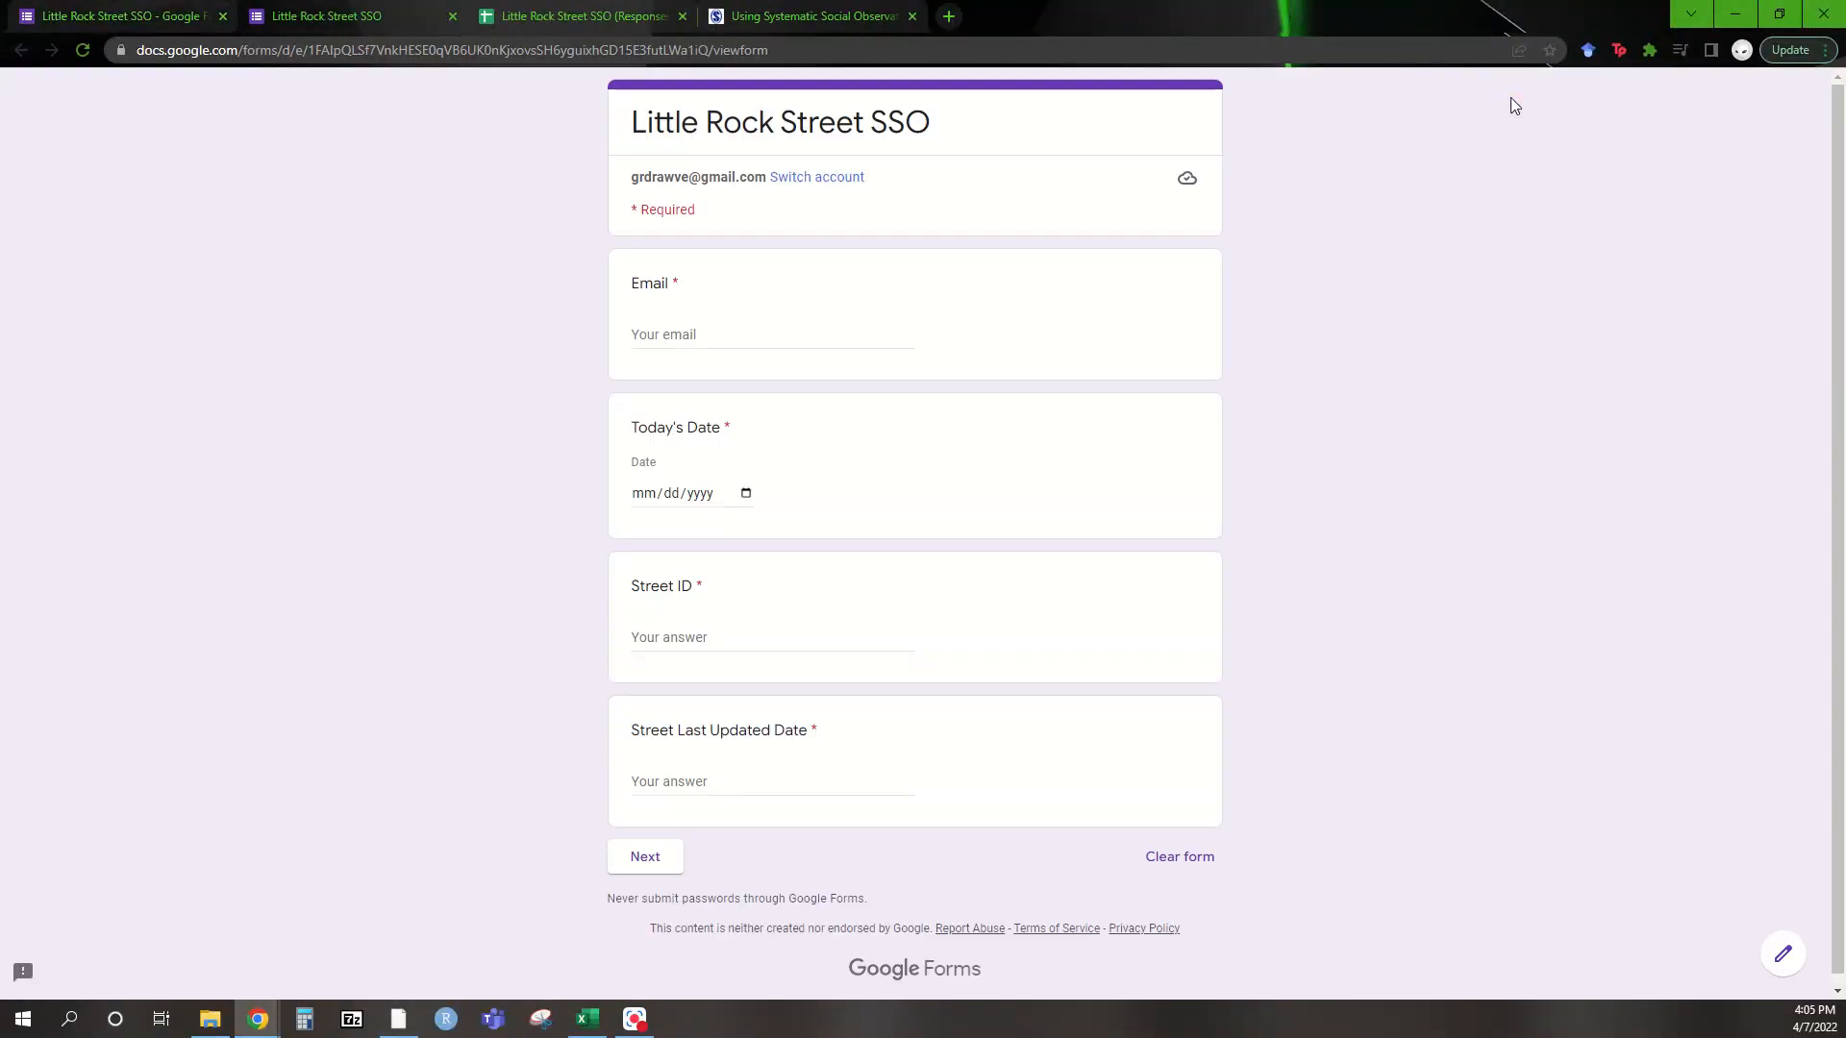
pyautogui.click(748, 329)
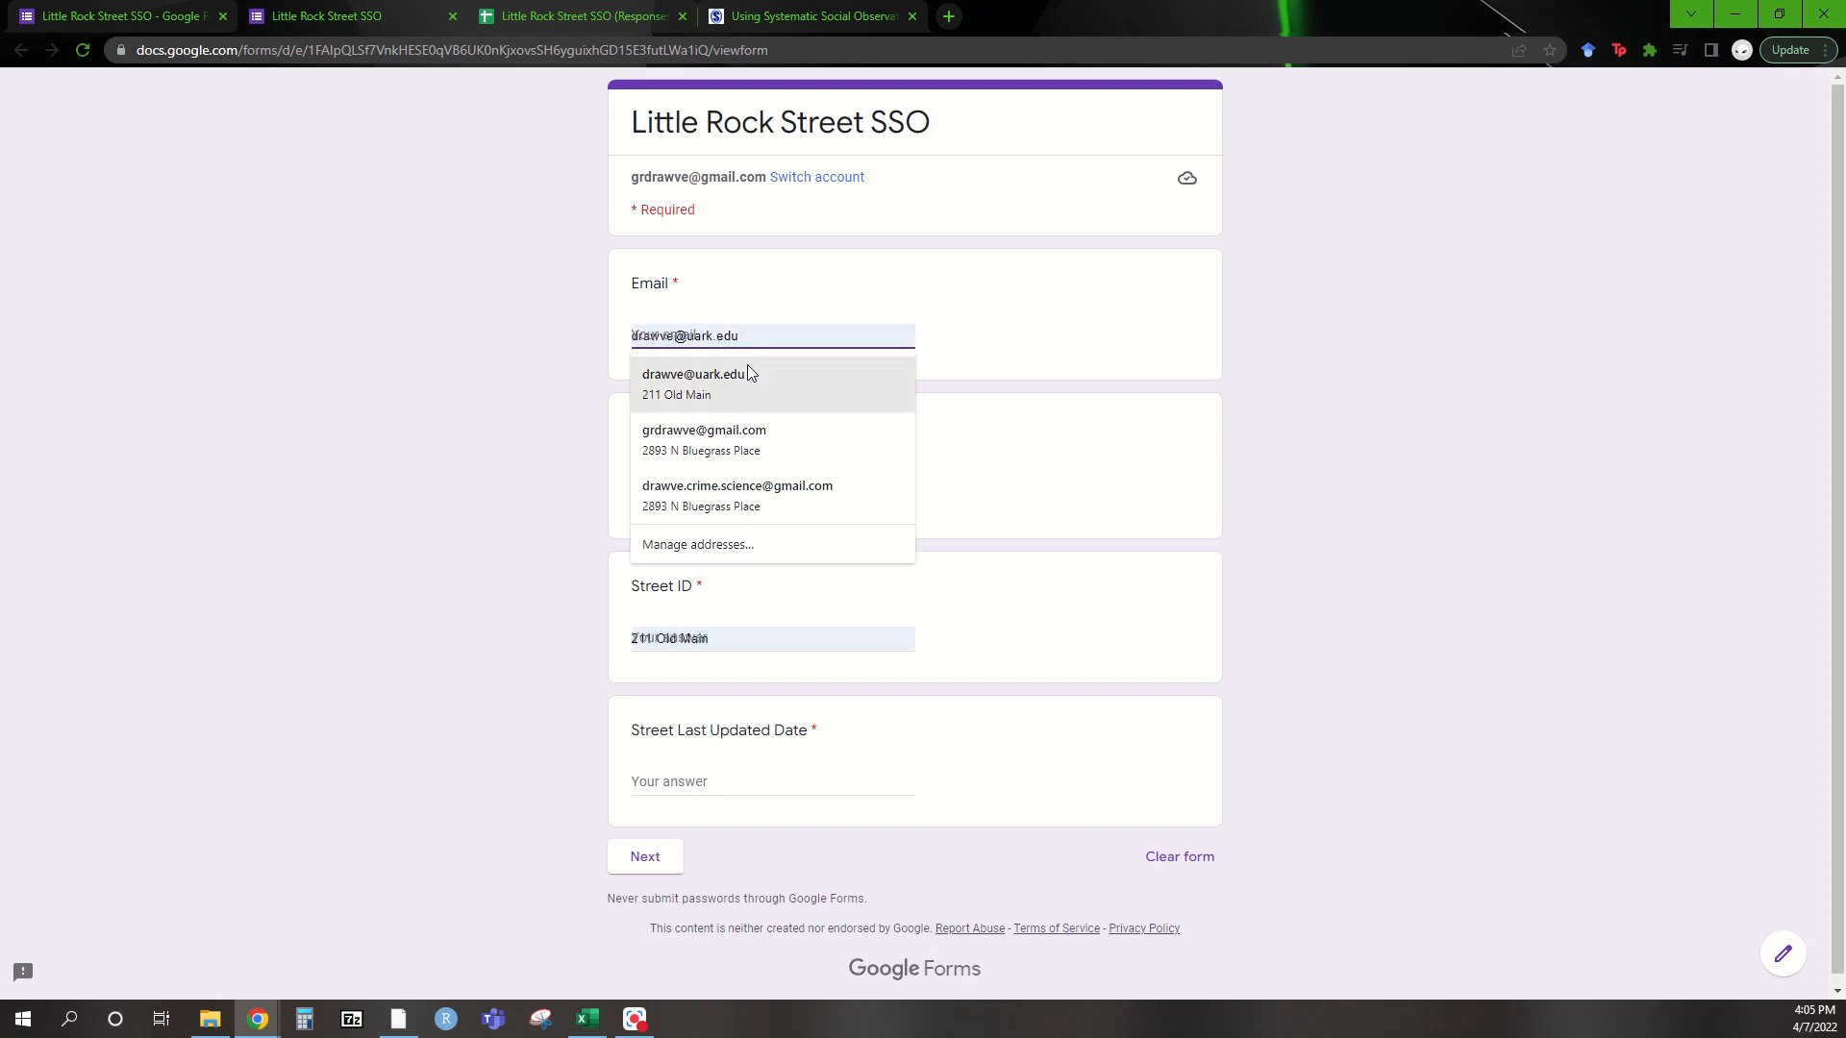
pyautogui.click(747, 365)
pyautogui.moveTo(731, 638); pyautogui.dragTo(573, 639)
pyautogui.press('BackSpace')
# Set the date to April 7, 2022 and bring up Google Earth Pro
pyautogui.click(746, 494)
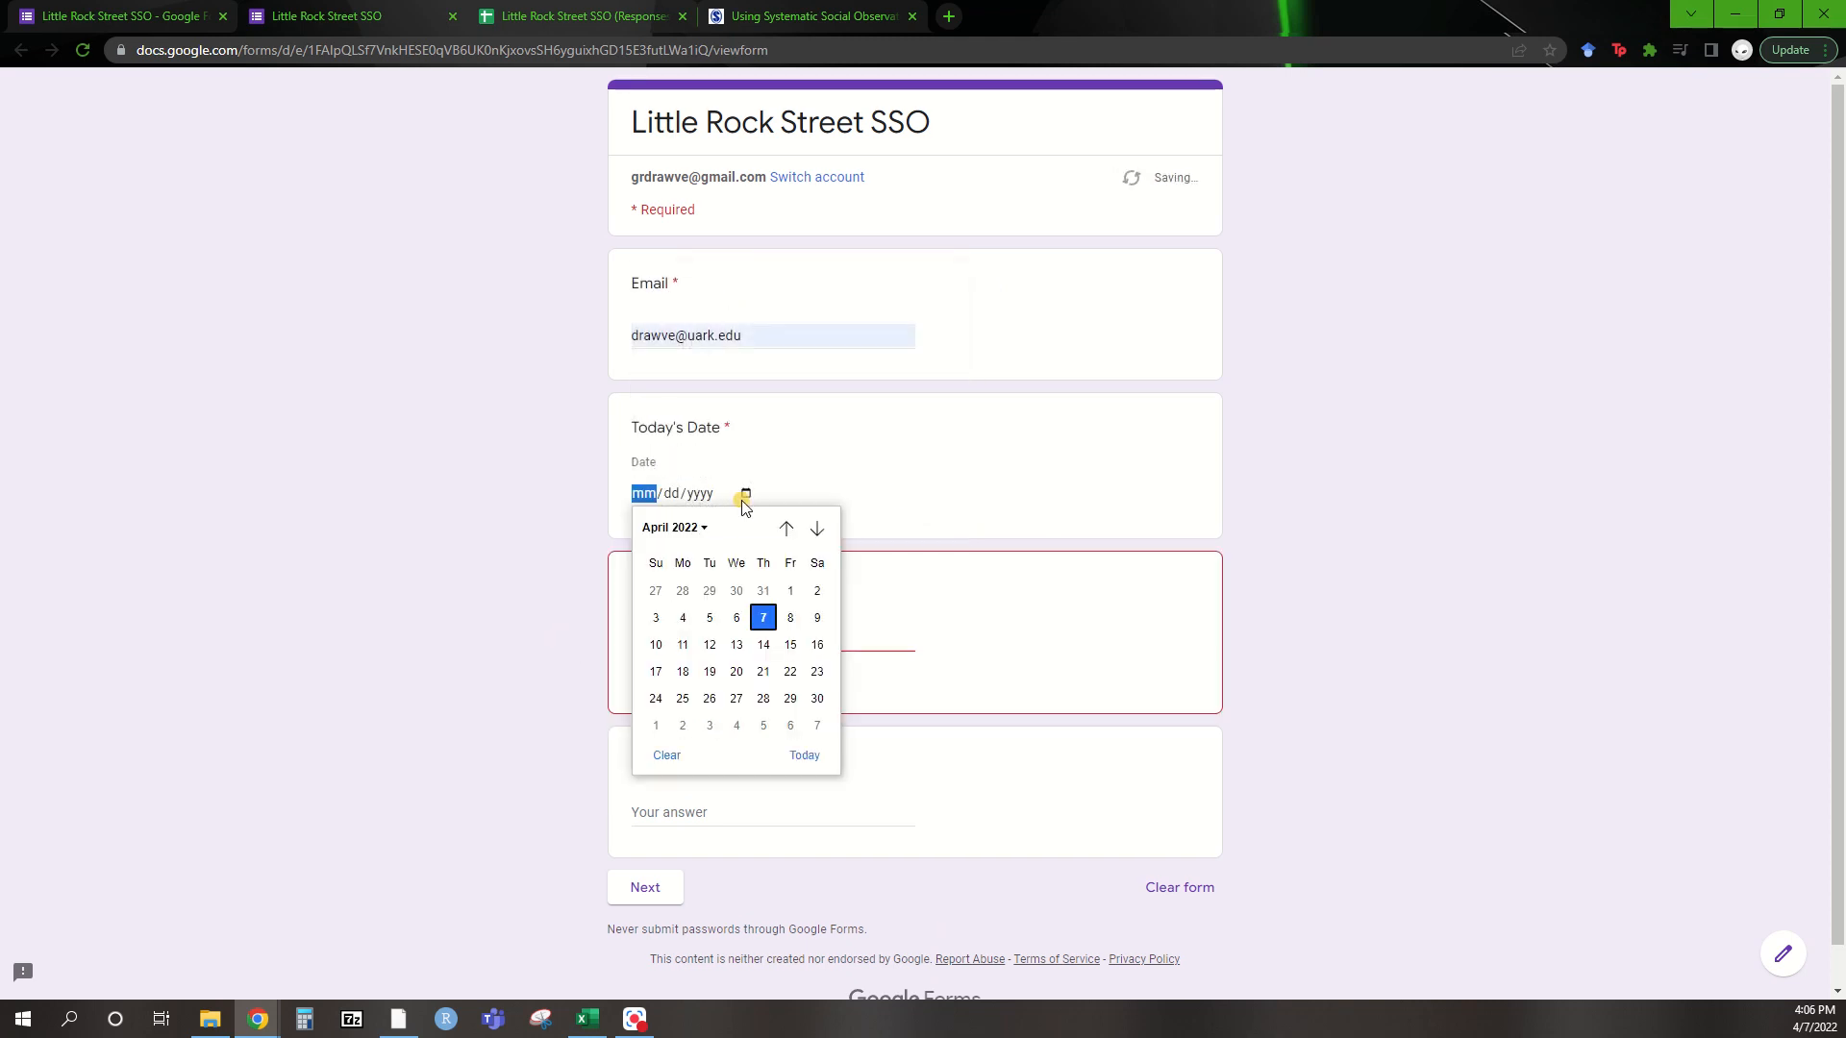
pyautogui.click(763, 617)
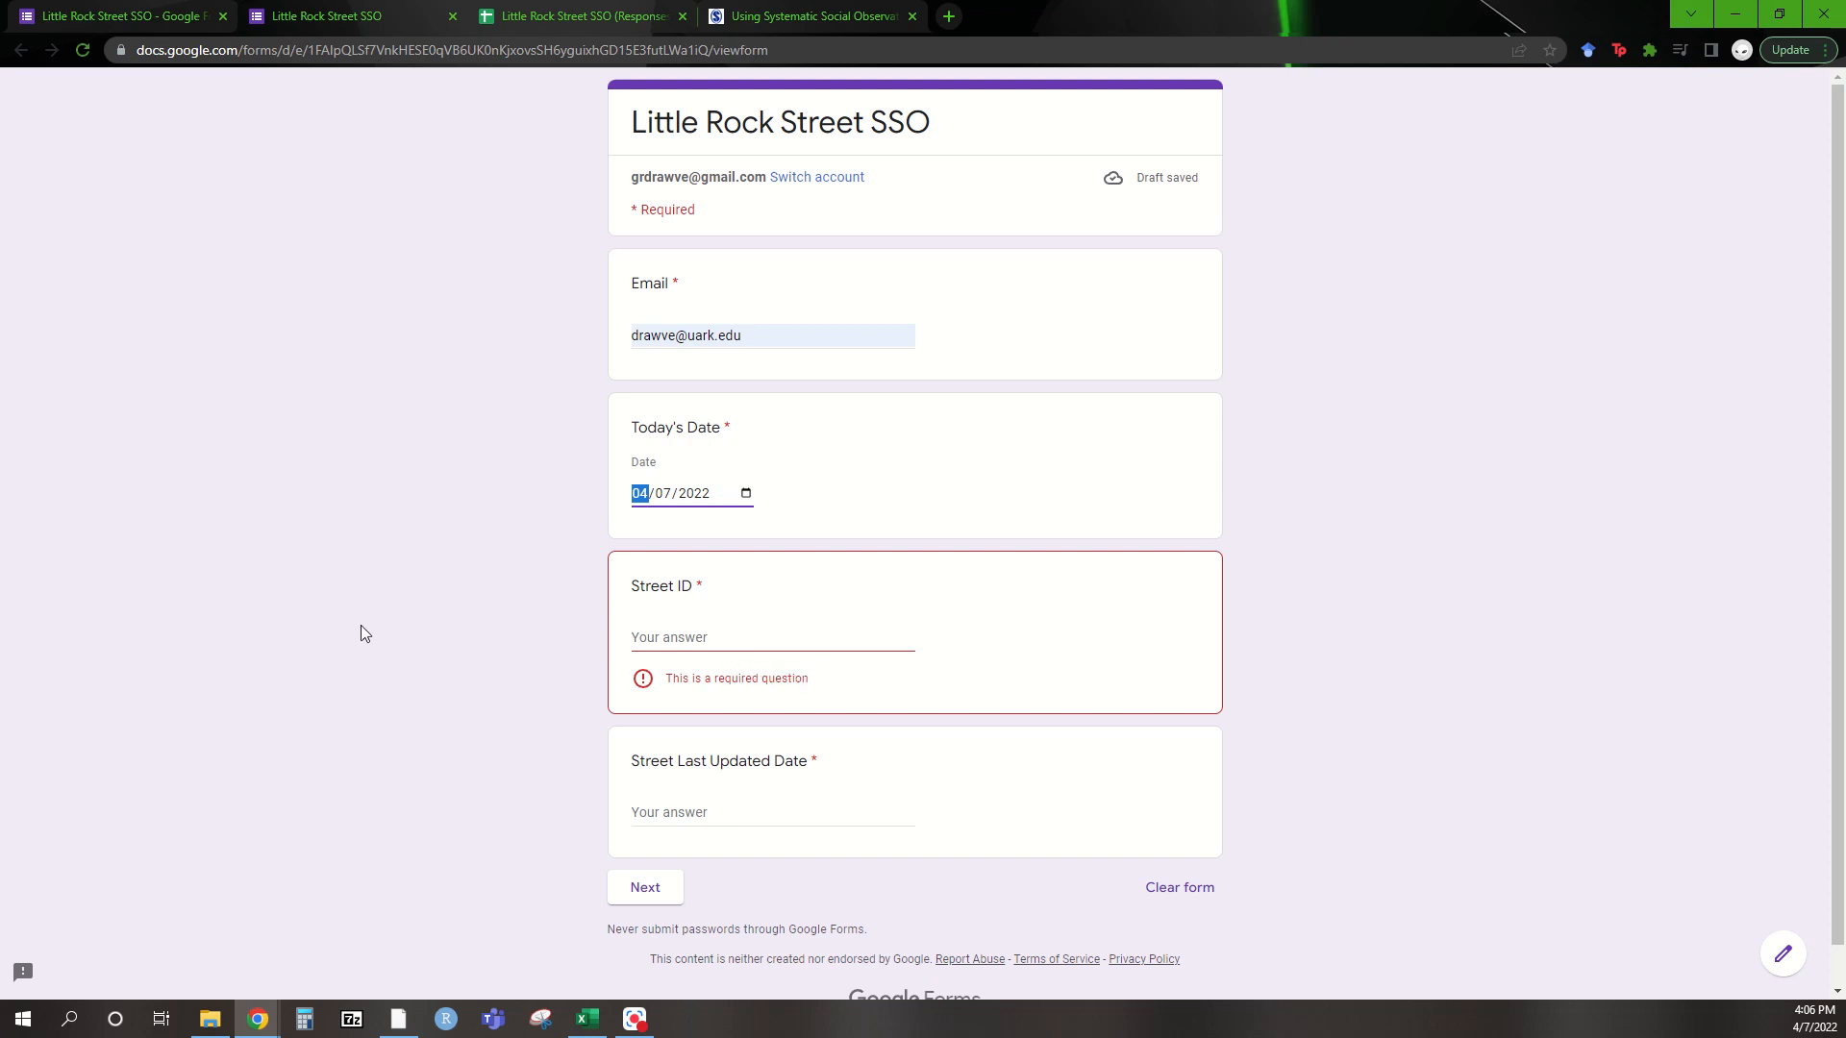
pyautogui.click(398, 1021)
pyautogui.moveTo(1405, 503)
pyautogui.mouseDown()
pyautogui.moveTo(1446, 581)
pyautogui.moveTo(1268, 762)
pyautogui.moveTo(1100, 528)
pyautogui.moveTo(1301, 470)
pyautogui.moveTo(1410, 503)
pyautogui.mouseUp()
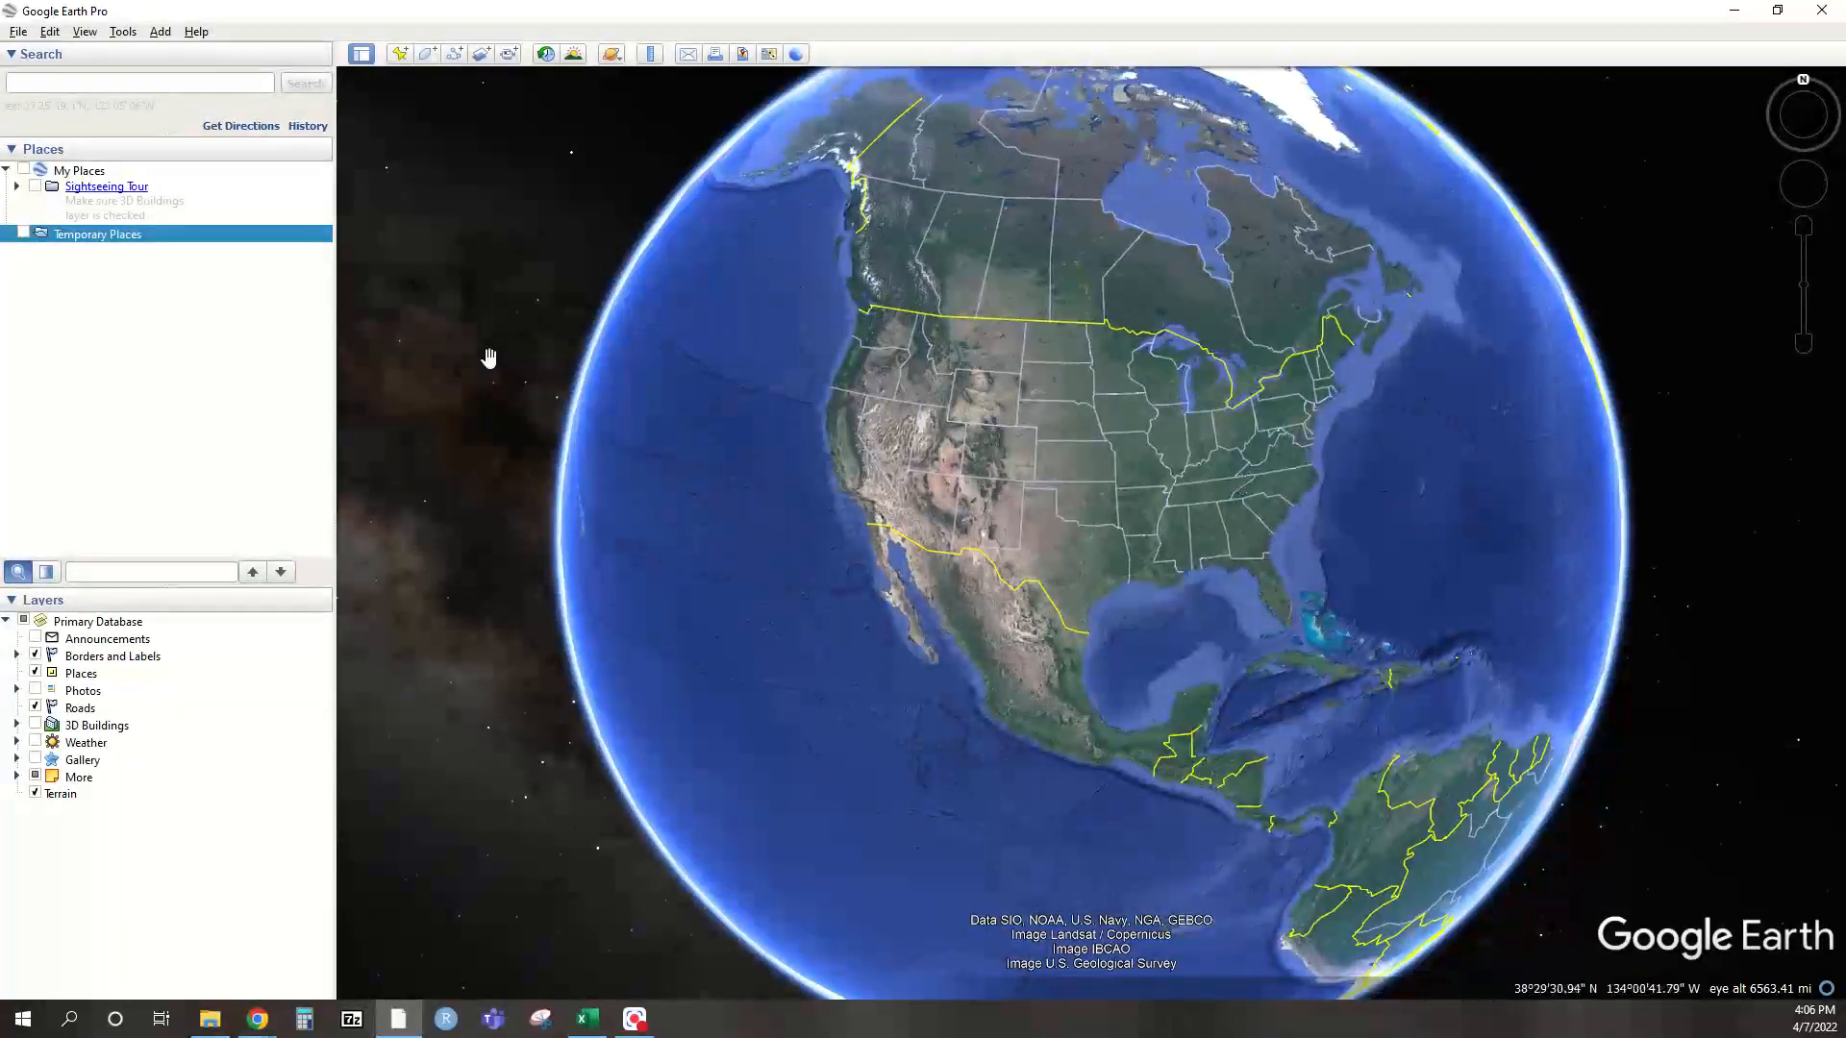
# Open the Little Rock Streets KMZ file from the SSO folder via File > Open
pyautogui.click(17, 33)
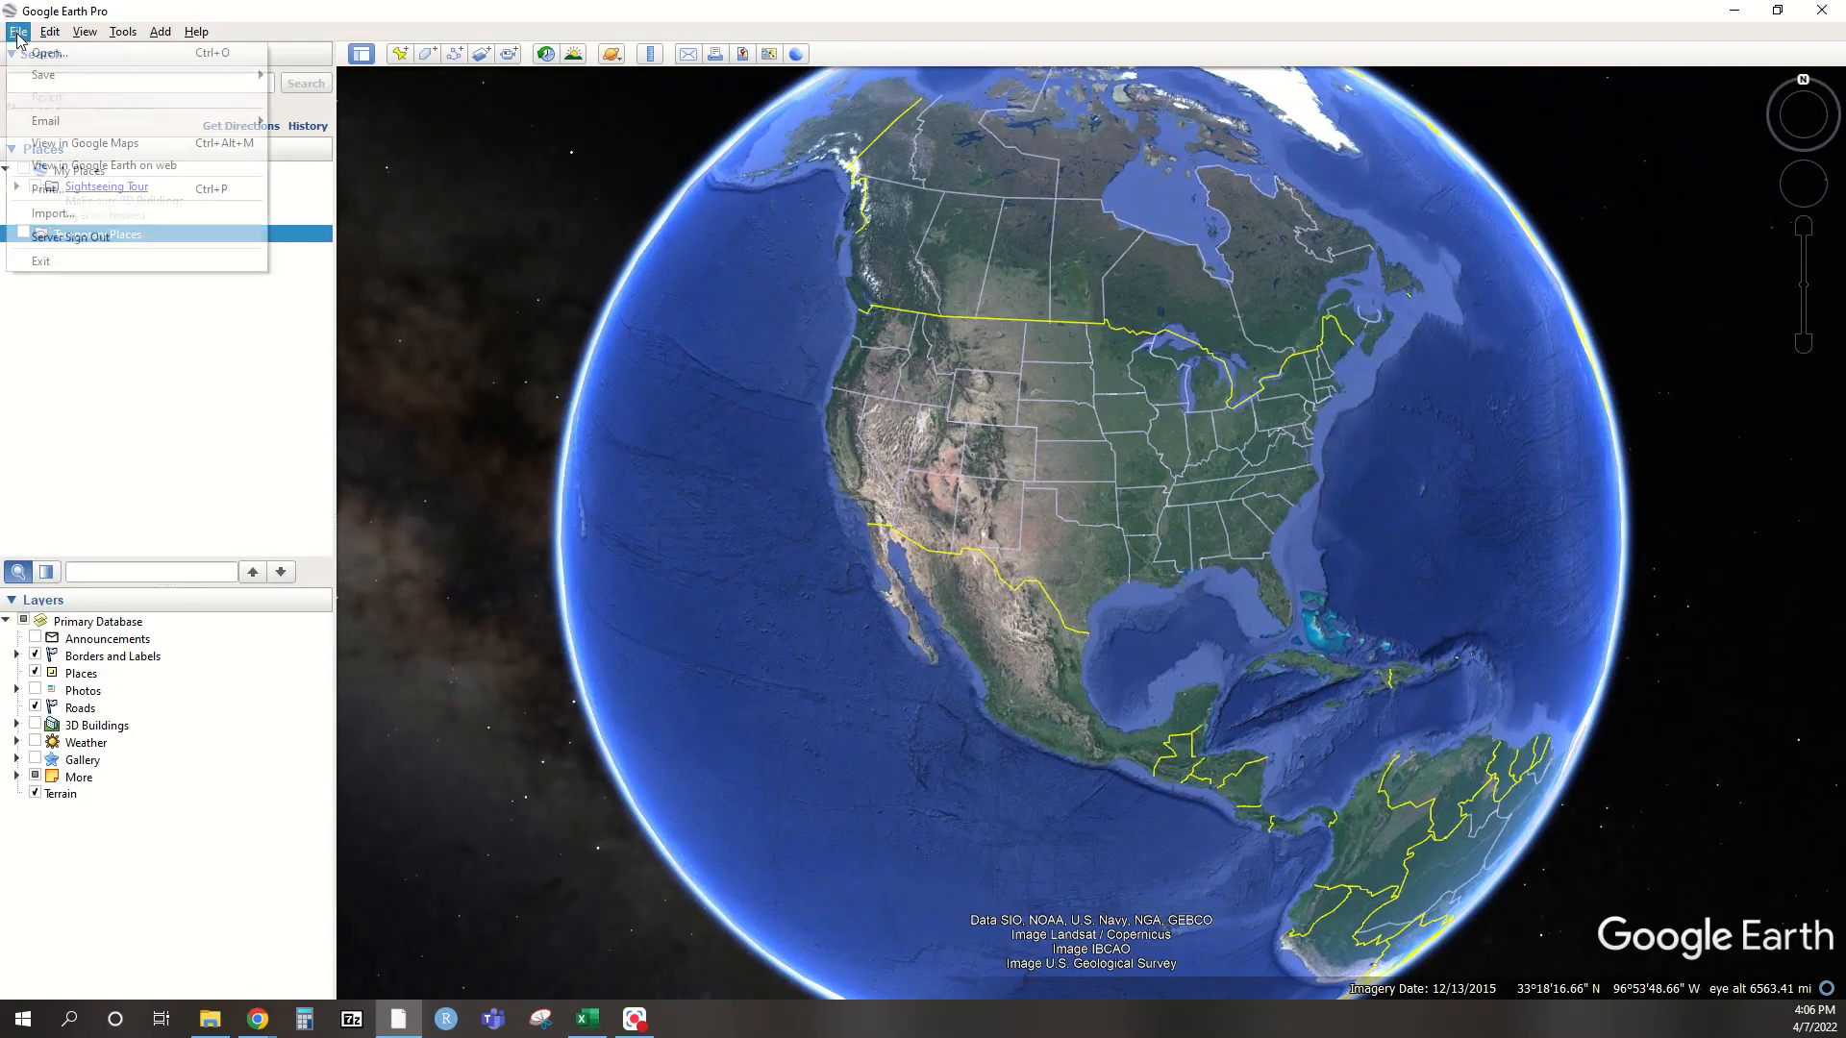
pyautogui.click(26, 50)
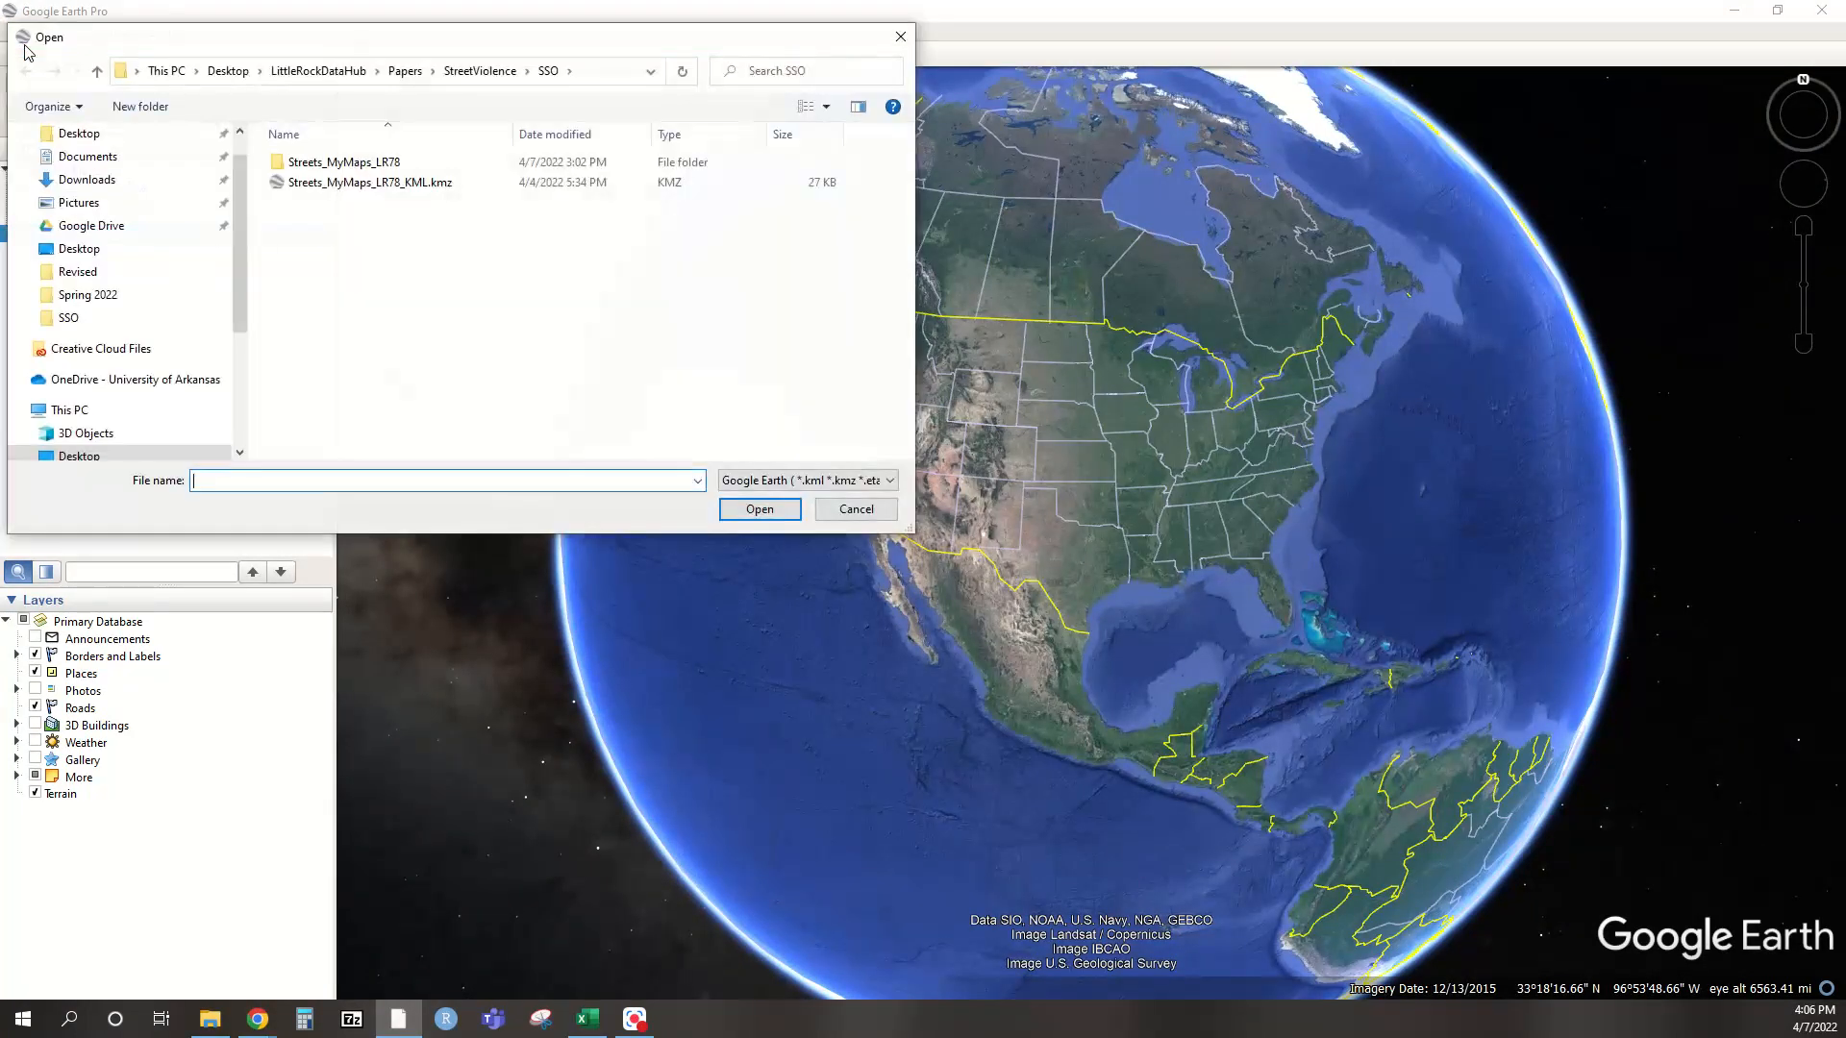
pyautogui.doubleClick(356, 182)
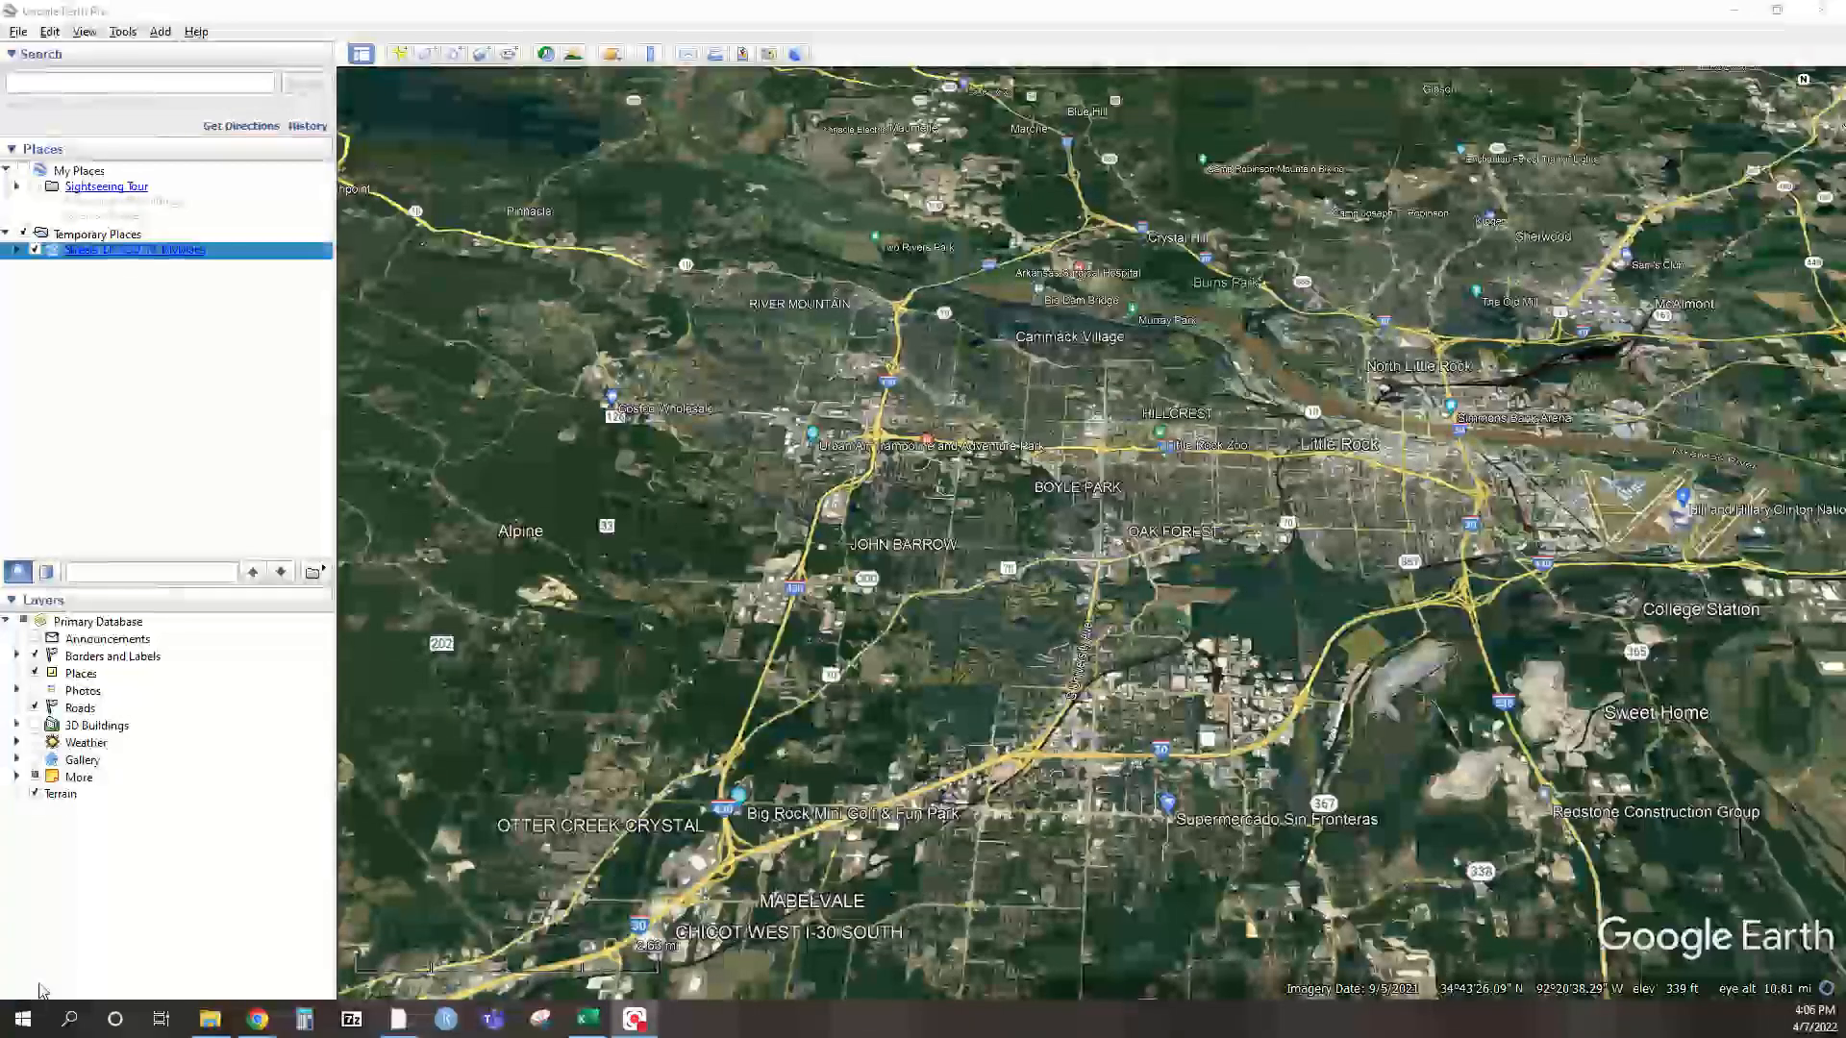
# Expand the streets layer under Temporary Places and fly to street 6849 (FID 58, LengthSt 328.99)
pyautogui.click(16, 250)
pyautogui.click(29, 267)
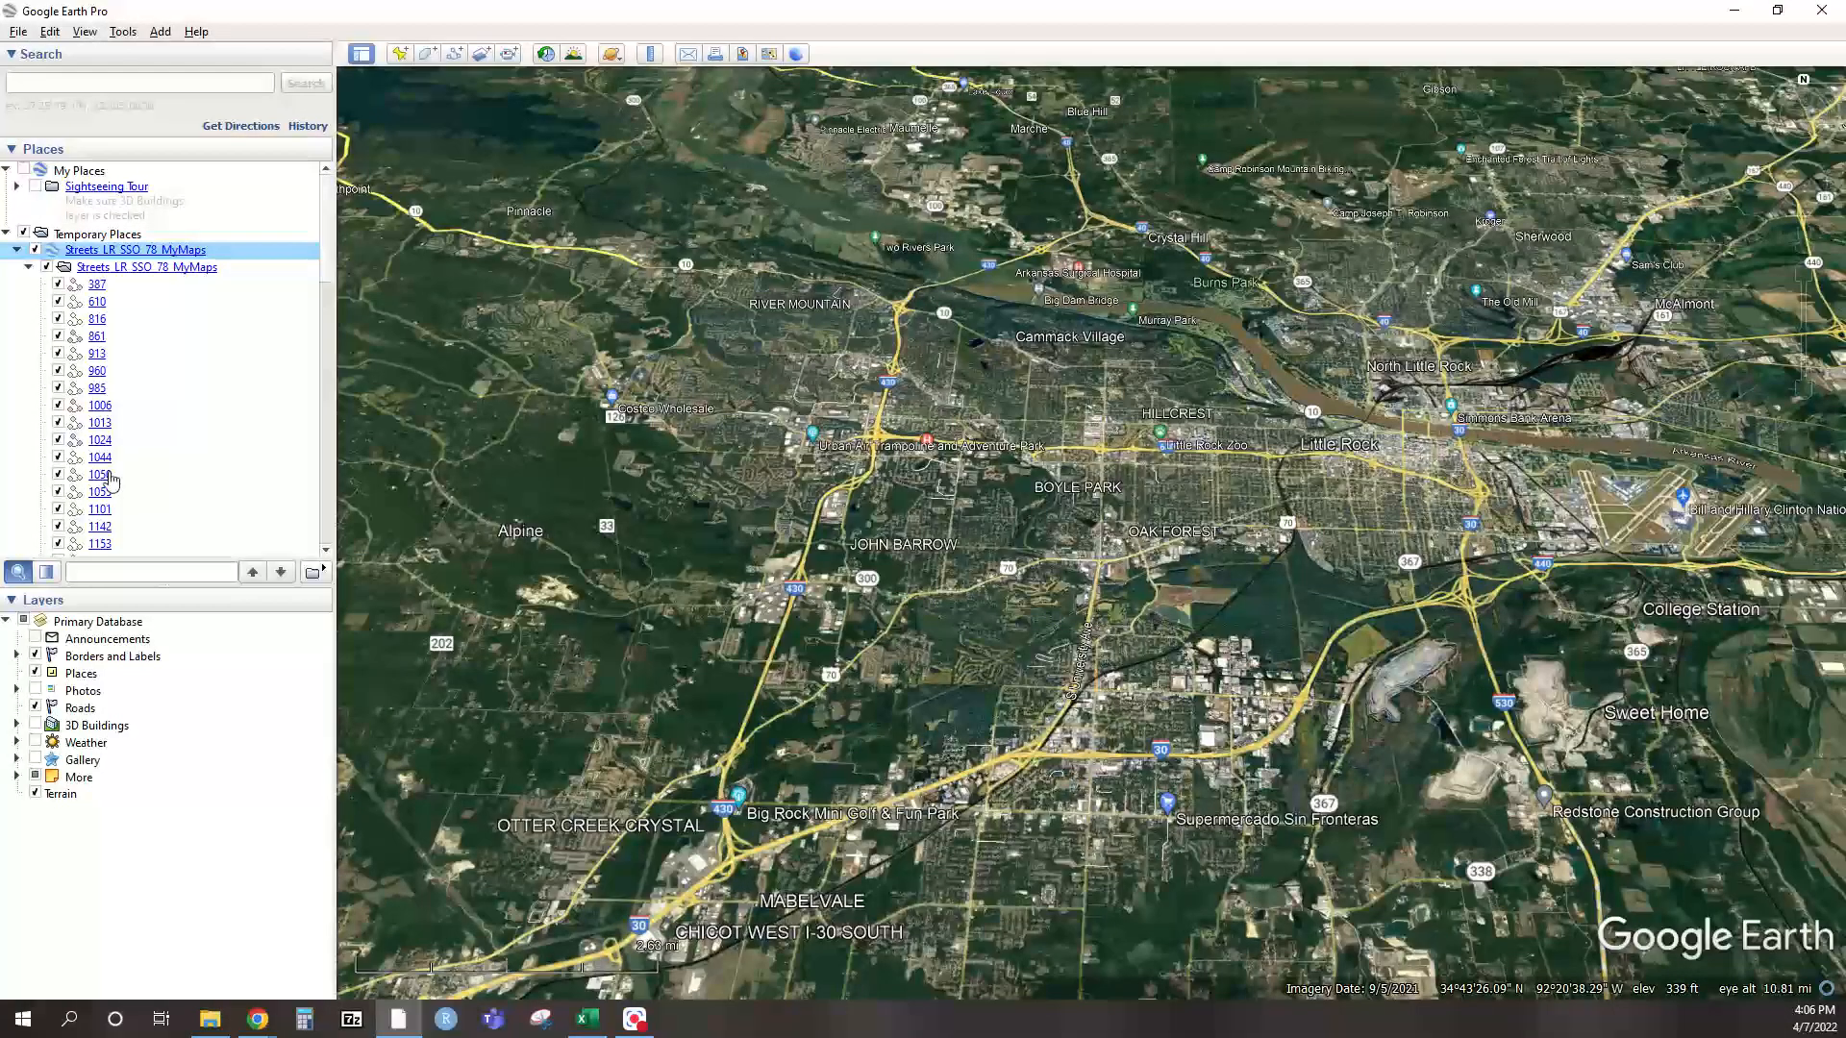
pyautogui.scroll(-5, 131, 468)
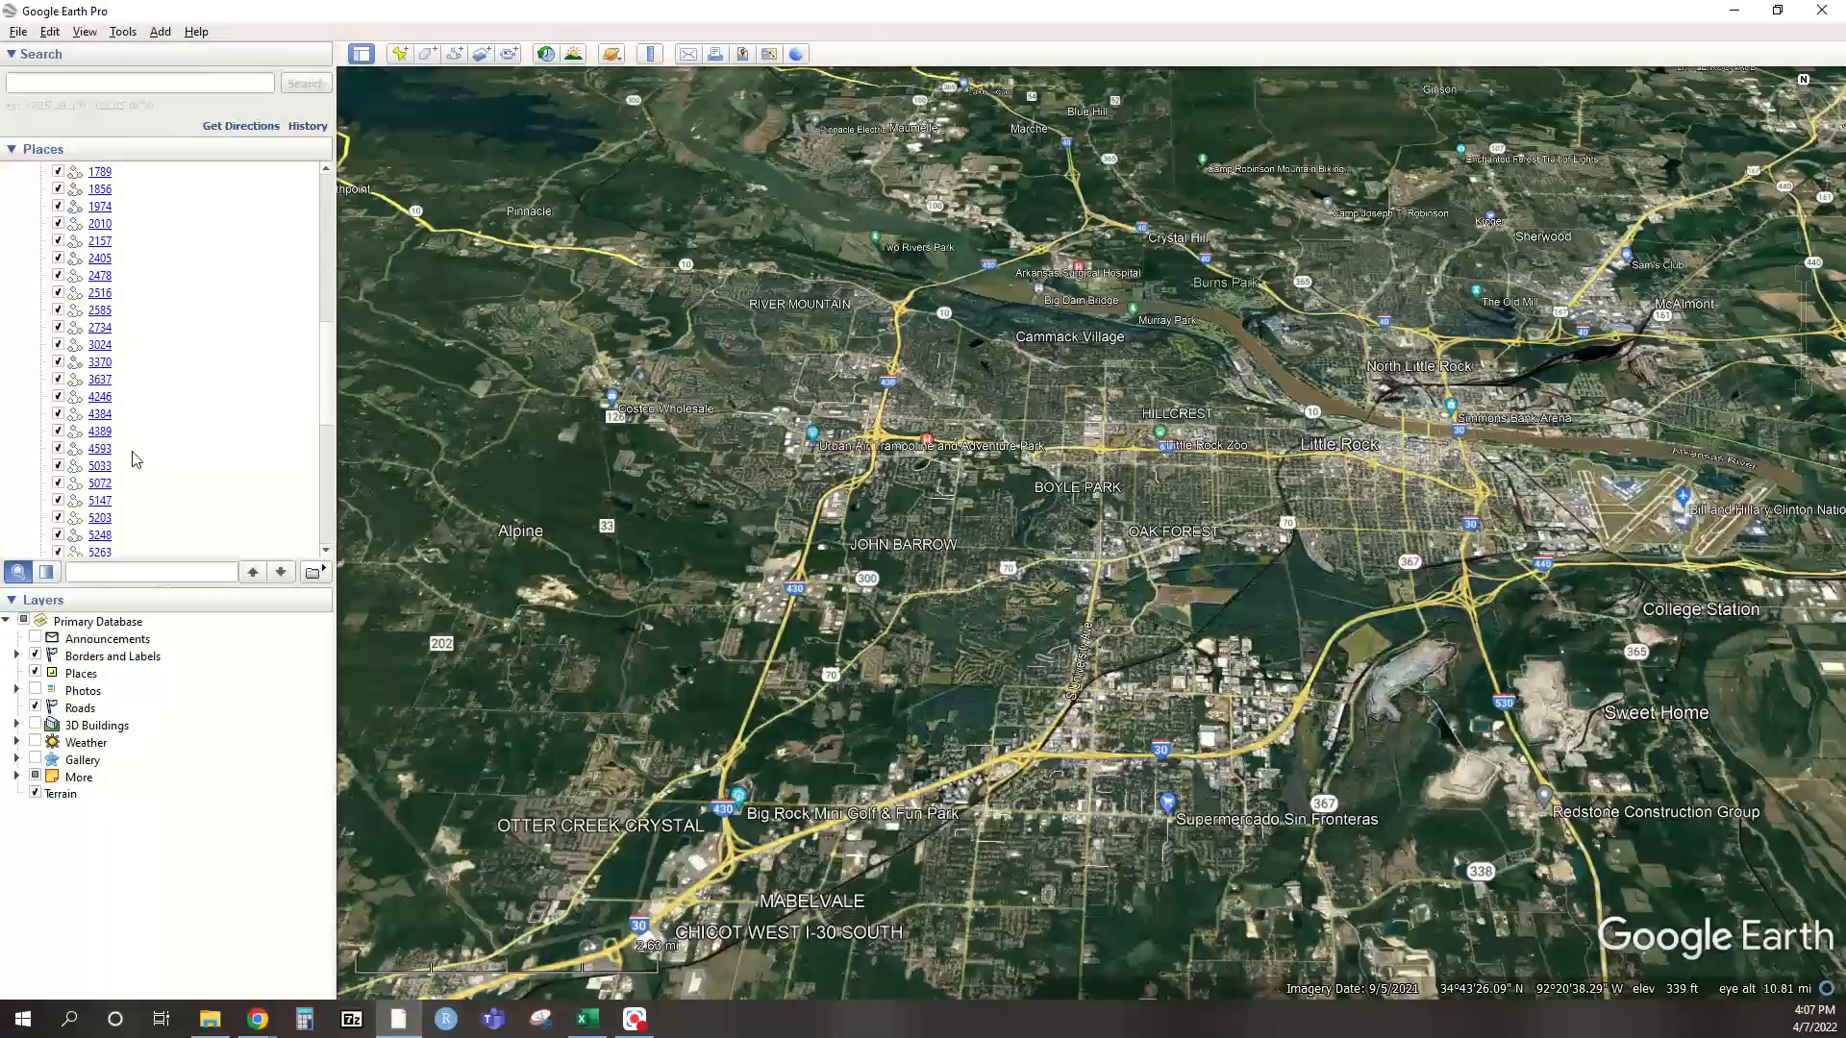
pyautogui.scroll(-5, 136, 459)
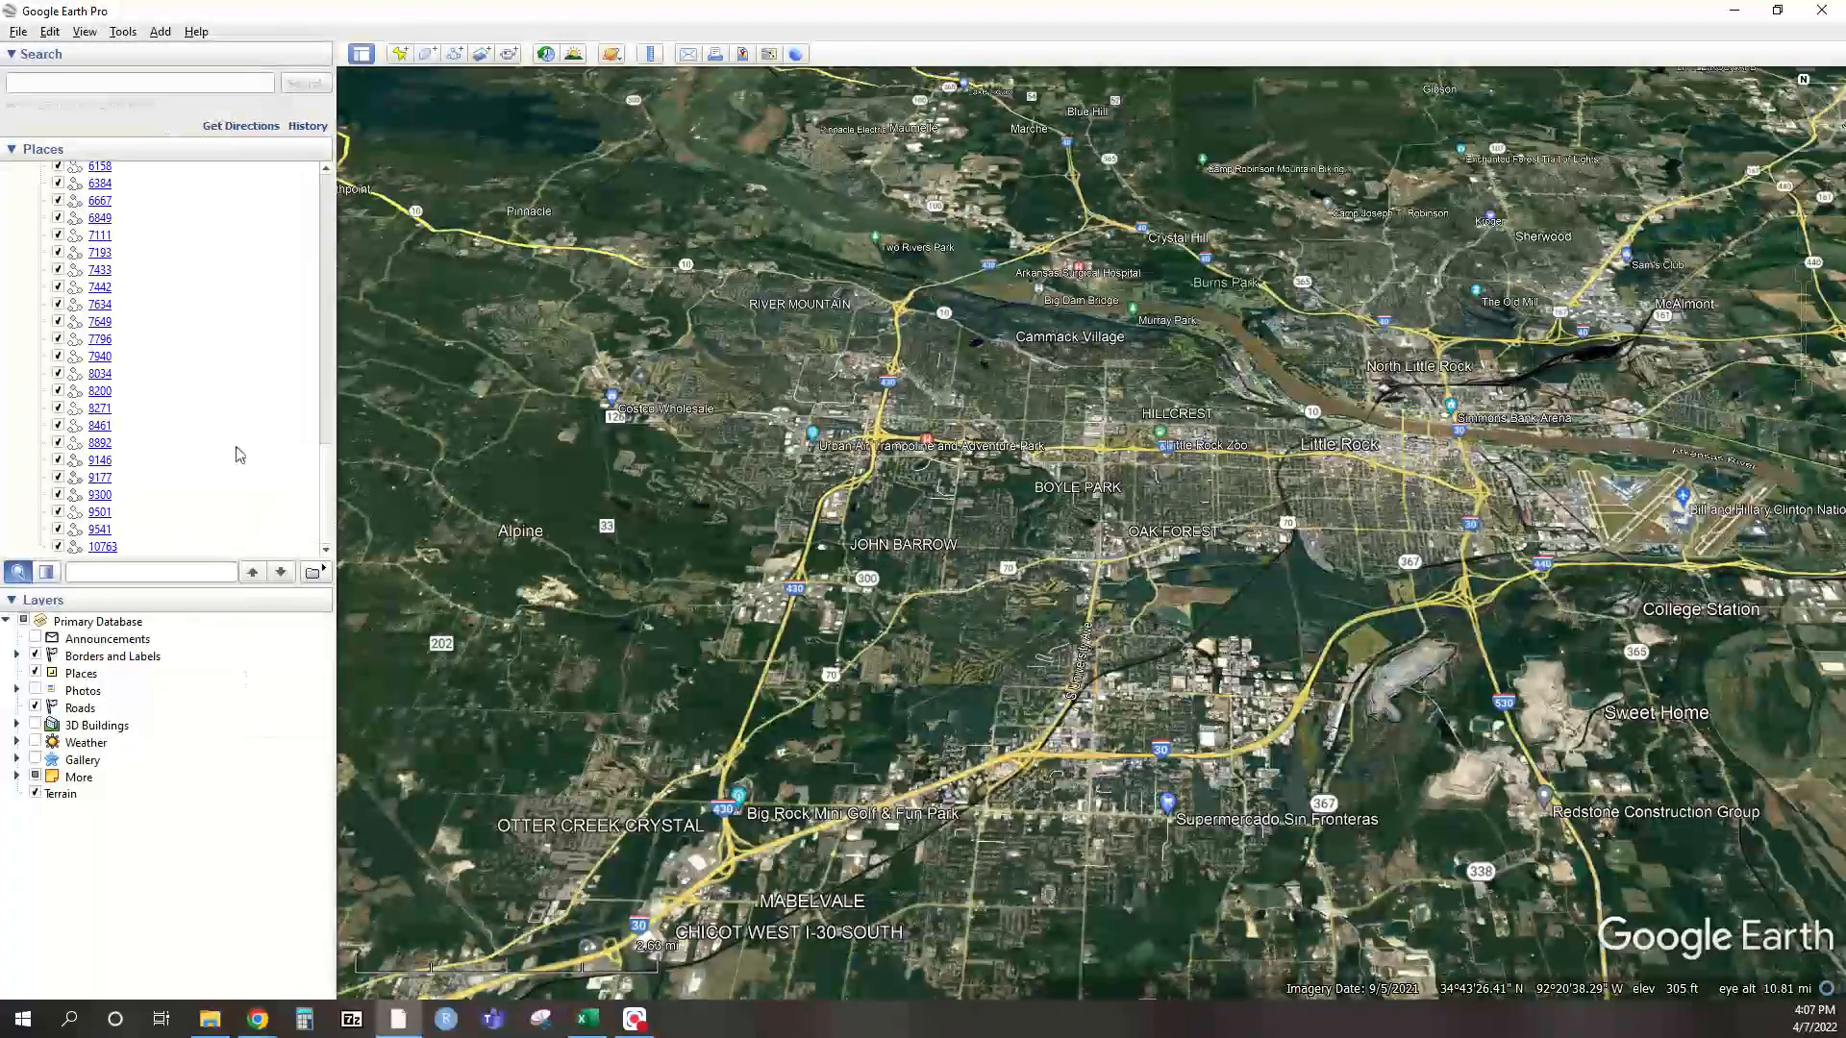
pyautogui.scroll(1, 220, 409)
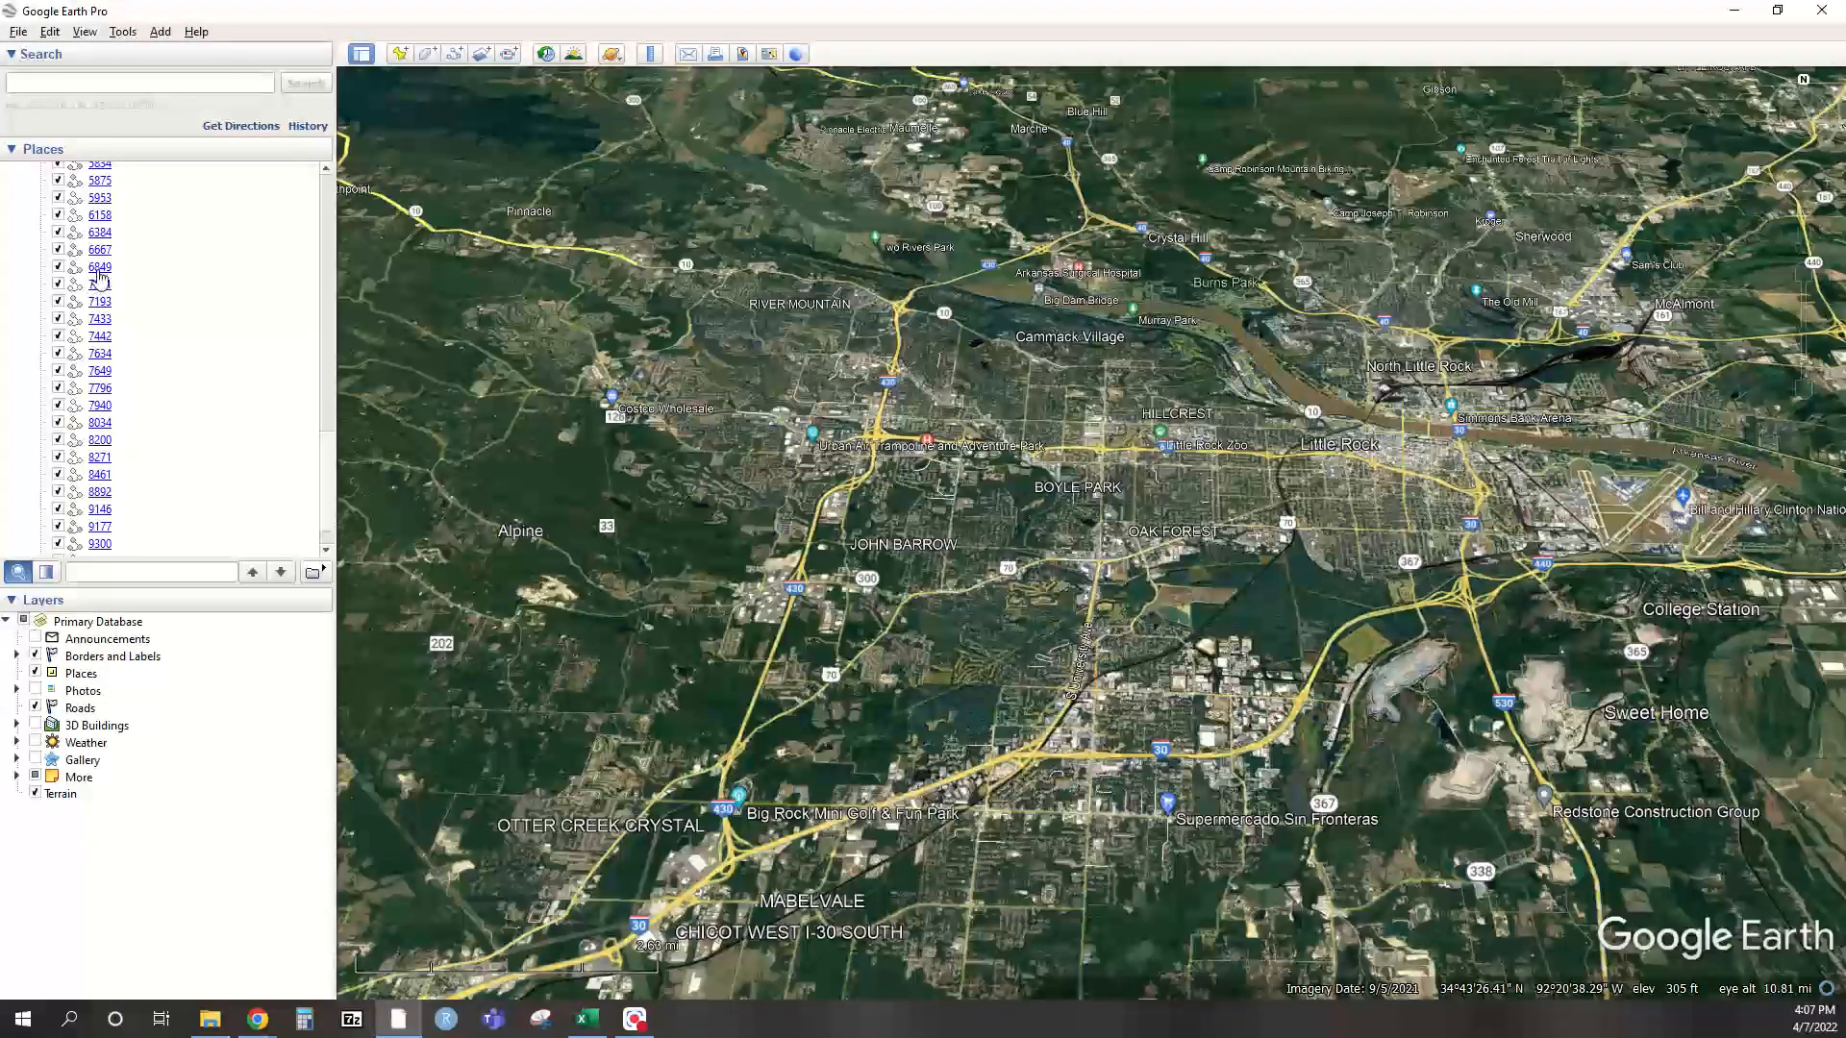
pyautogui.doubleClick(129, 272)
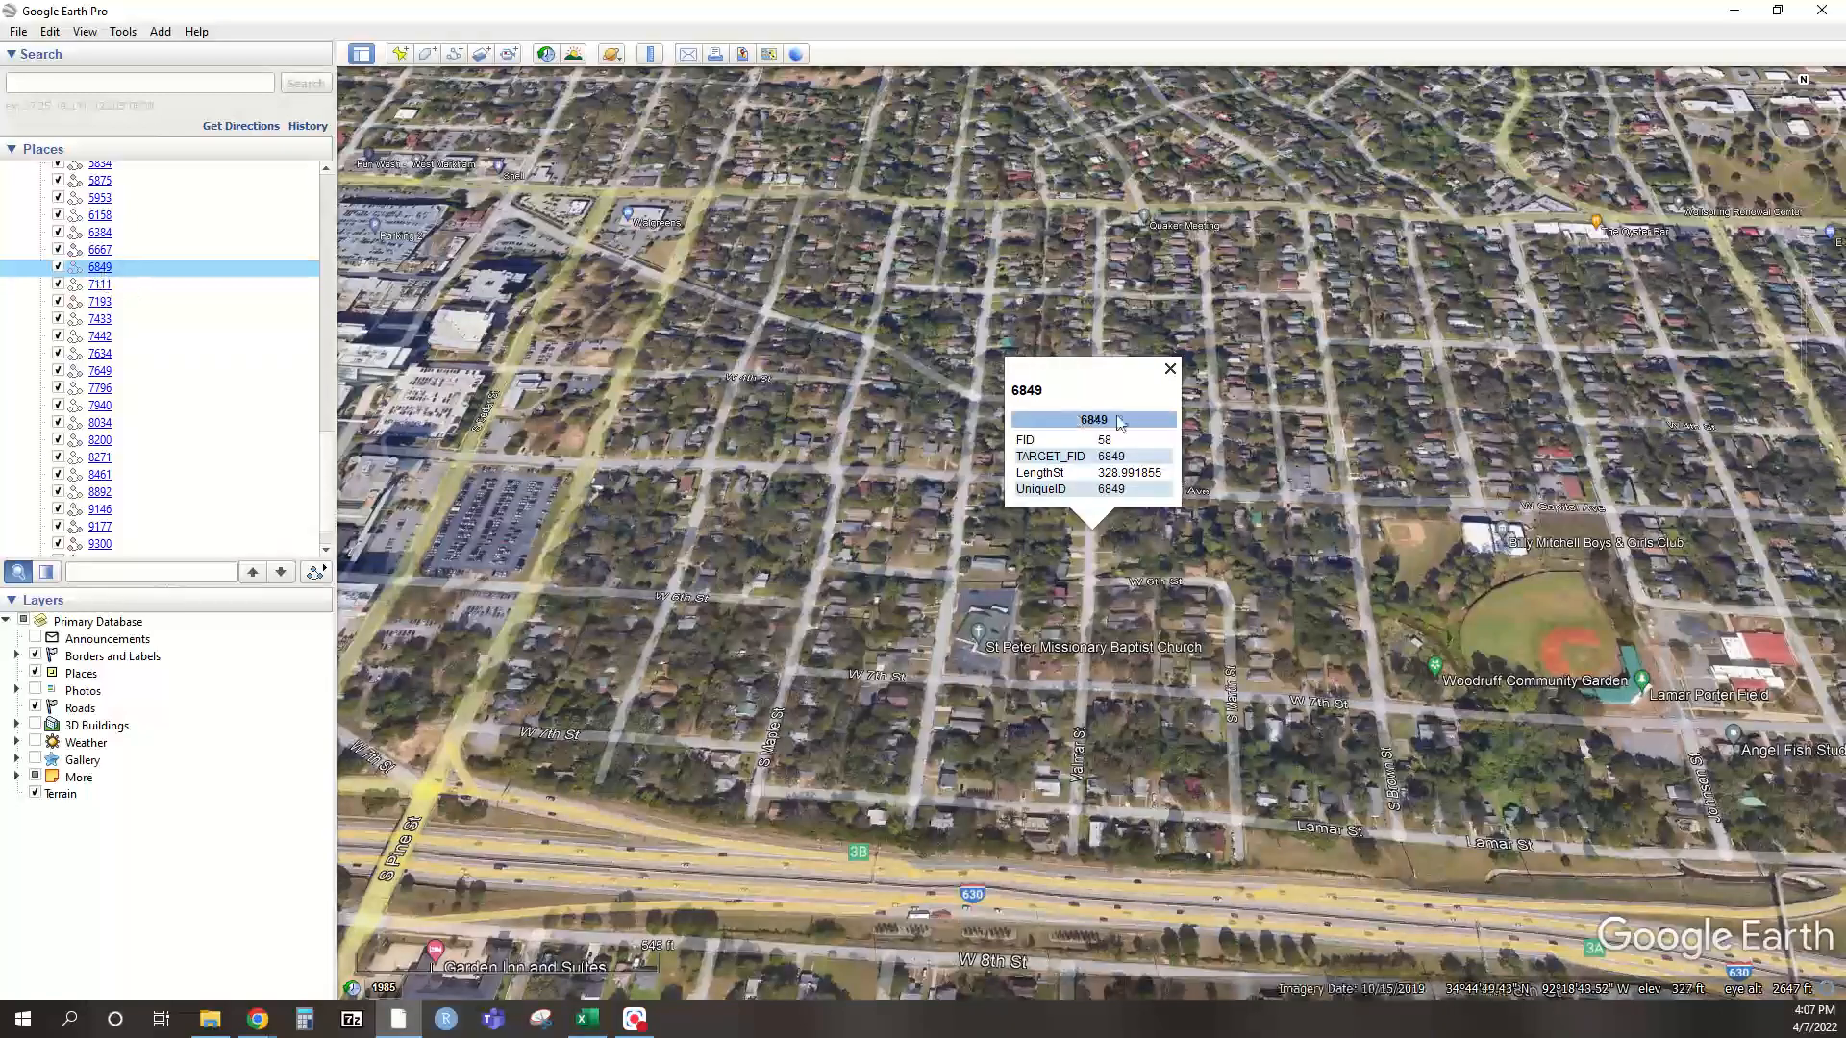
# Zoom in on street 6849, close its info balloon and drop into Street View
pyautogui.scroll(3, 1087, 565)
pyautogui.scroll(3, 1105, 561)
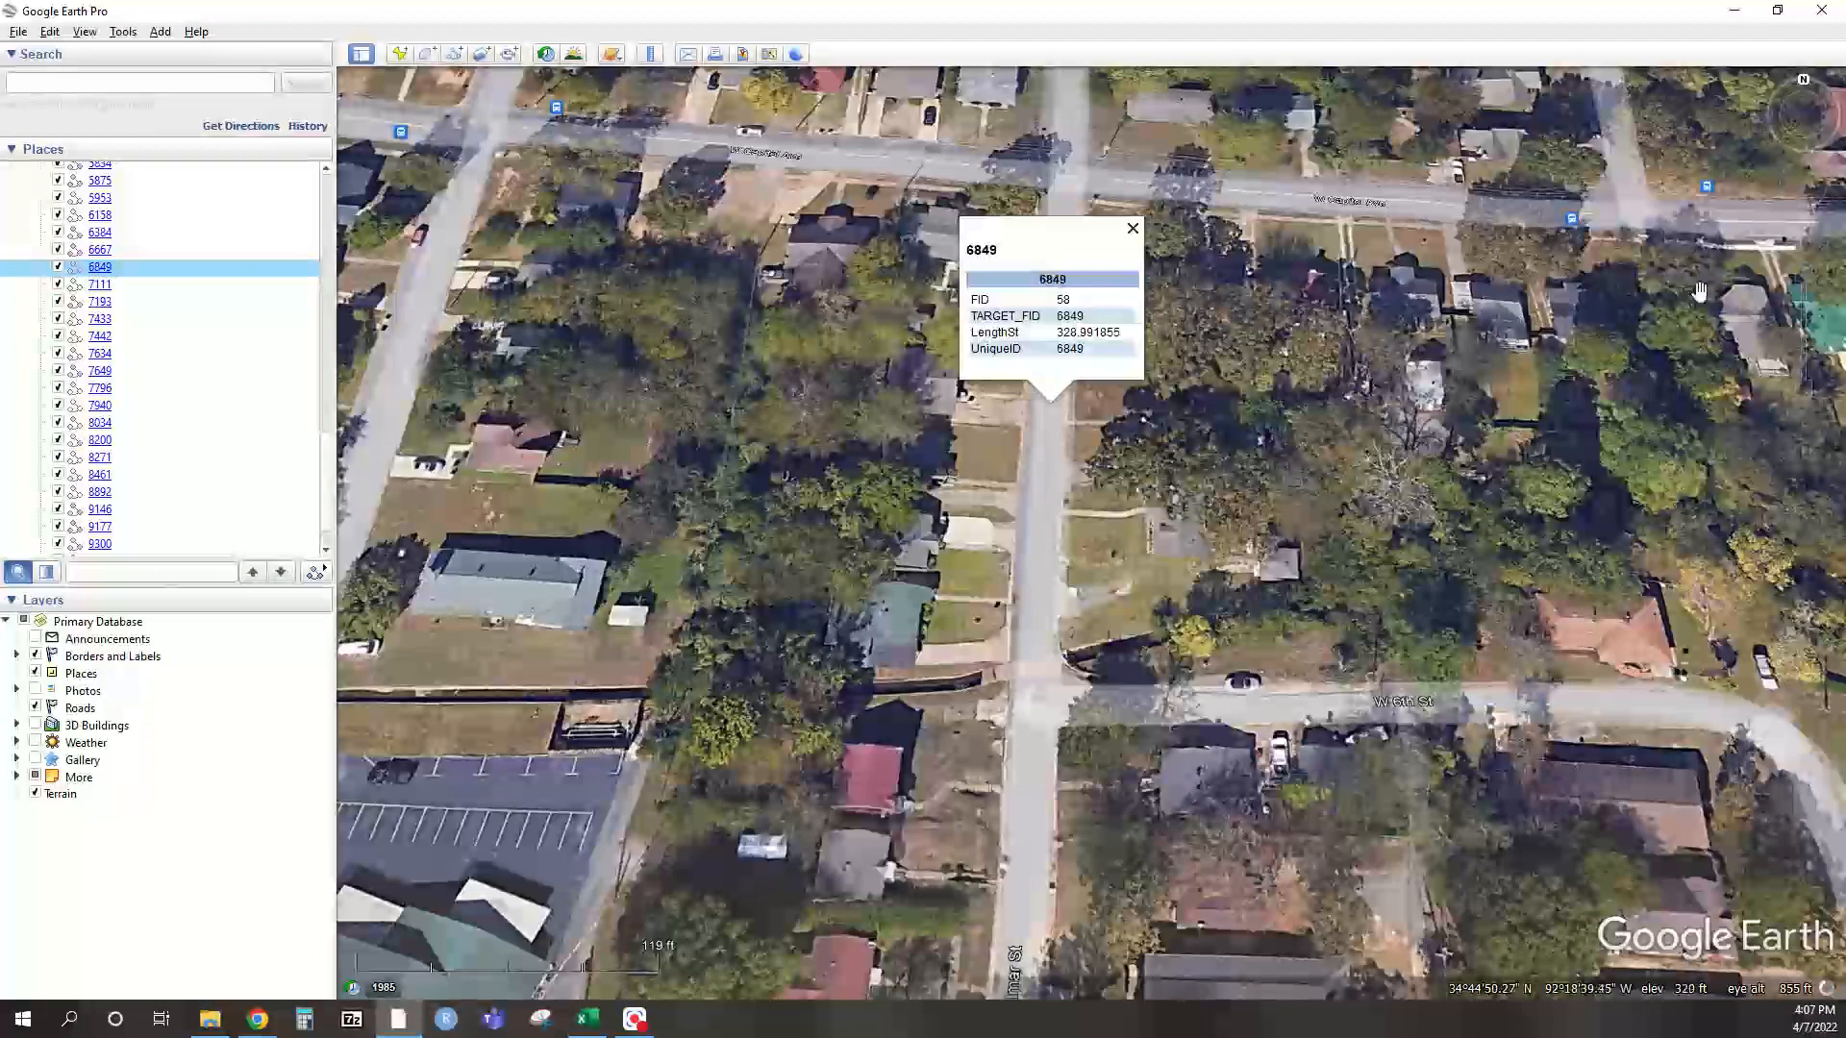
pyautogui.click(1631, 295)
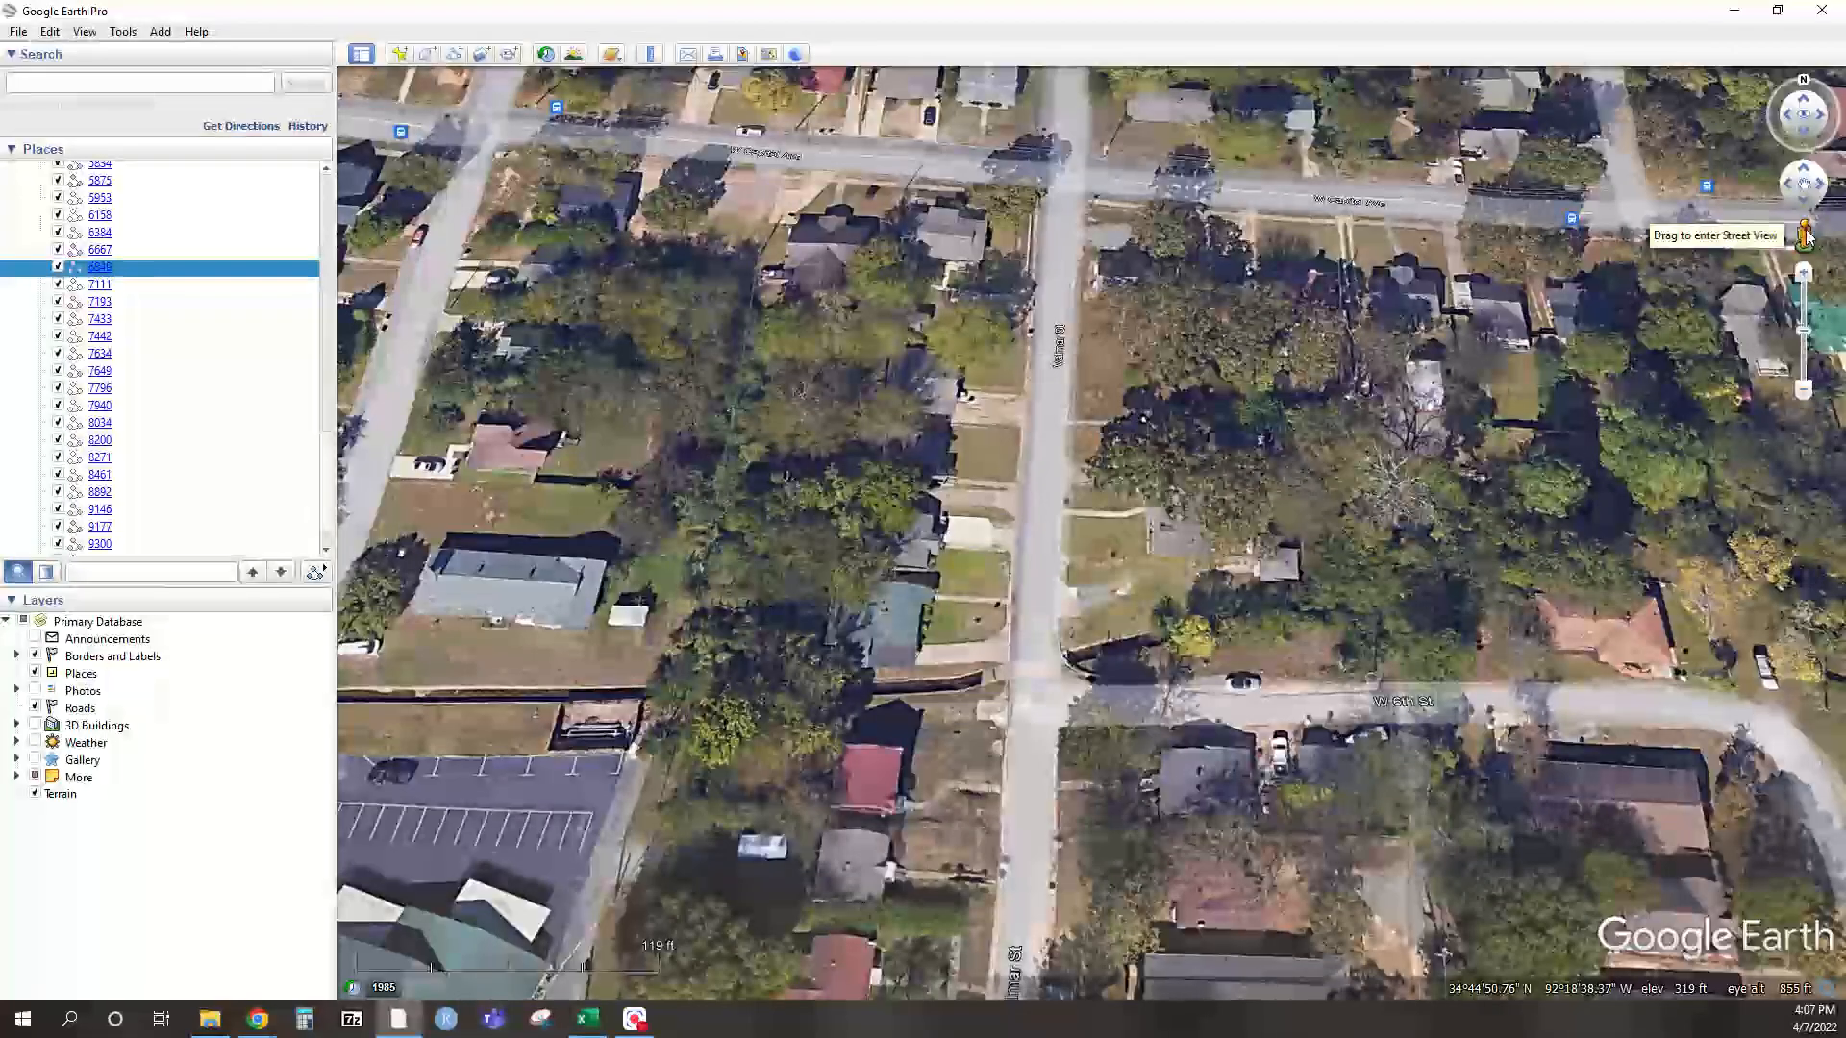
pyautogui.moveTo(1806, 240); pyautogui.dragTo(1042, 665)
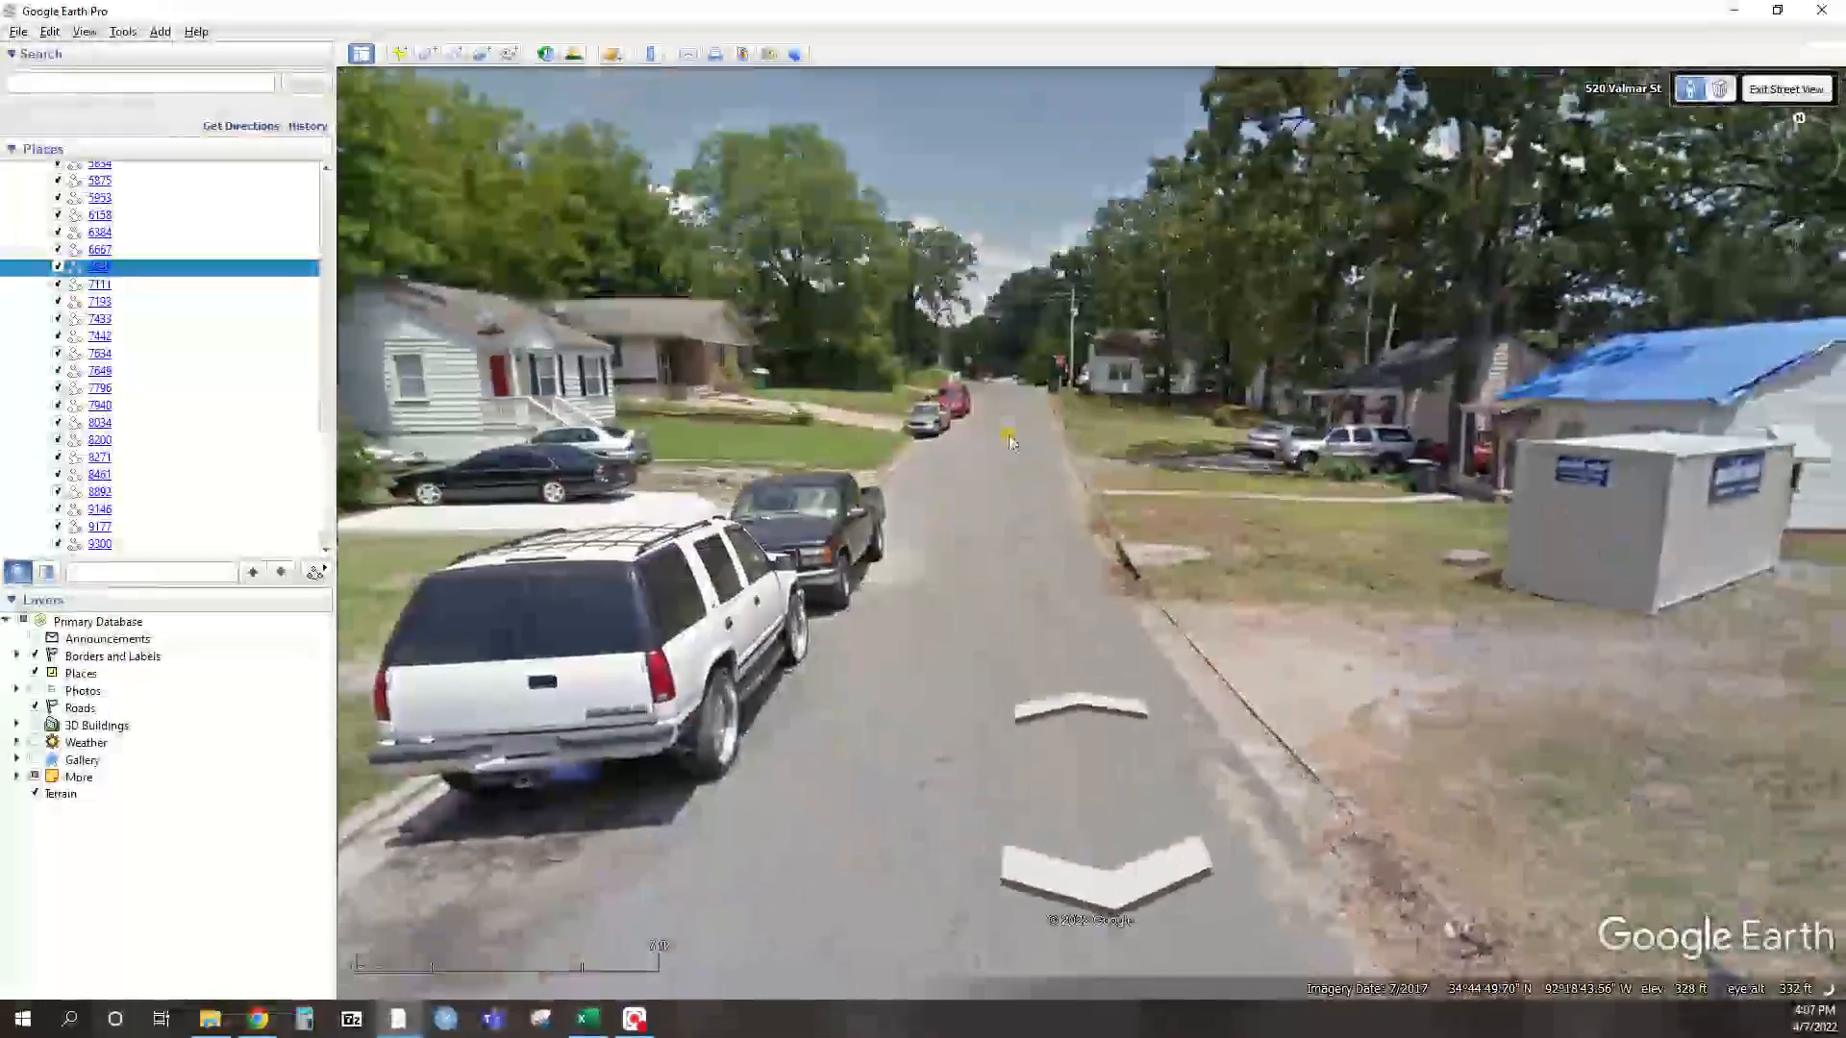
pyautogui.moveTo(1009, 442); pyautogui.dragTo(725, 309)
pyautogui.moveTo(1326, 278); pyautogui.dragTo(938, 471)
pyautogui.moveTo(764, 374); pyautogui.dragTo(677, 549)
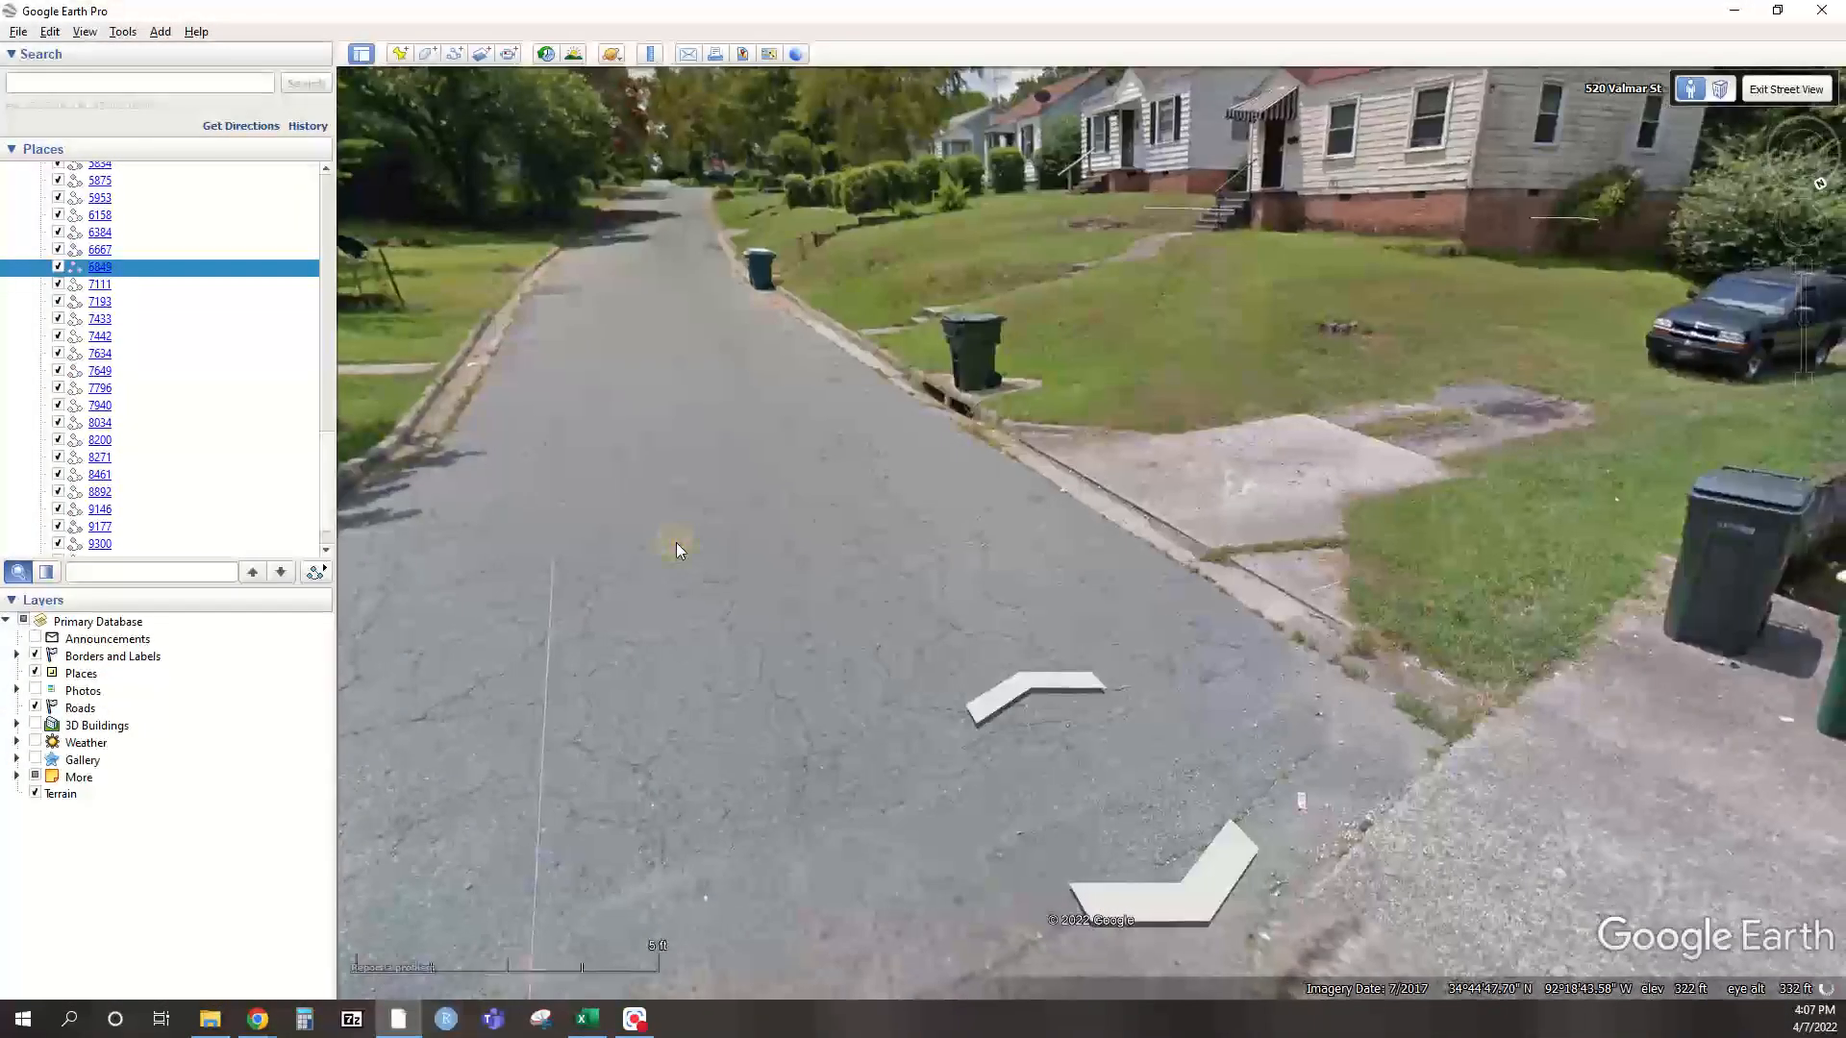
pyautogui.scroll(3, 677, 542)
pyautogui.moveTo(1269, 357); pyautogui.dragTo(1315, 303)
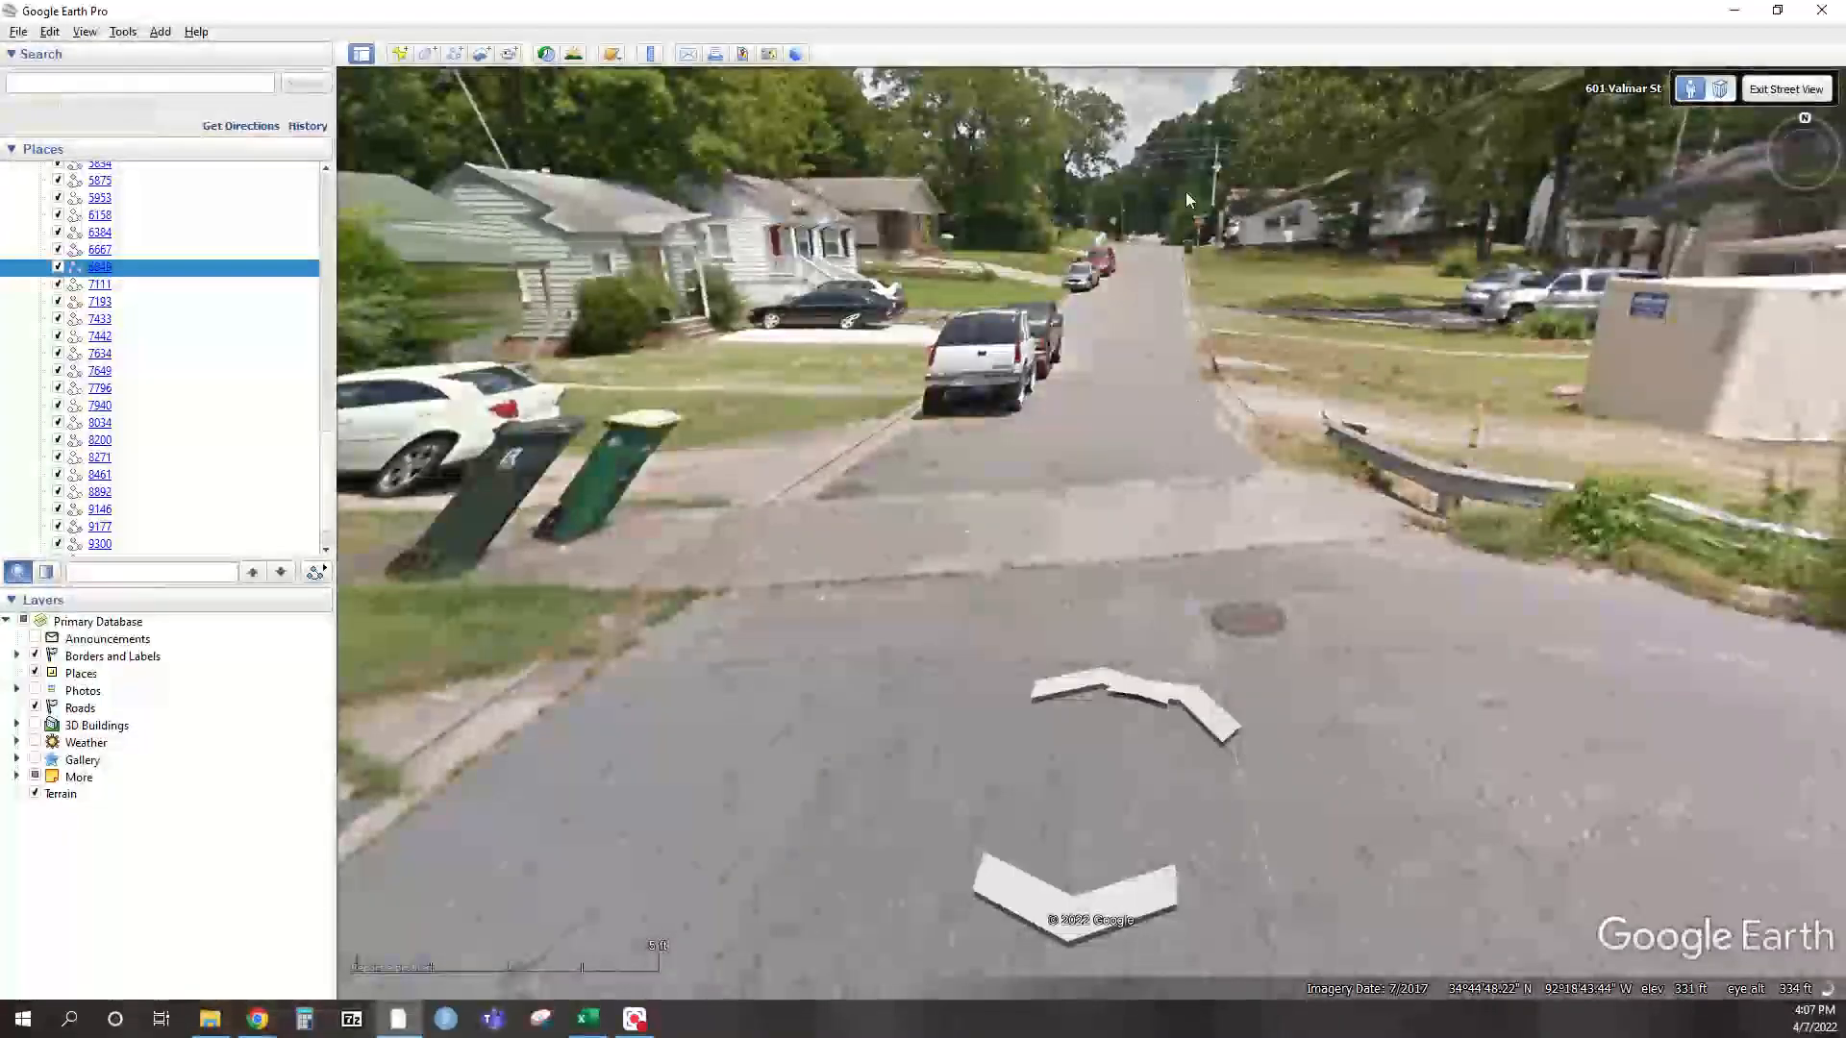
pyautogui.moveTo(1157, 350); pyautogui.dragTo(947, 440)
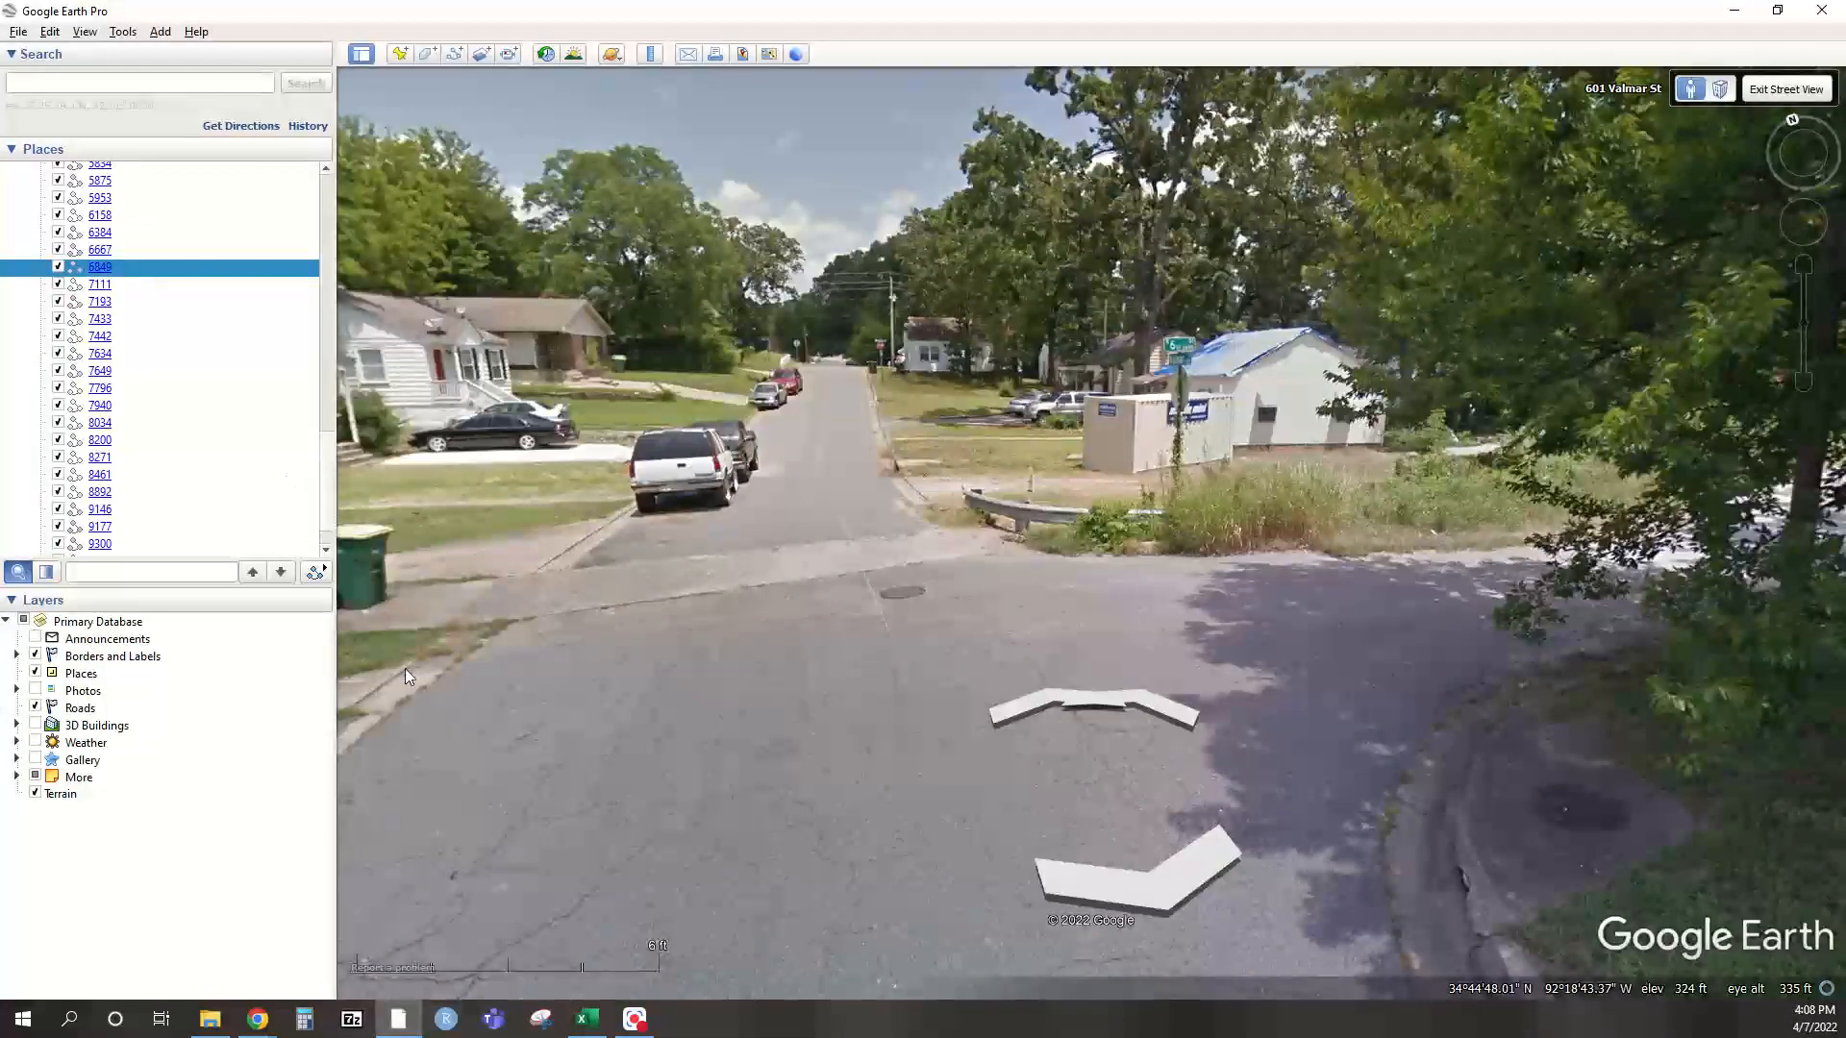
# Back in the survey, enter 684 as the Street ID and cross-check the street in Google Earth
pyautogui.moveTo(257, 1019)
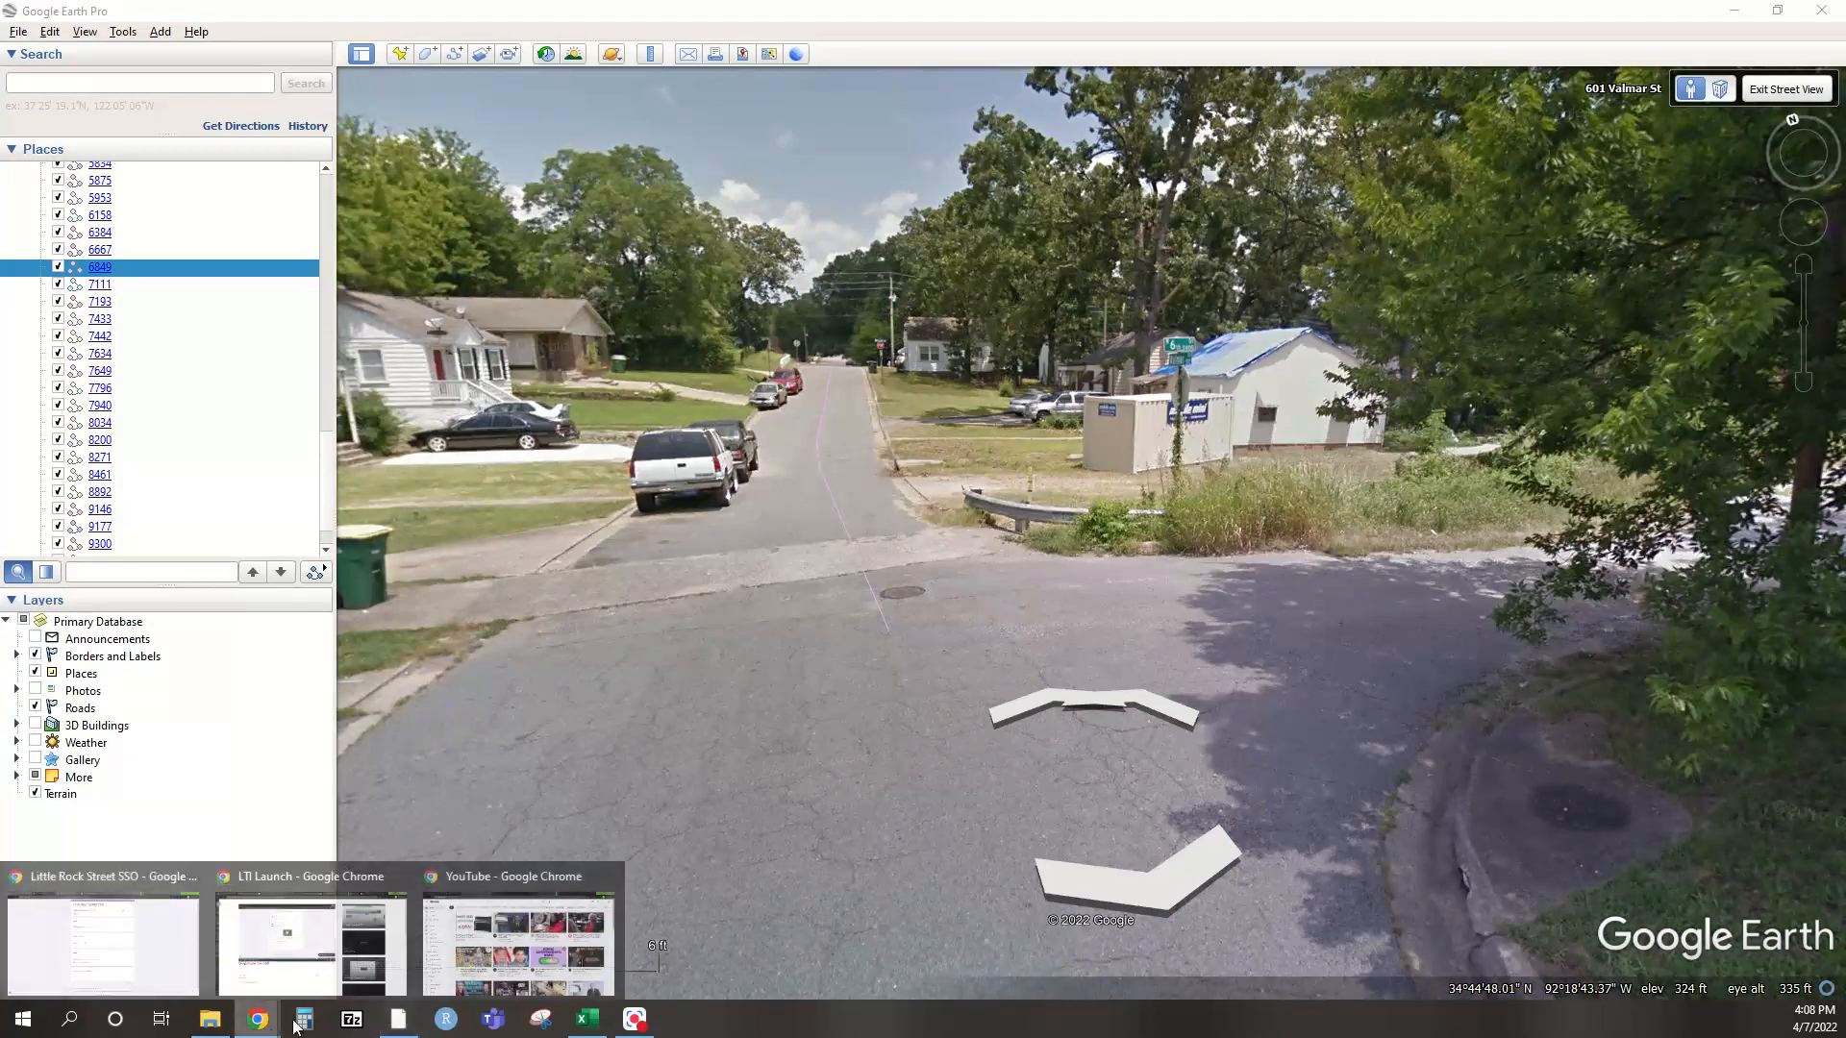
pyautogui.click(135, 931)
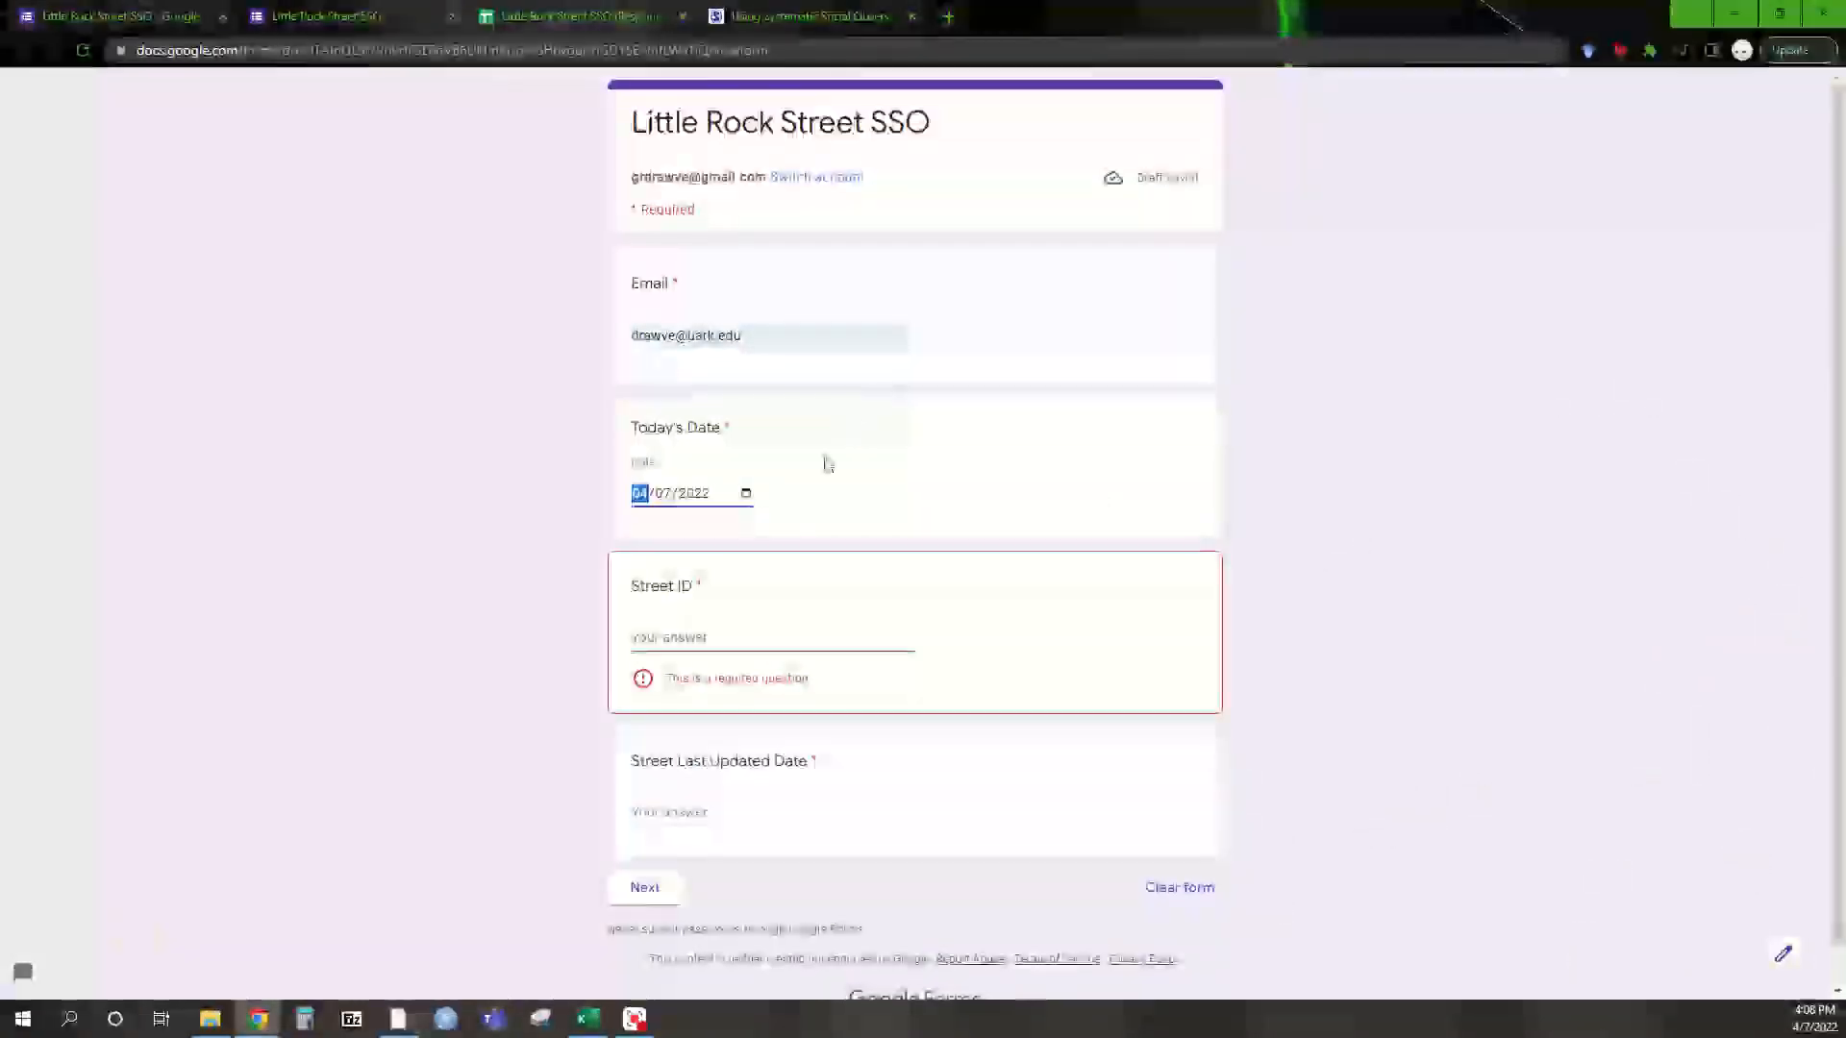
pyautogui.click(716, 634)
pyautogui.write('6849')
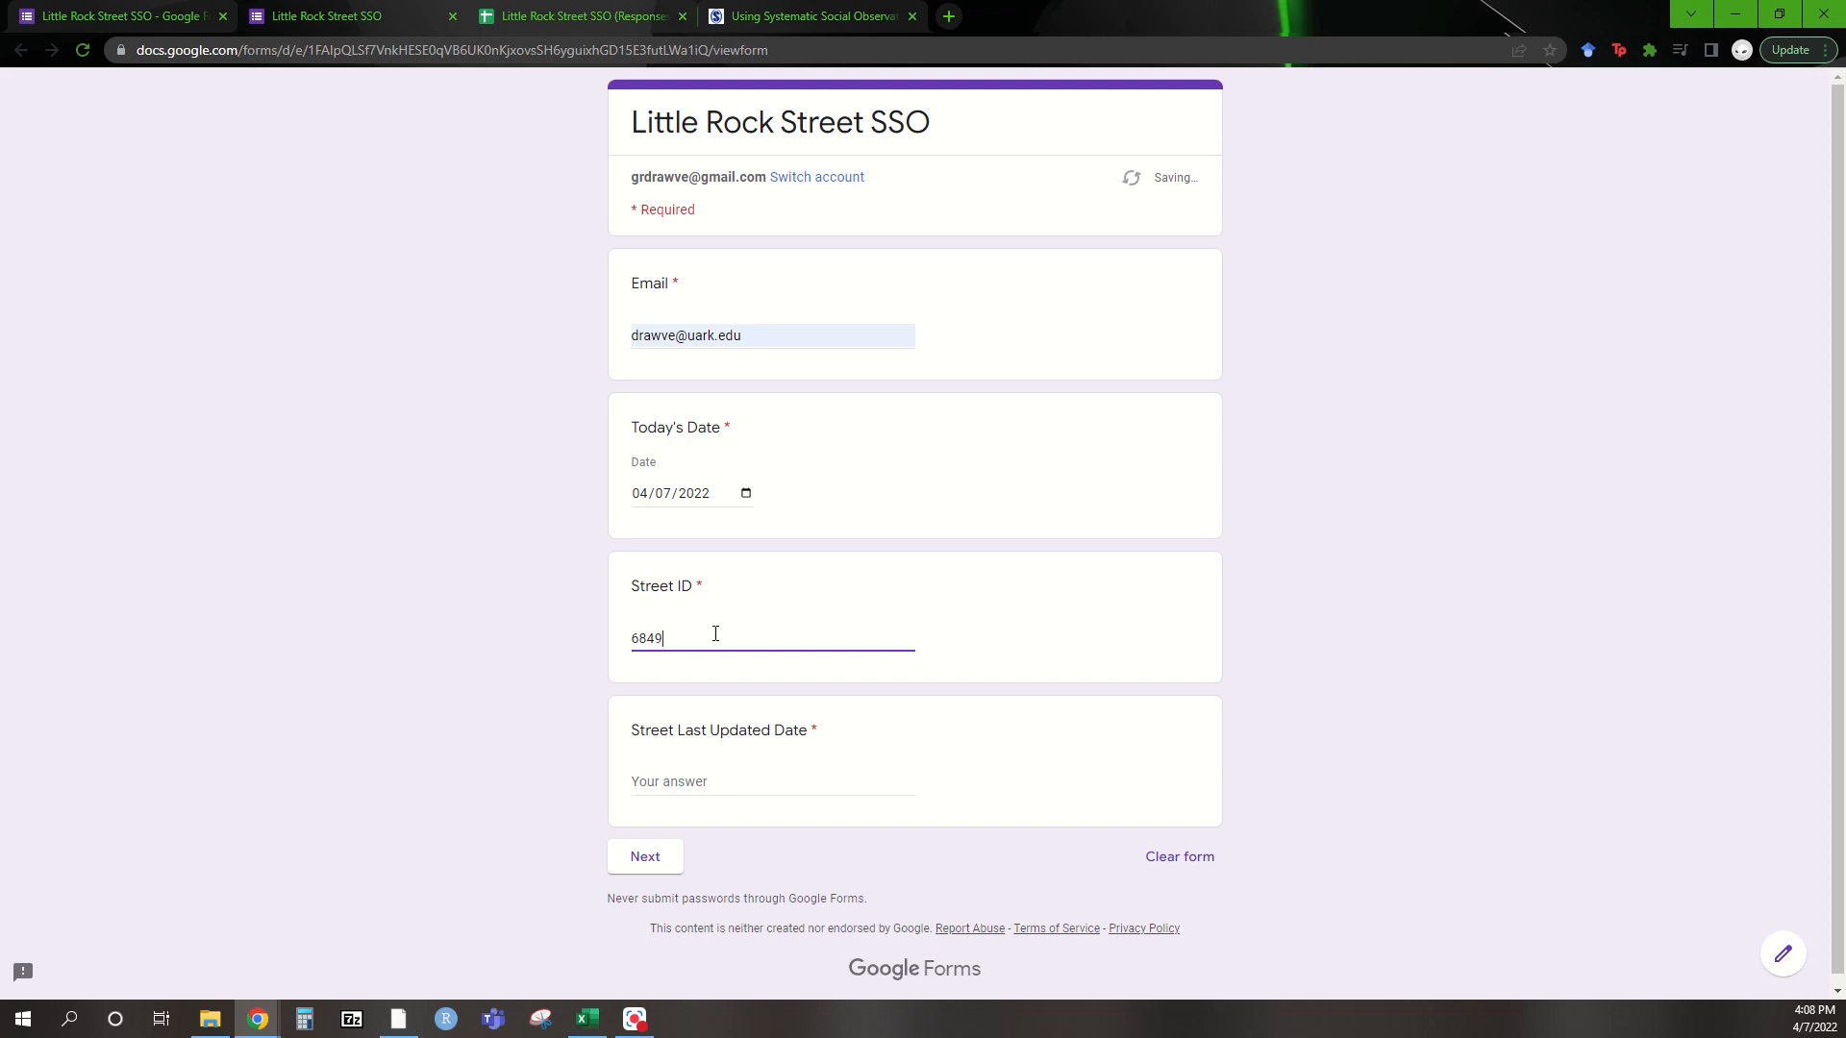
pyautogui.hotkey('alt', 'Tab')
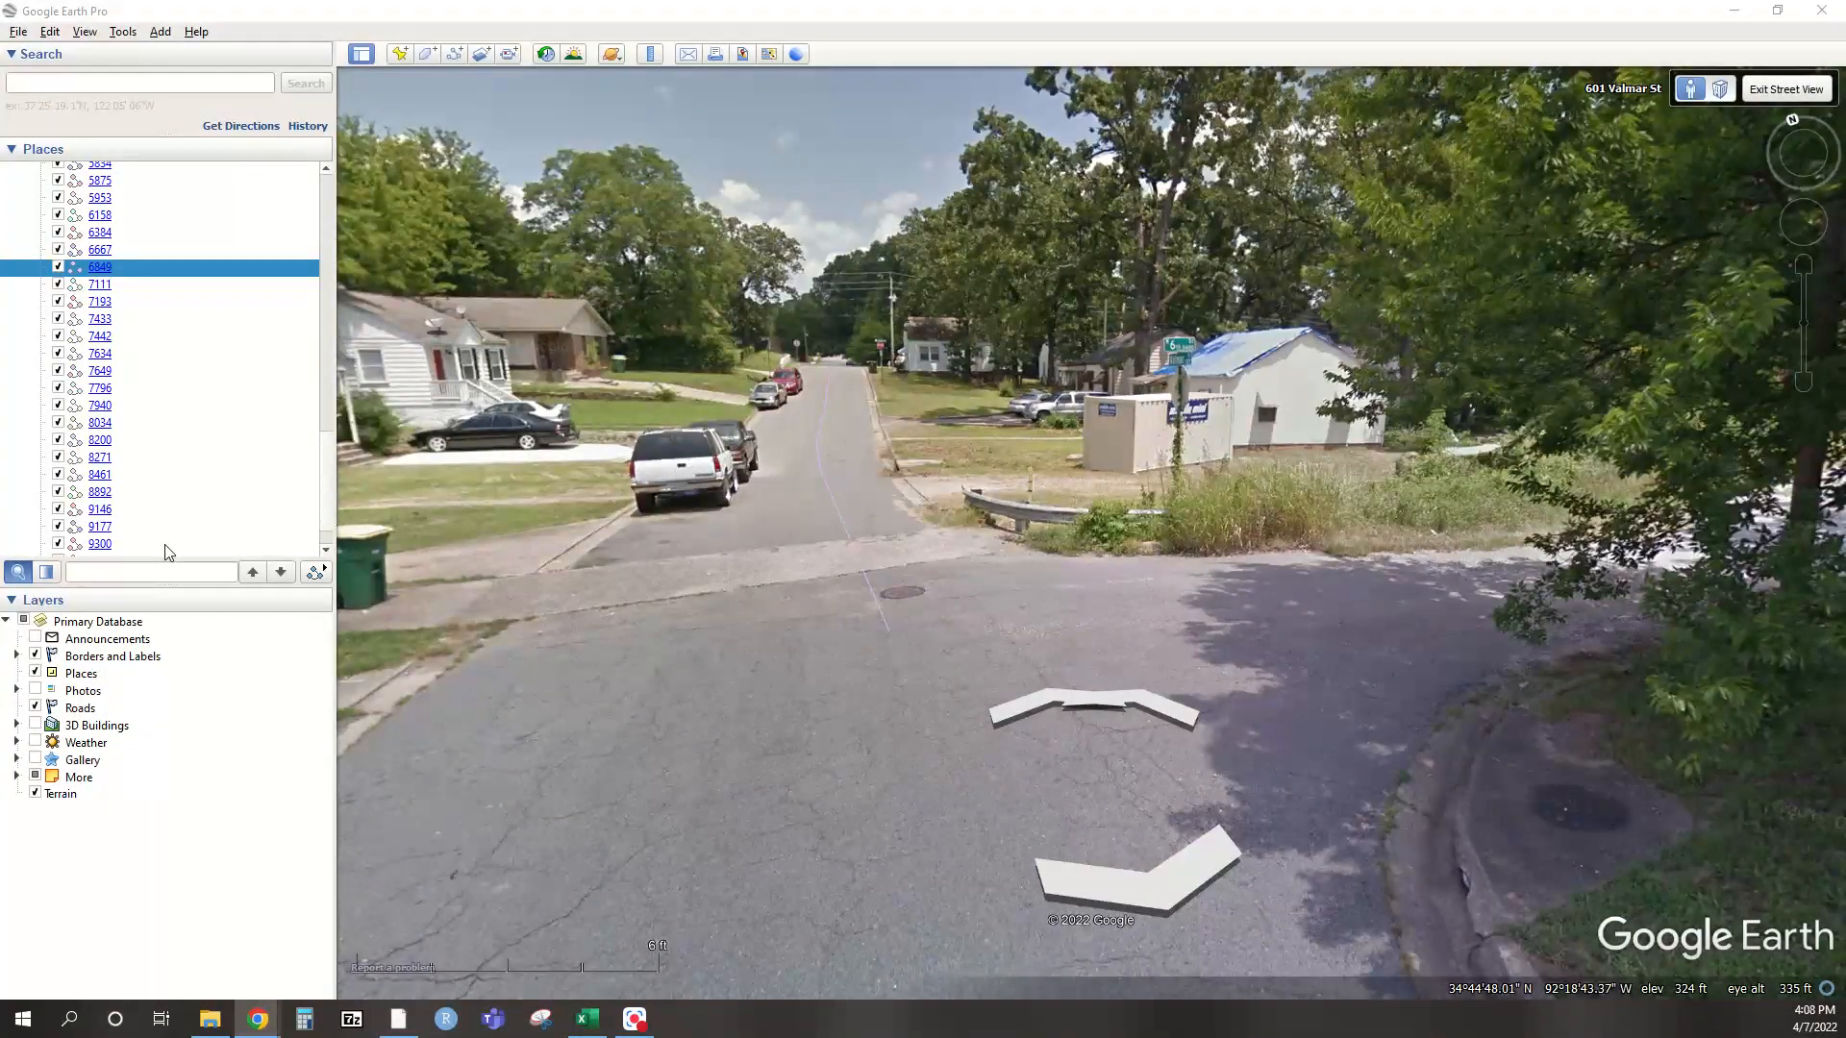
pyautogui.hotkey('alt', 'Tab')
# Enter 07-2017 as the Street Last Updated Date and advance to the Street Features questions
pyautogui.click(538, 888)
pyautogui.write('07-2017')
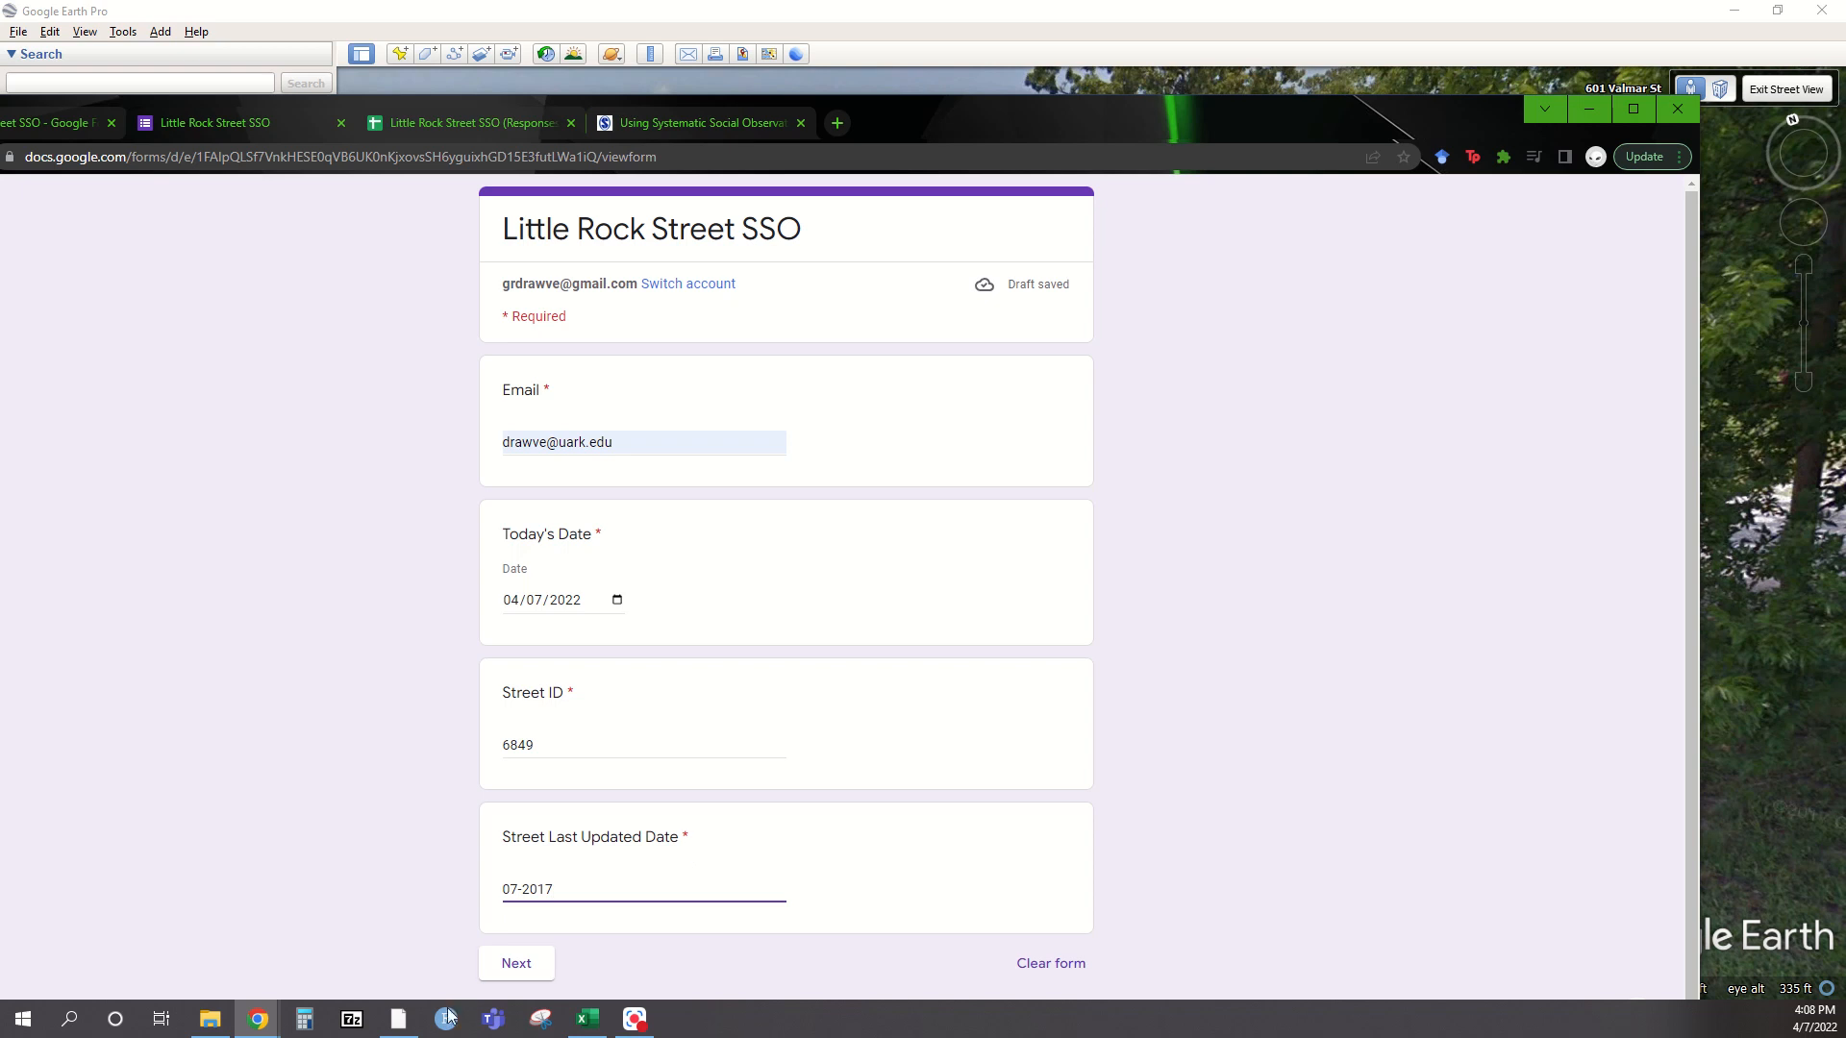
pyautogui.click(518, 964)
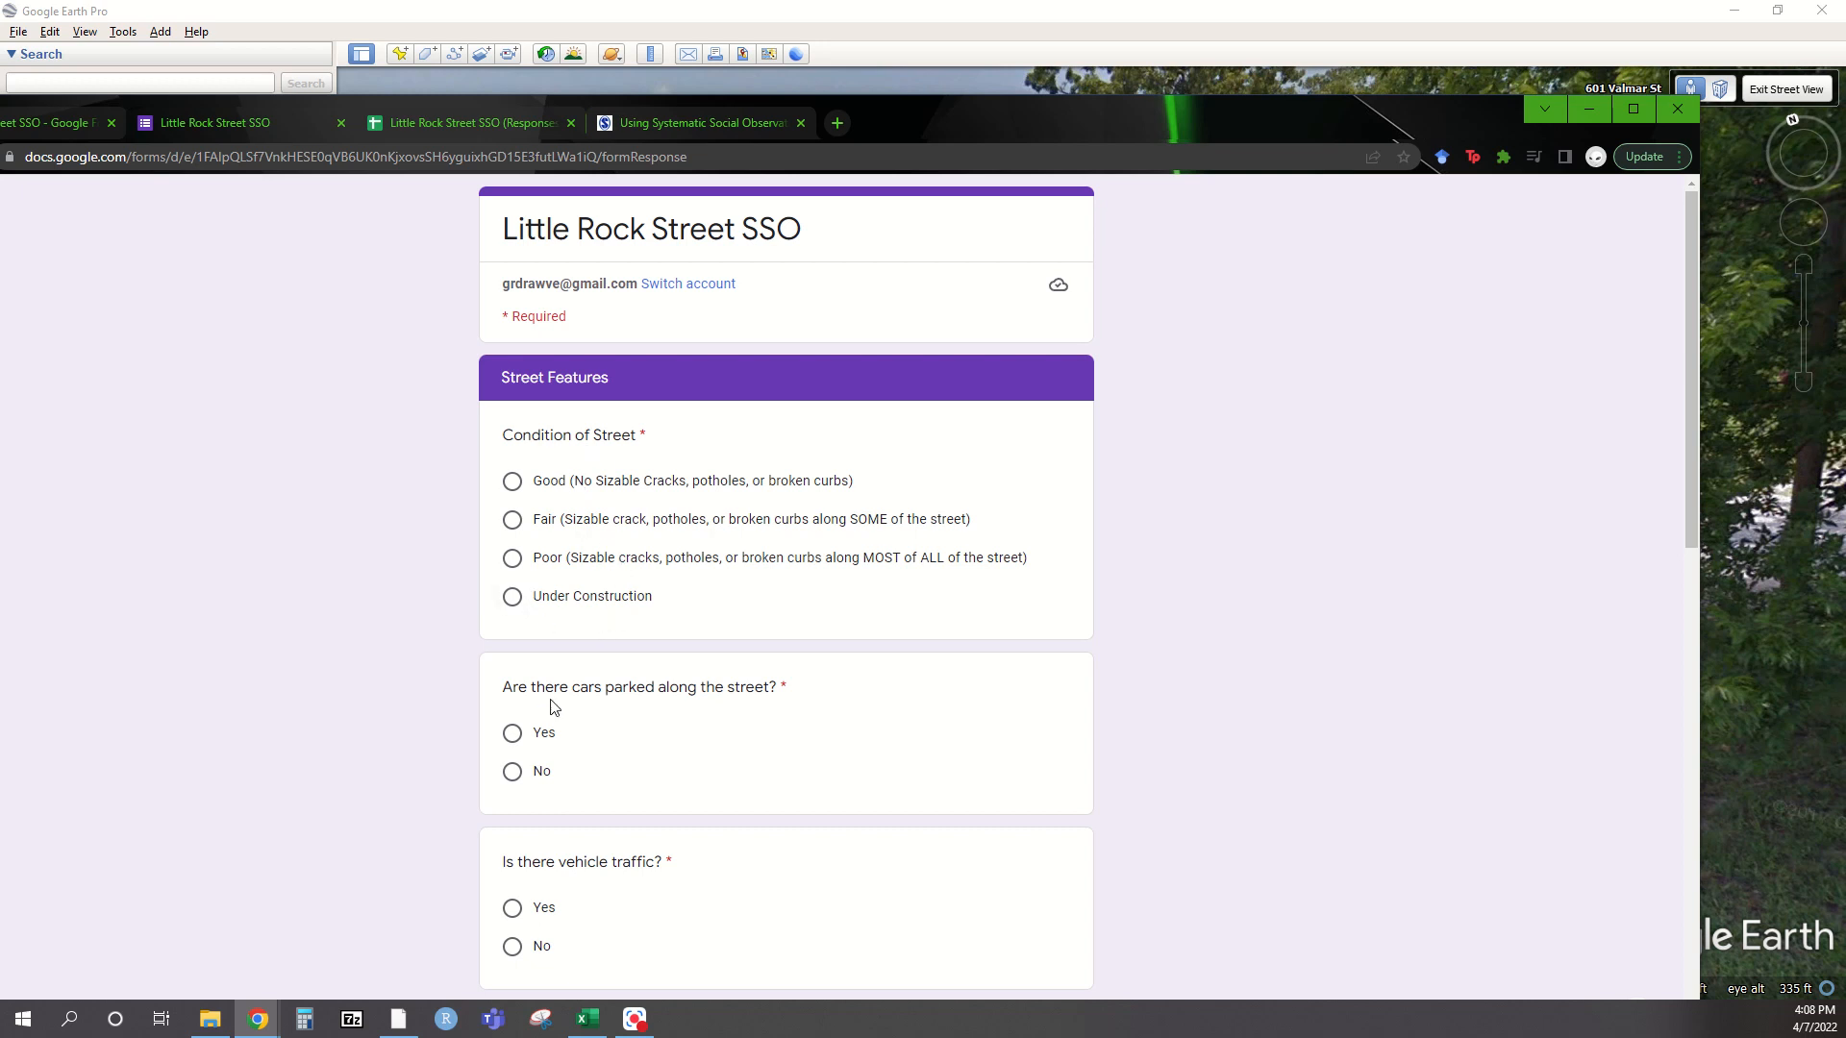
pyautogui.scroll(-2, 605, 741)
pyautogui.scroll(-1, 605, 740)
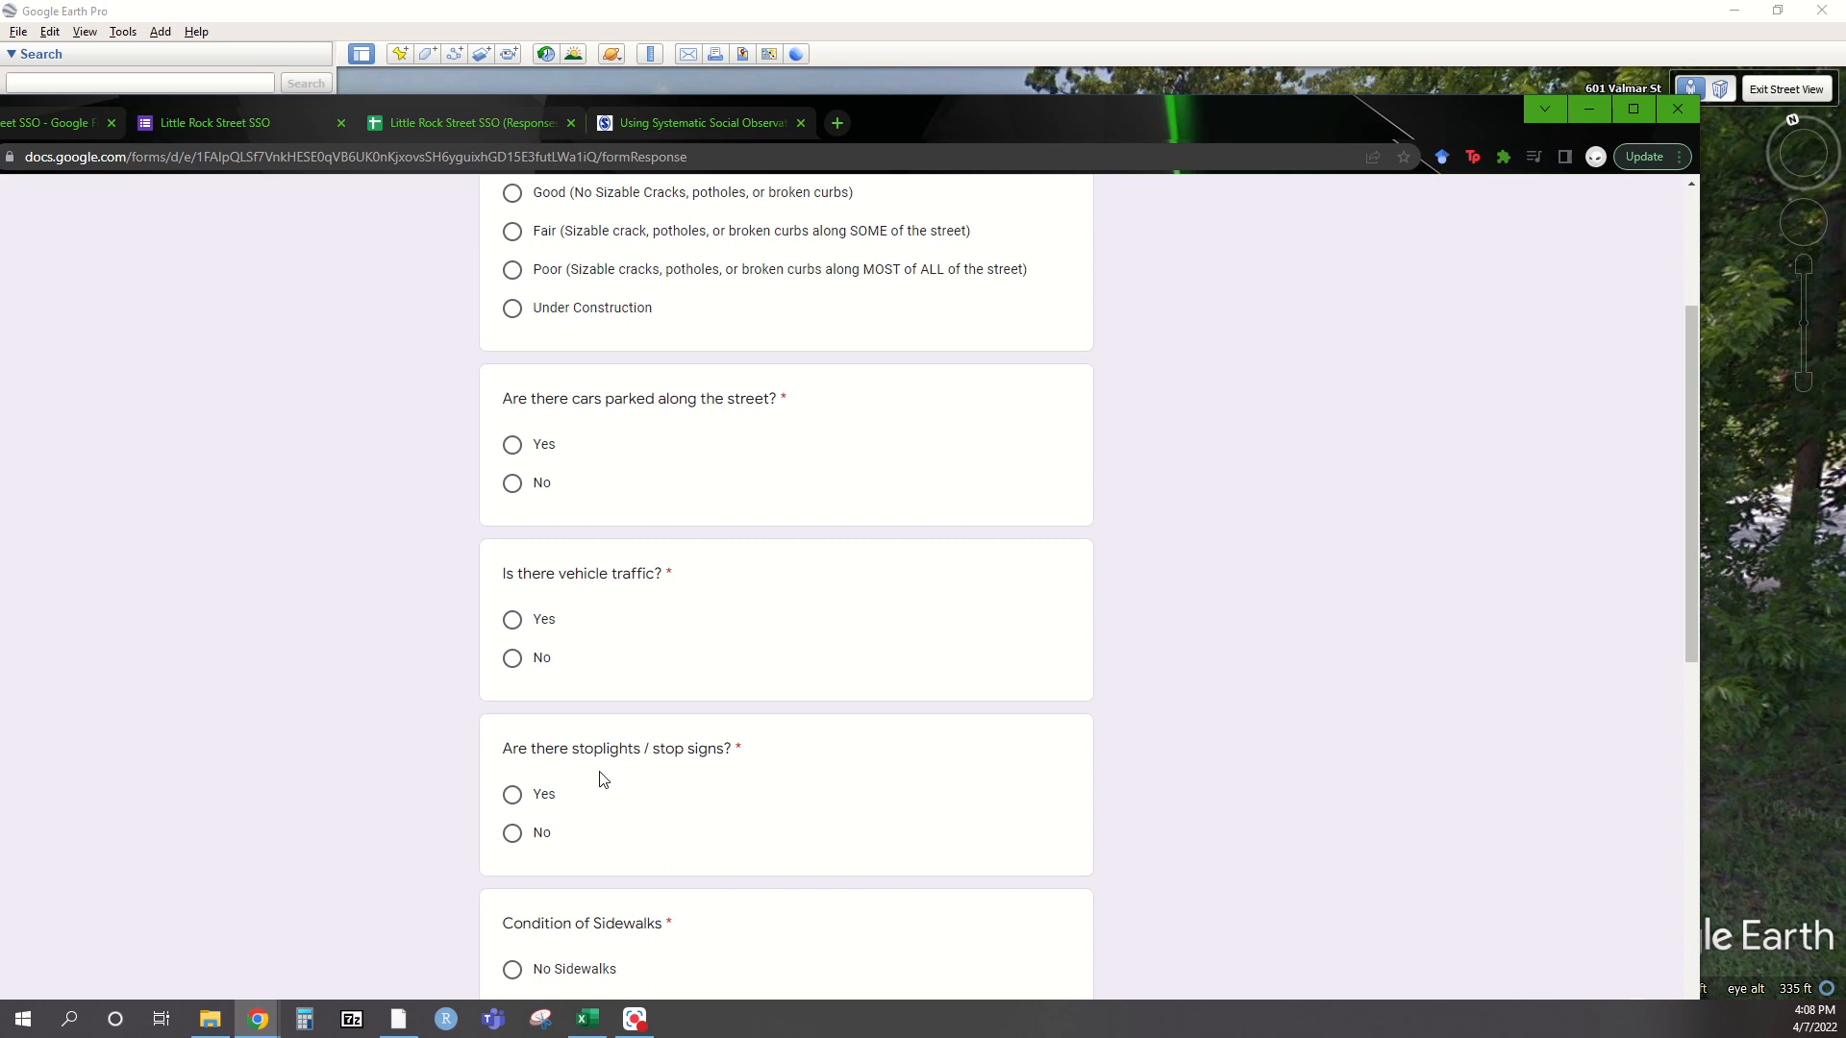
pyautogui.scroll(-4, 602, 779)
pyautogui.scroll(-3, 633, 932)
pyautogui.scroll(10, 519, 938)
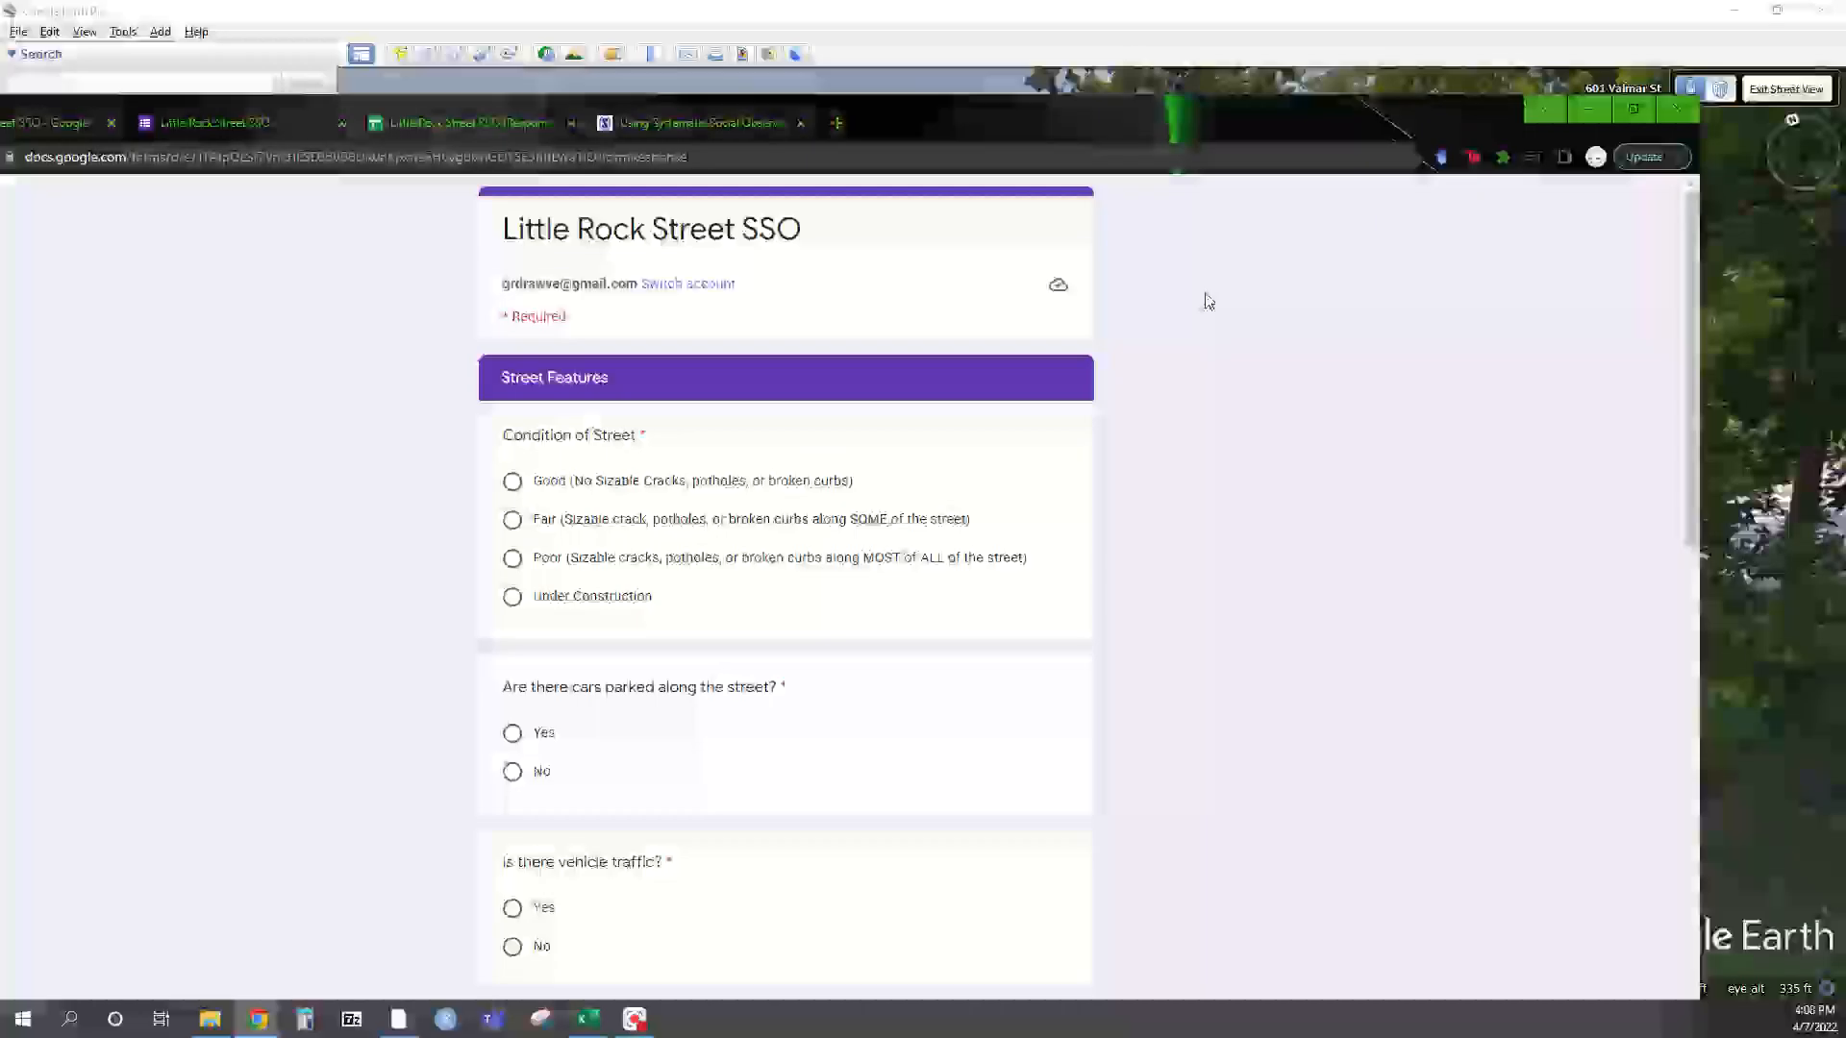
pyautogui.moveTo(1232, 125); pyautogui.dragTo(0, 183)
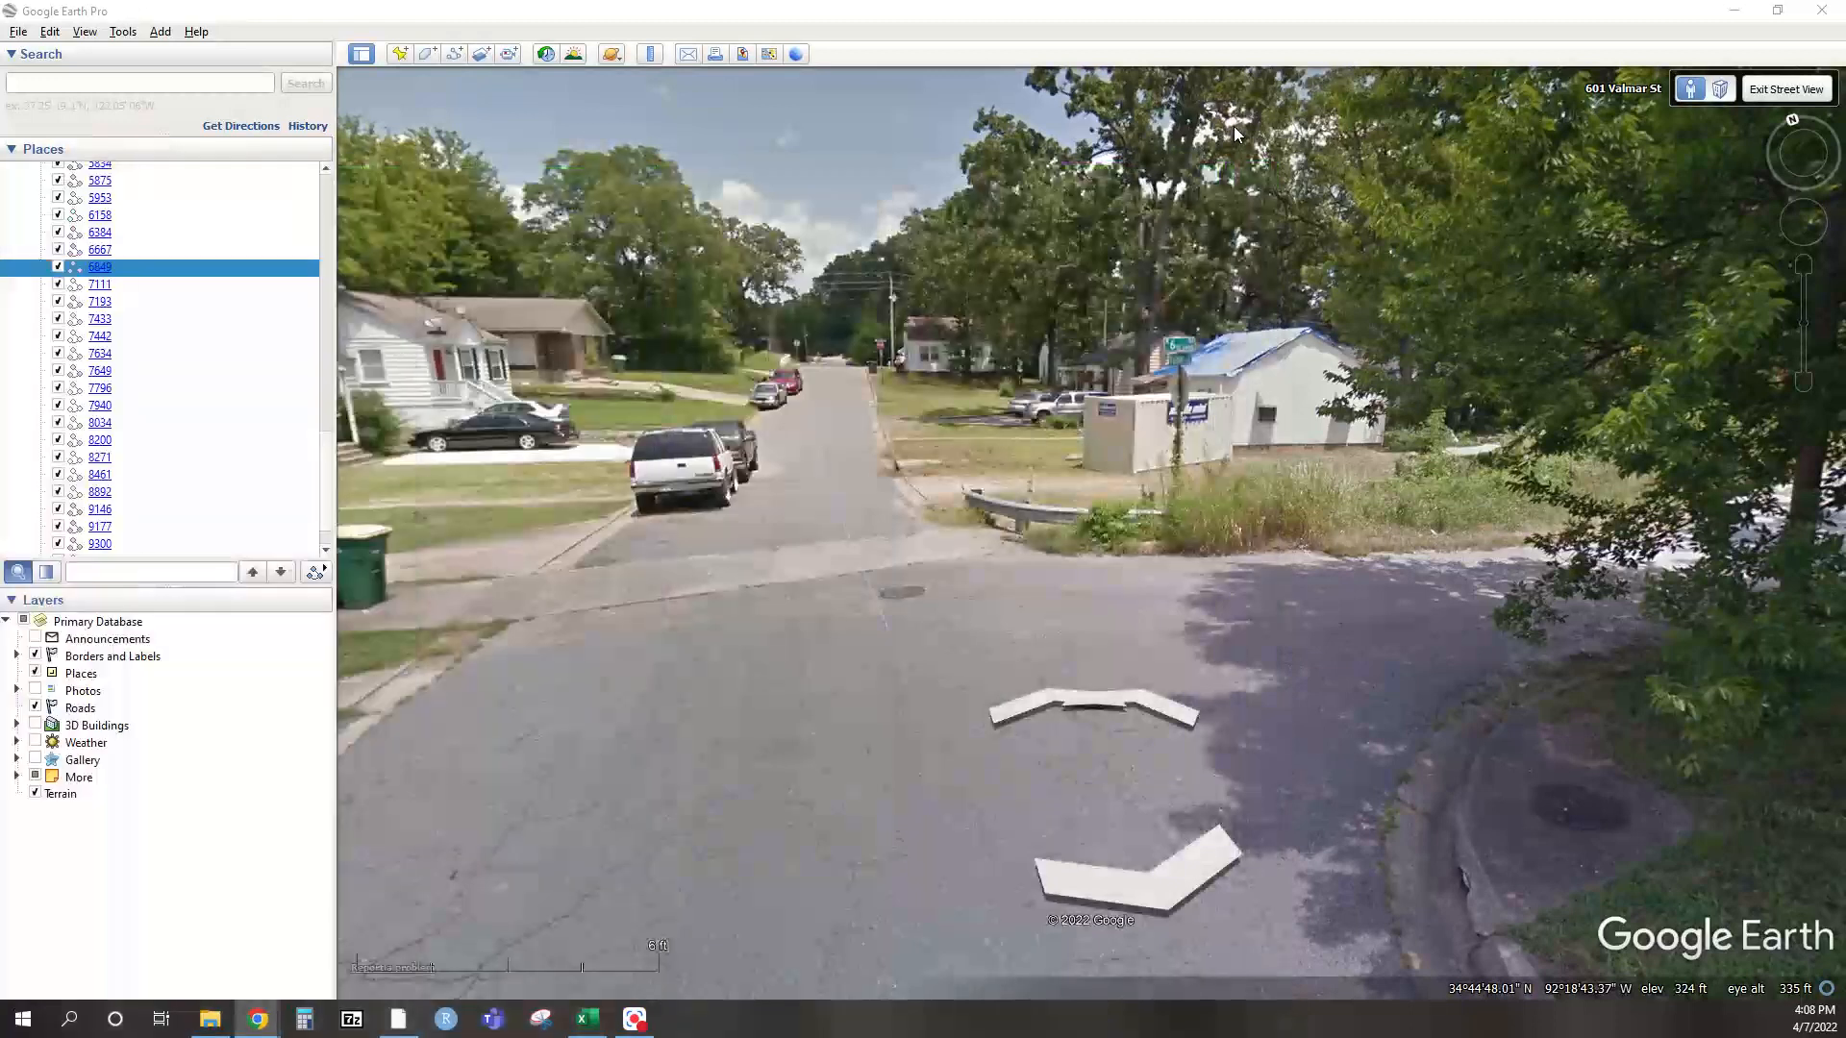
pyautogui.doubleClick(831, 379)
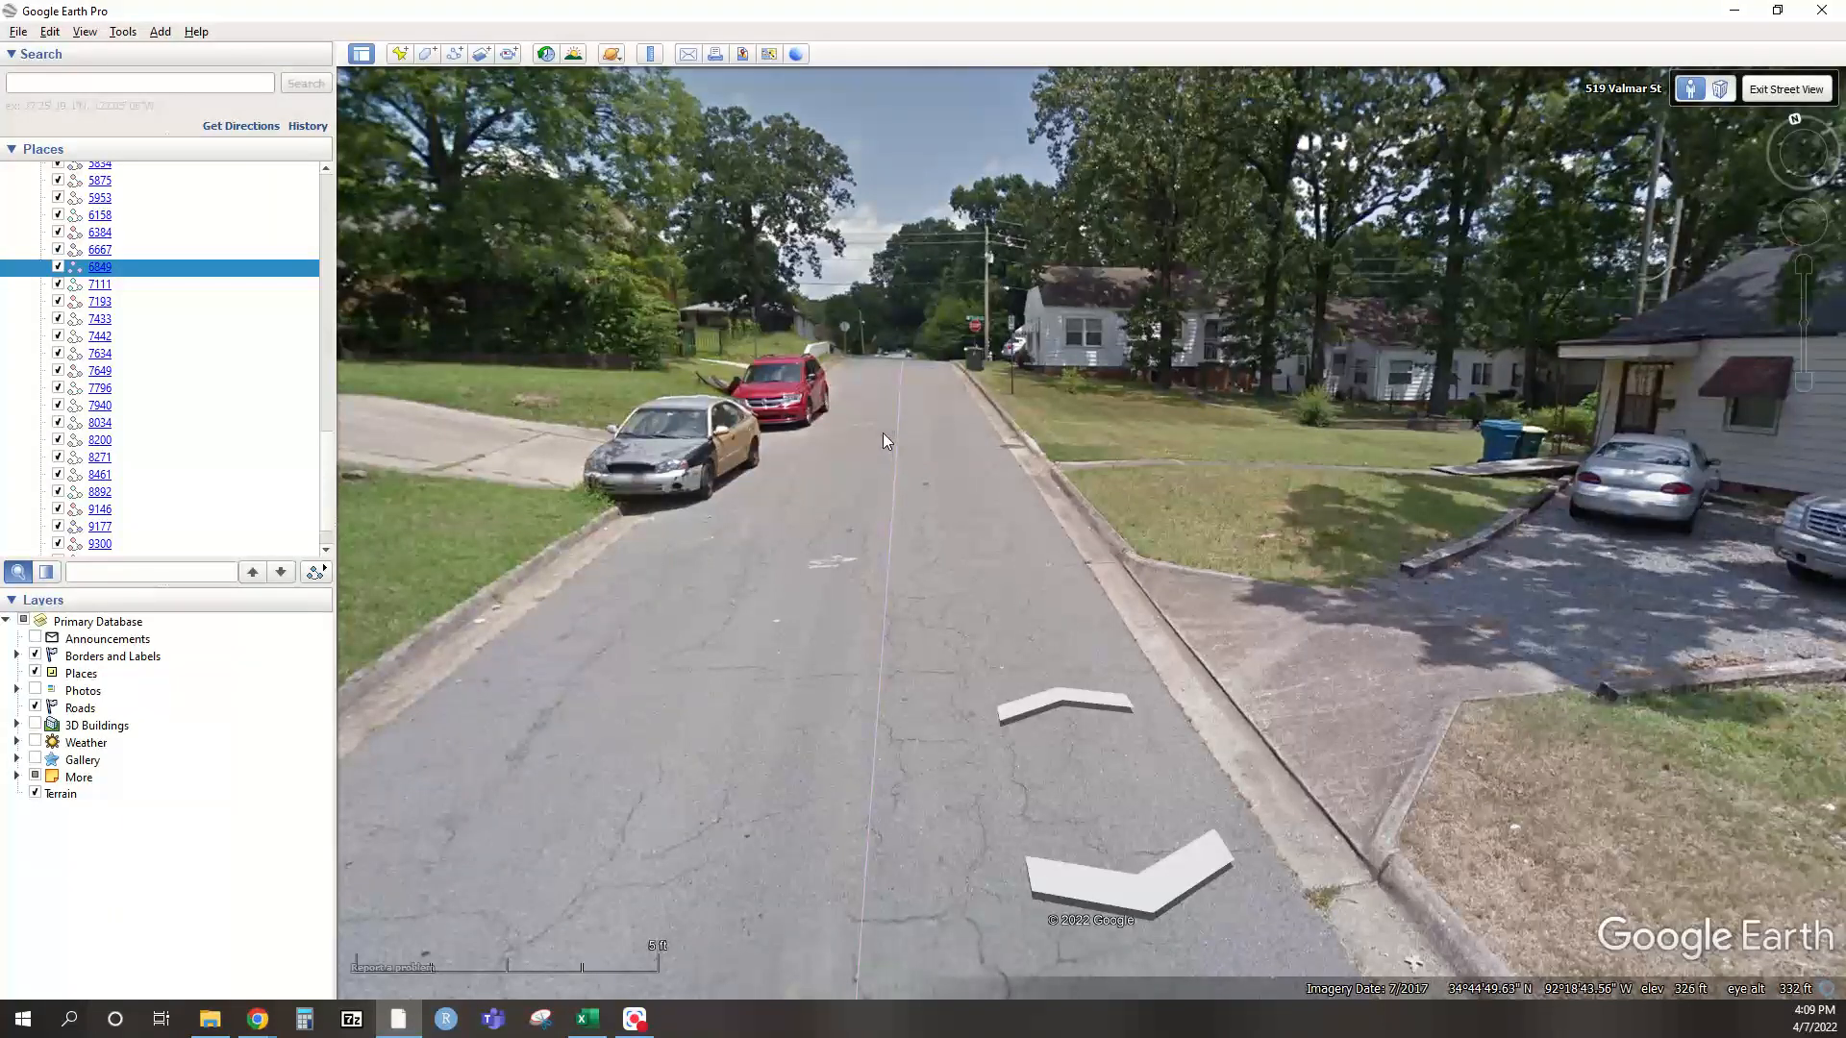
pyautogui.doubleClick(907, 373)
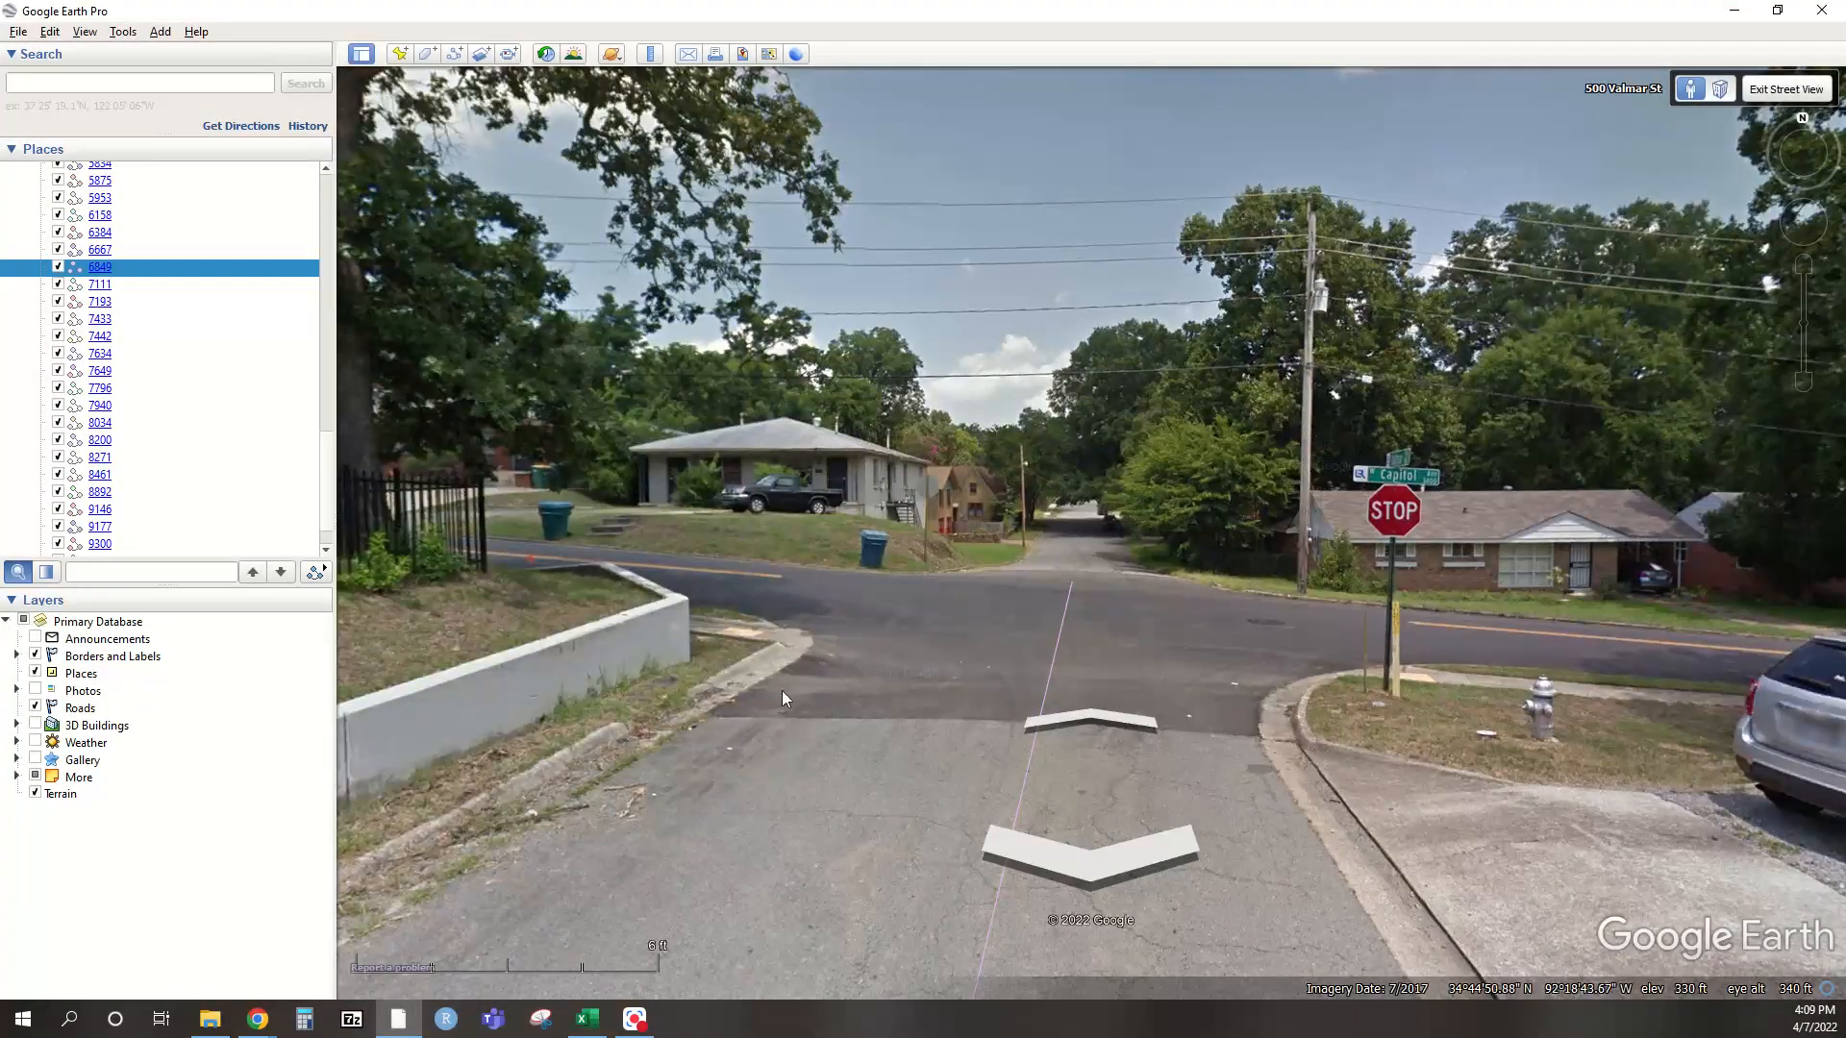
pyautogui.click(961, 714)
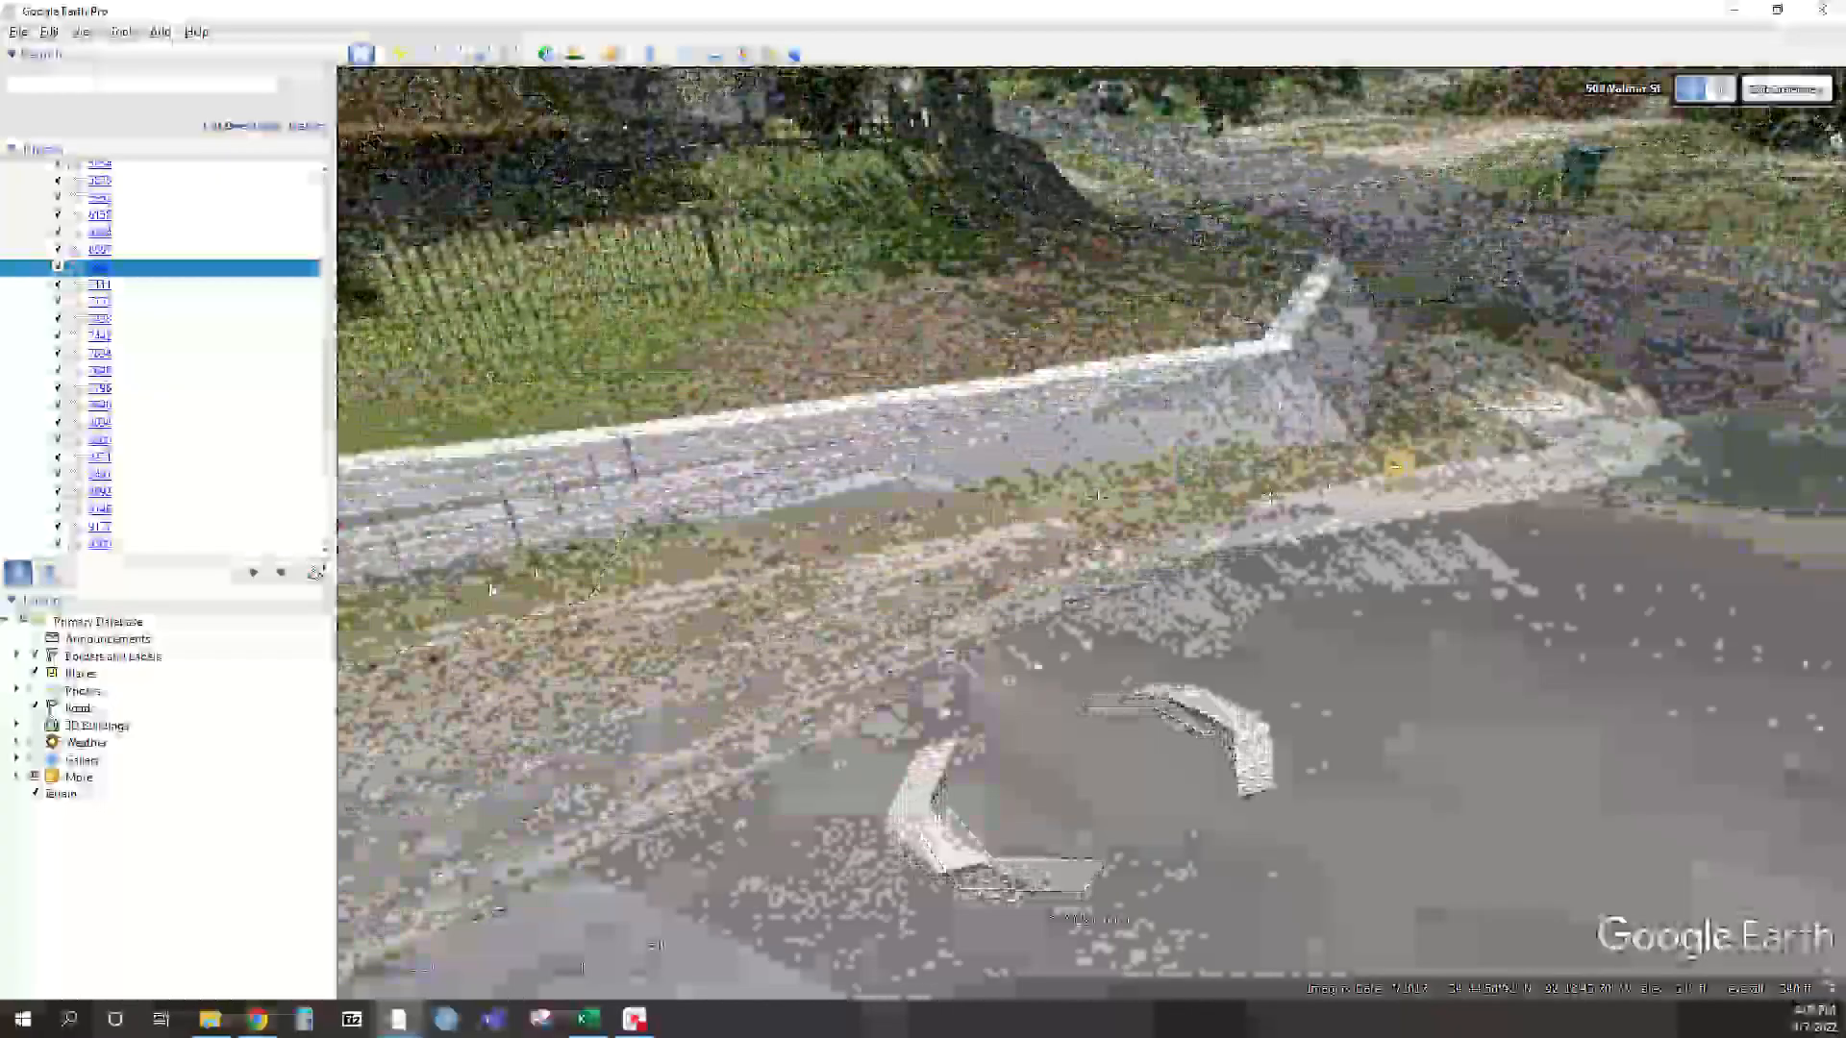
pyautogui.moveTo(1399, 464); pyautogui.dragTo(1194, 528)
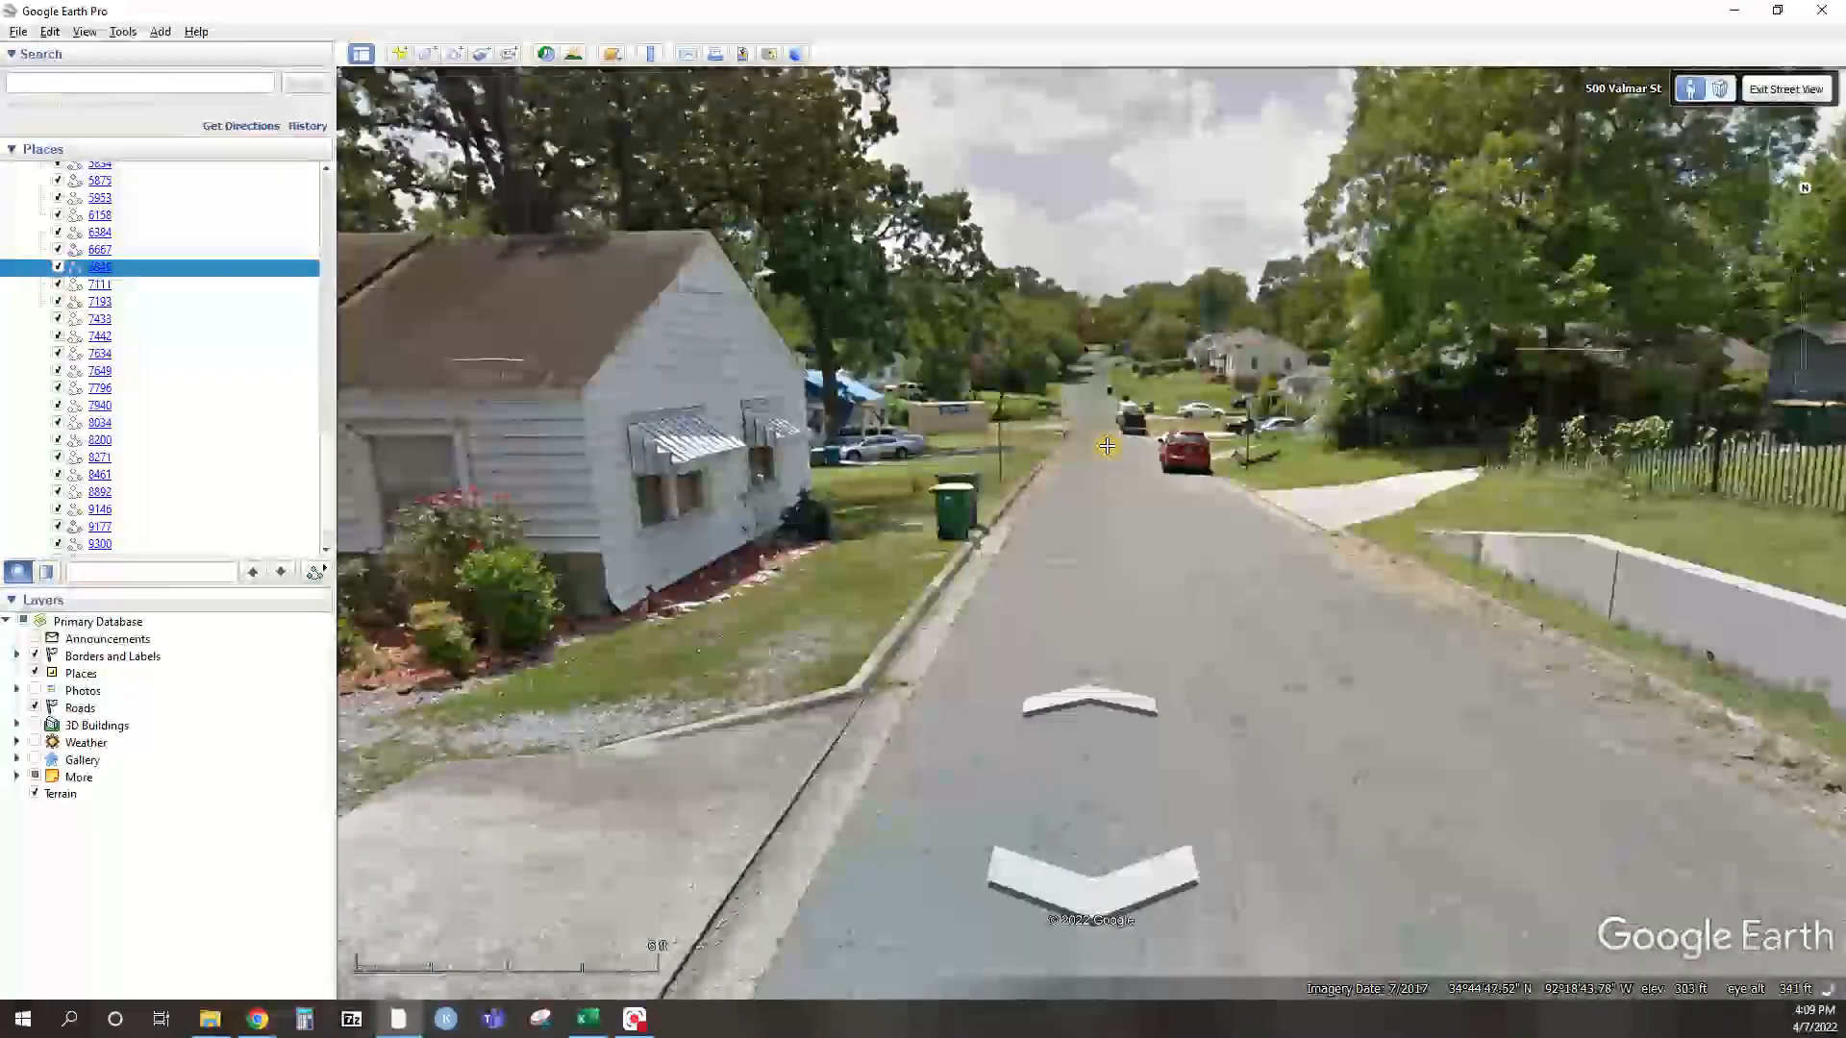
pyautogui.click(1107, 446)
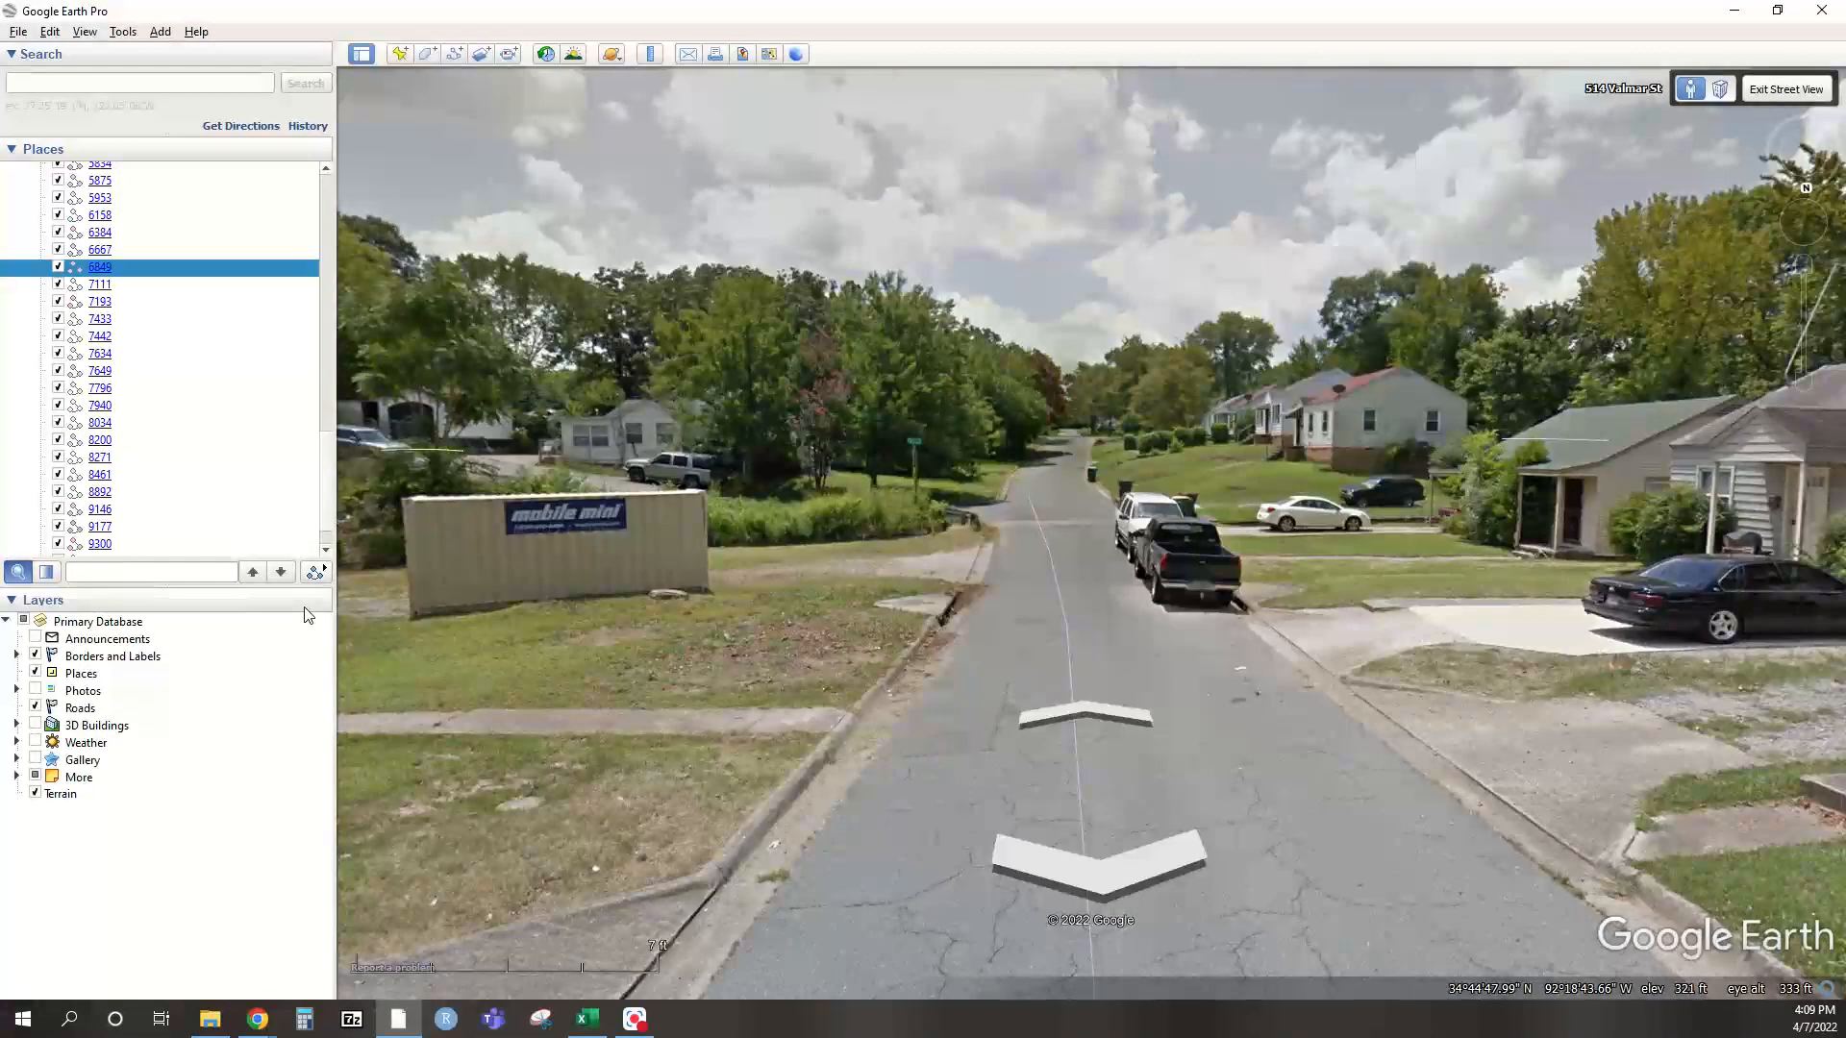
pyautogui.hotkey('alt', 'Tab')
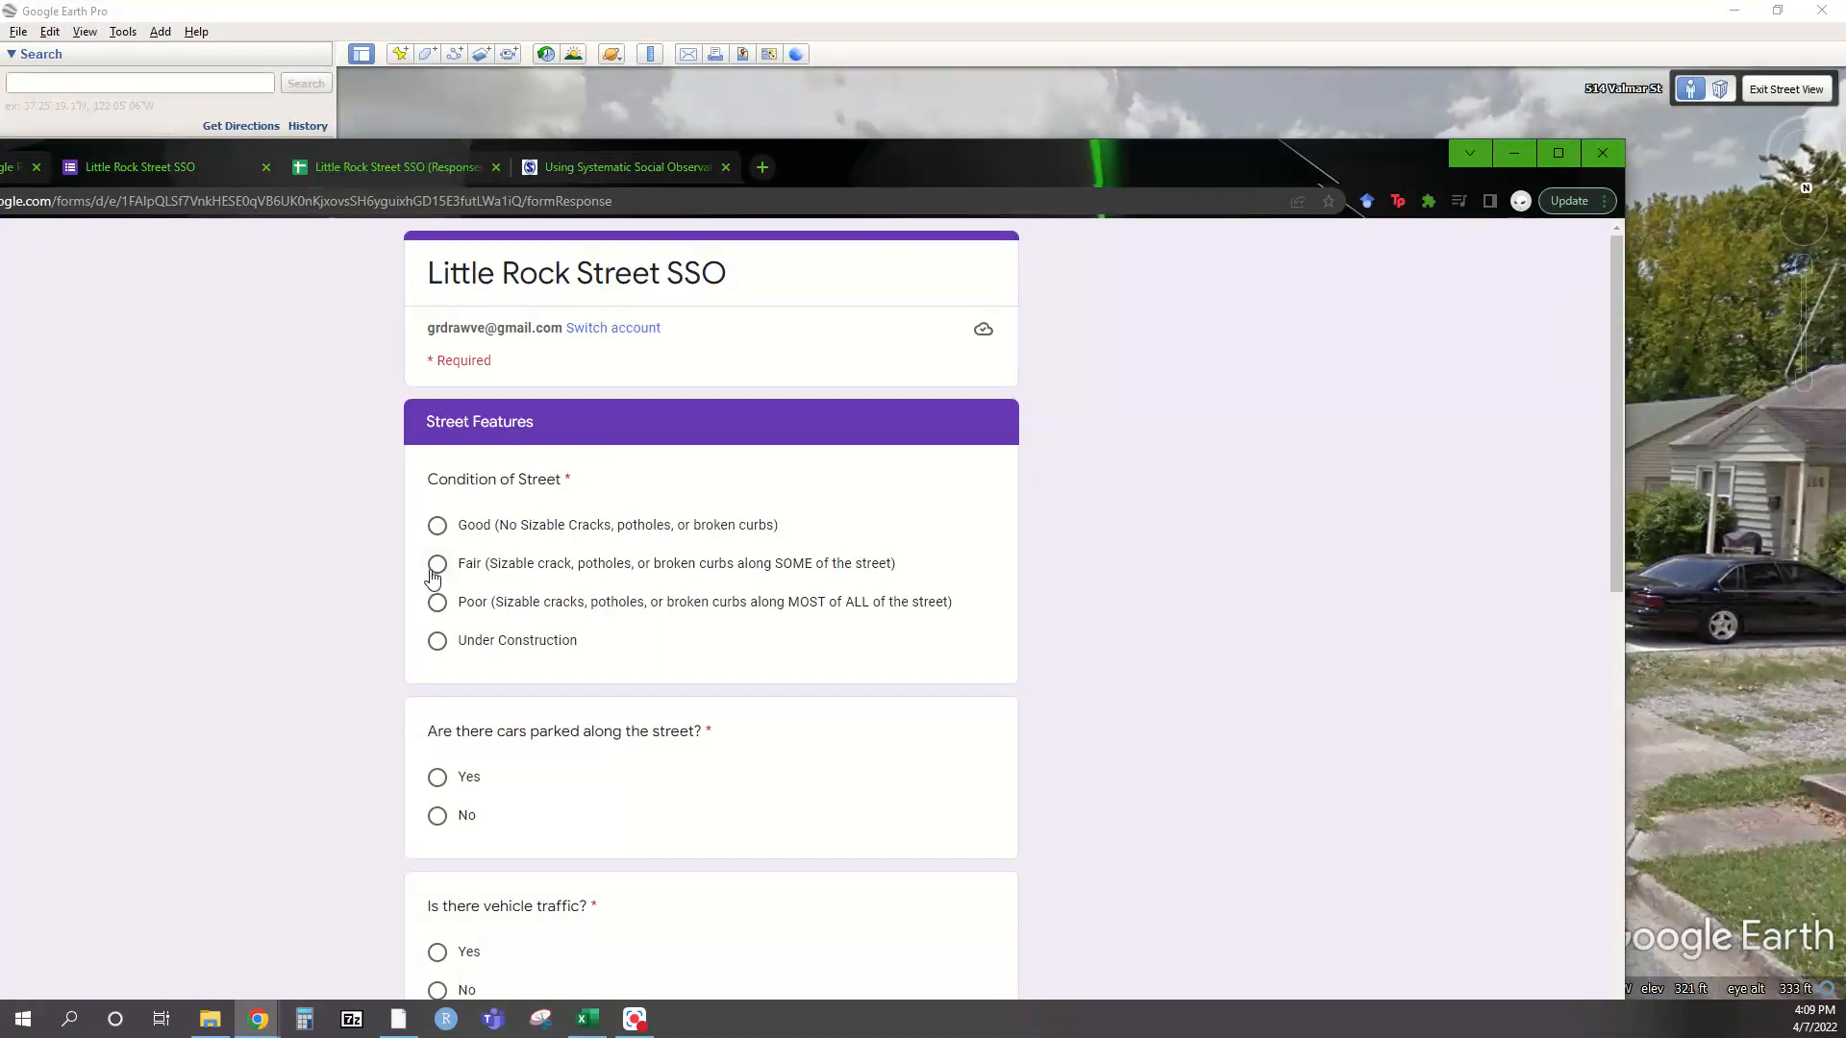
# Rate the street Fair, with Yes for parked cars and Yes for stoplights/stop signs
pyautogui.click(434, 569)
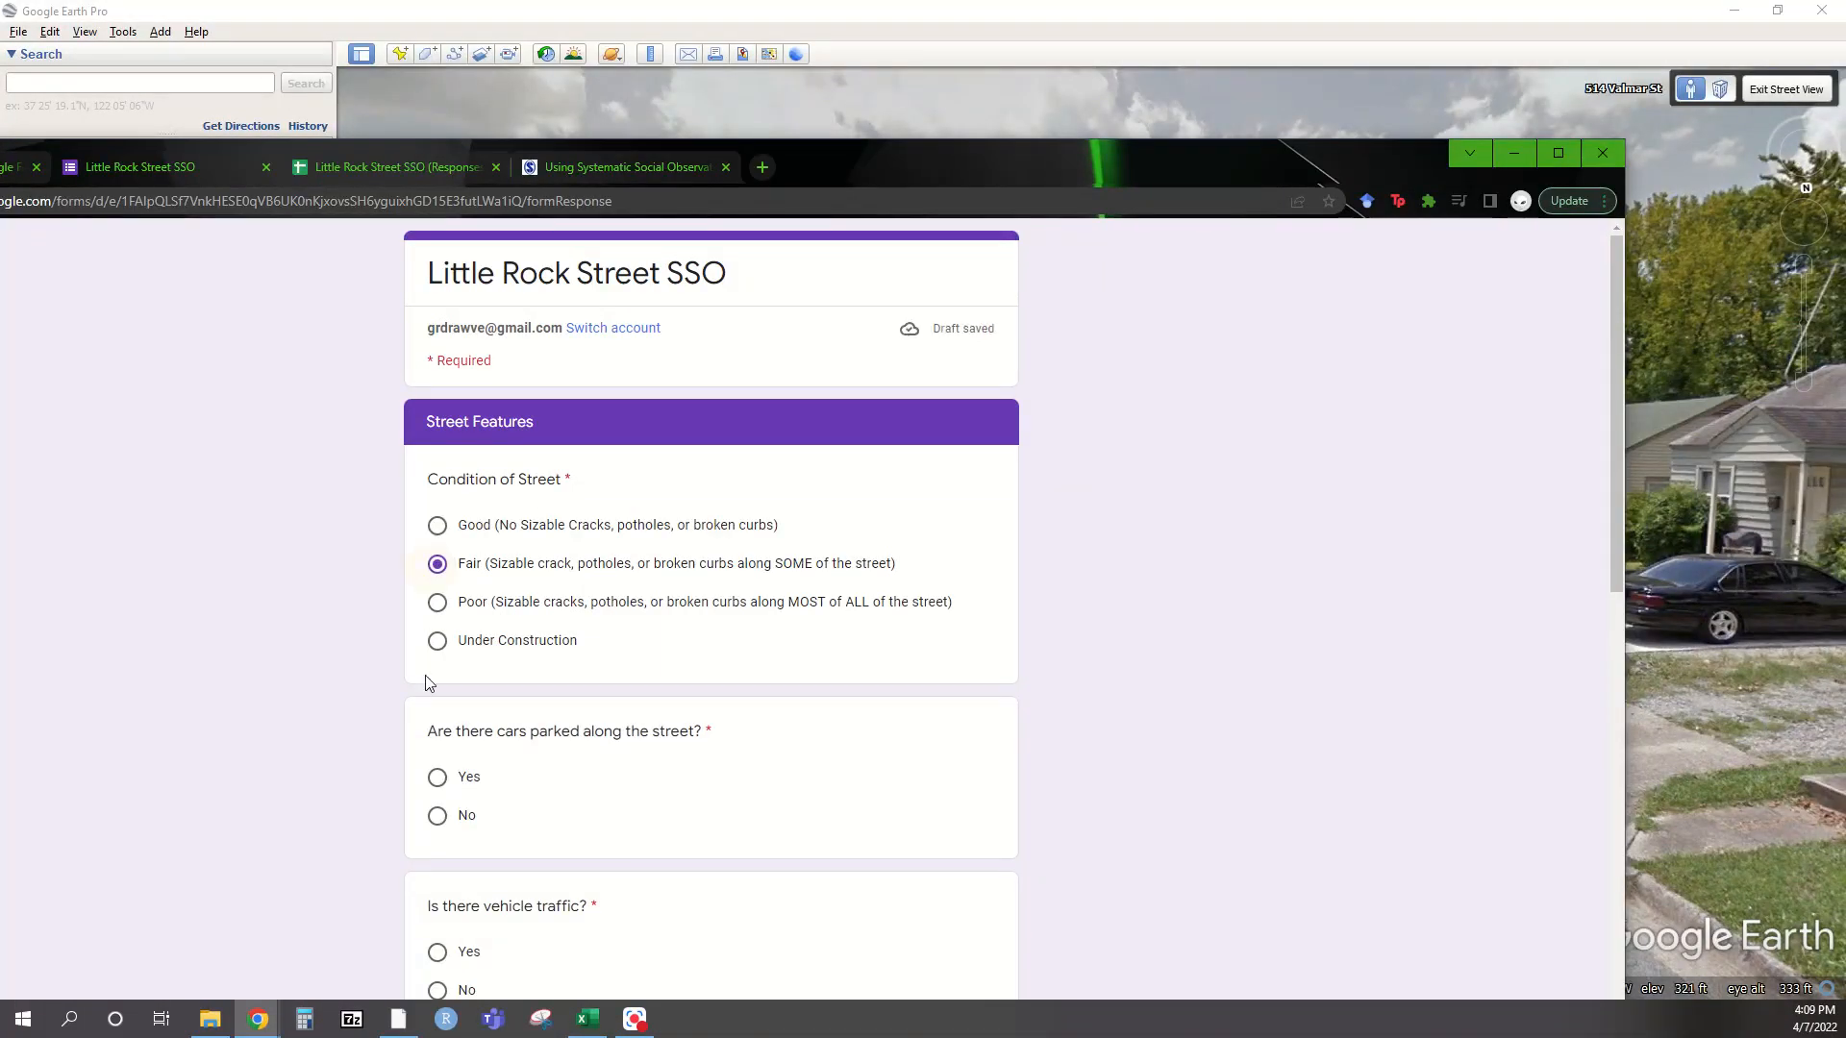
pyautogui.click(436, 777)
pyautogui.scroll(-3, 525, 820)
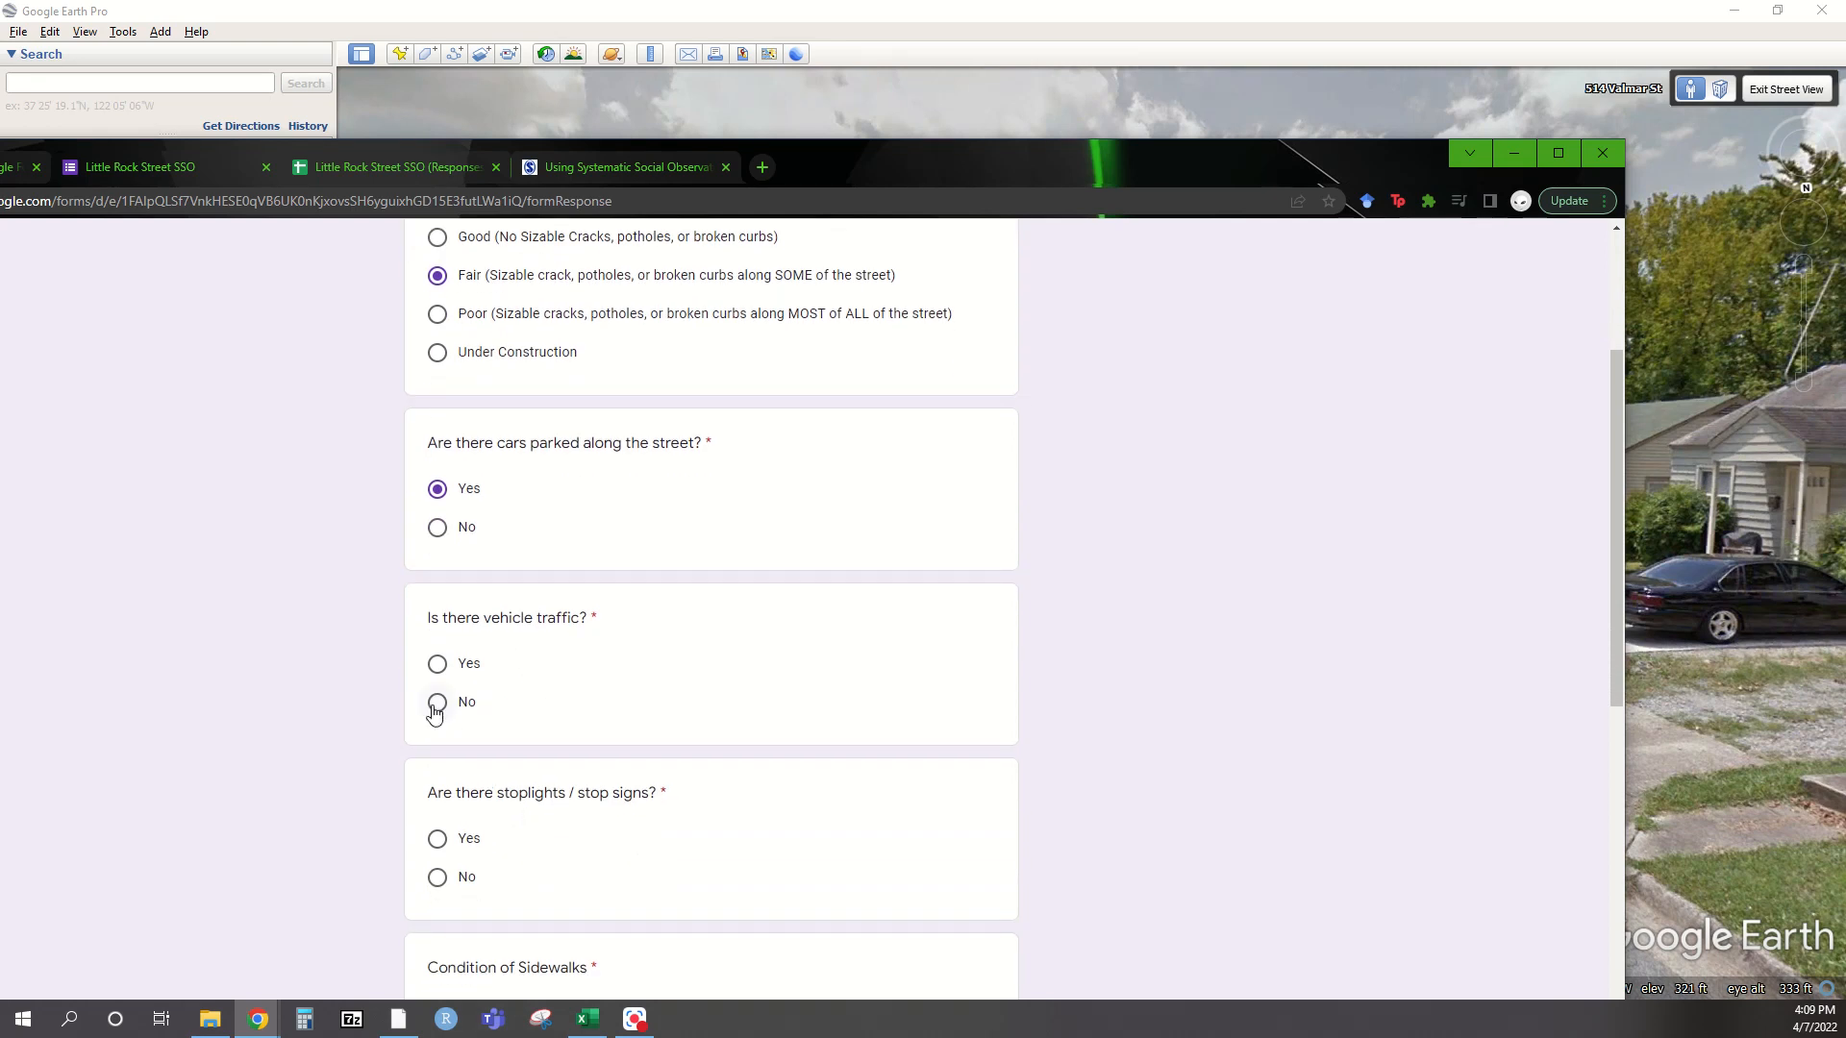
pyautogui.click(438, 841)
# Scroll to the street-signs question and move the form window aside to reveal Street View
pyautogui.scroll(-5, 479, 606)
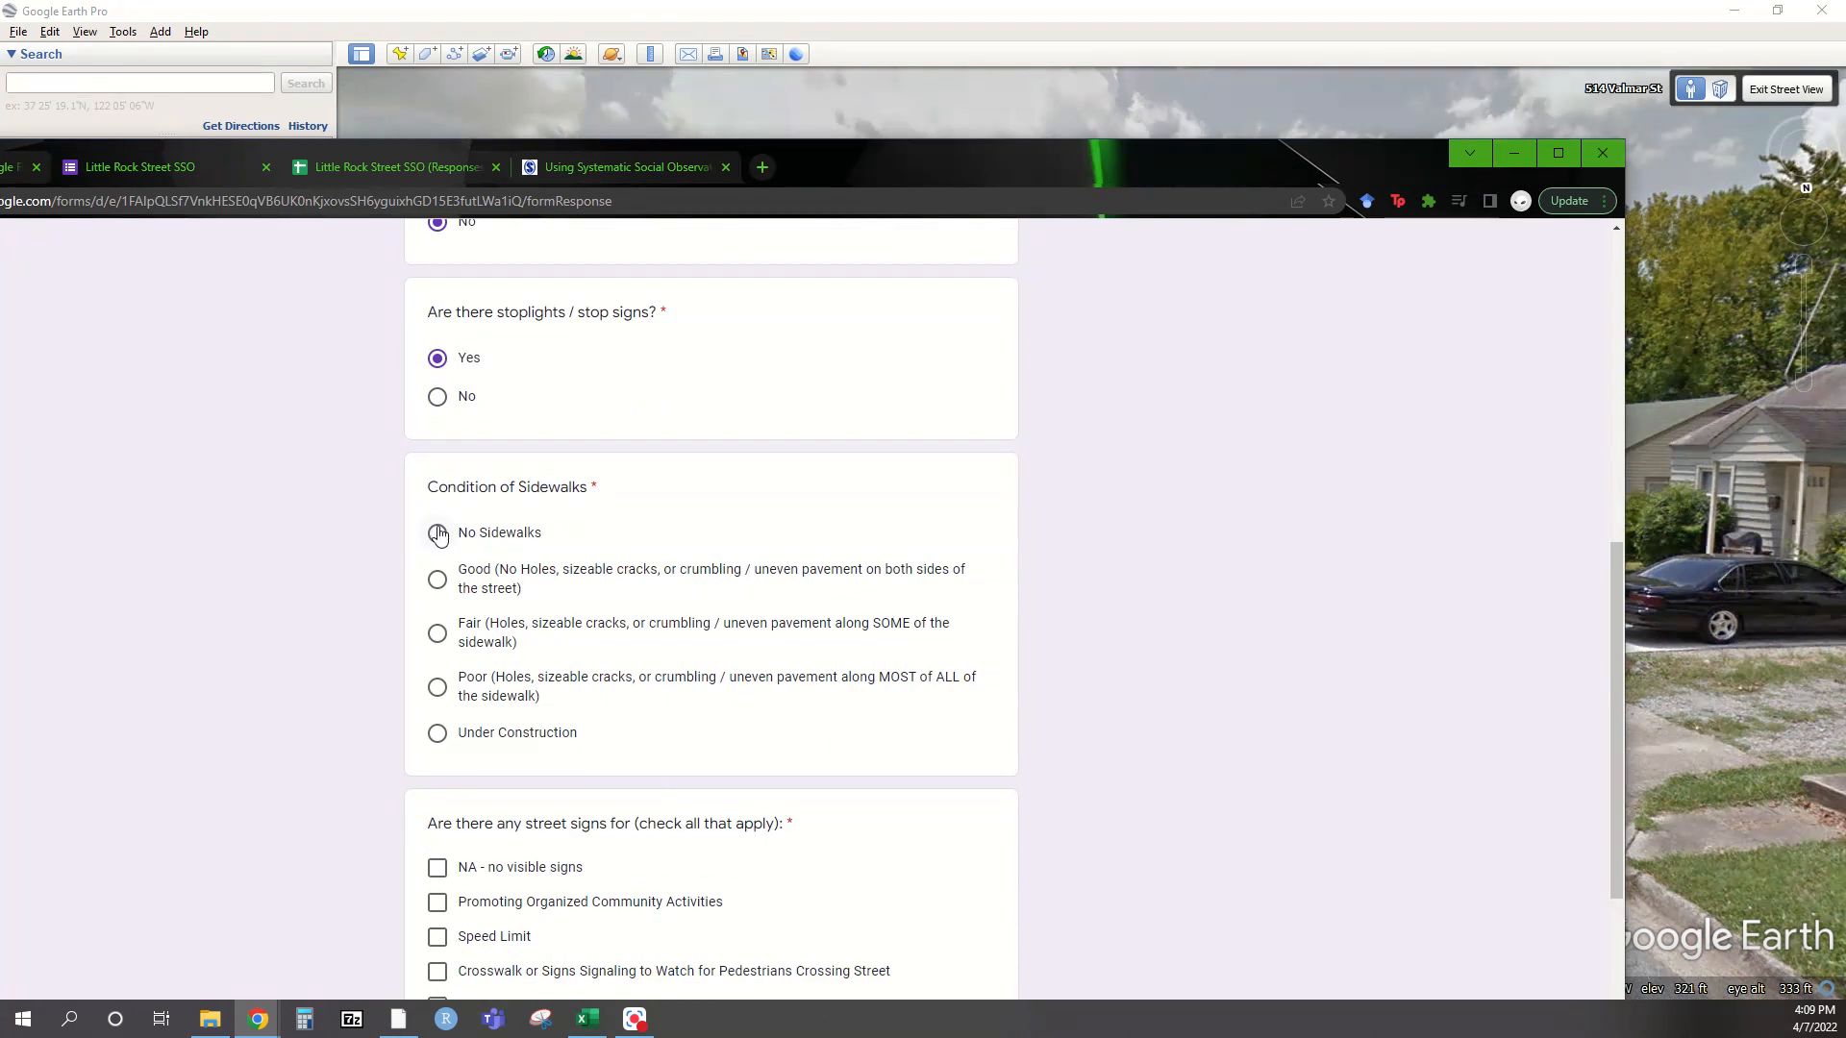
pyautogui.scroll(-3, 471, 653)
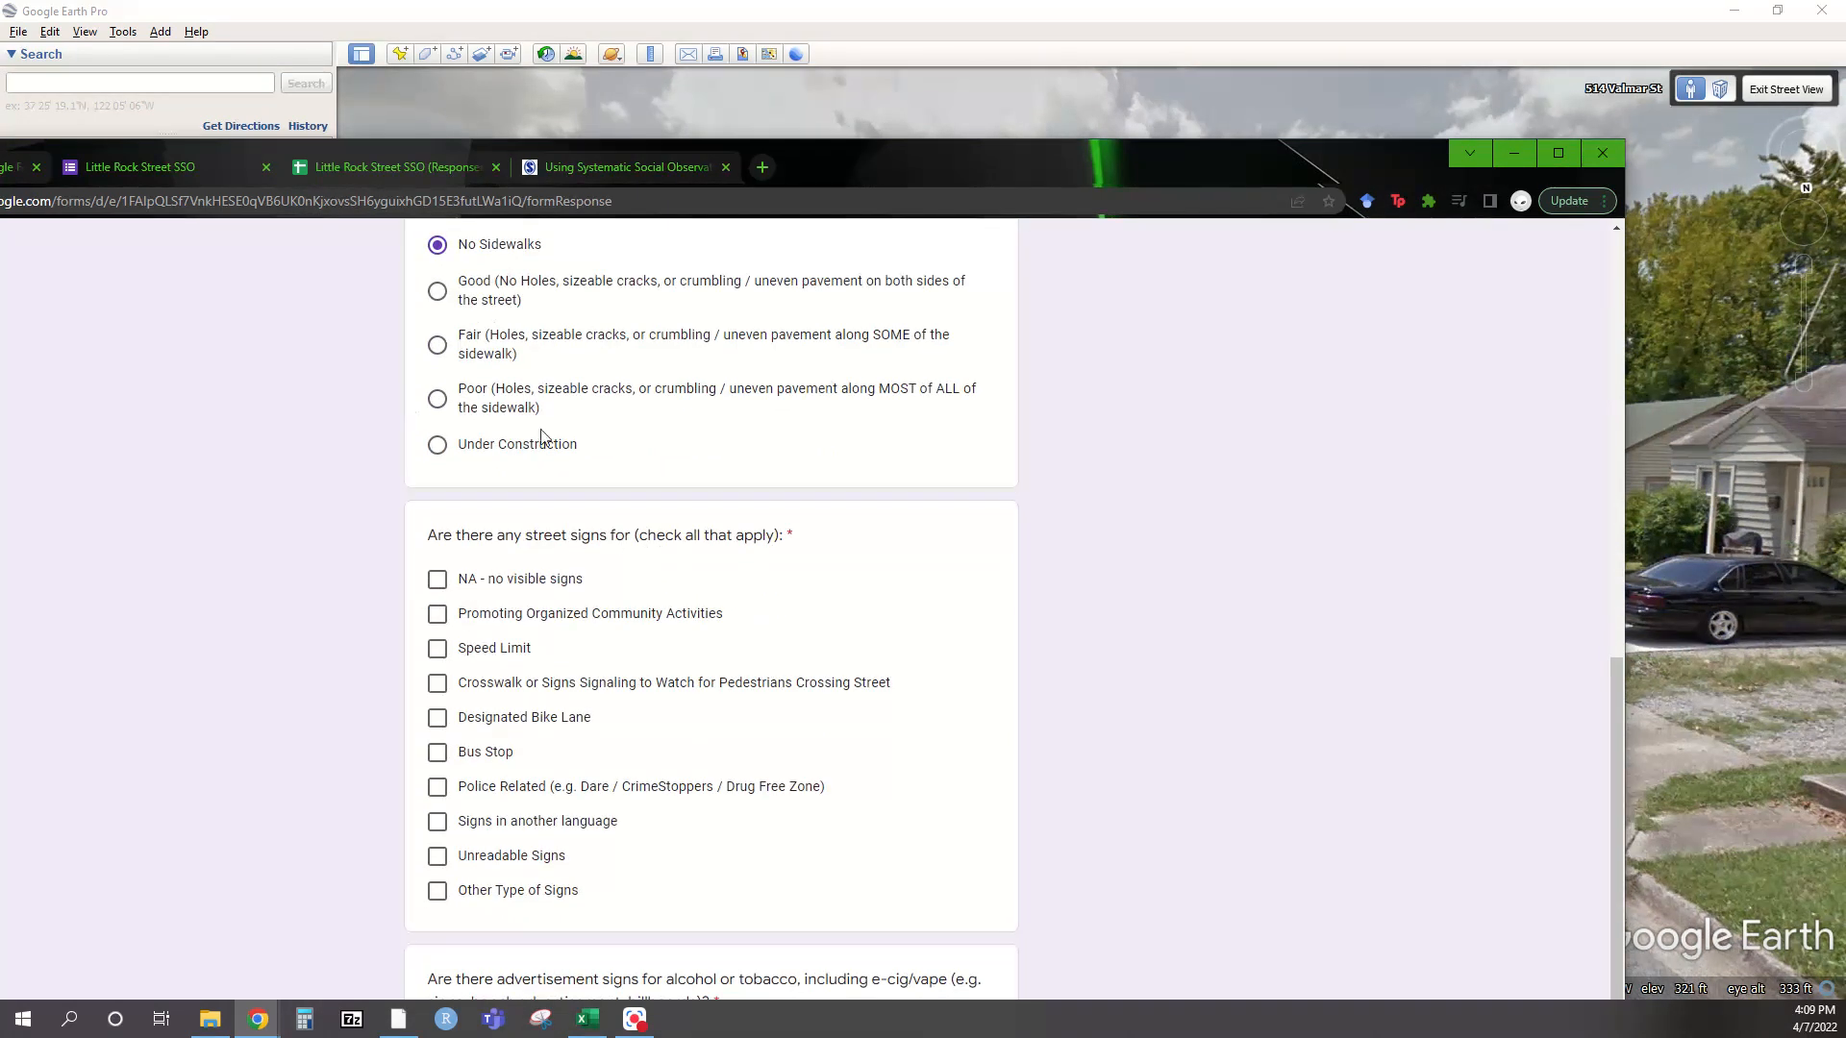
pyautogui.scroll(3, 538, 748)
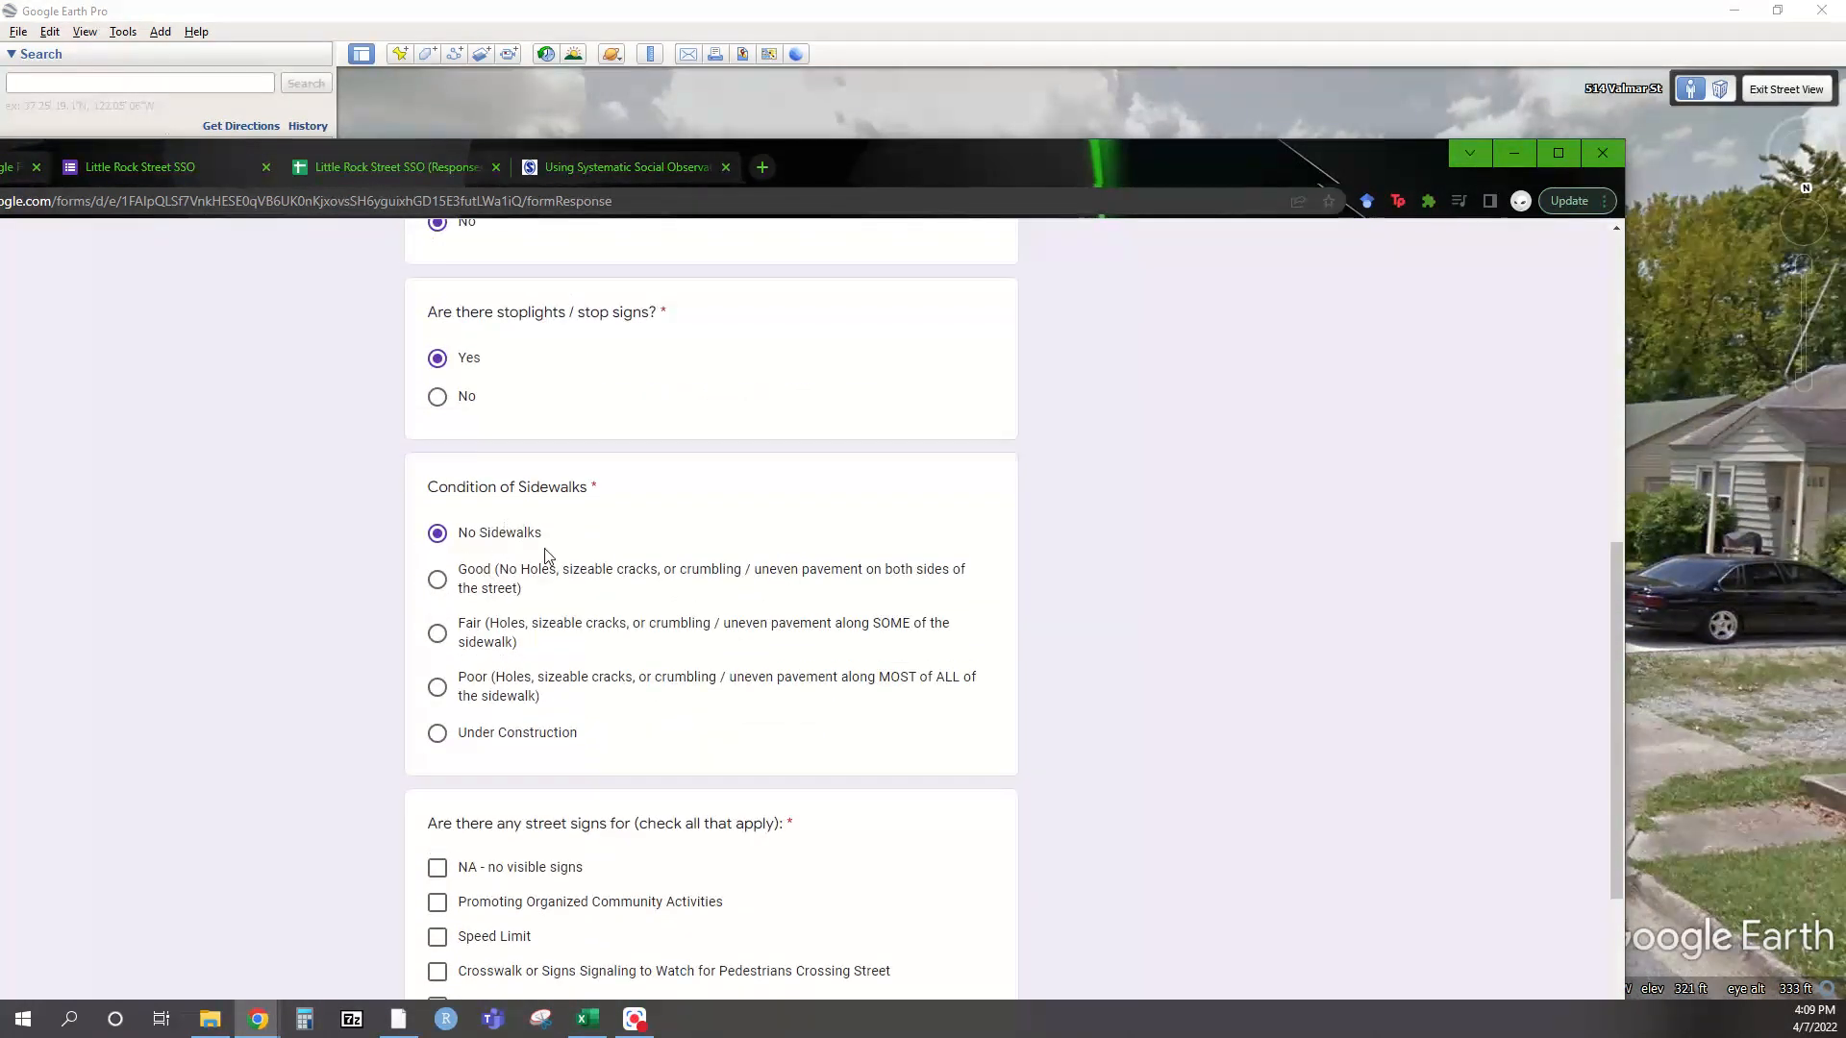
pyautogui.scroll(-3, 528, 659)
pyautogui.scroll(1, 528, 659)
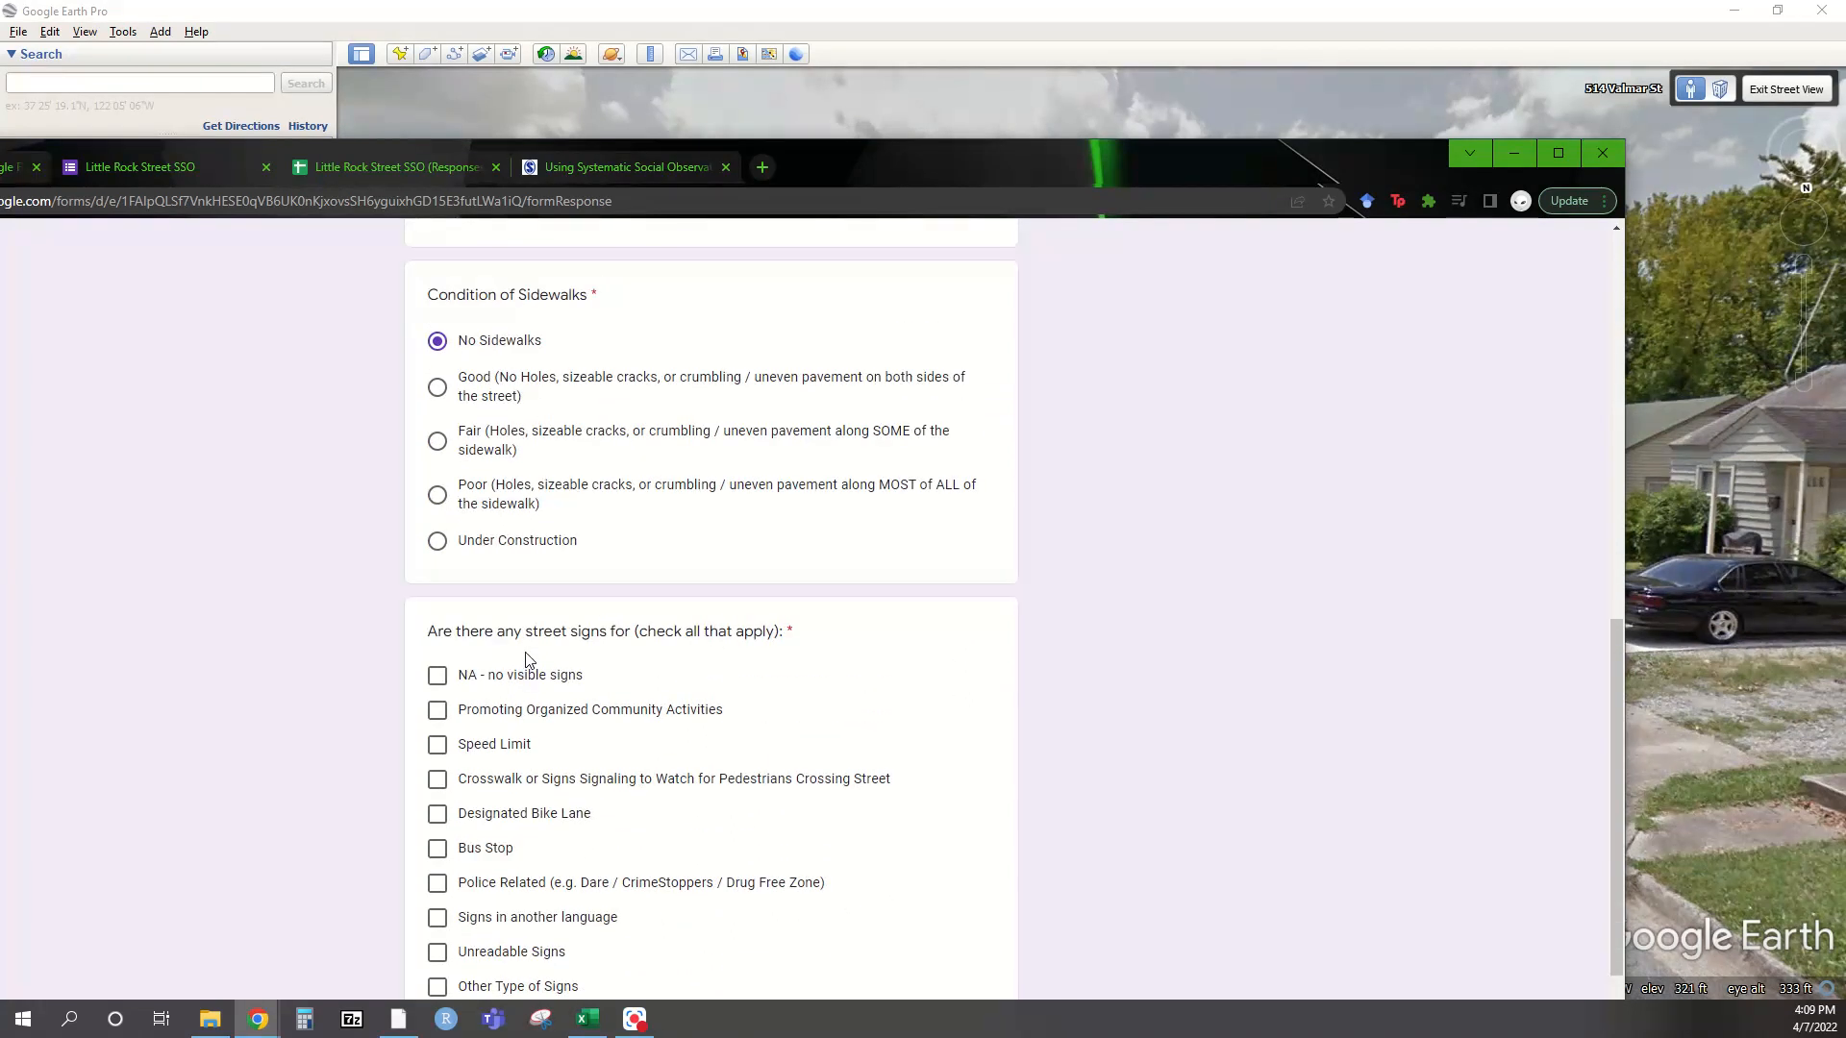
pyautogui.scroll(-3, 610, 659)
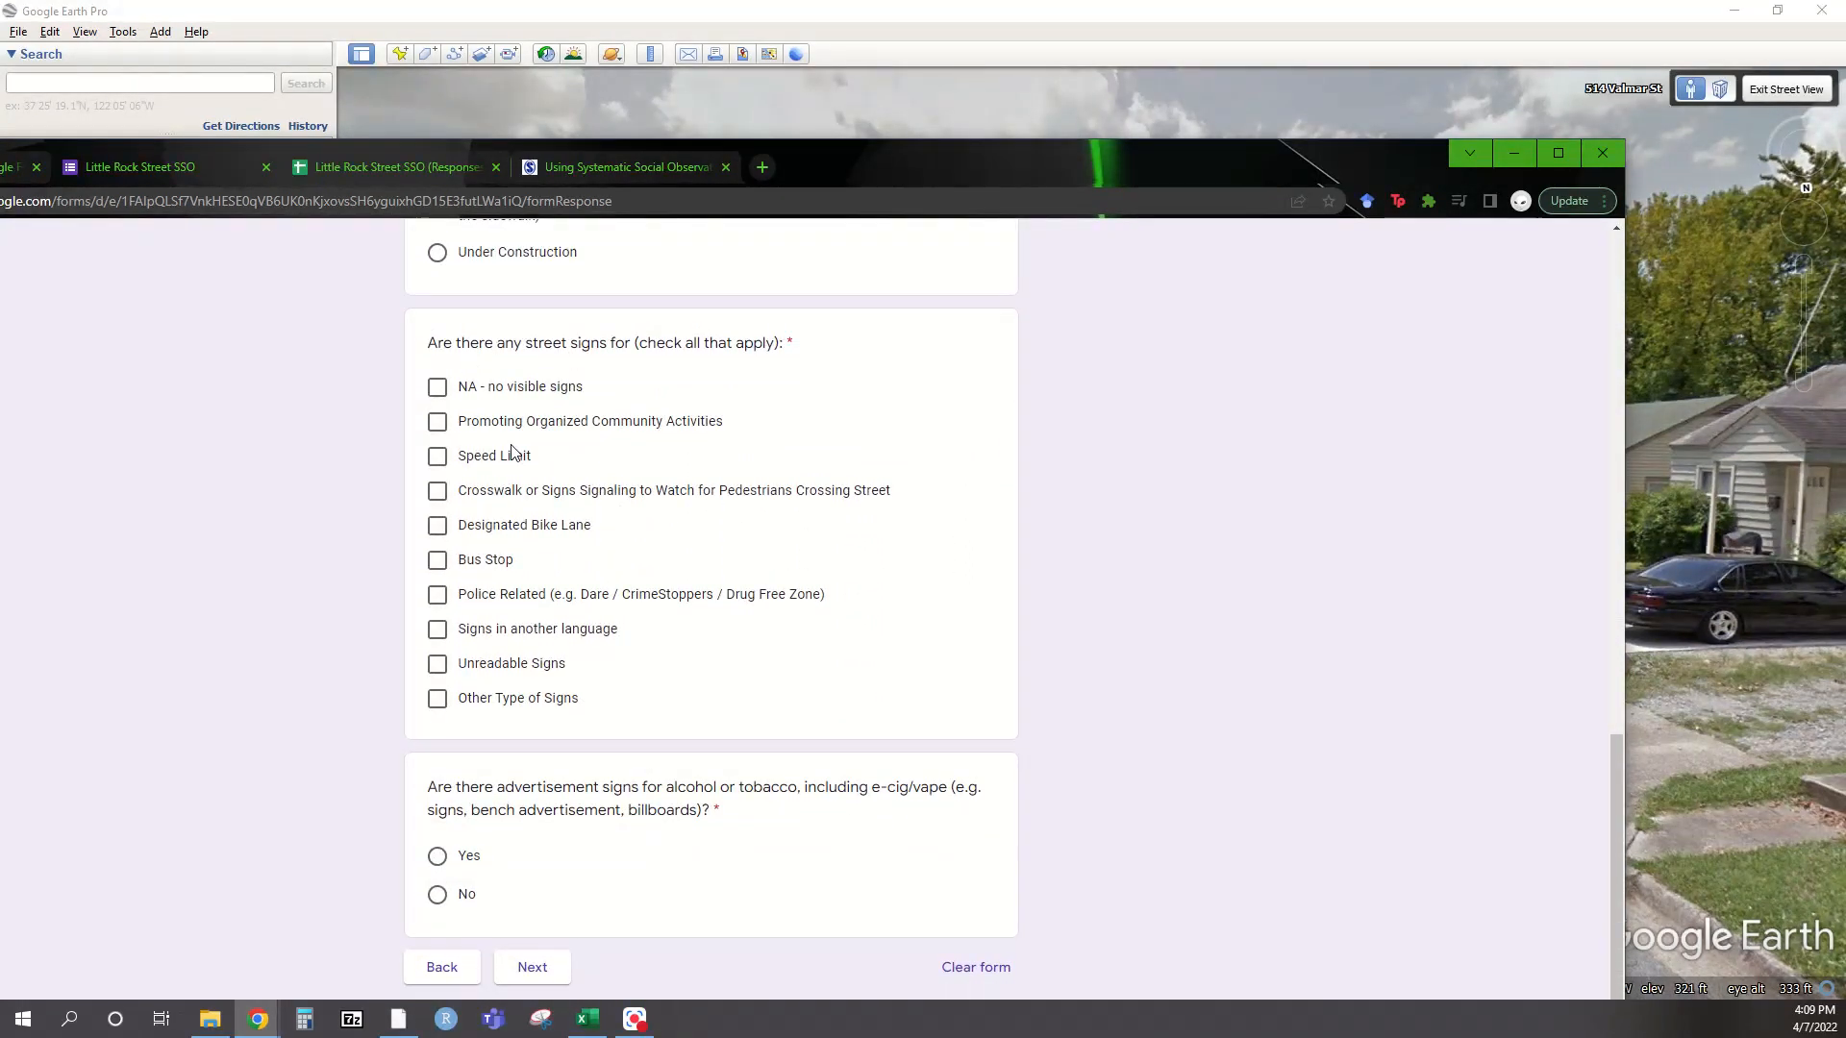
pyautogui.moveTo(862, 160); pyautogui.dragTo(0, 145)
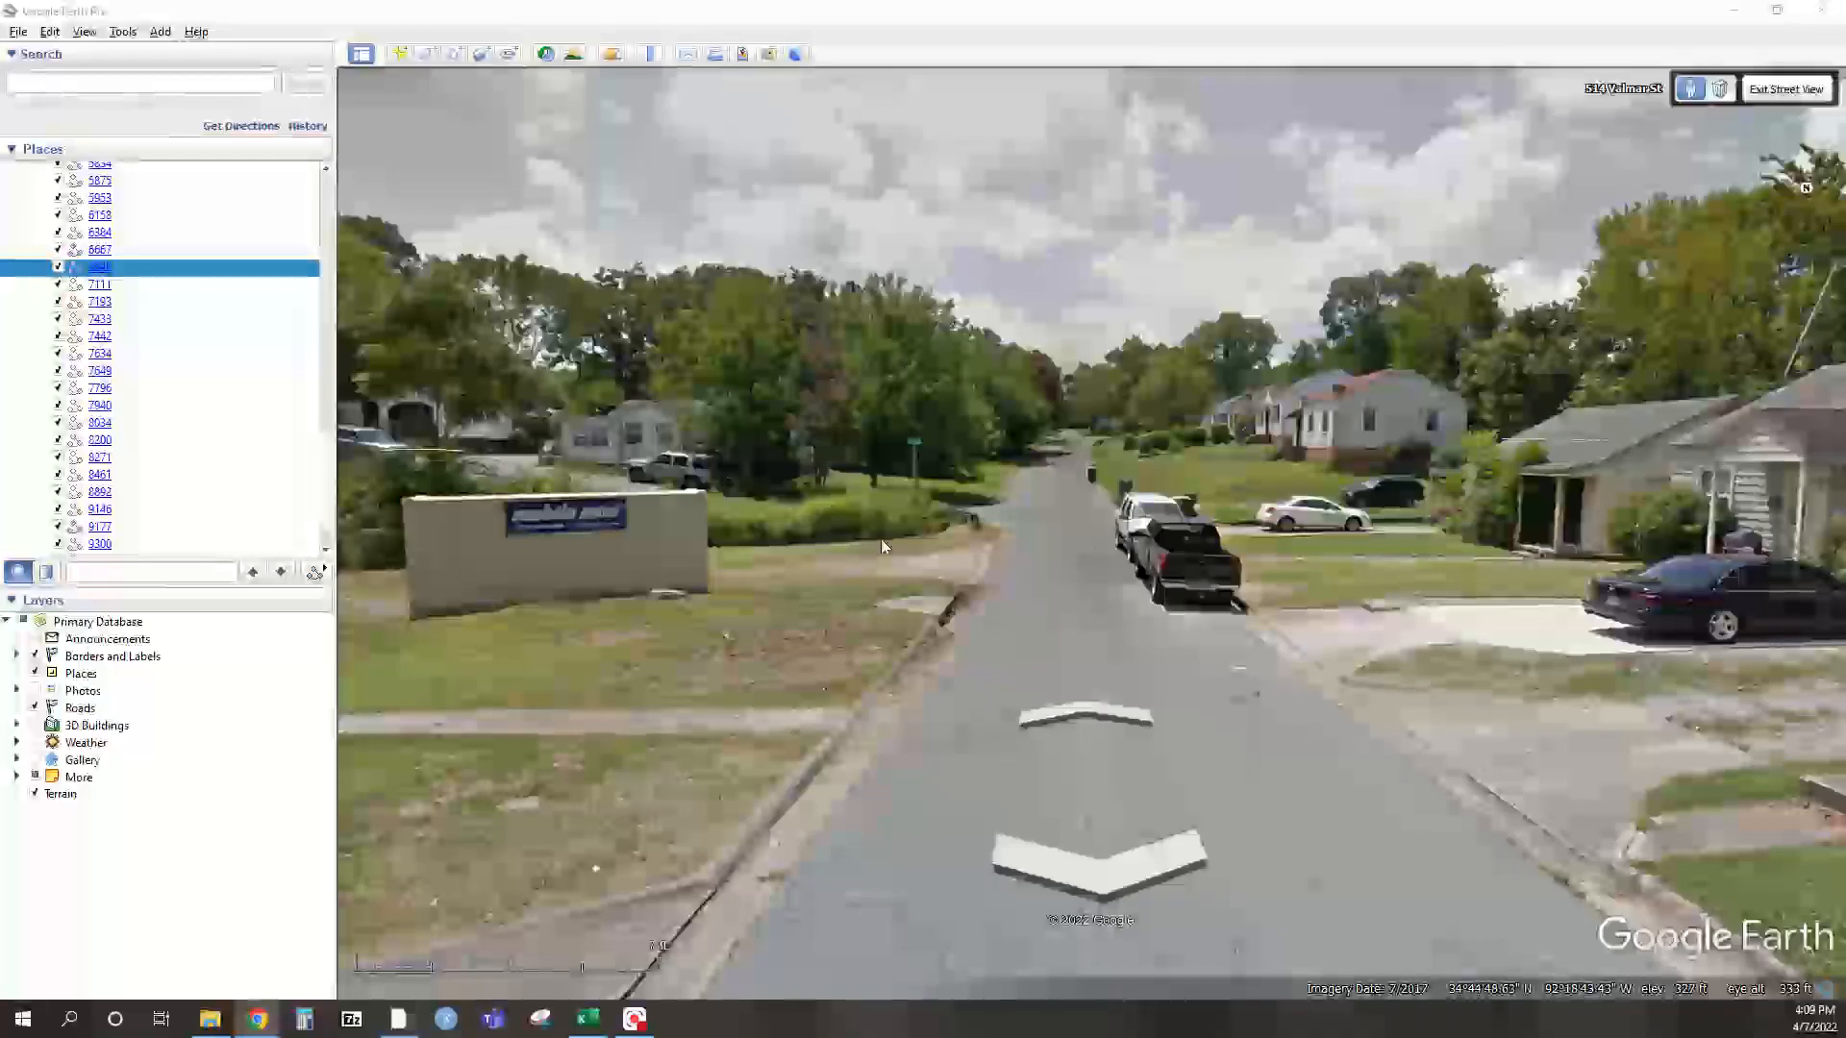
pyautogui.moveTo(1202, 742); pyautogui.dragTo(1007, 441)
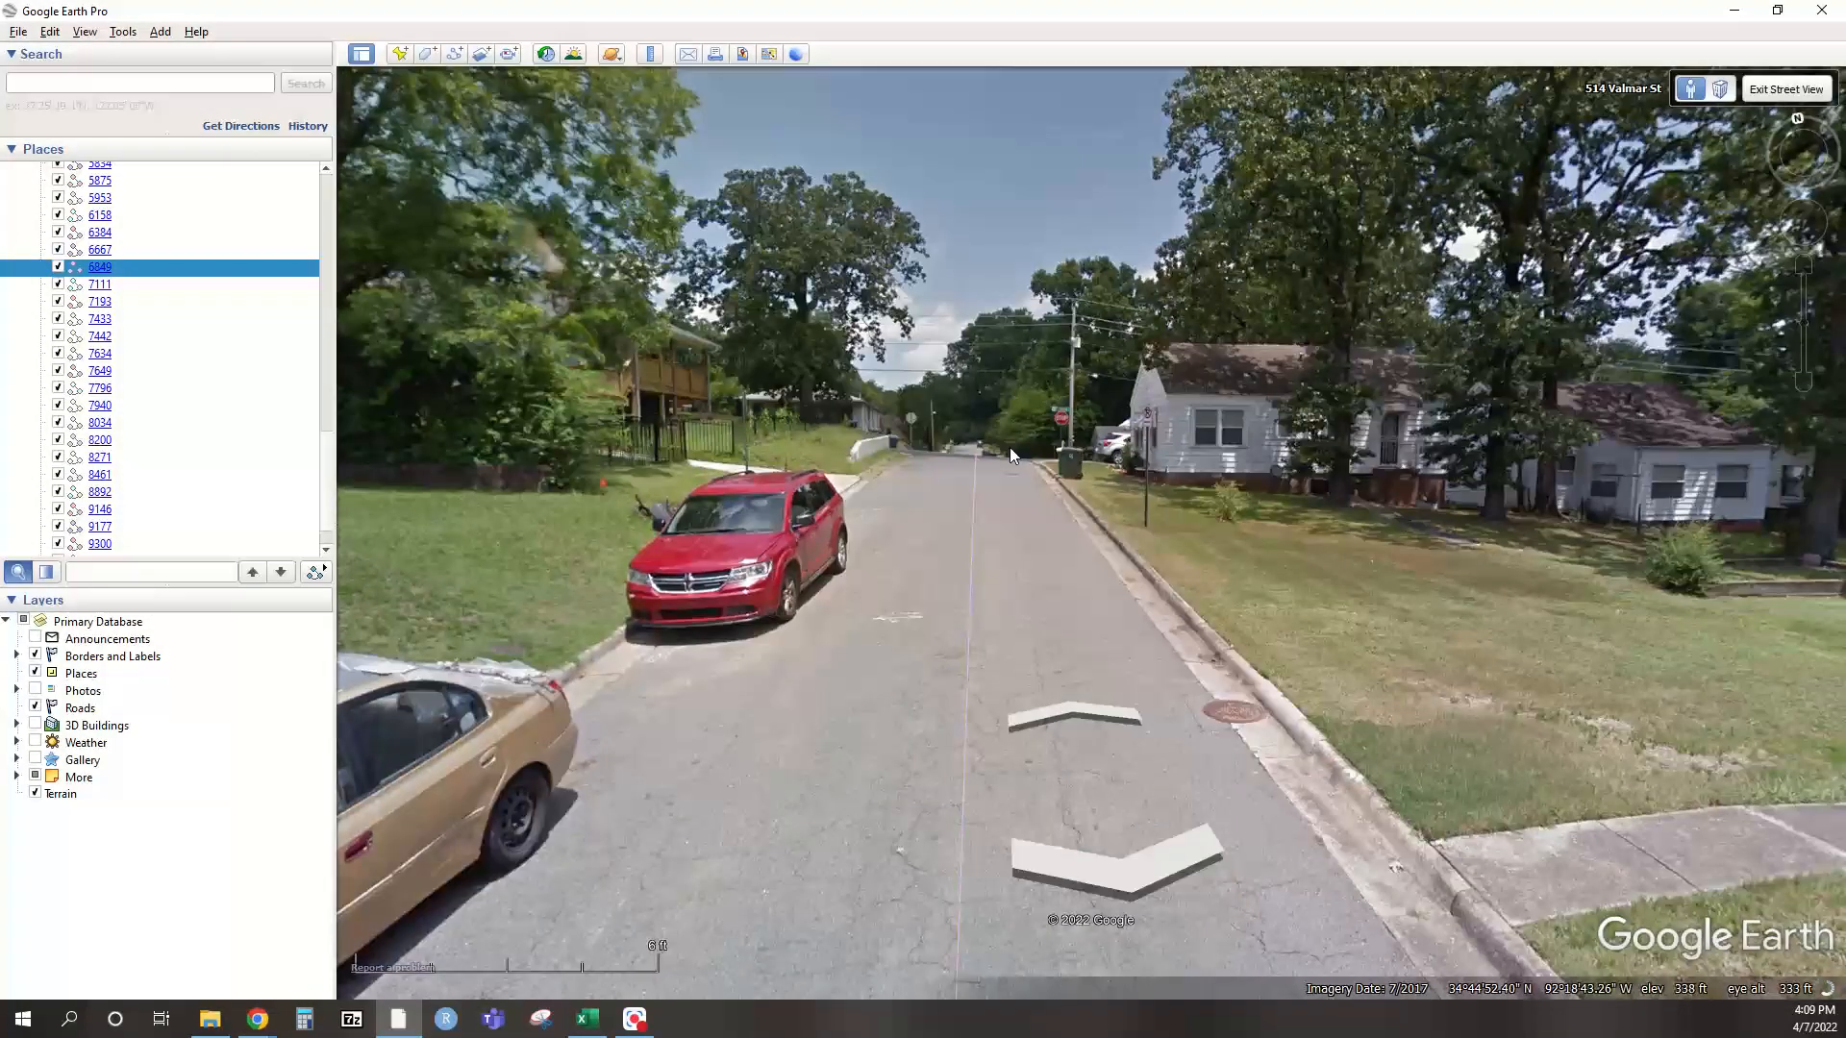
pyautogui.doubleClick(995, 464)
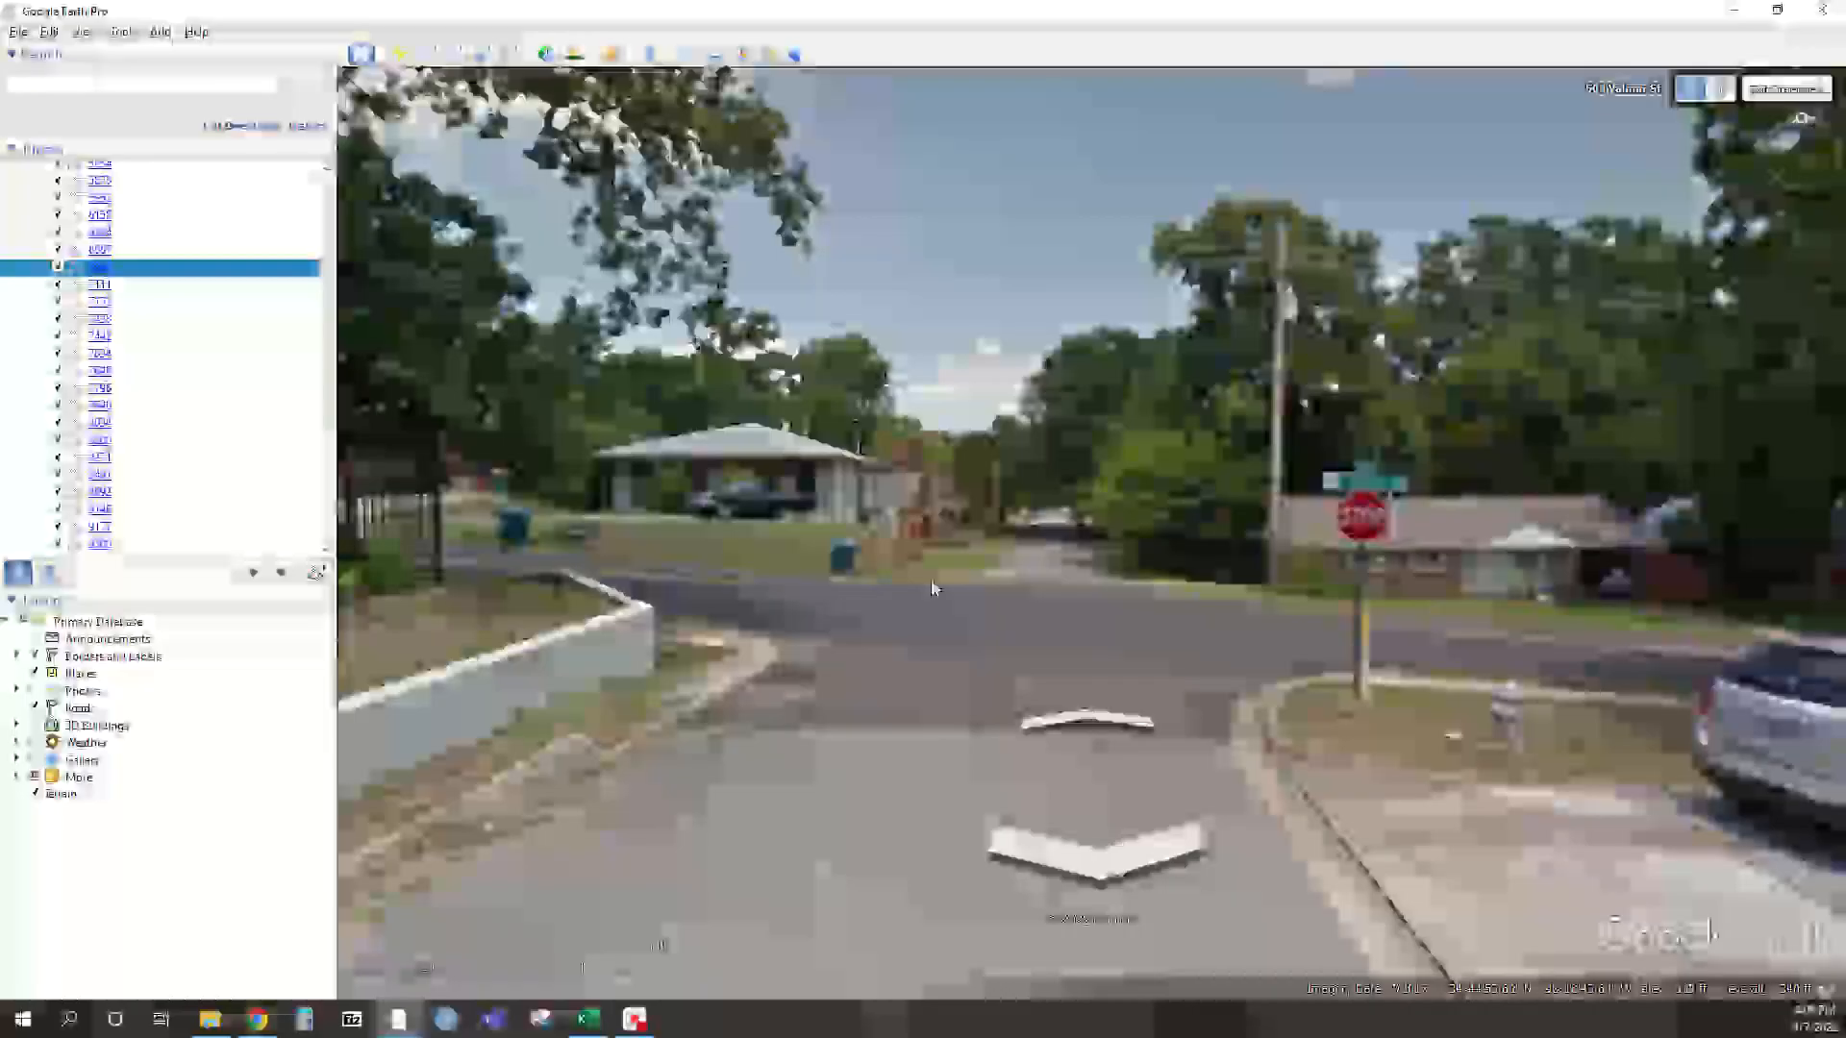
pyautogui.moveTo(700, 581); pyautogui.dragTo(1179, 515)
pyautogui.moveTo(729, 456); pyautogui.dragTo(1400, 398)
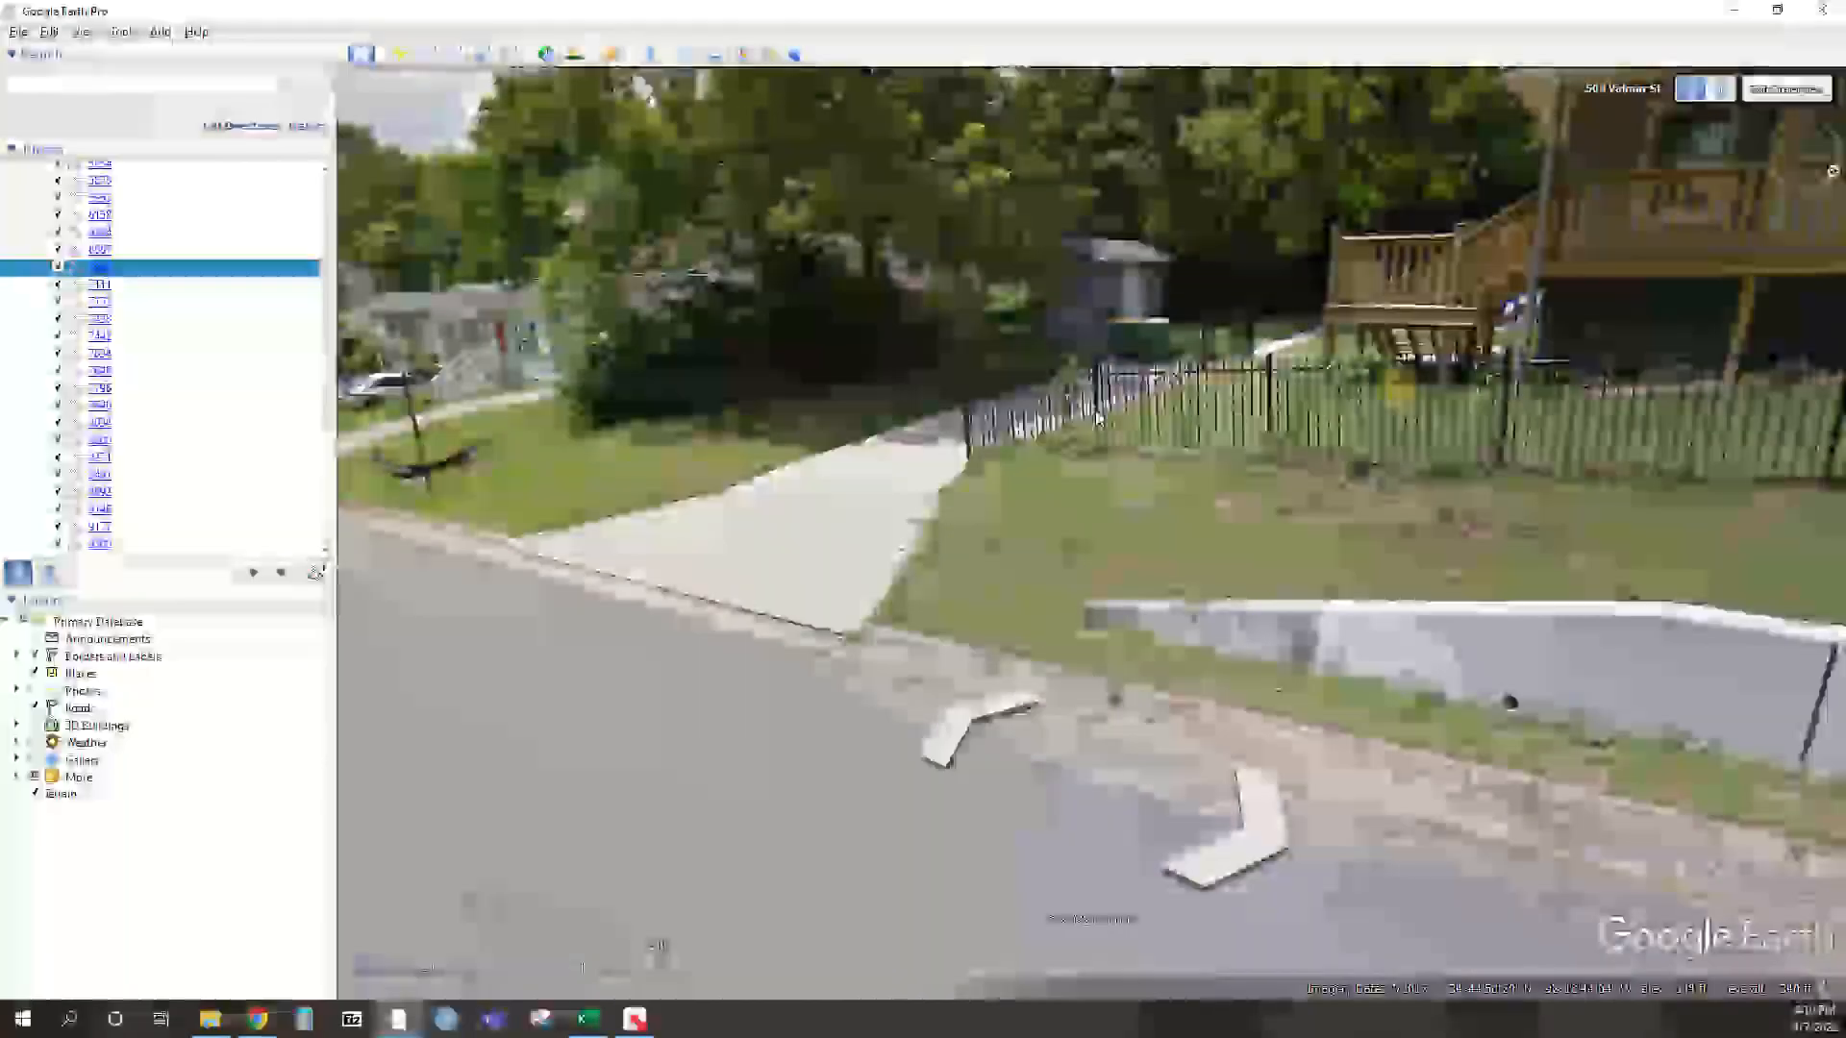
pyautogui.moveTo(495, 351); pyautogui.dragTo(838, 396)
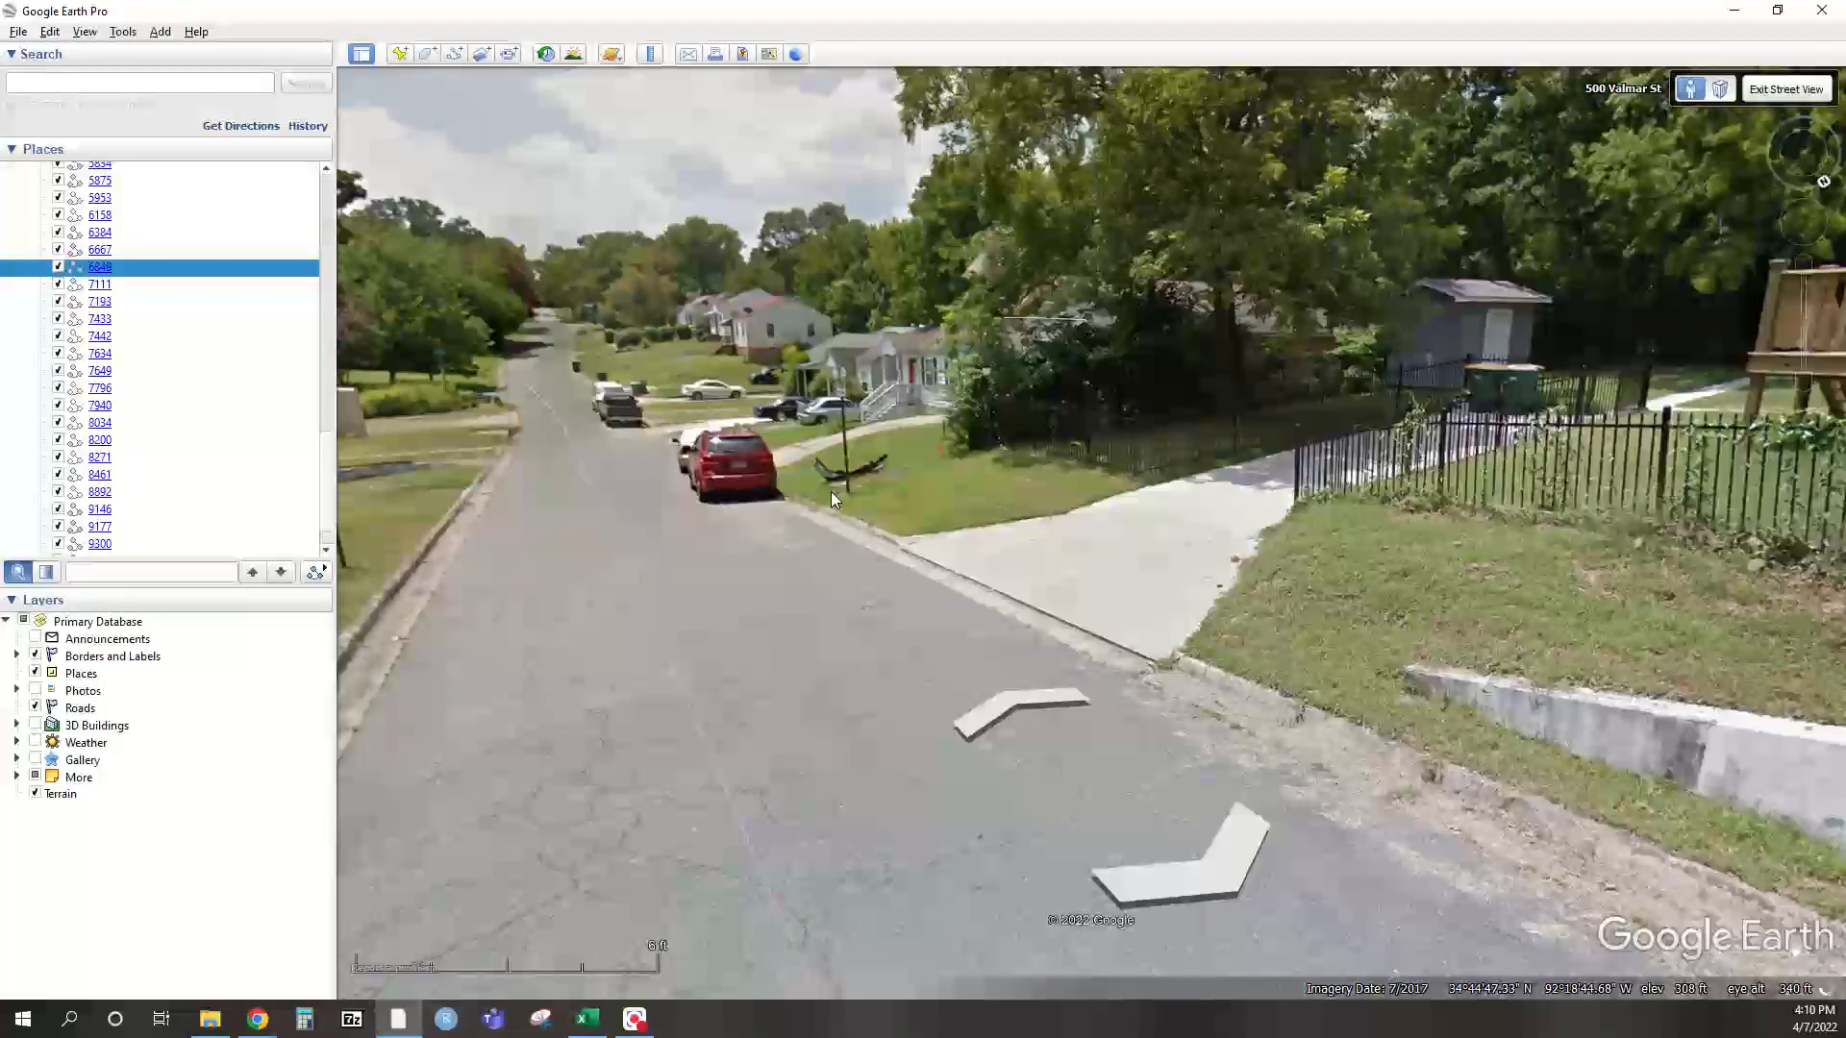
pyautogui.doubleClick(830, 493)
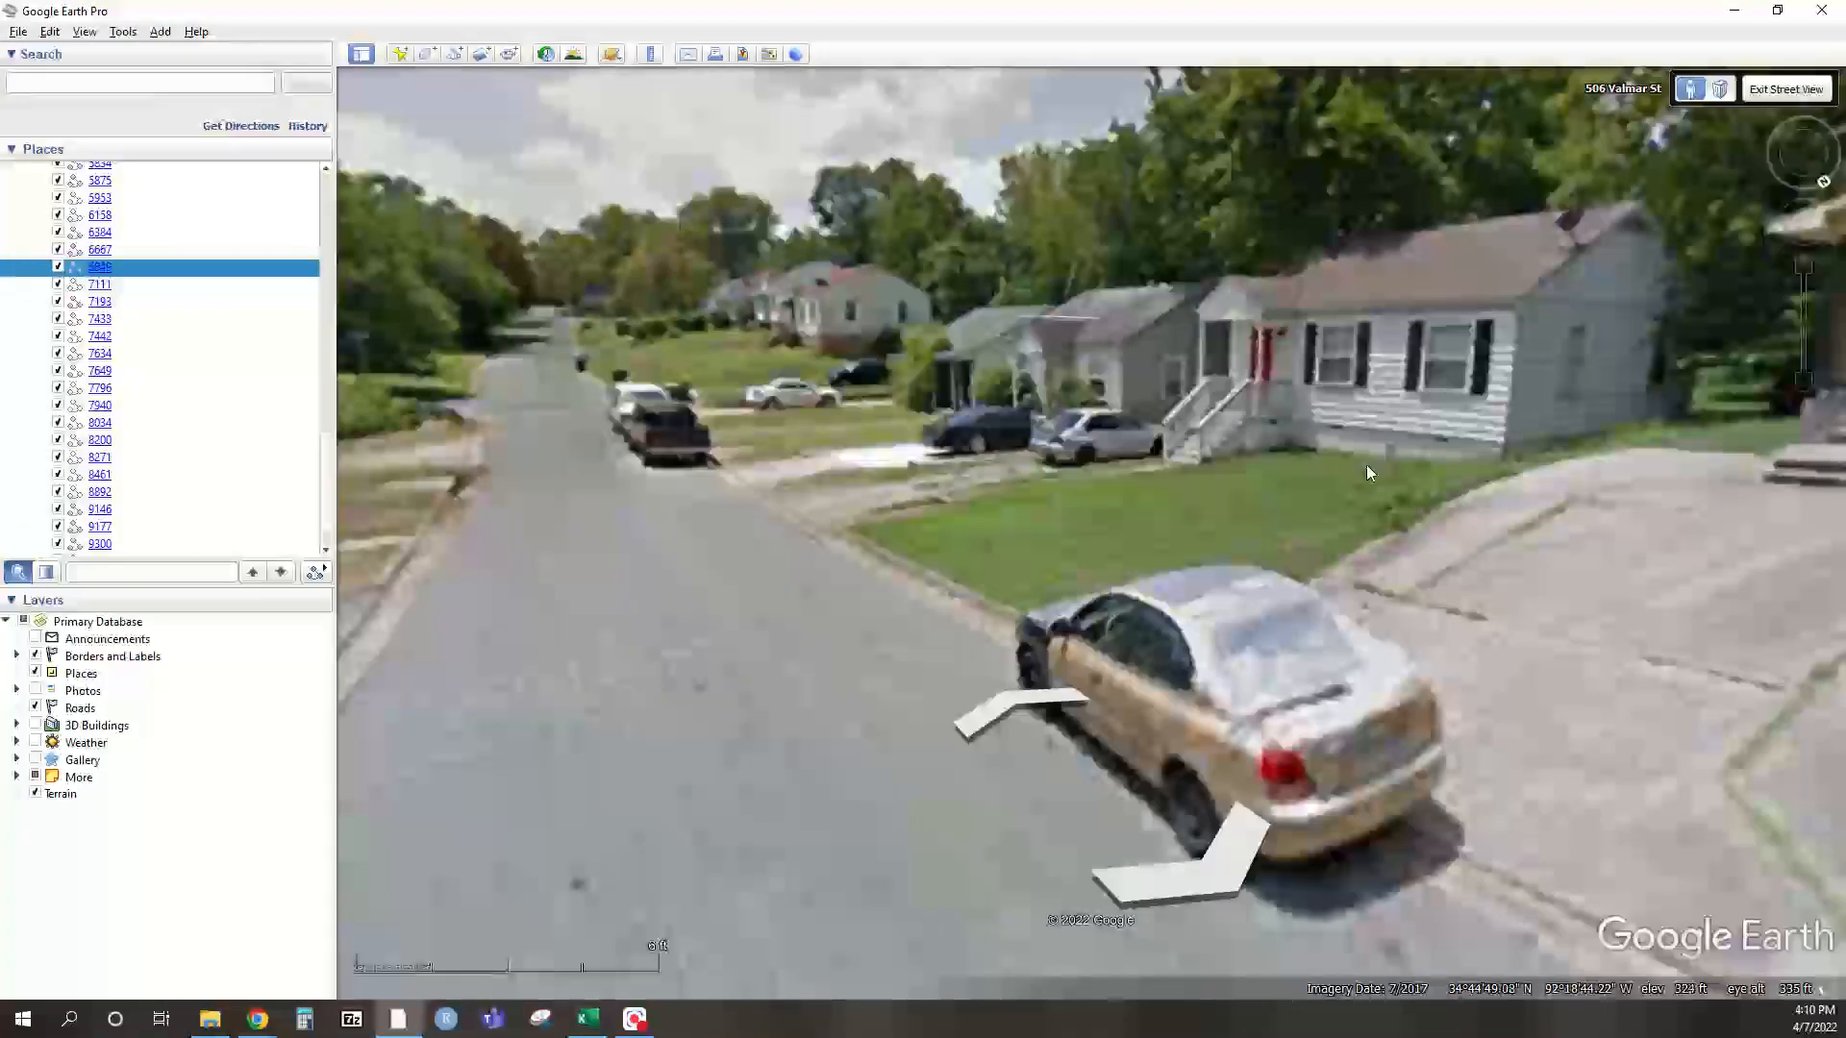
pyautogui.moveTo(1438, 503); pyautogui.dragTo(717, 454)
pyautogui.moveTo(1524, 350); pyautogui.dragTo(1124, 460)
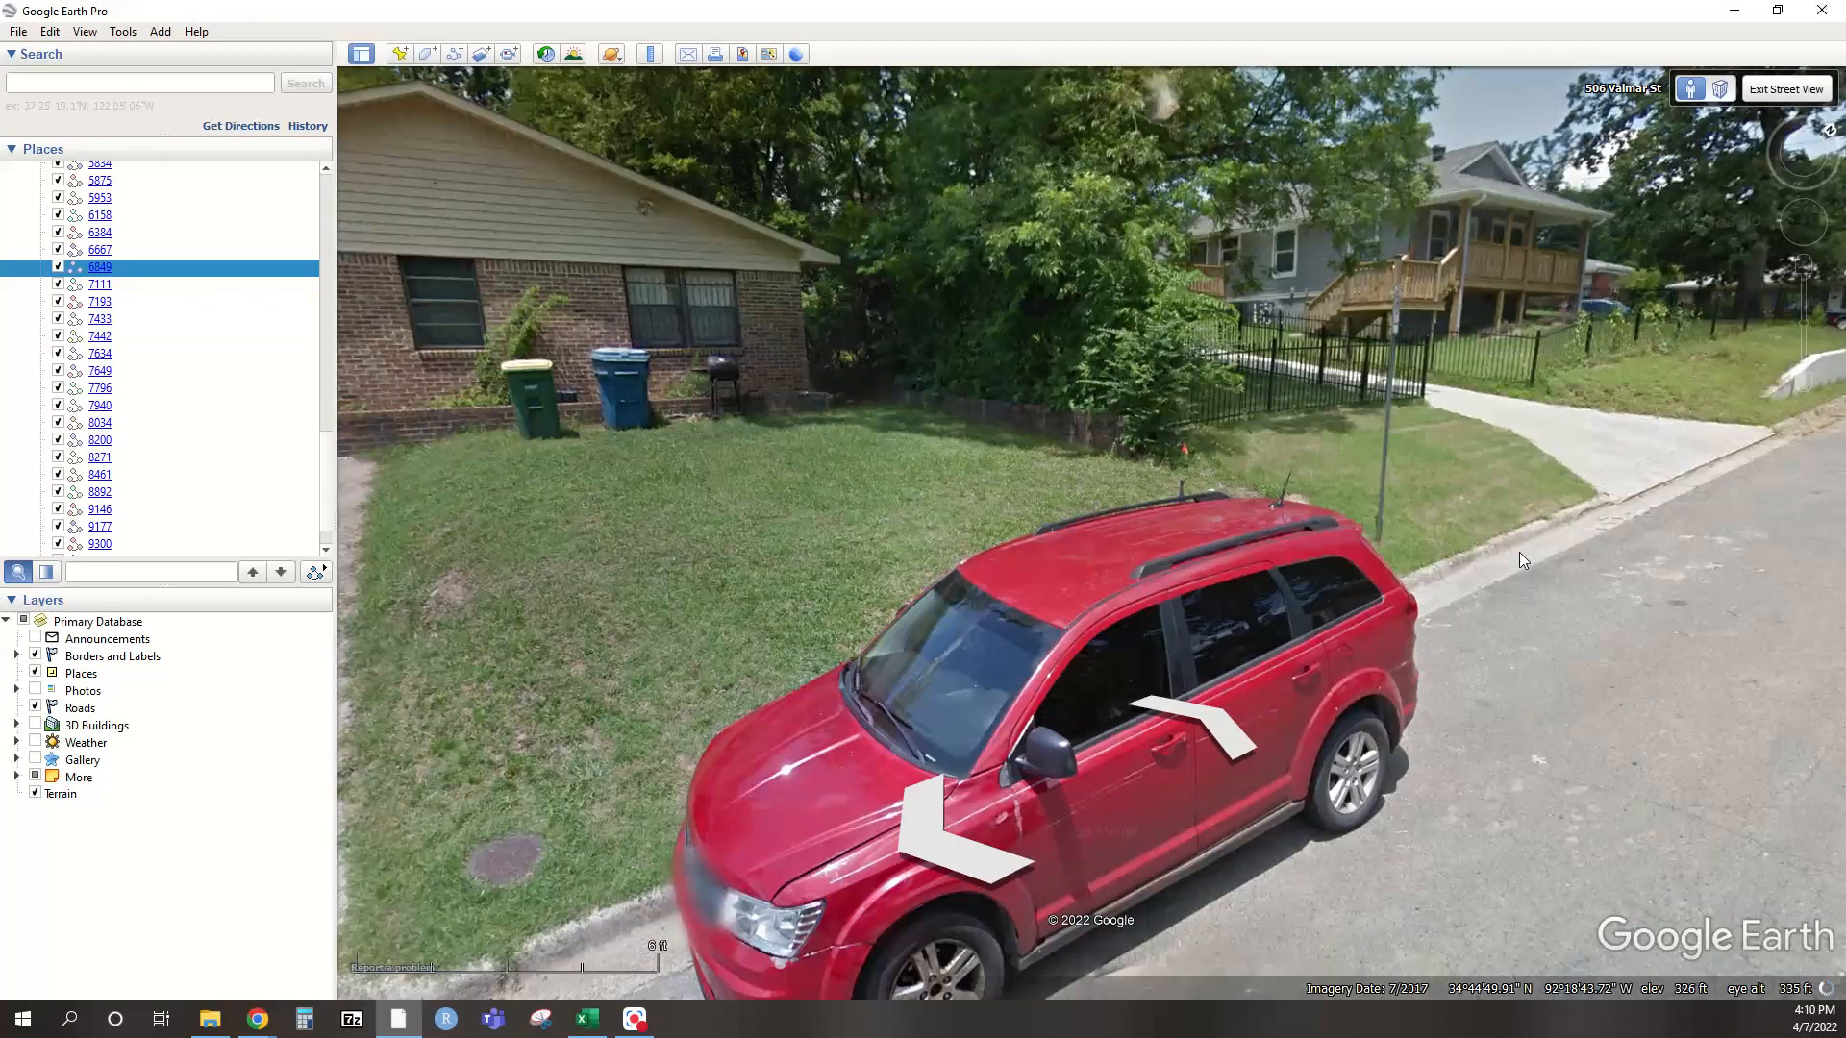
pyautogui.doubleClick(1519, 552)
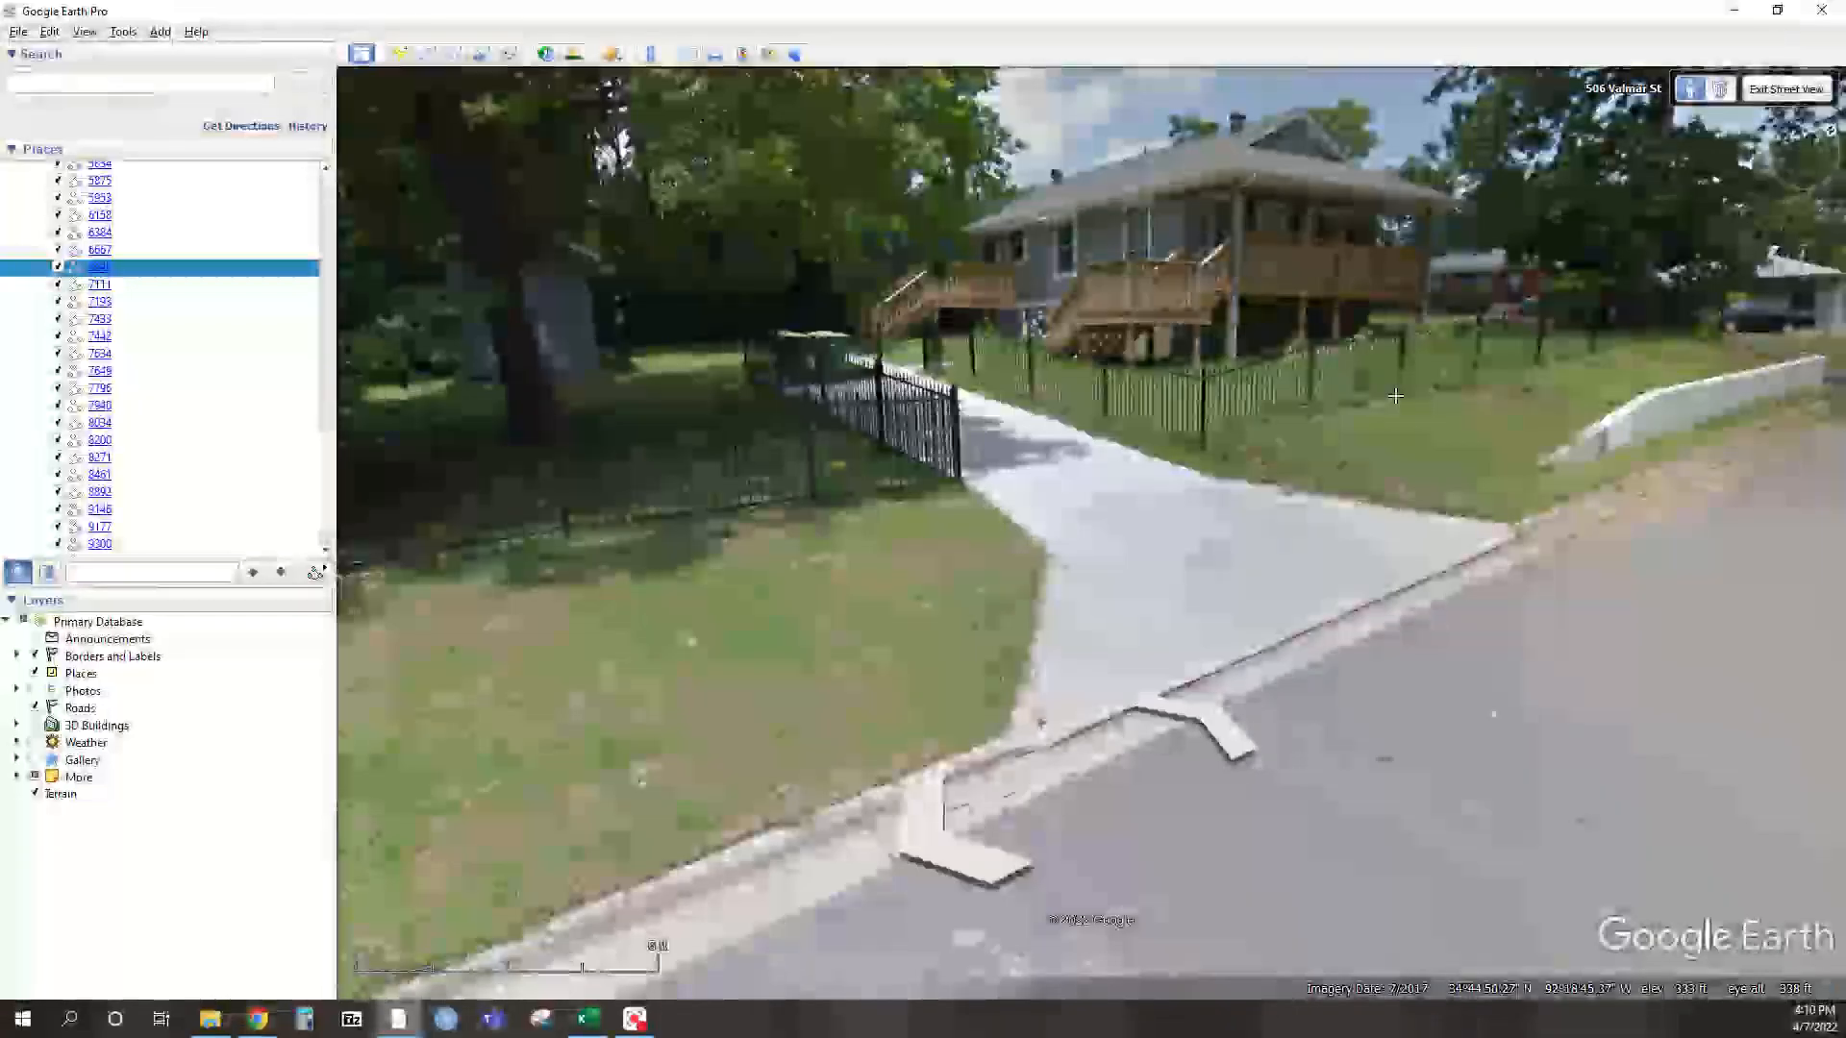
pyautogui.moveTo(1120, 356); pyautogui.dragTo(1622, 529)
pyautogui.moveTo(779, 511); pyautogui.dragTo(812, 377)
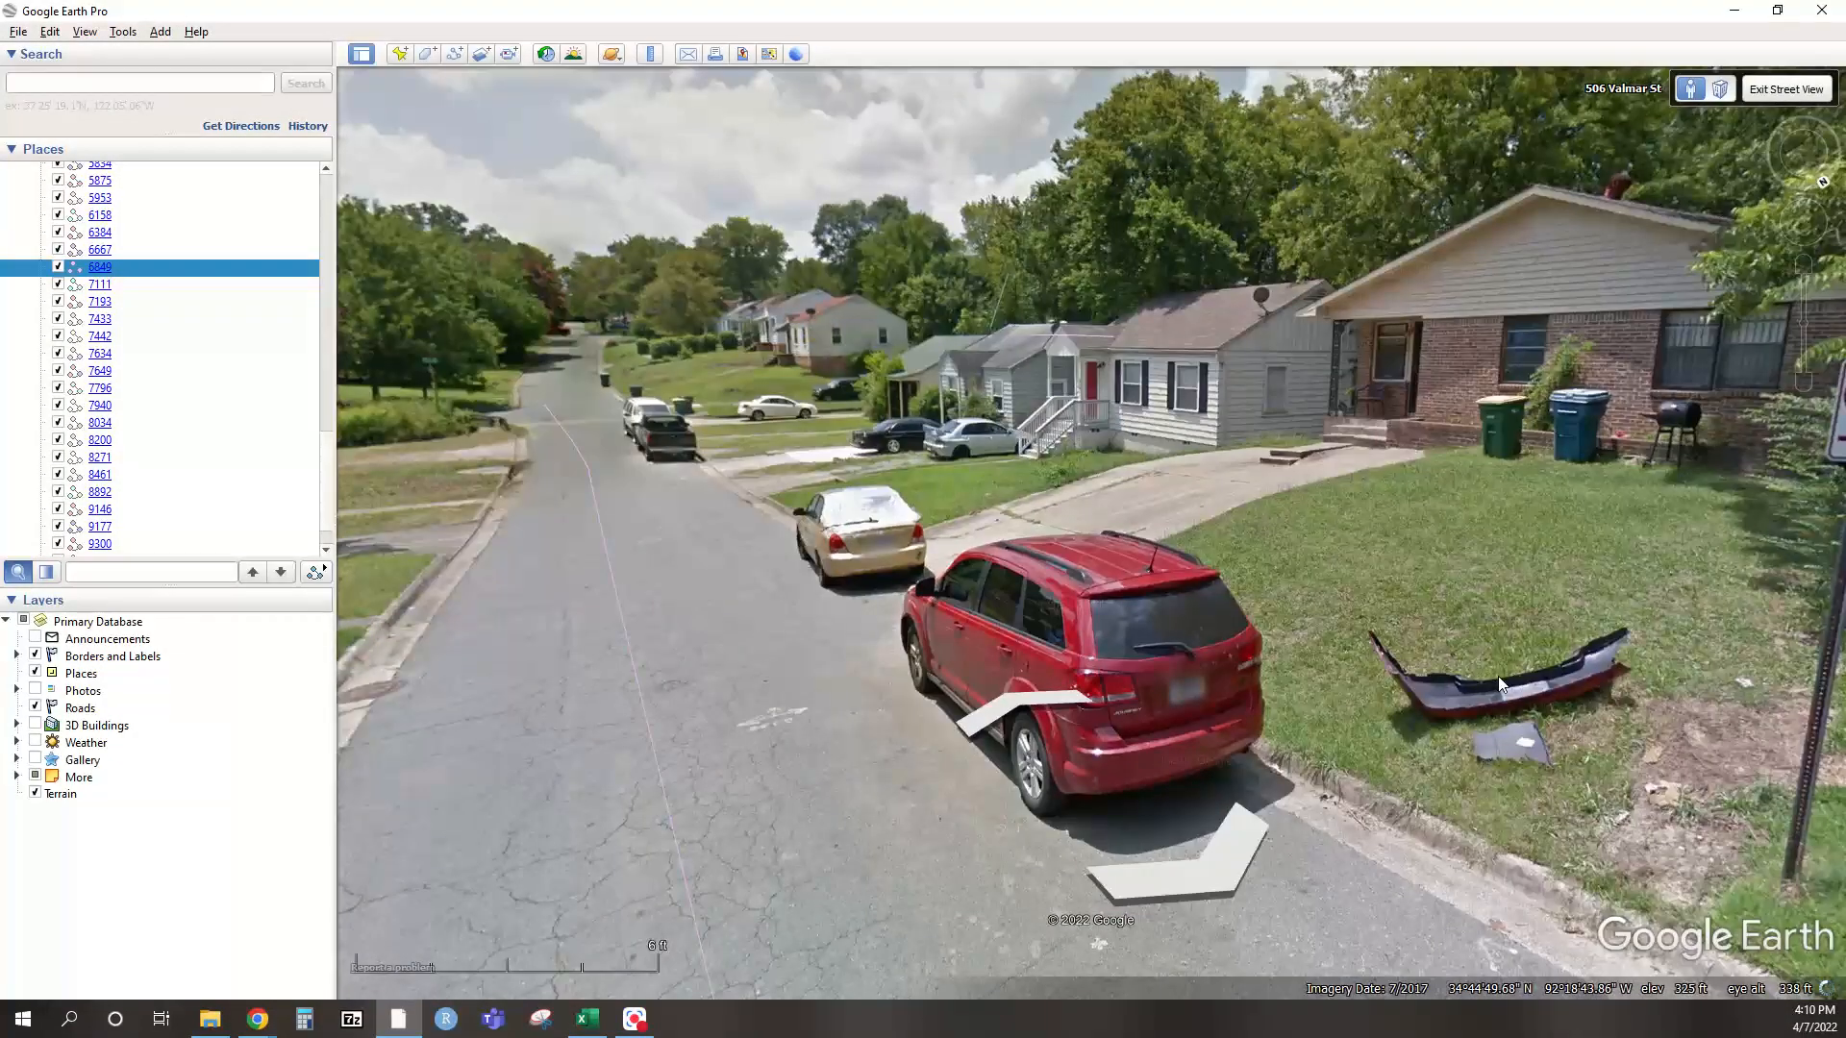
pyautogui.doubleClick(790, 521)
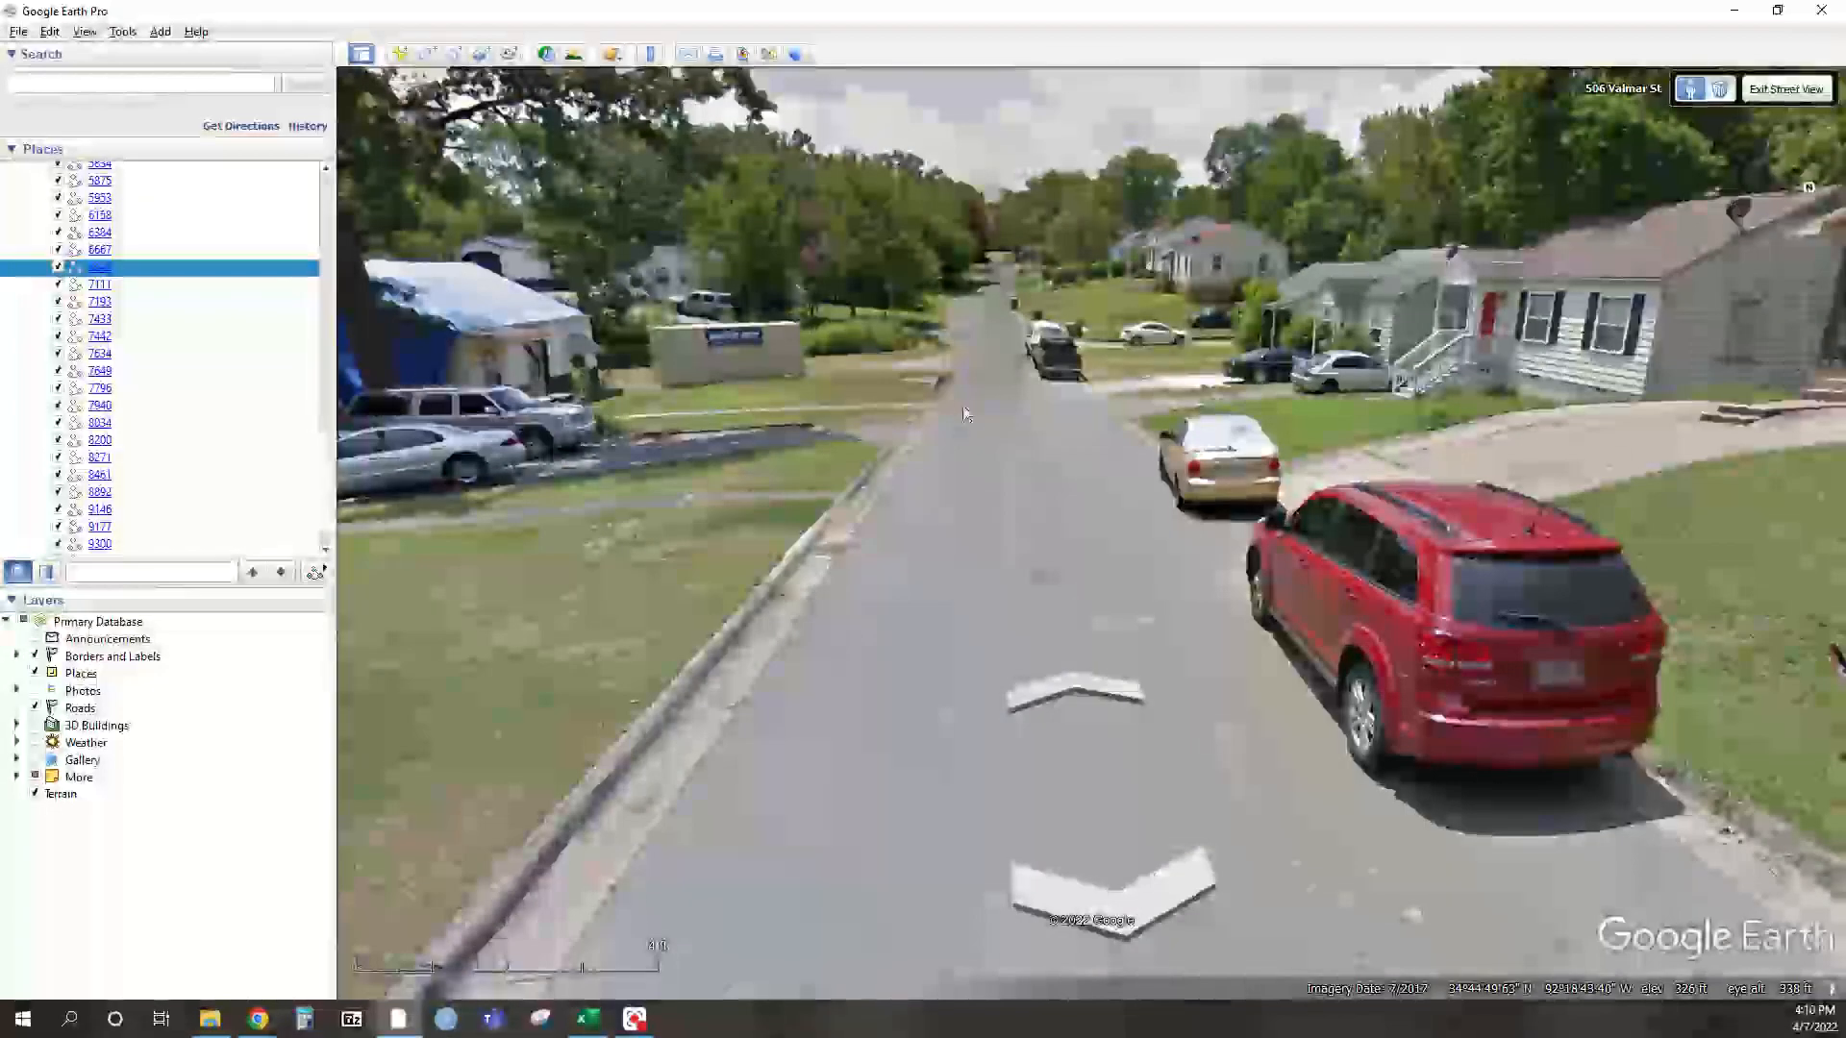
pyautogui.doubleClick(997, 344)
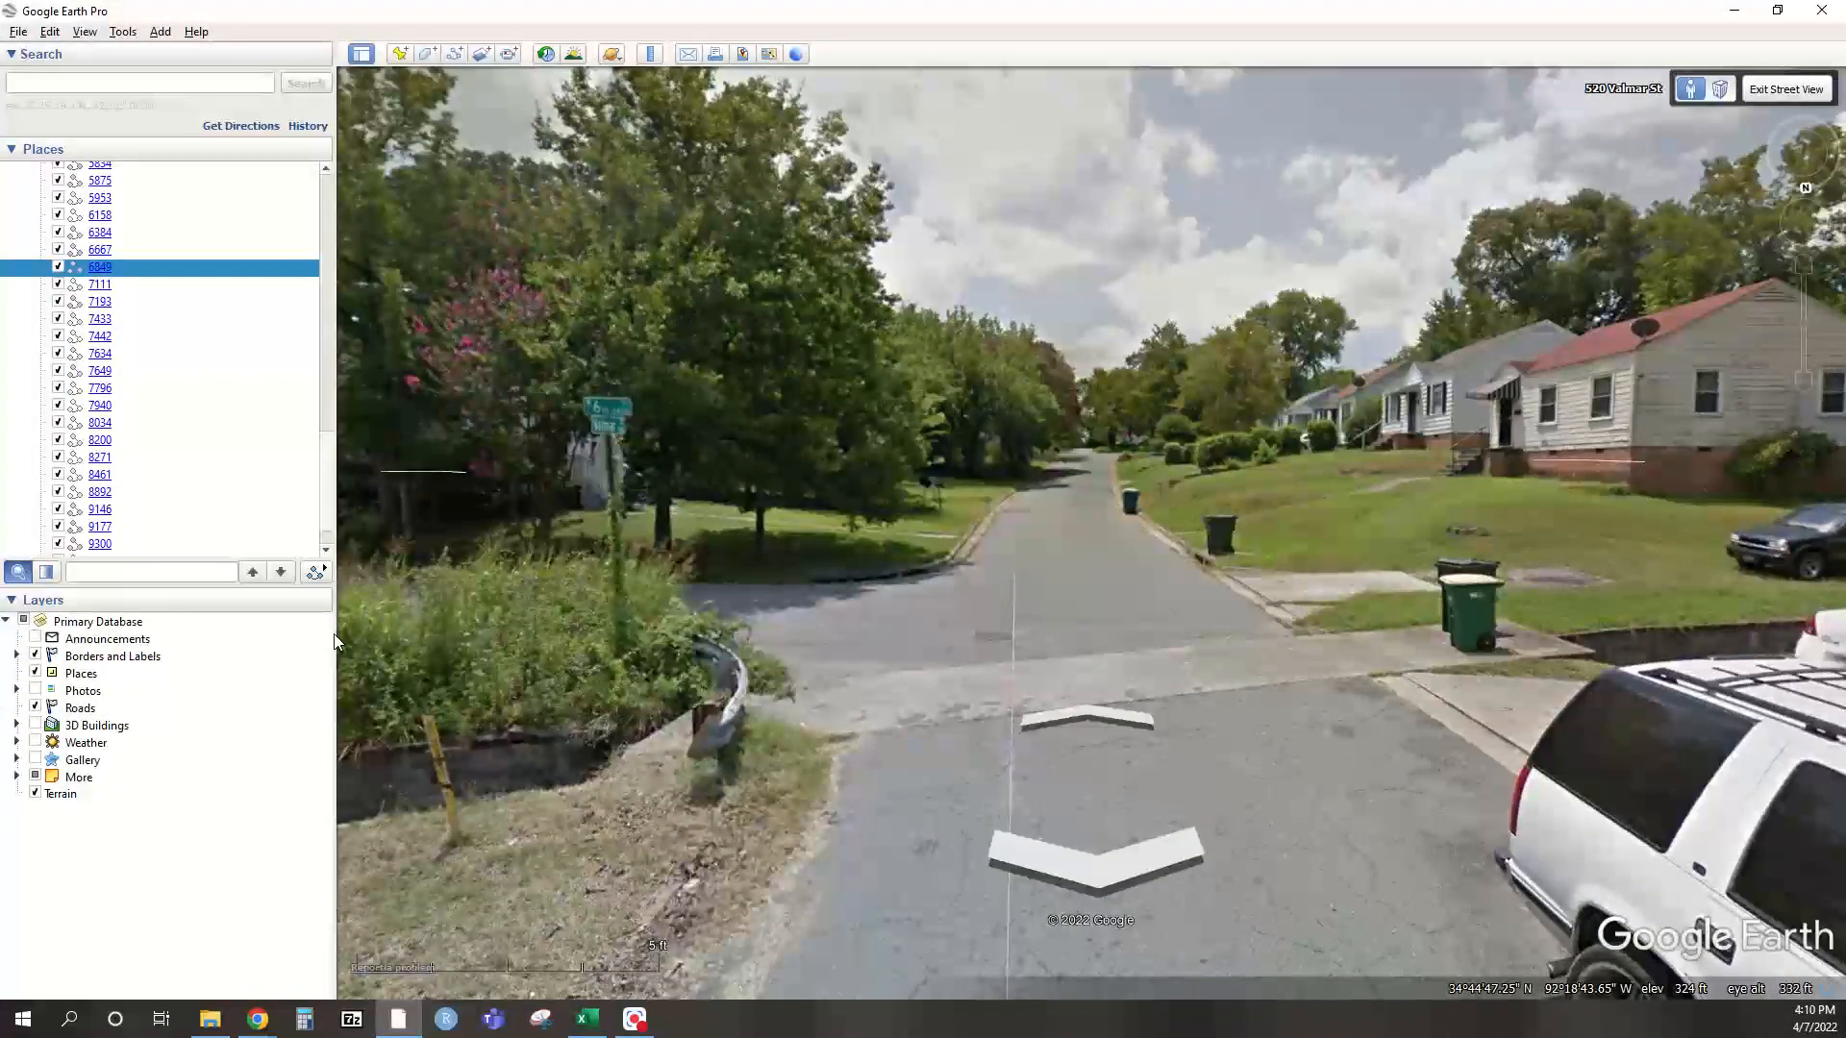
pyautogui.hotkey('alt', 'Tab')
pyautogui.moveTo(655, 142); pyautogui.dragTo(658, 141)
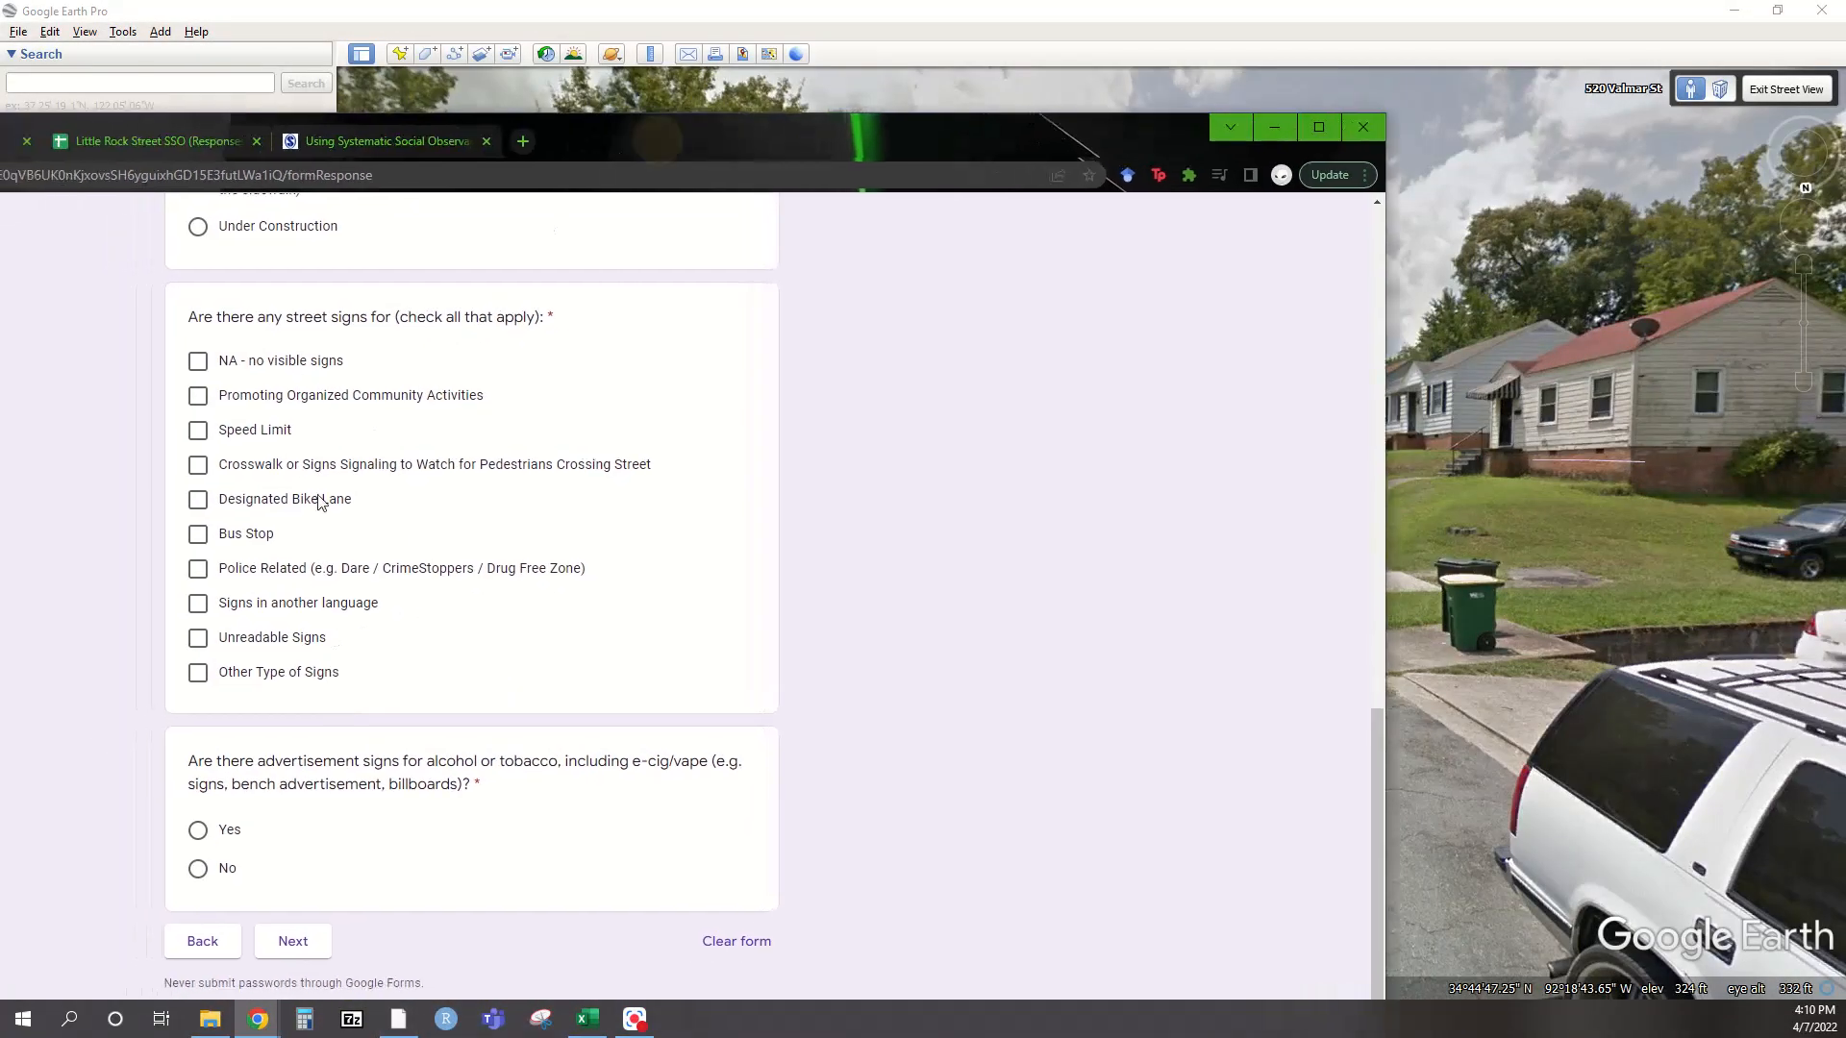
# Check Other Type of Signs, answer No on advertising, go to Physical Disorder, then show Street View
pyautogui.click(252, 674)
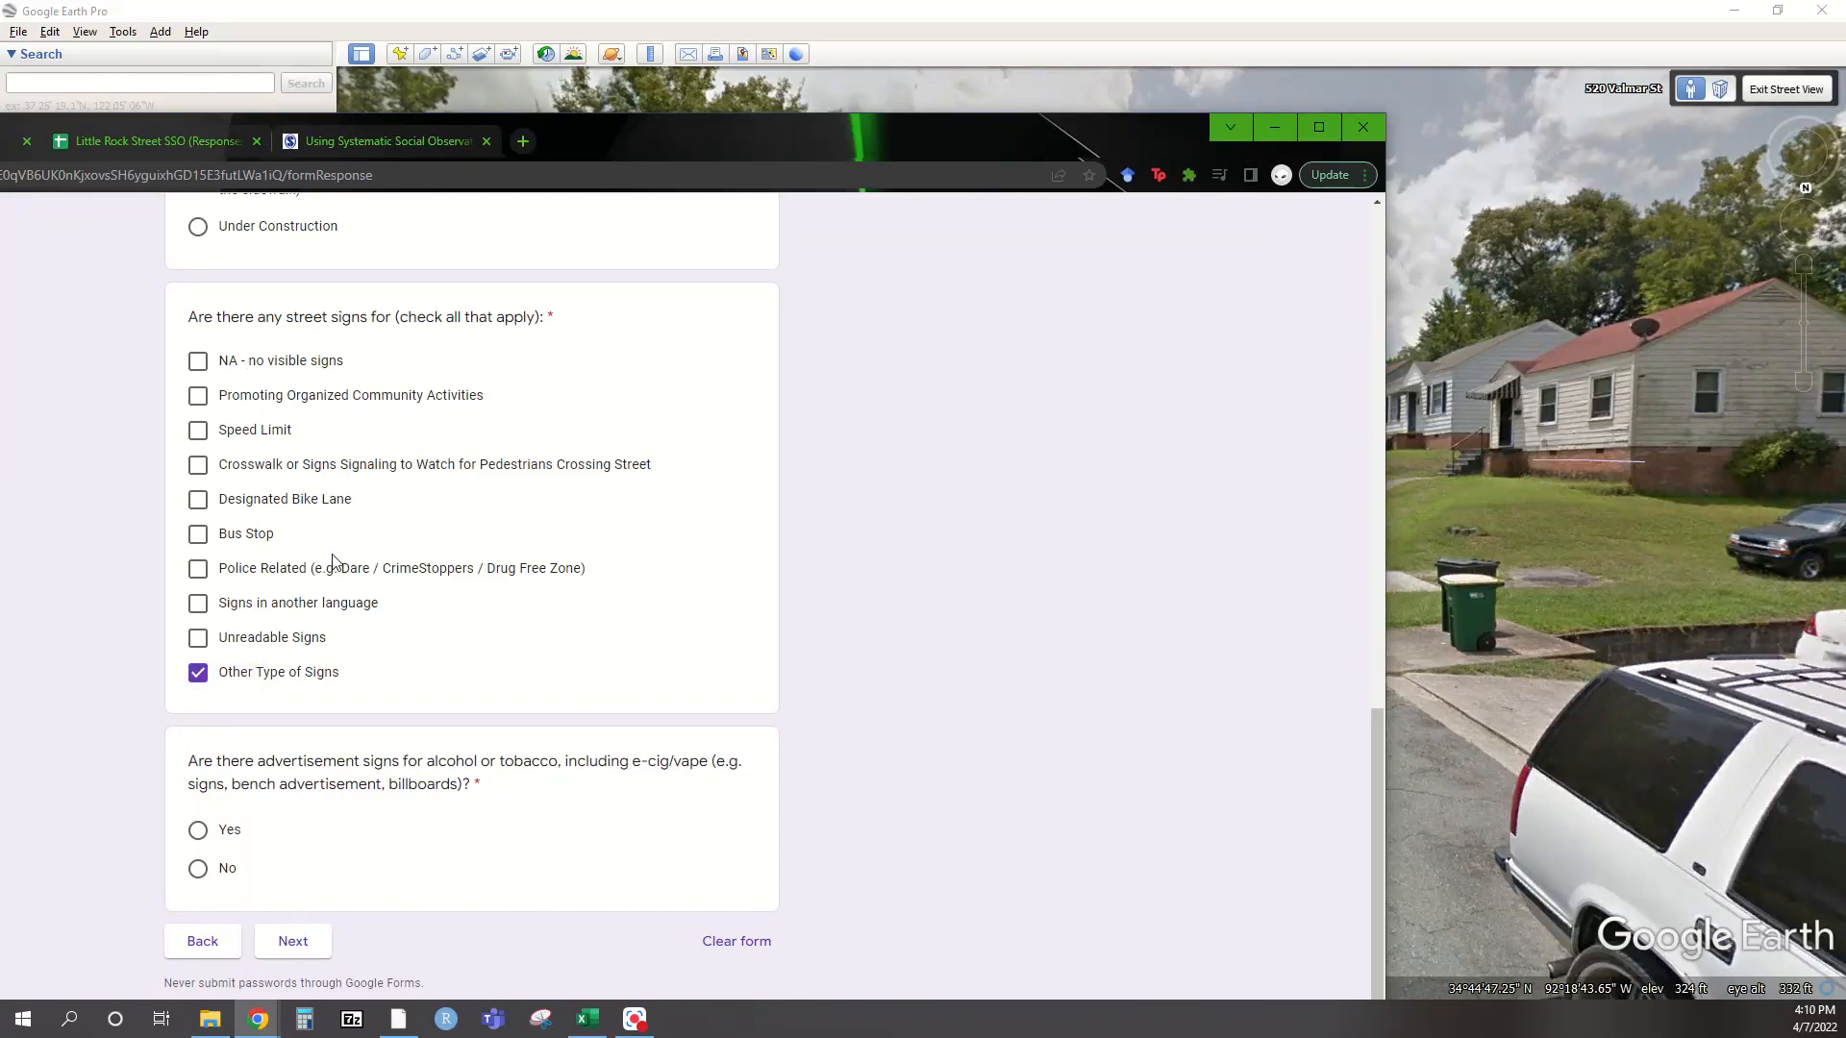
pyautogui.click(197, 871)
pyautogui.click(293, 942)
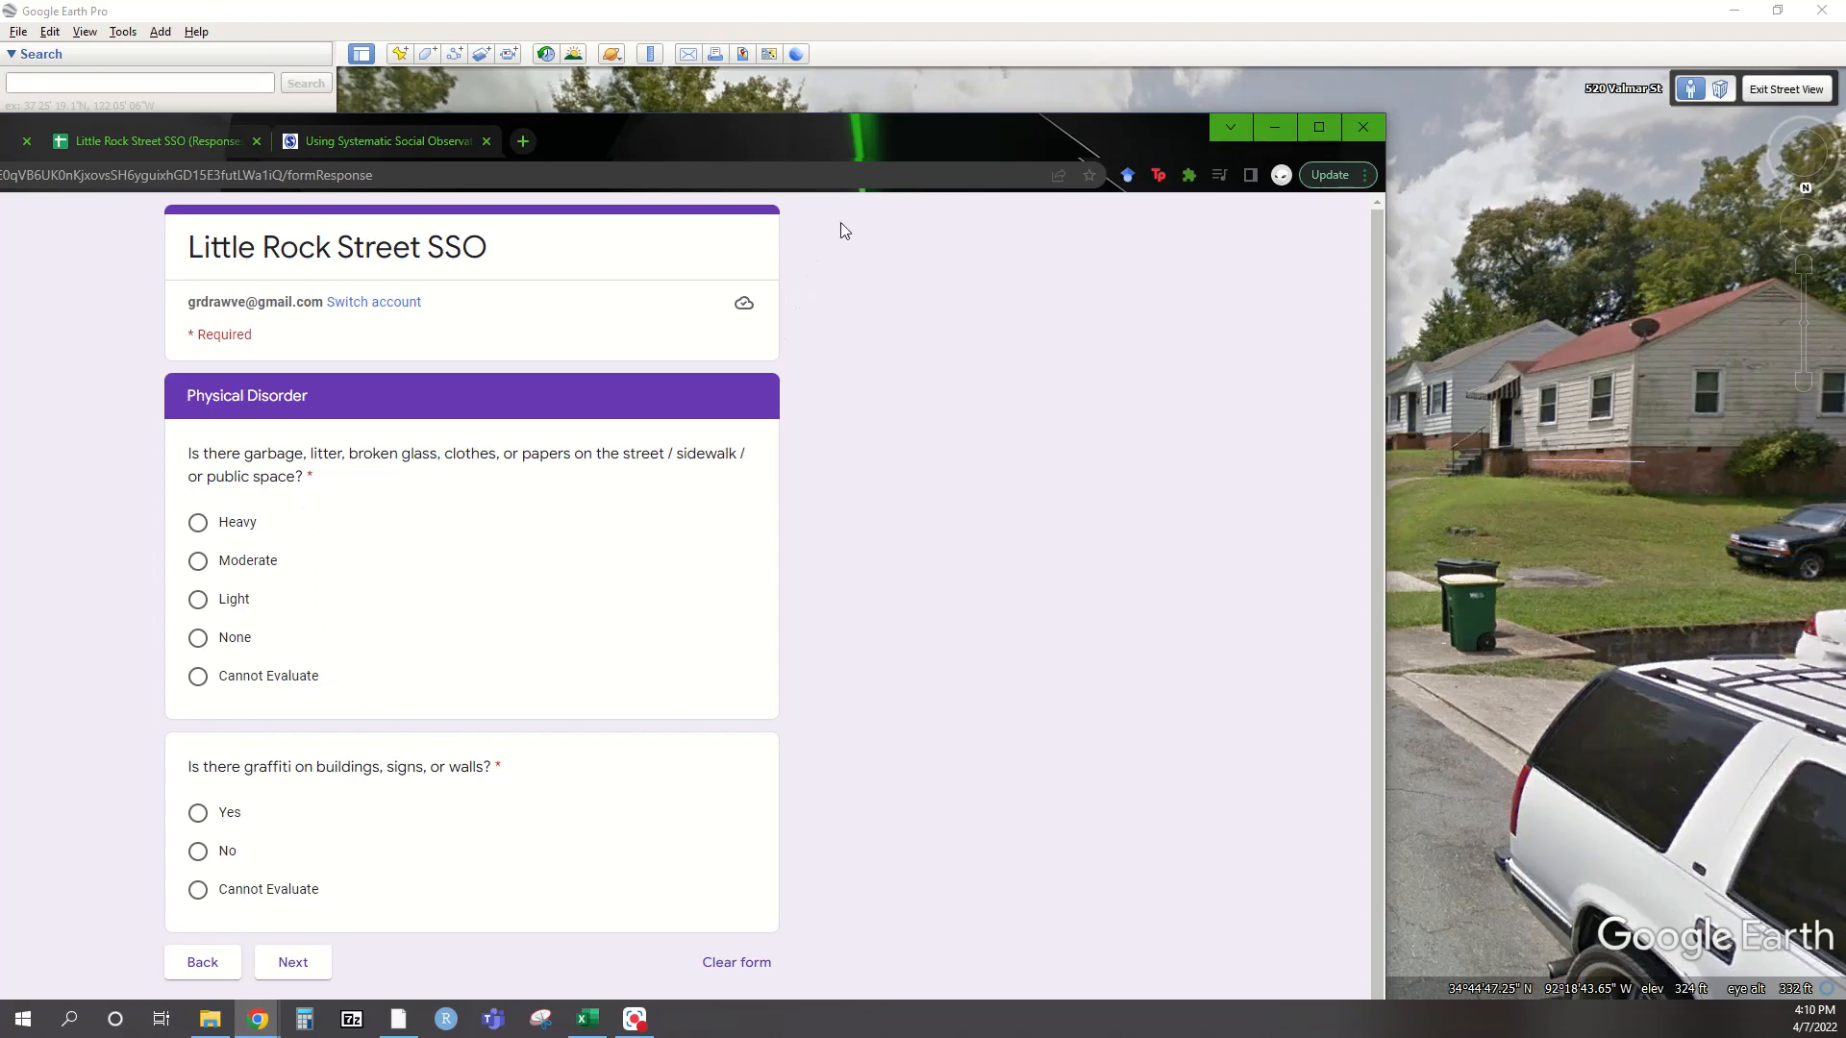
pyautogui.doubleClick(892, 132)
pyautogui.click(1069, 586)
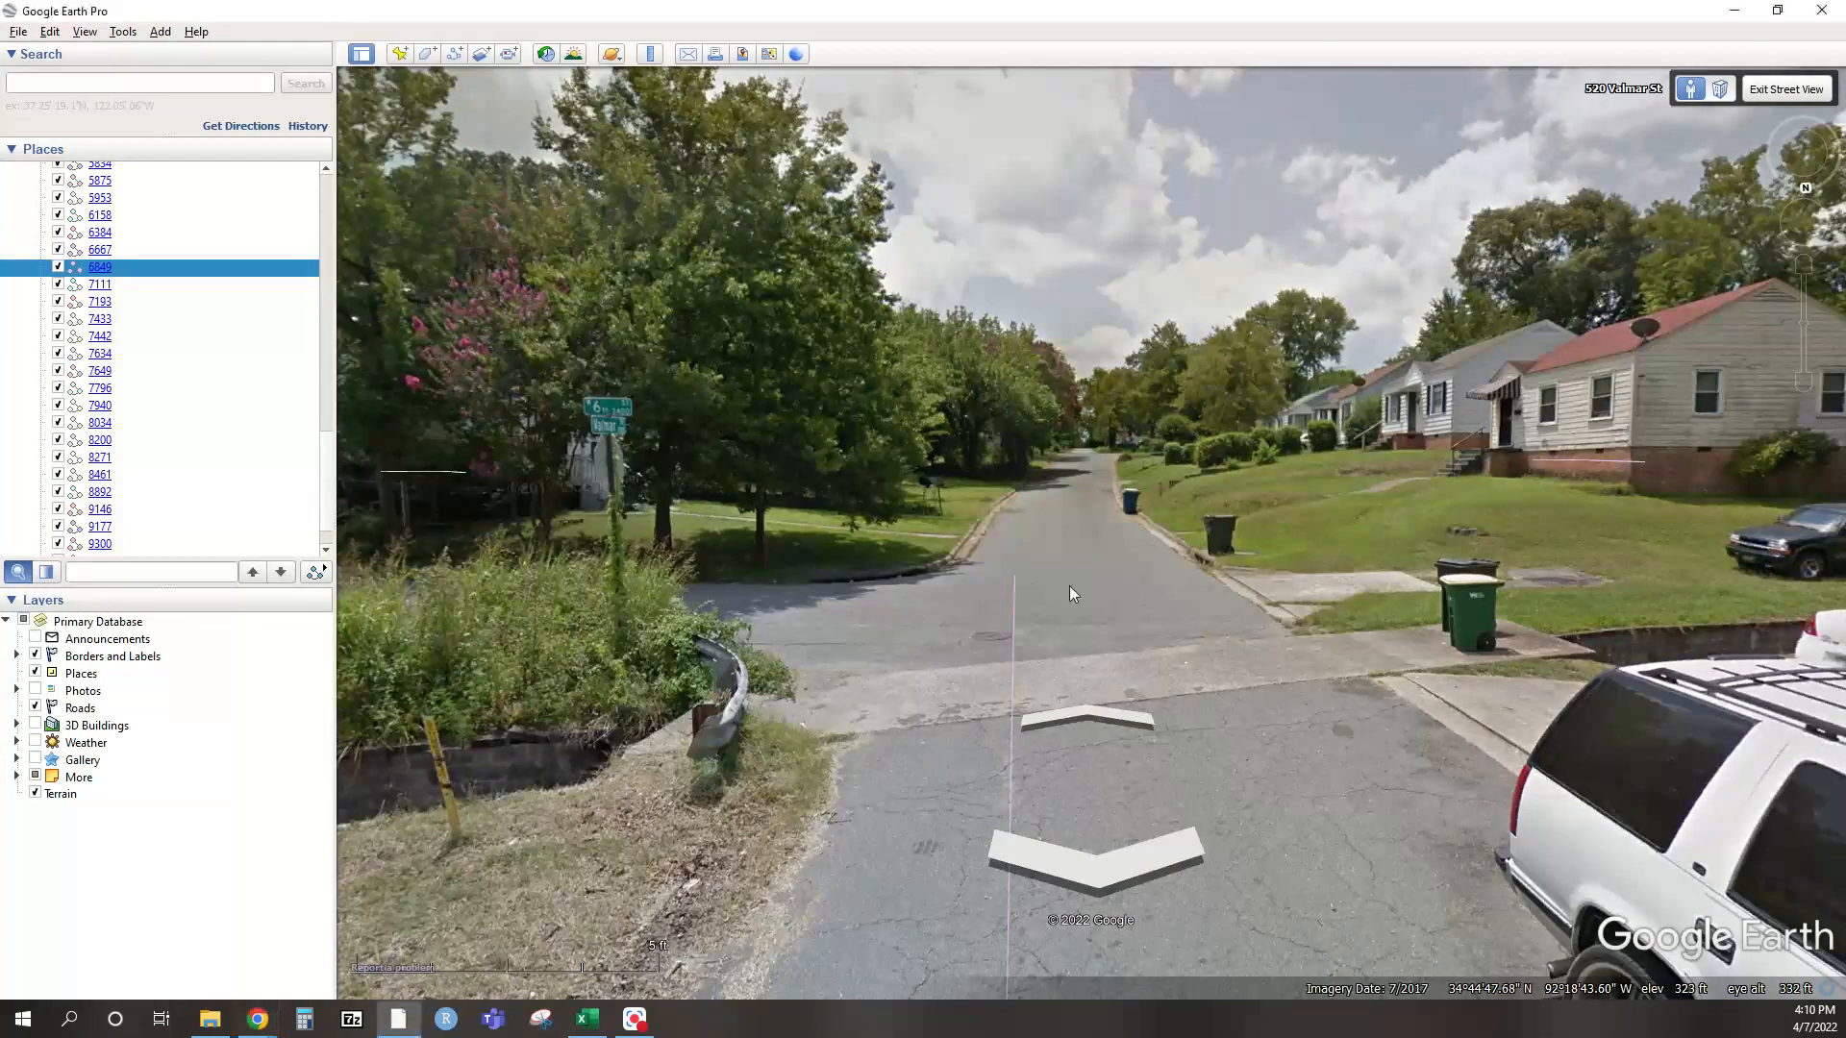
pyautogui.scroll(1, 1069, 585)
pyautogui.moveTo(1069, 585); pyautogui.dragTo(1256, 552)
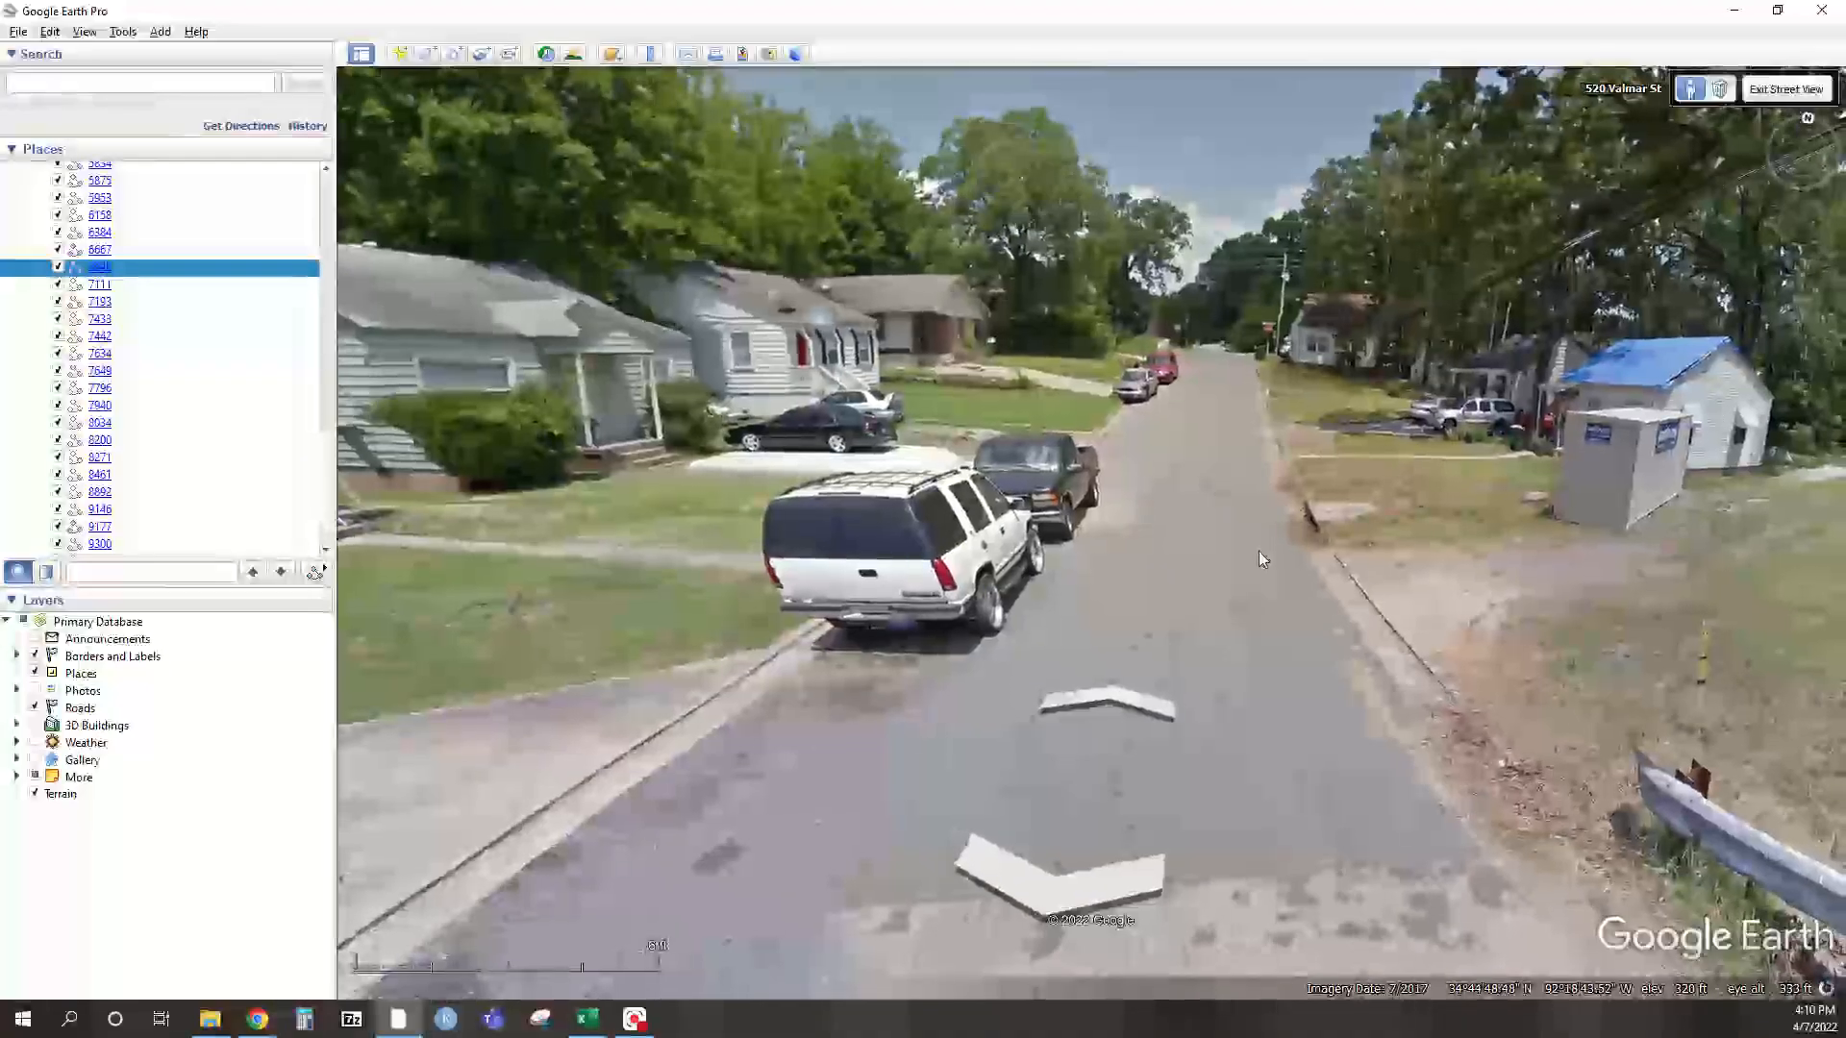
pyautogui.doubleClick(1304, 605)
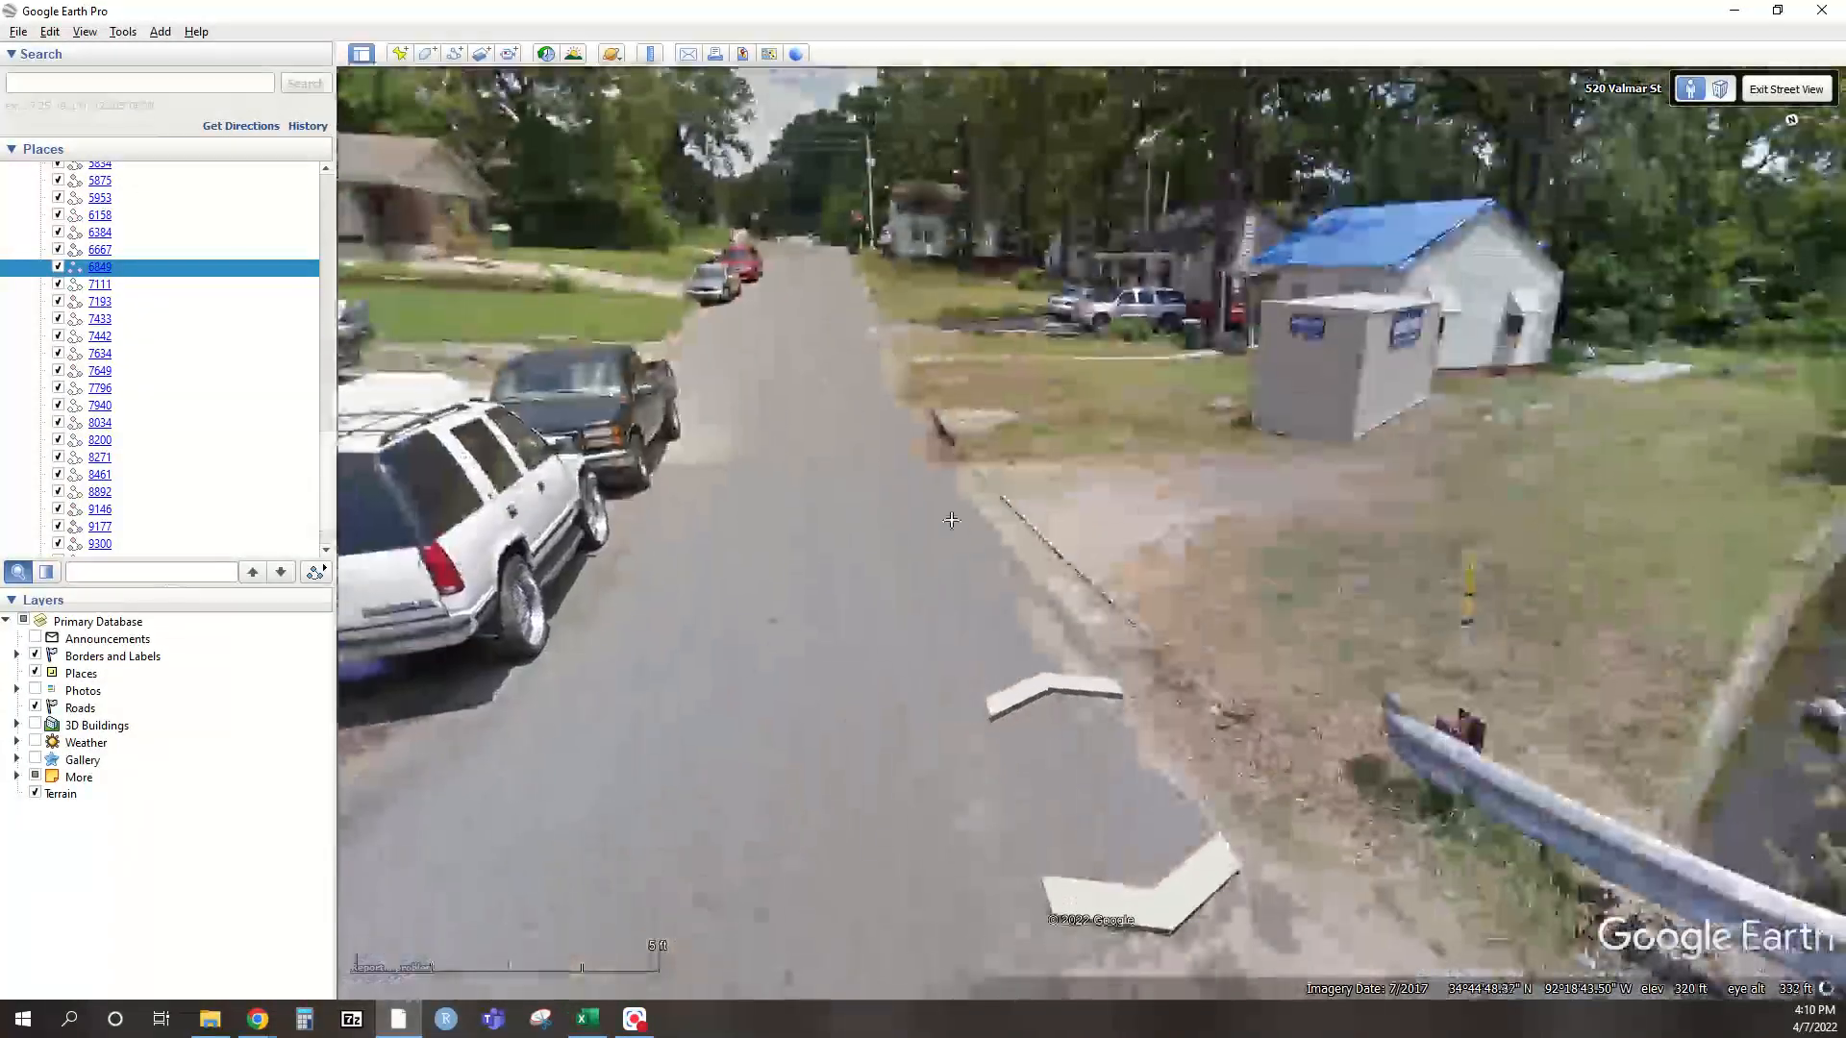
pyautogui.doubleClick(1307, 588)
pyautogui.moveTo(513, 335); pyautogui.dragTo(1313, 562)
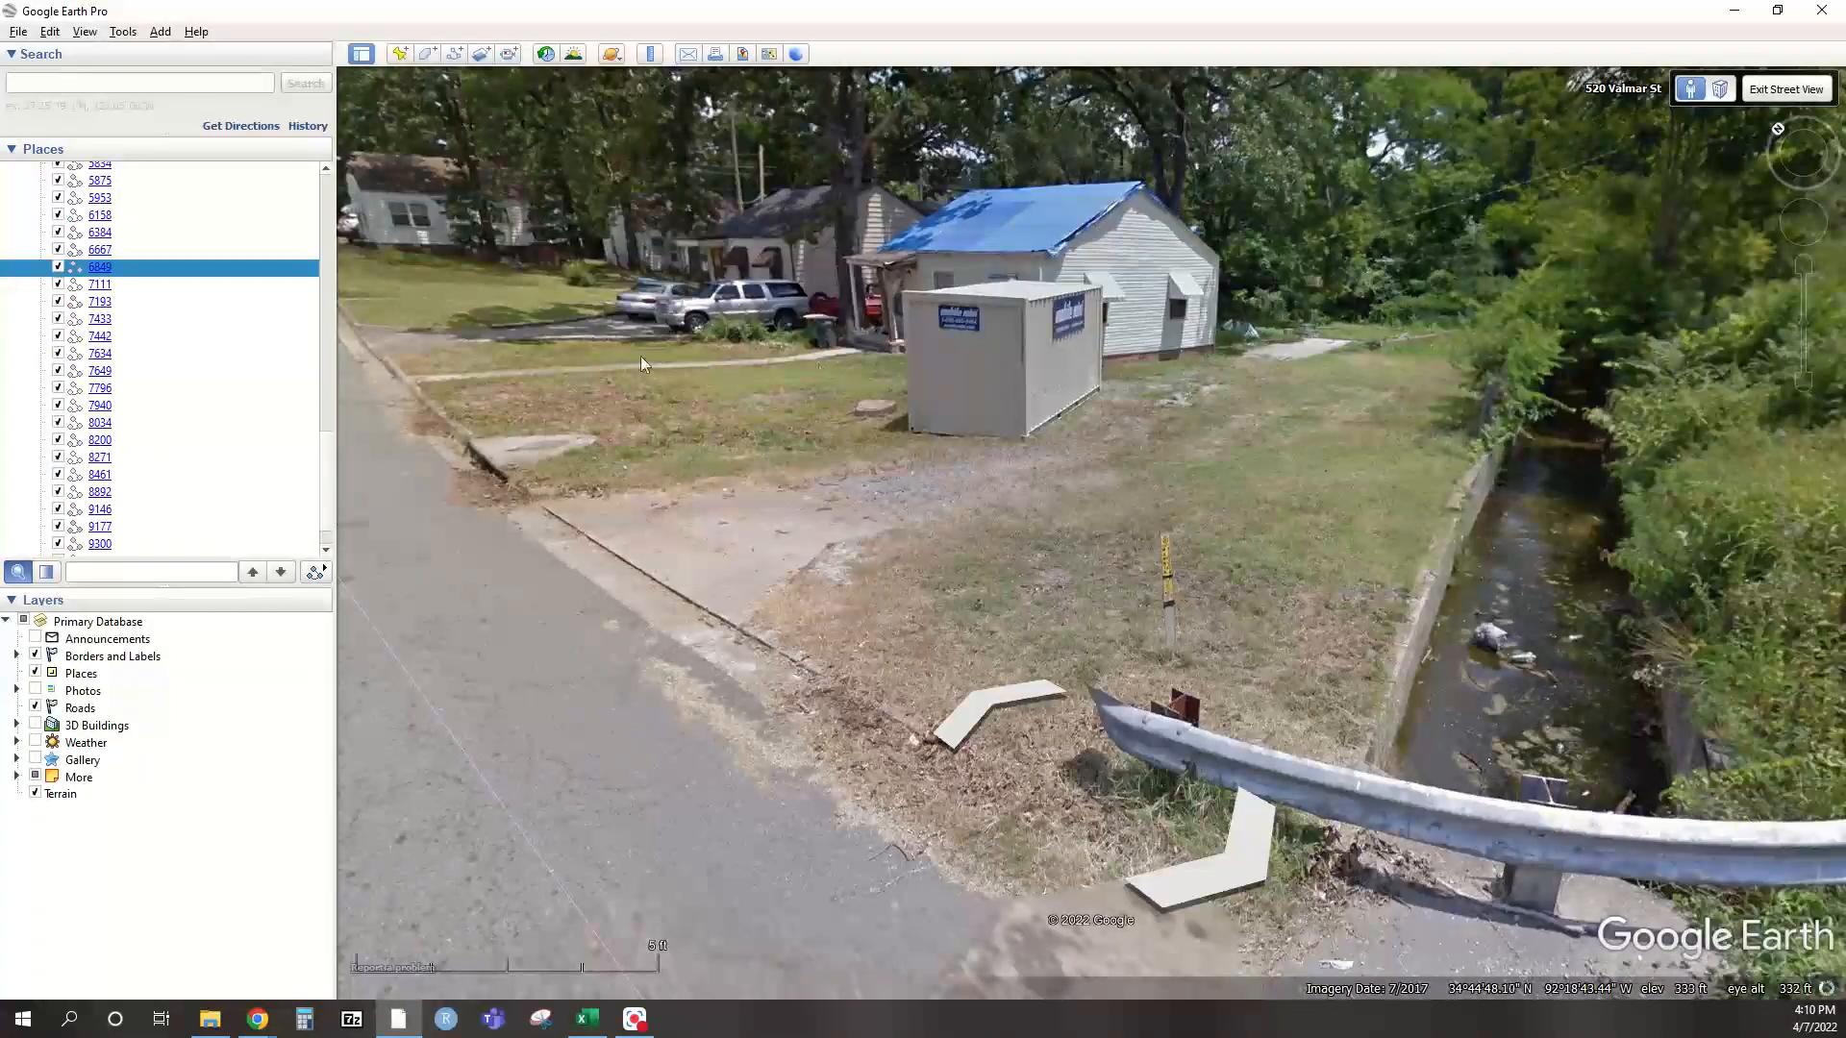
pyautogui.moveTo(764, 350); pyautogui.dragTo(1064, 400)
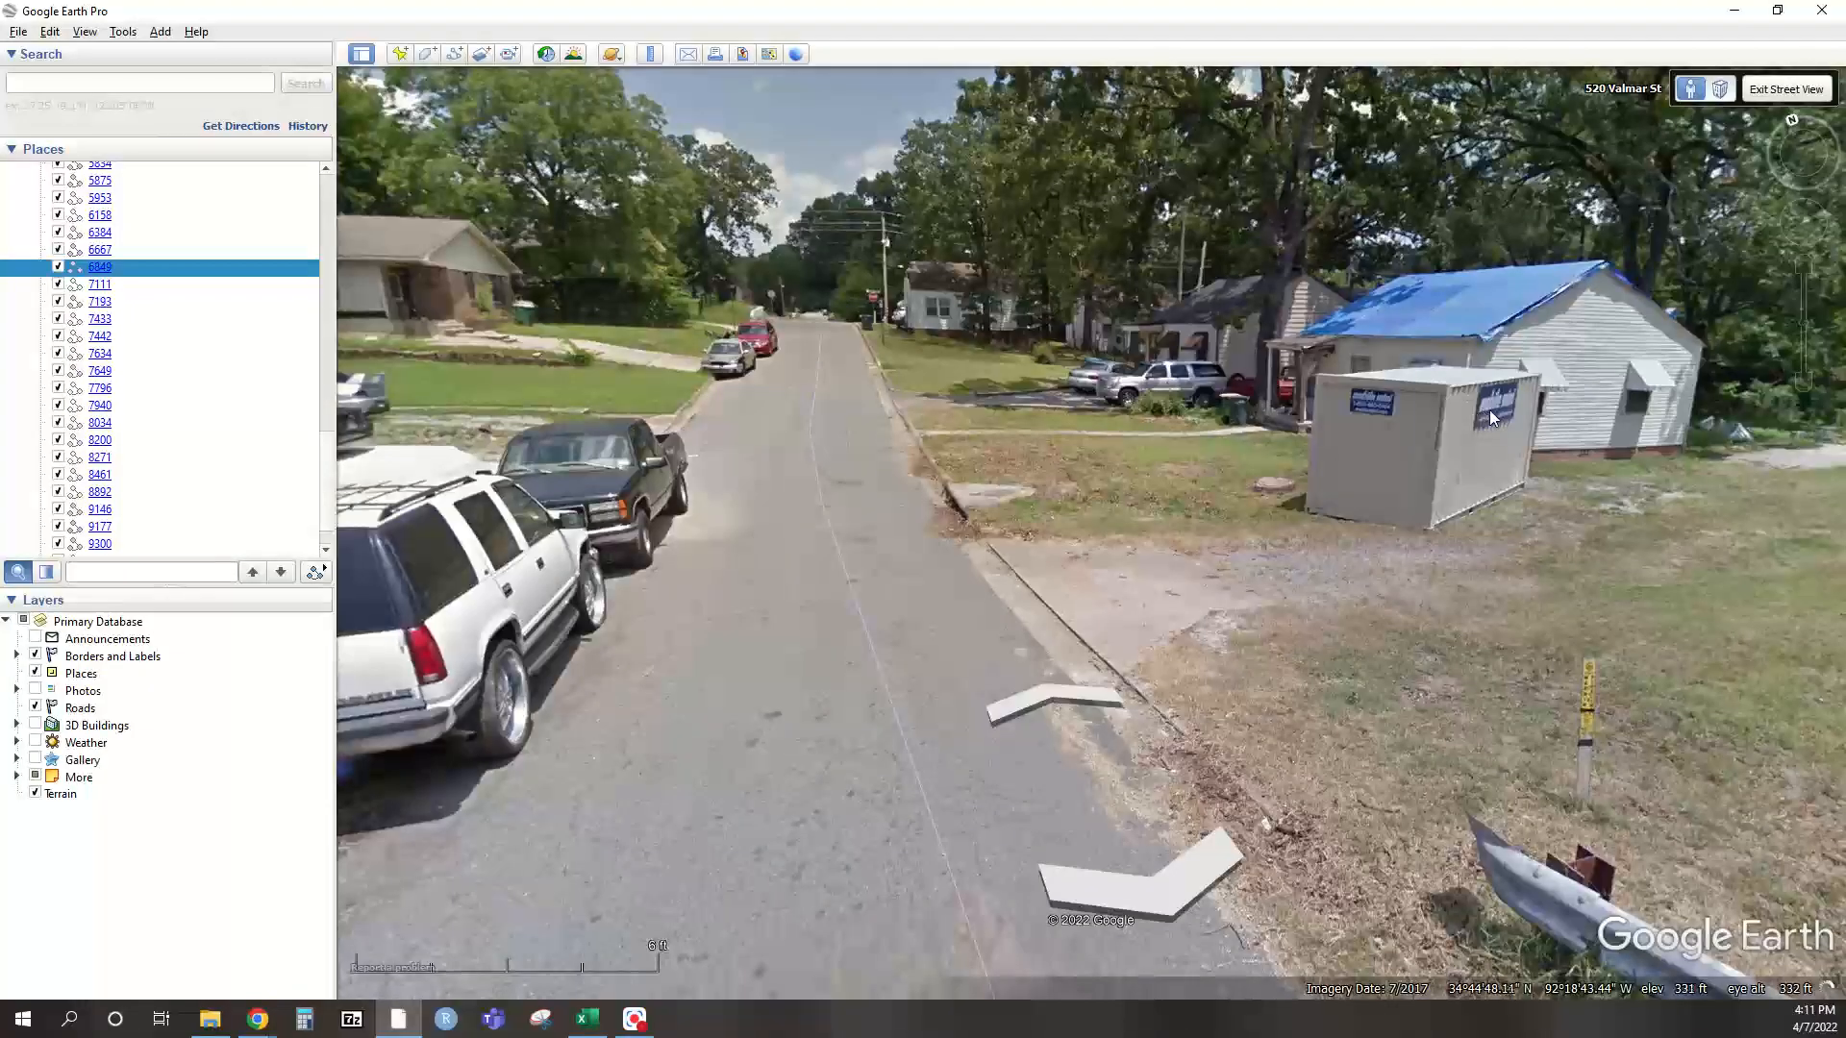
pyautogui.click(764, 406)
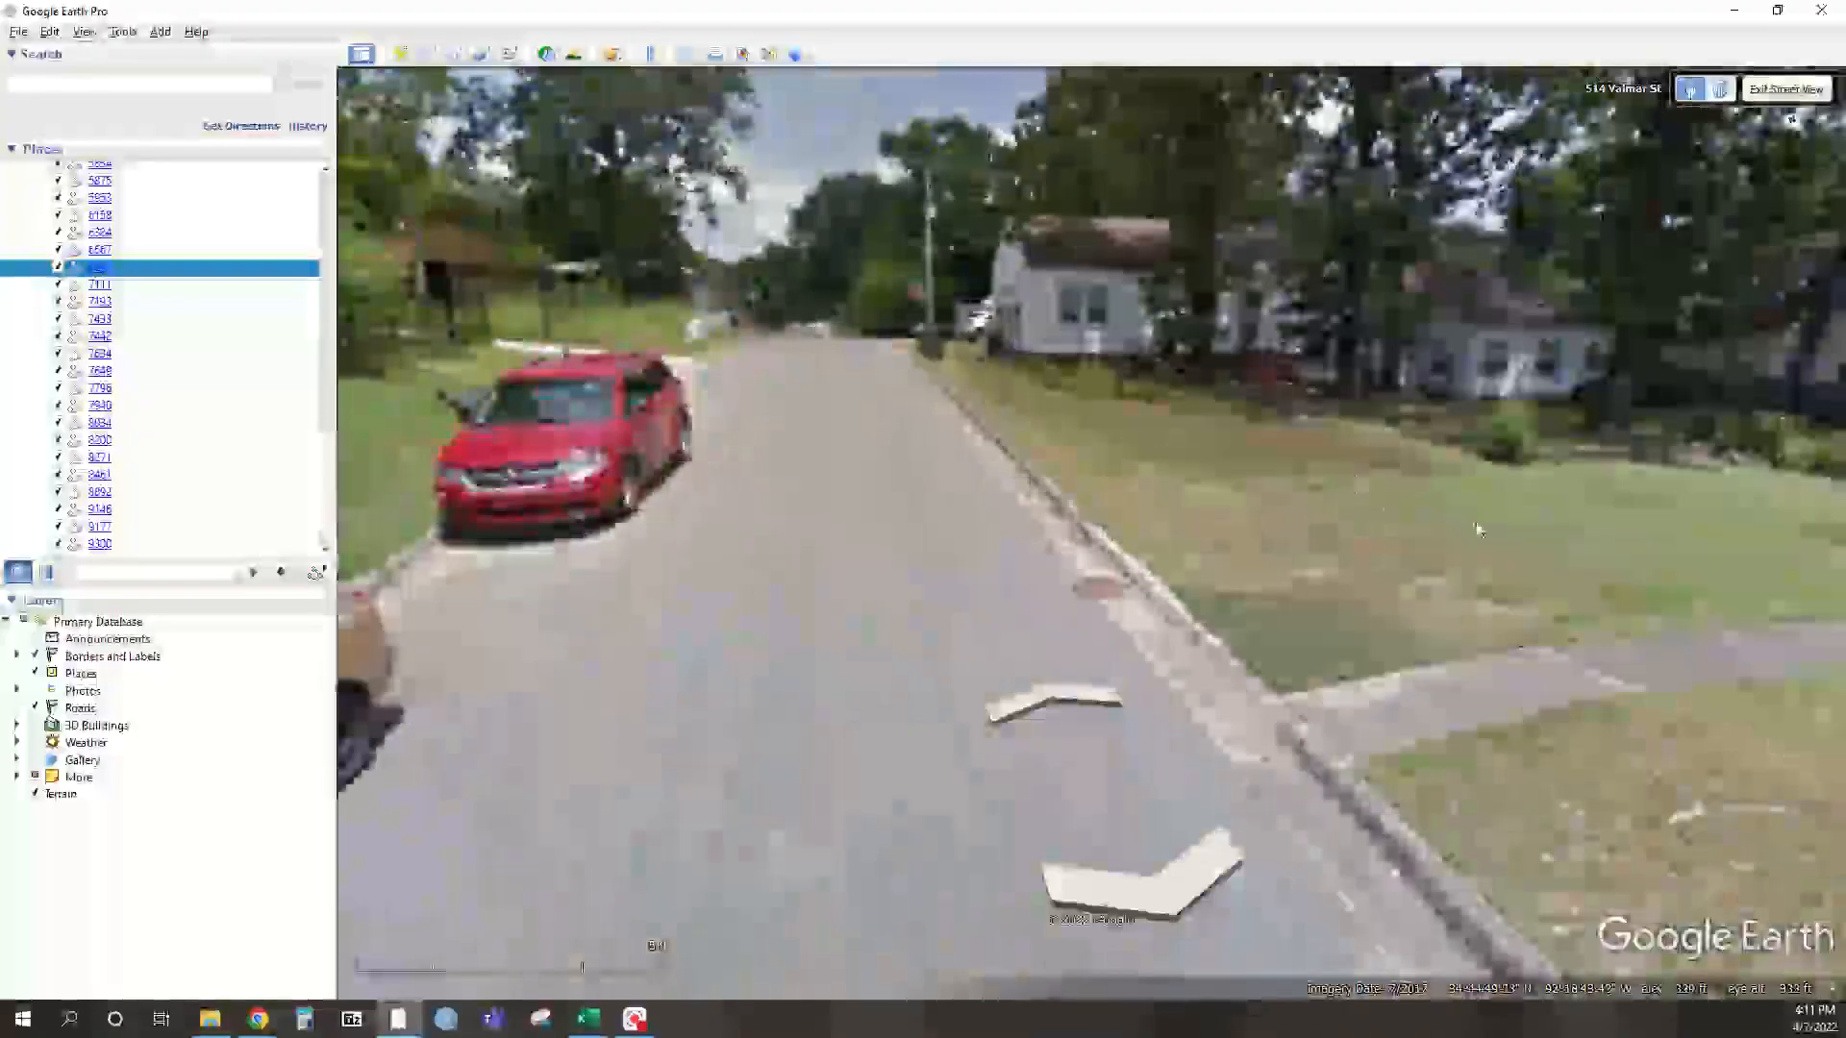
pyautogui.moveTo(1474, 527); pyautogui.dragTo(878, 346)
pyautogui.moveTo(1192, 380); pyautogui.dragTo(562, 375)
pyautogui.moveTo(963, 362); pyautogui.dragTo(683, 415)
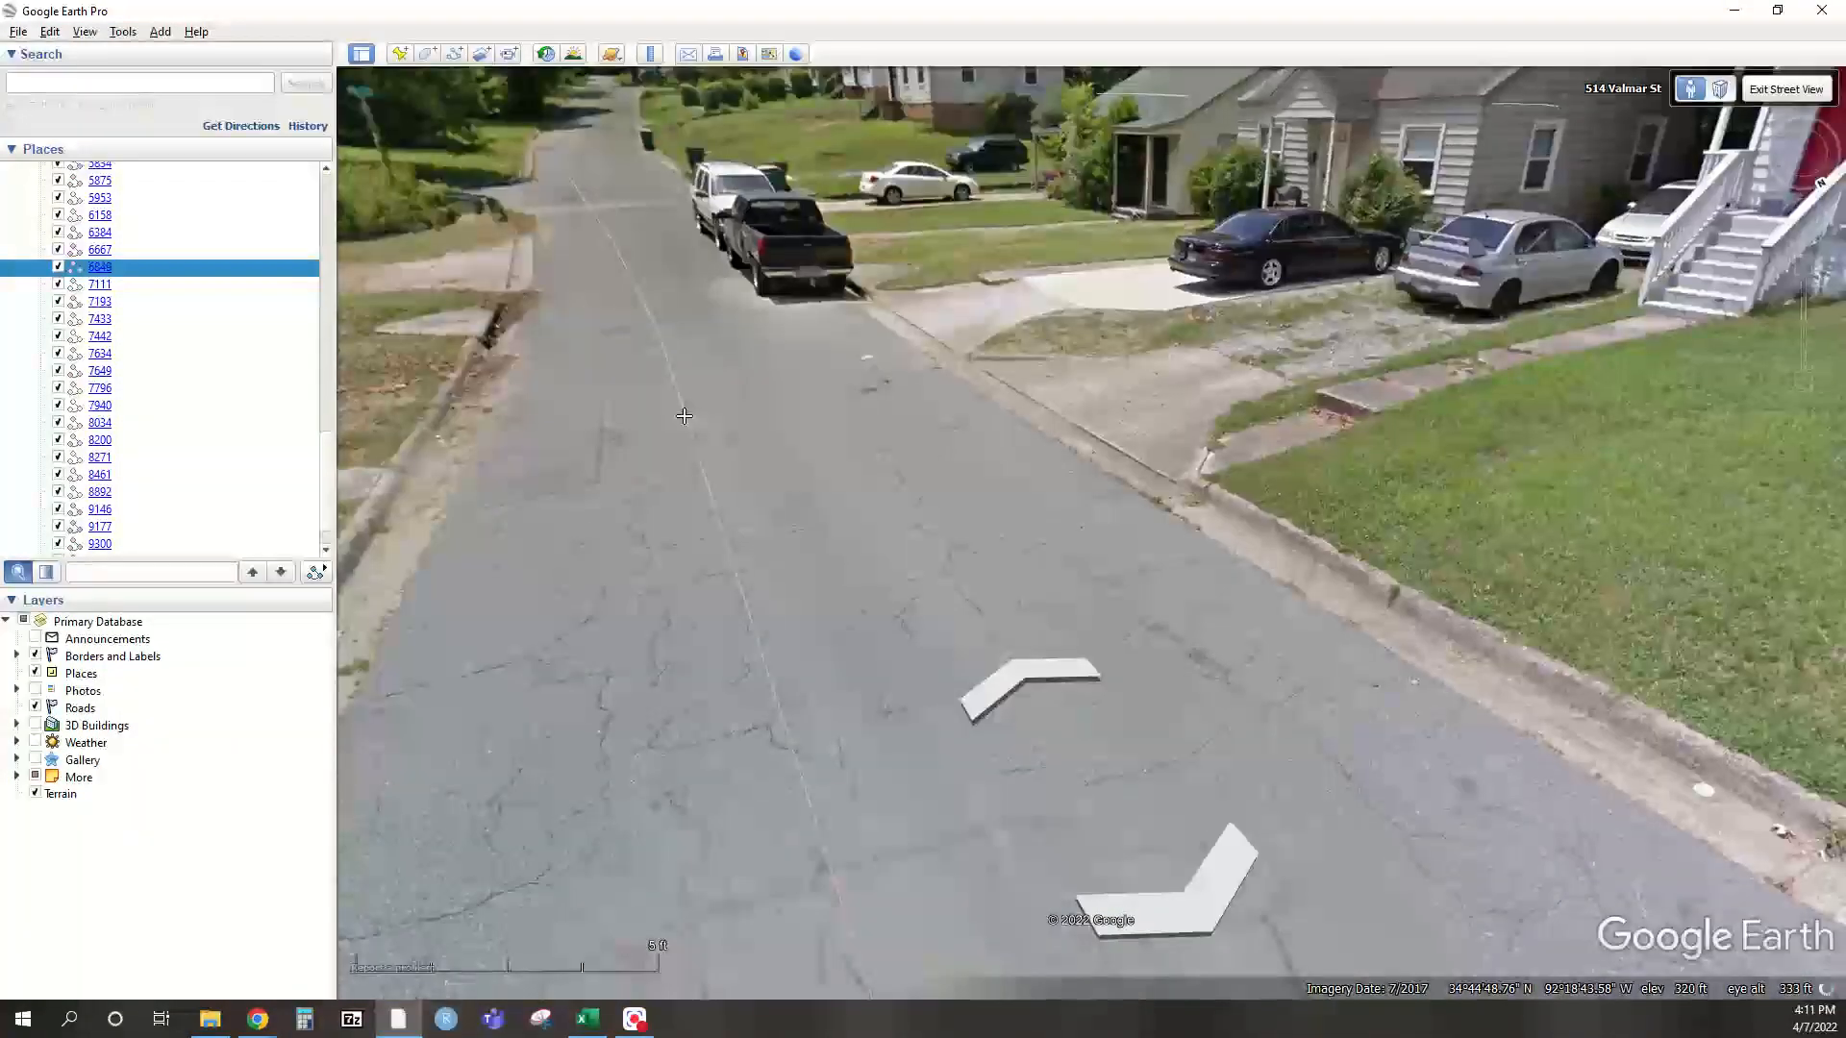
pyautogui.moveTo(1598, 573); pyautogui.dragTo(538, 365)
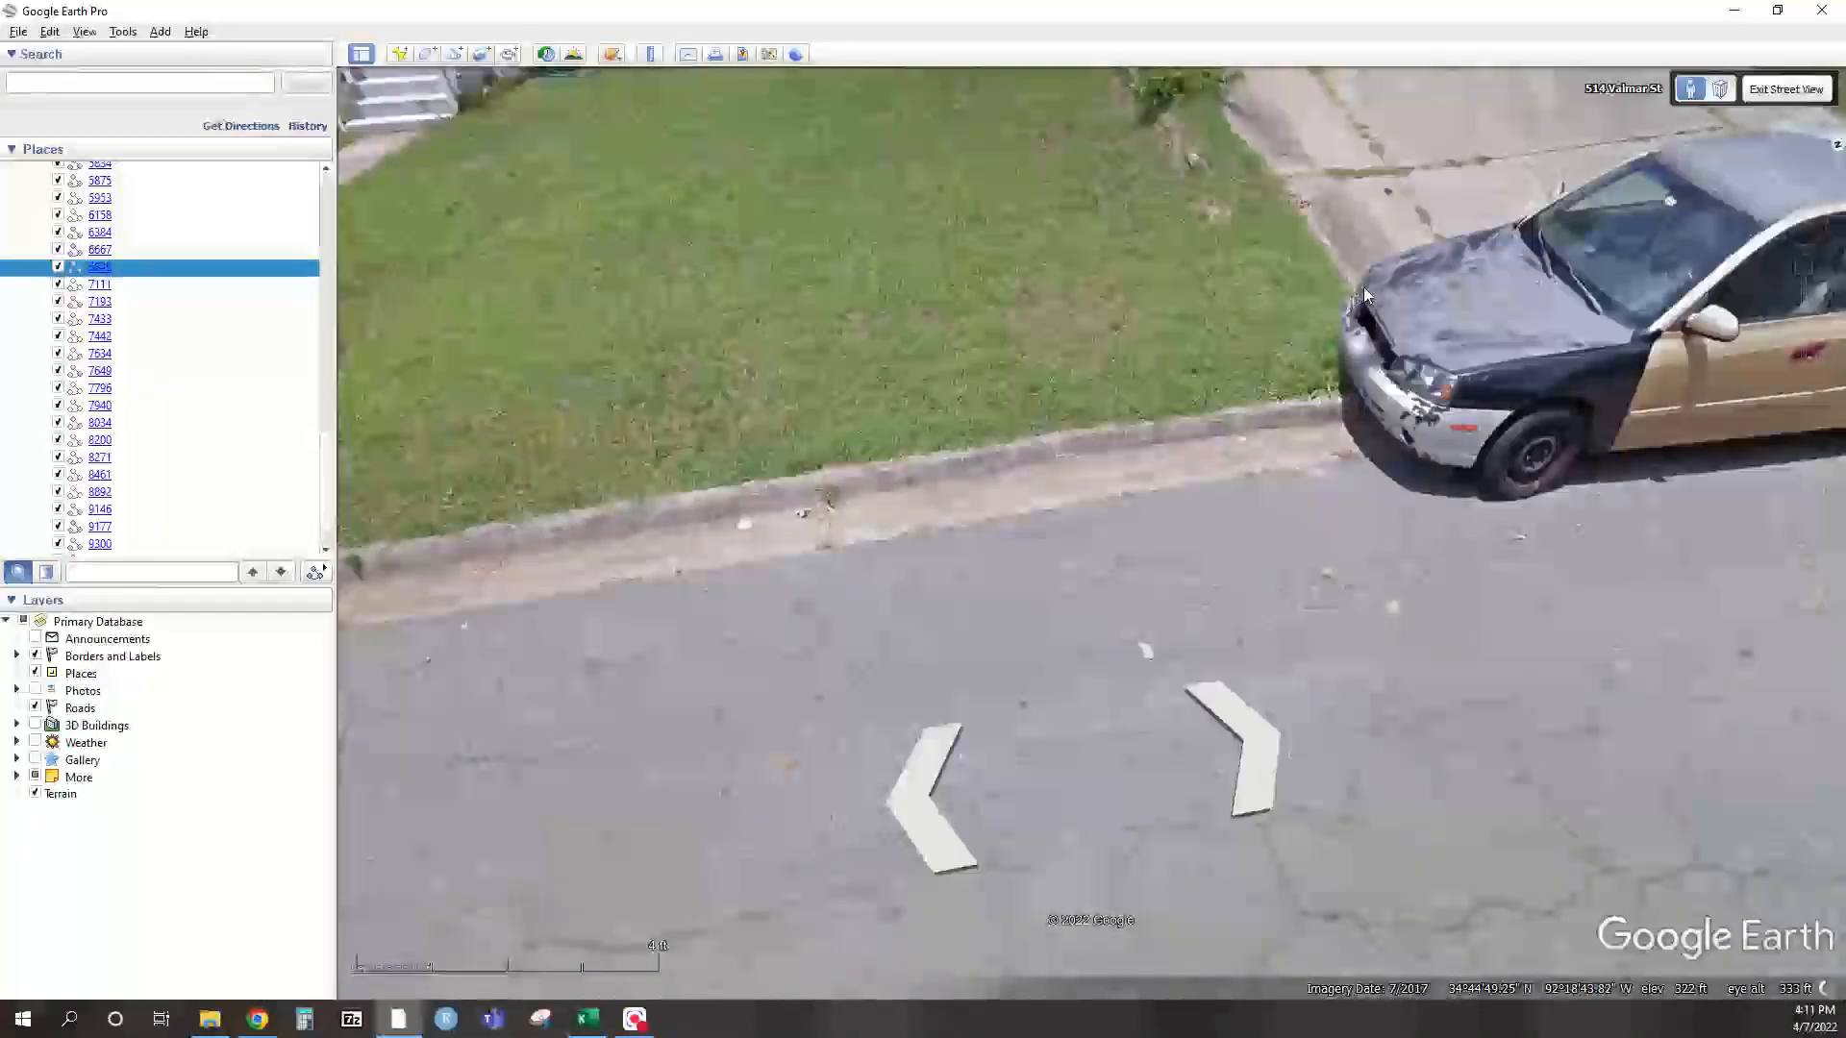
pyautogui.moveTo(1643, 178); pyautogui.dragTo(663, 551)
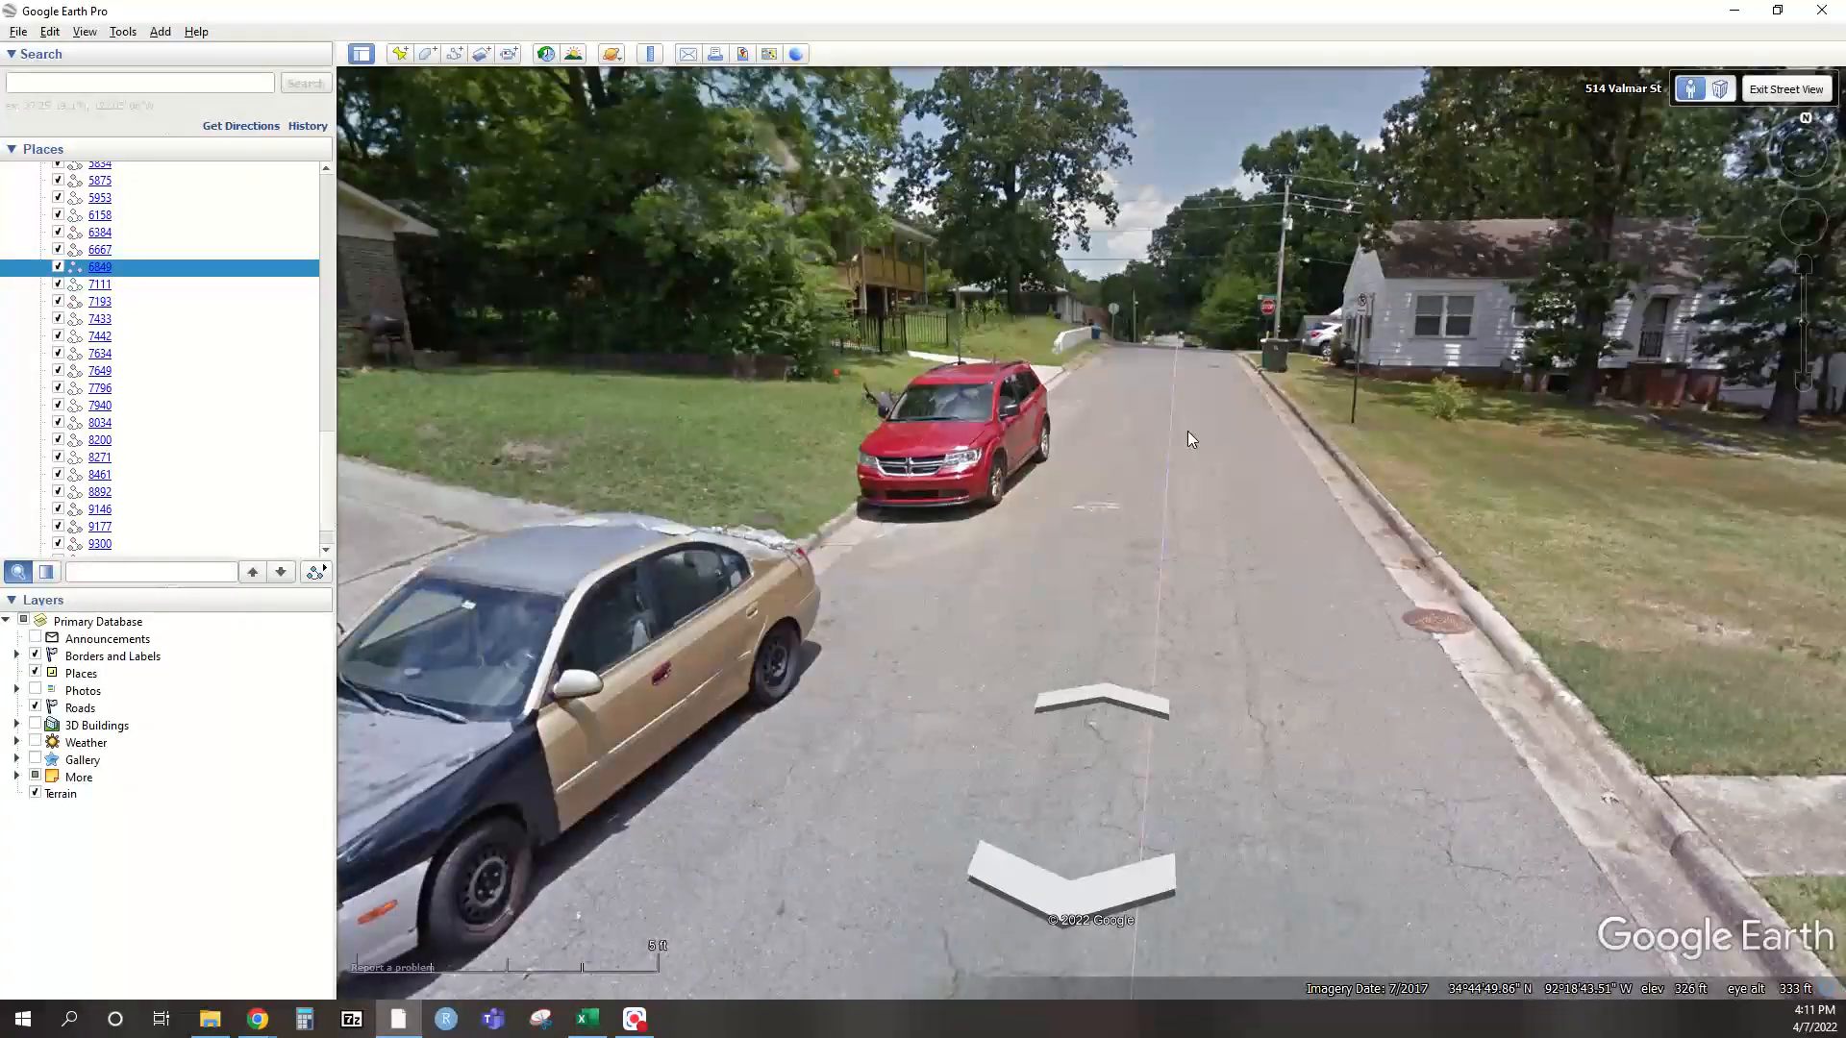
pyautogui.click(1187, 413)
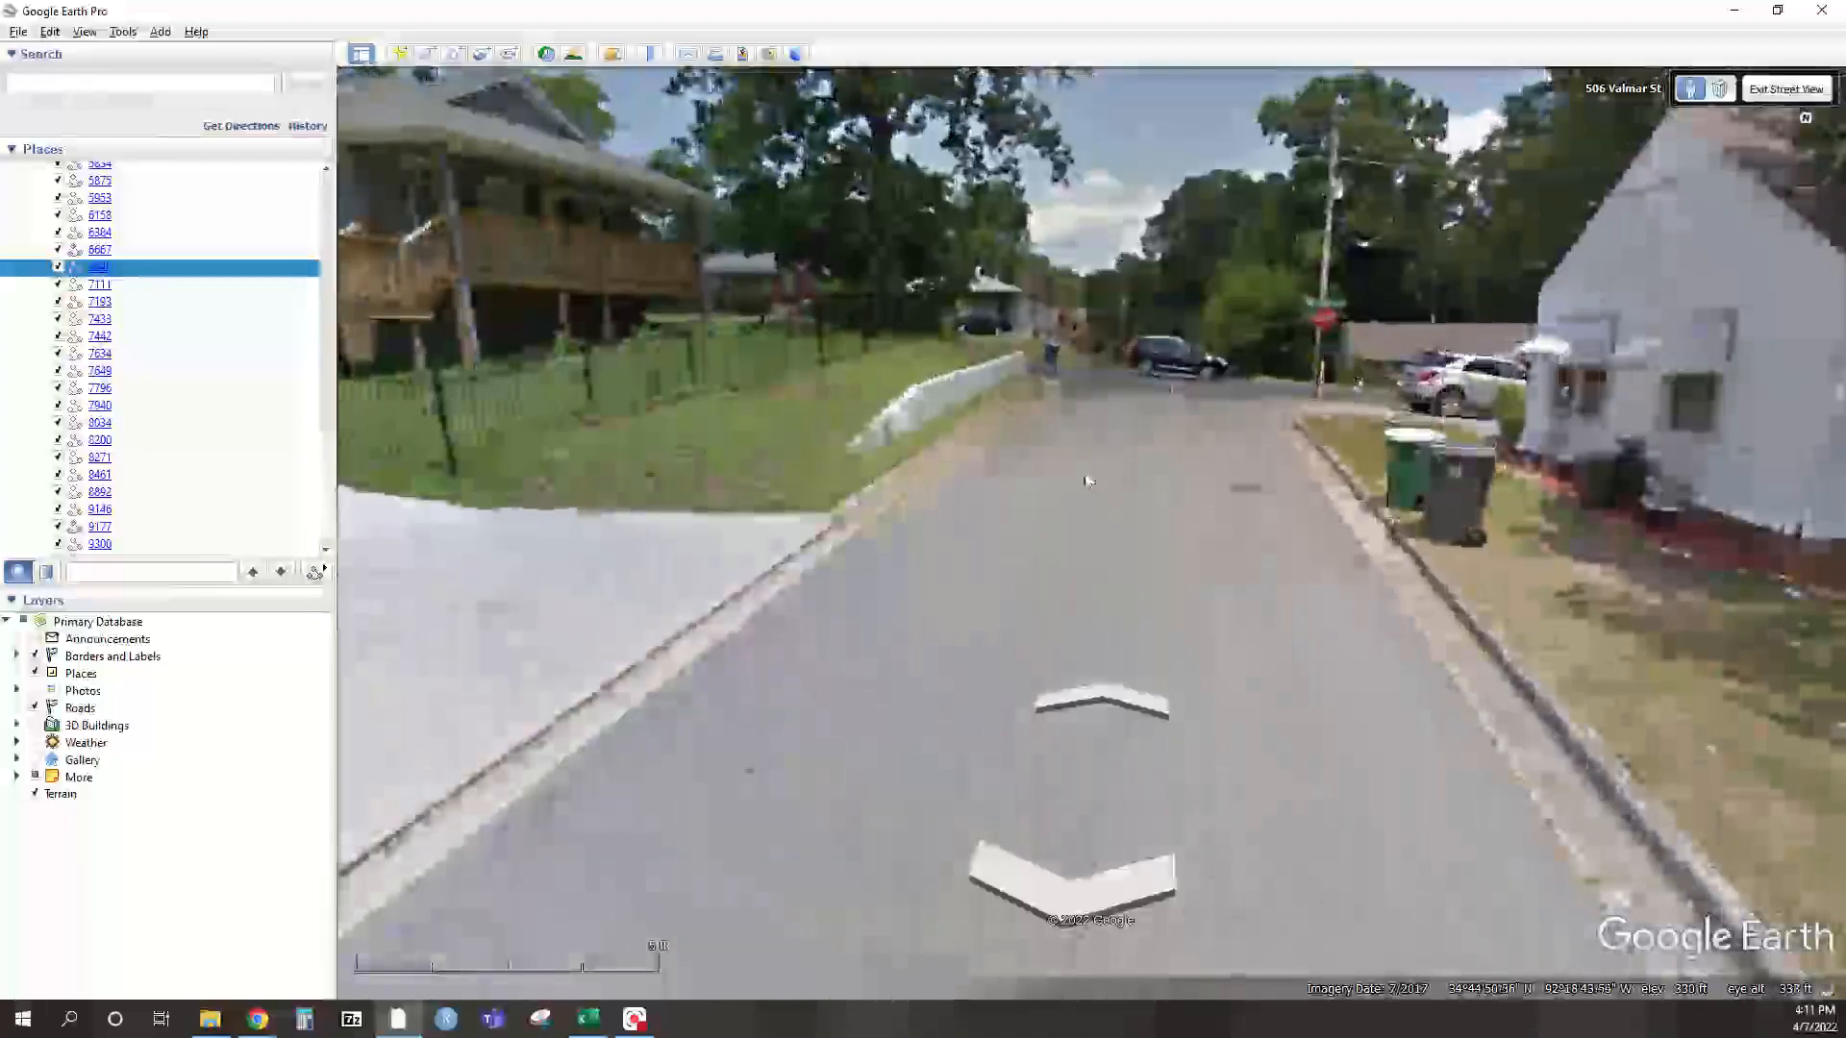
pyautogui.moveTo(698, 469); pyautogui.dragTo(961, 403)
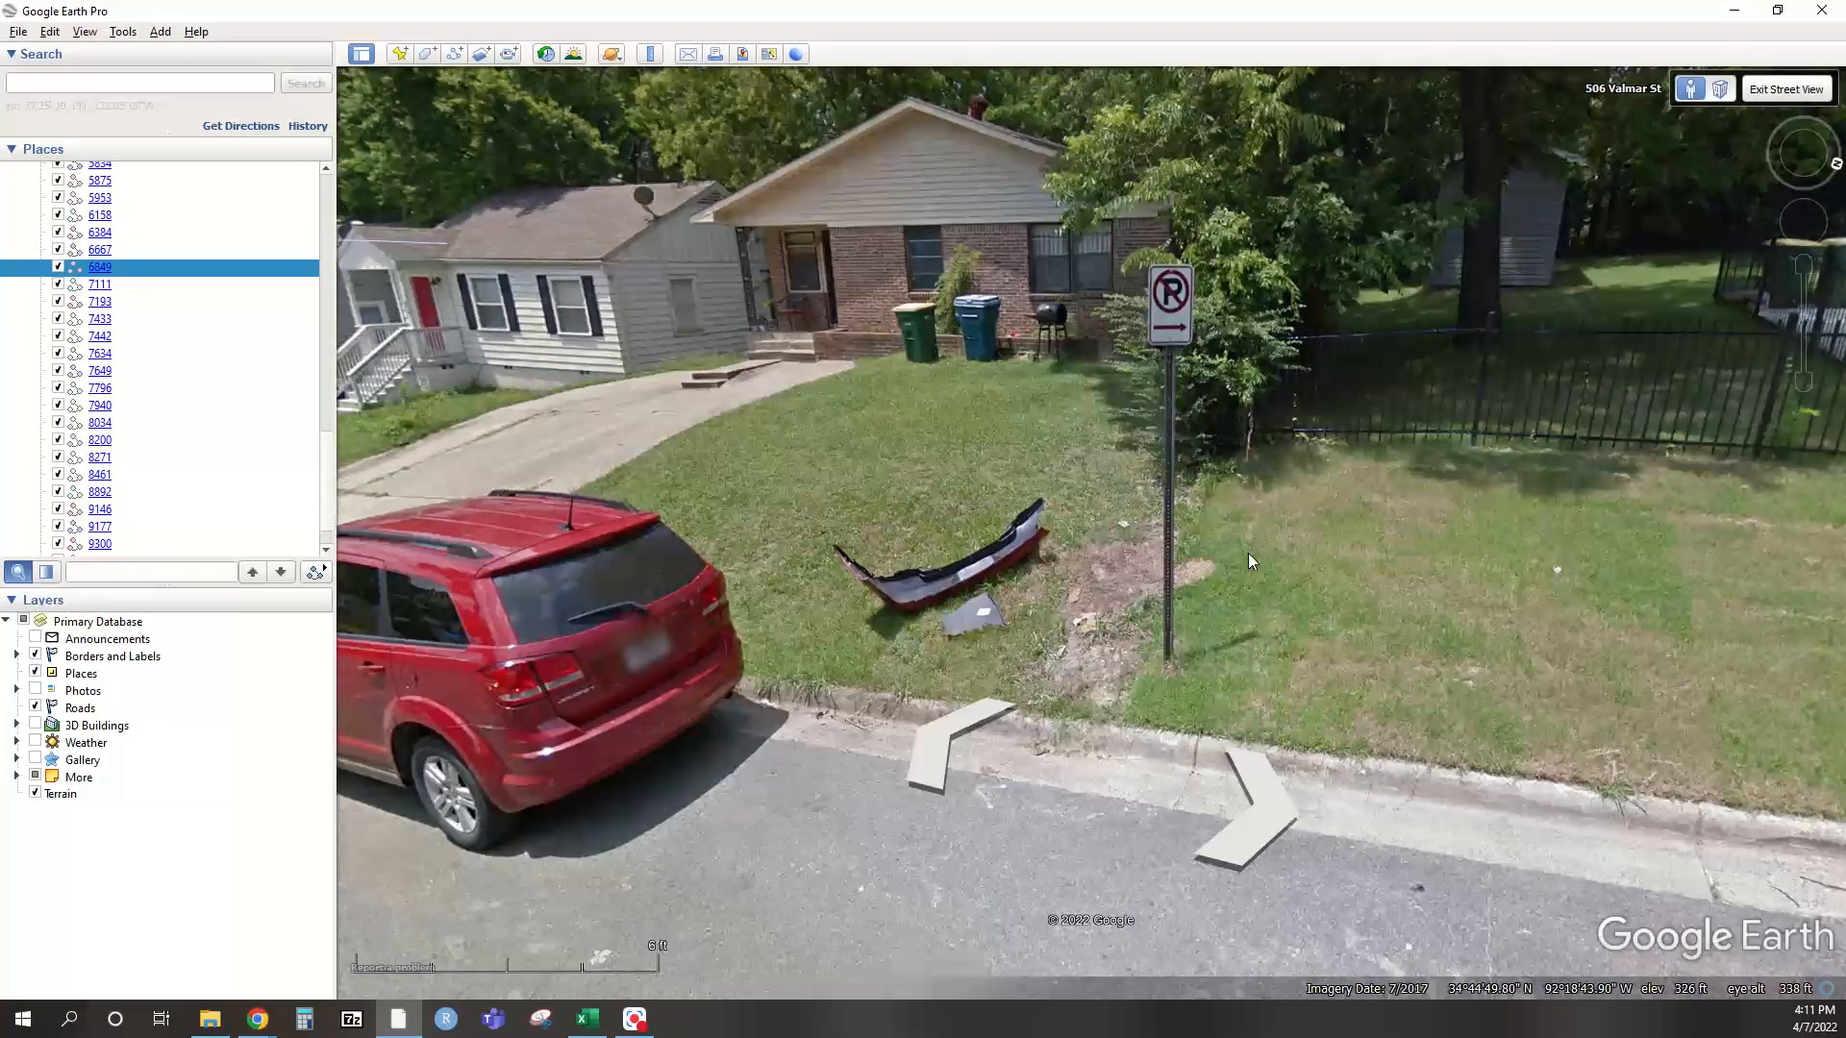
pyautogui.click(1645, 543)
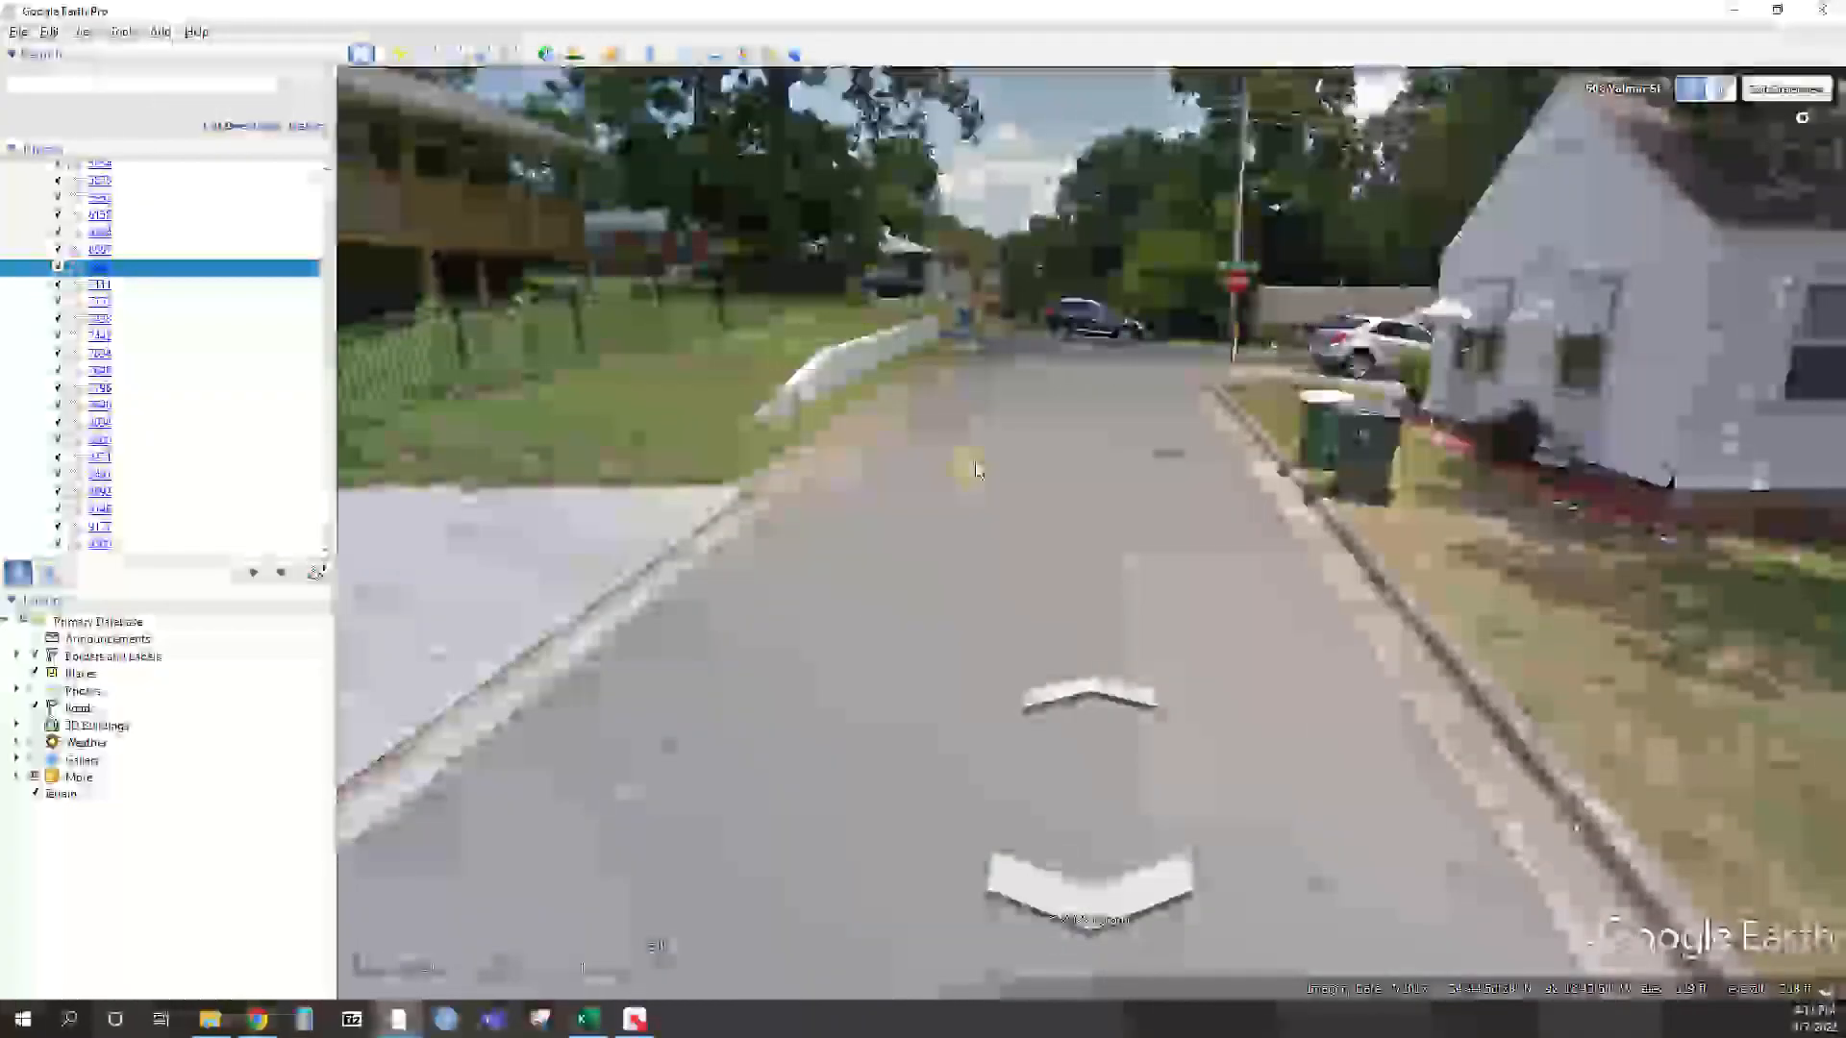
pyautogui.click(1151, 400)
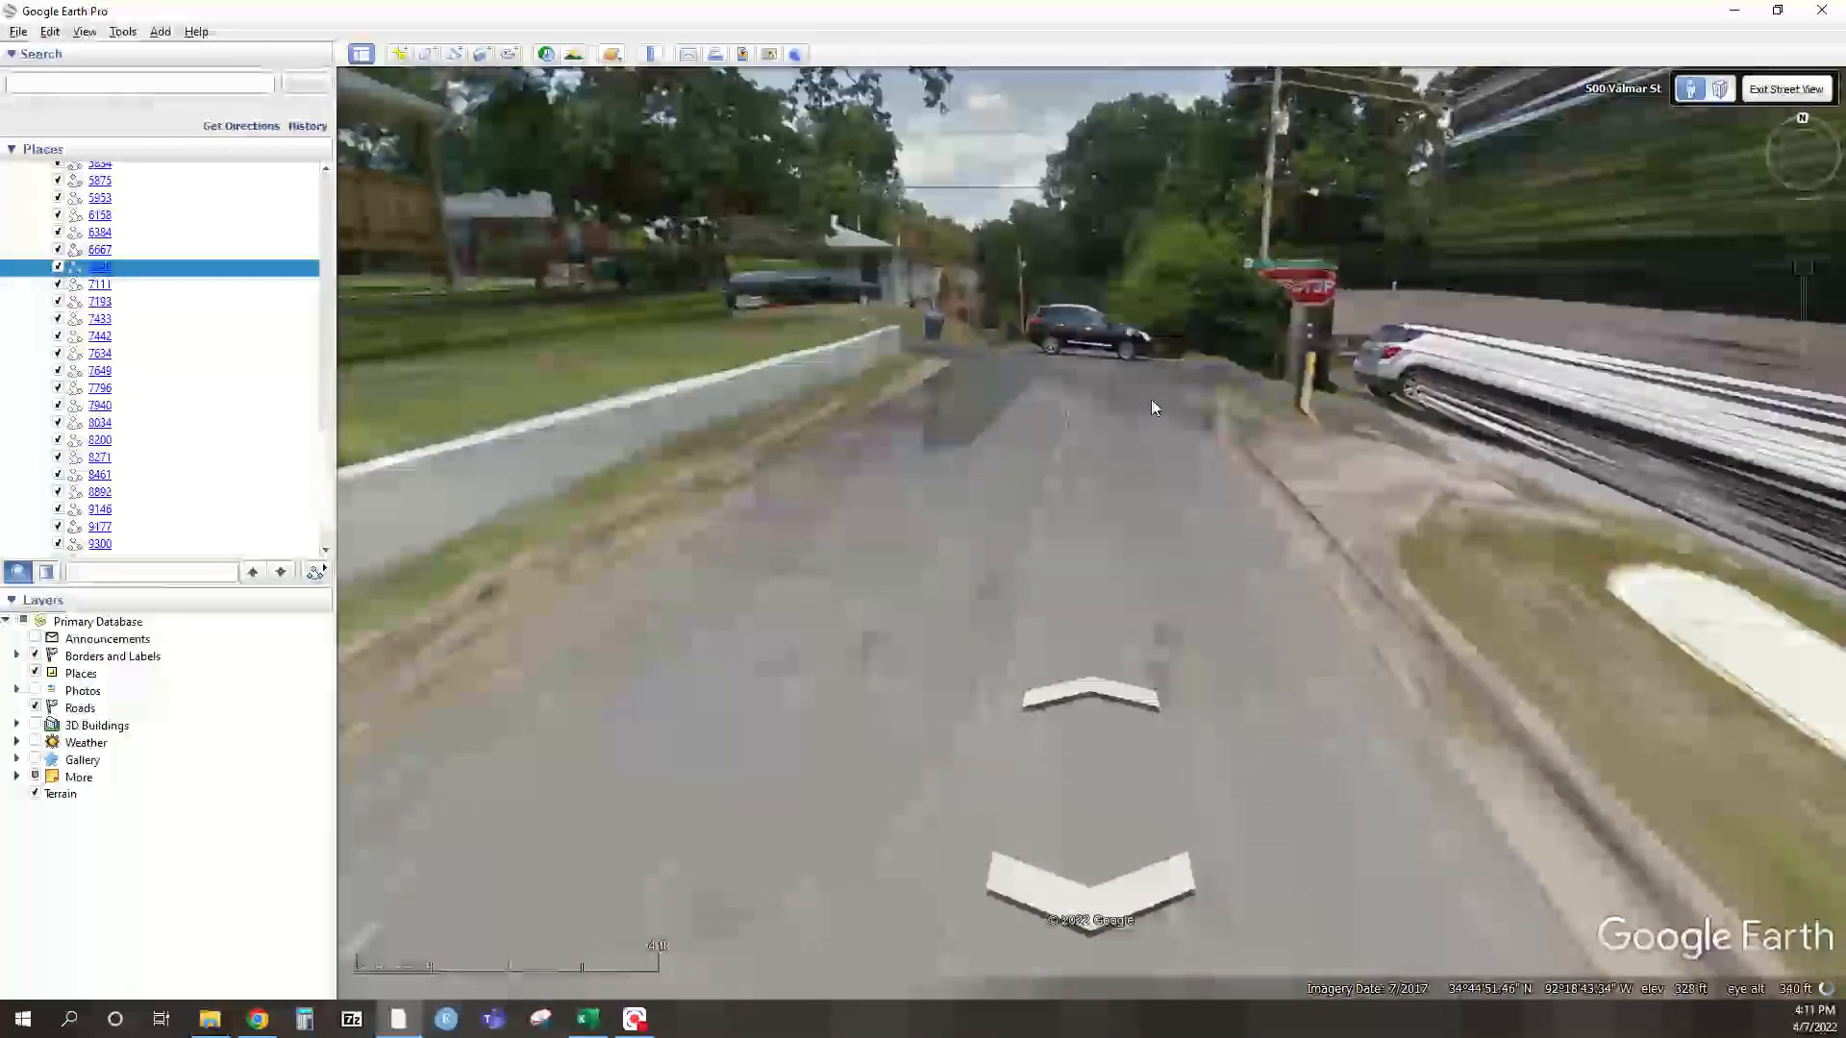
pyautogui.moveTo(1168, 346); pyautogui.dragTo(902, 334)
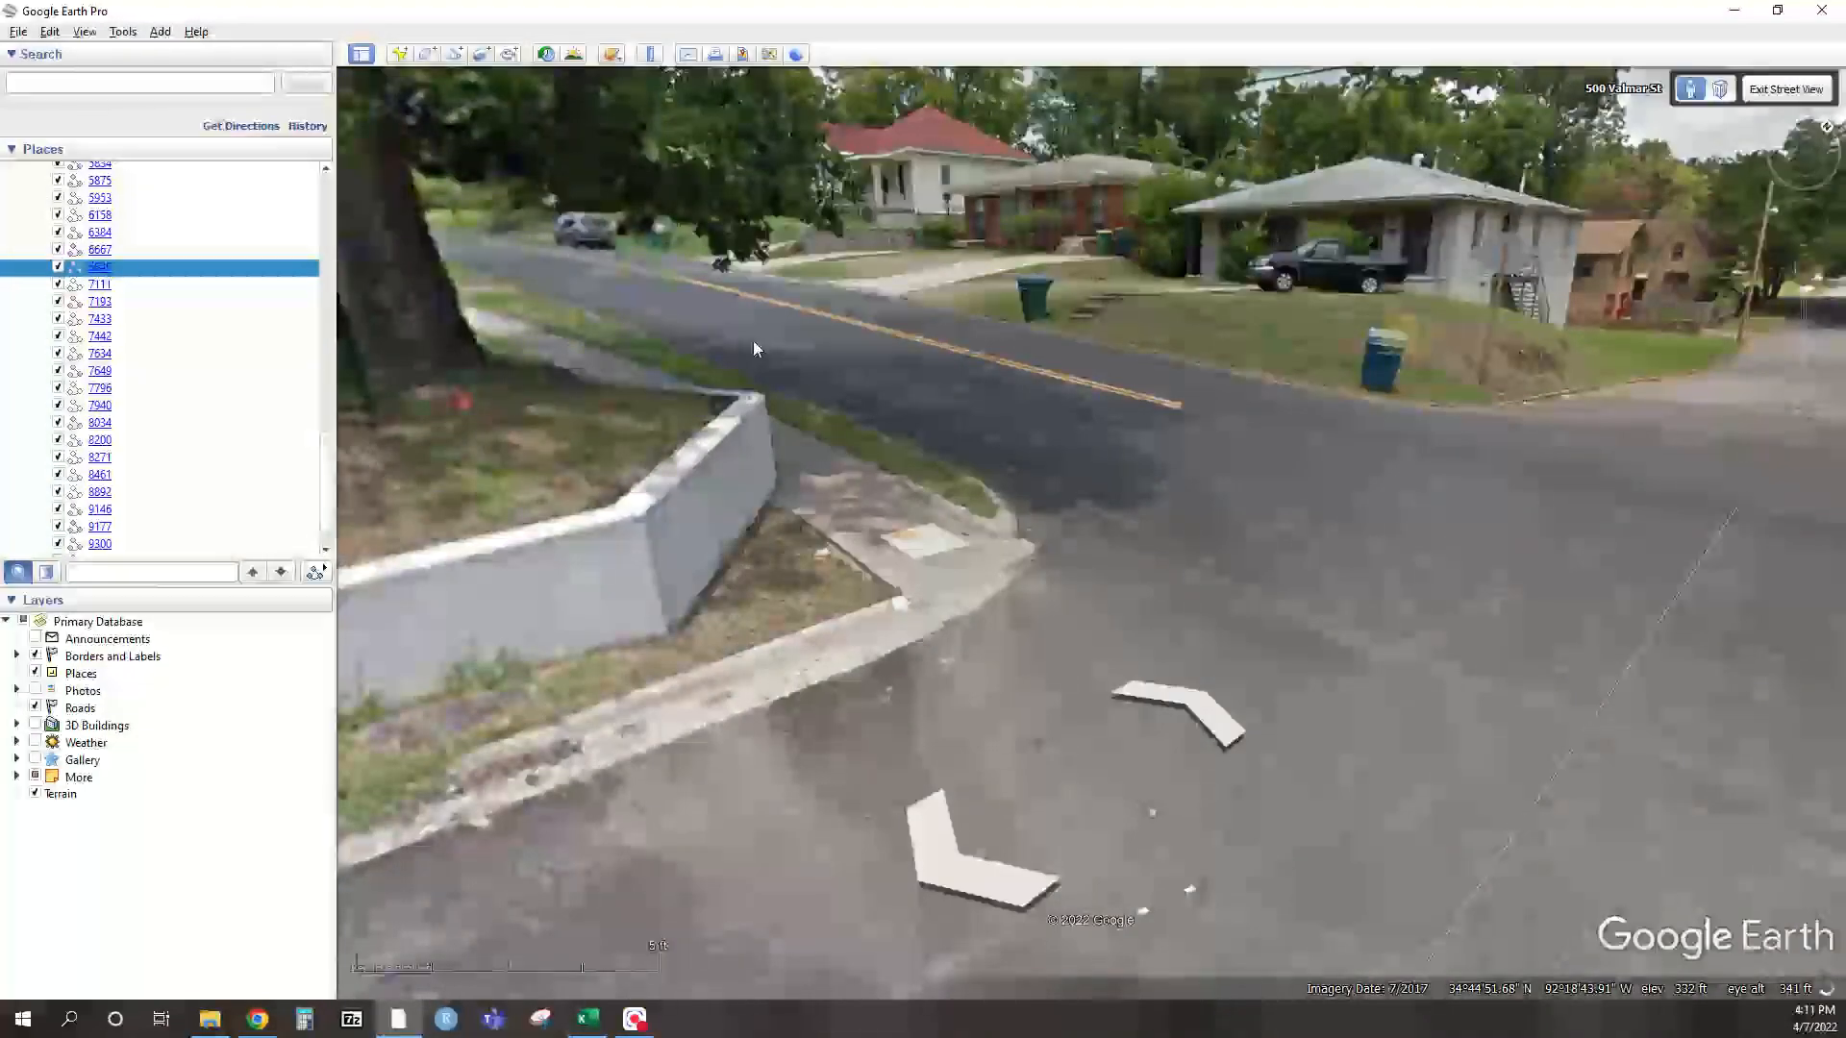
pyautogui.click(902, 335)
pyautogui.moveTo(864, 303); pyautogui.dragTo(1519, 401)
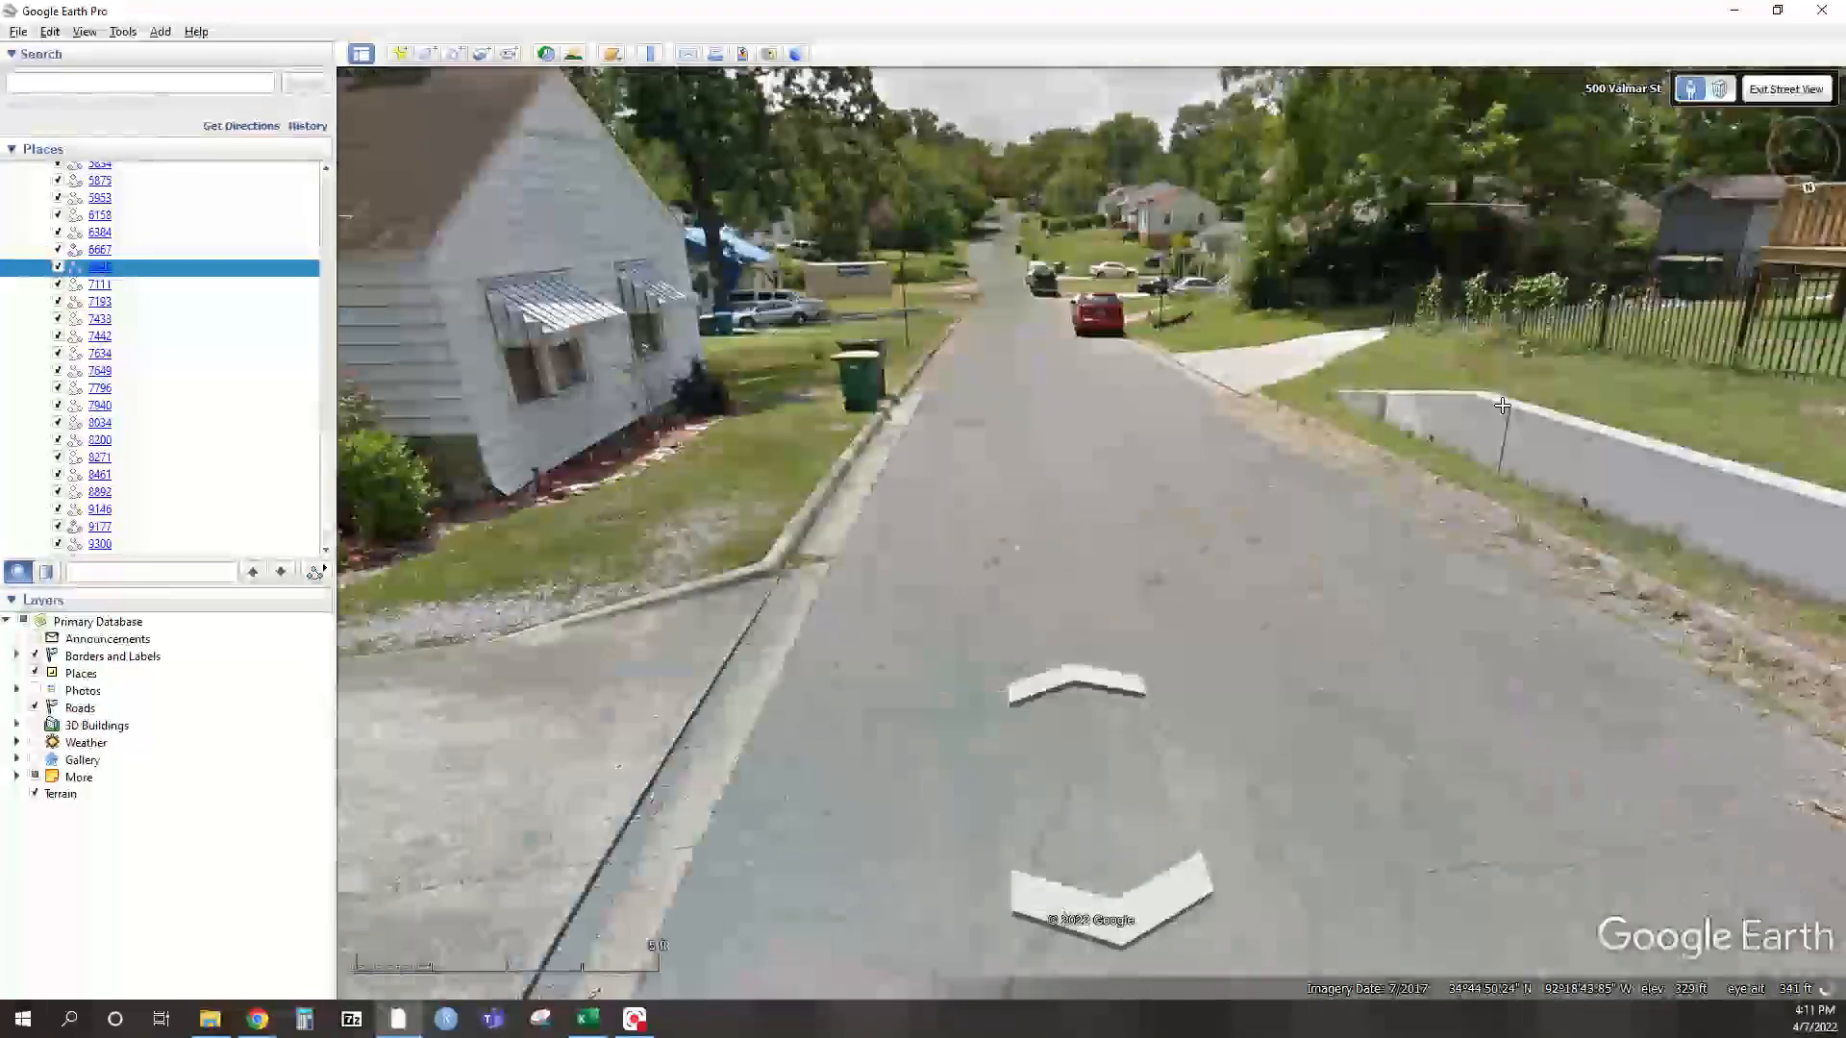
pyautogui.hotkey('alt', 'Tab')
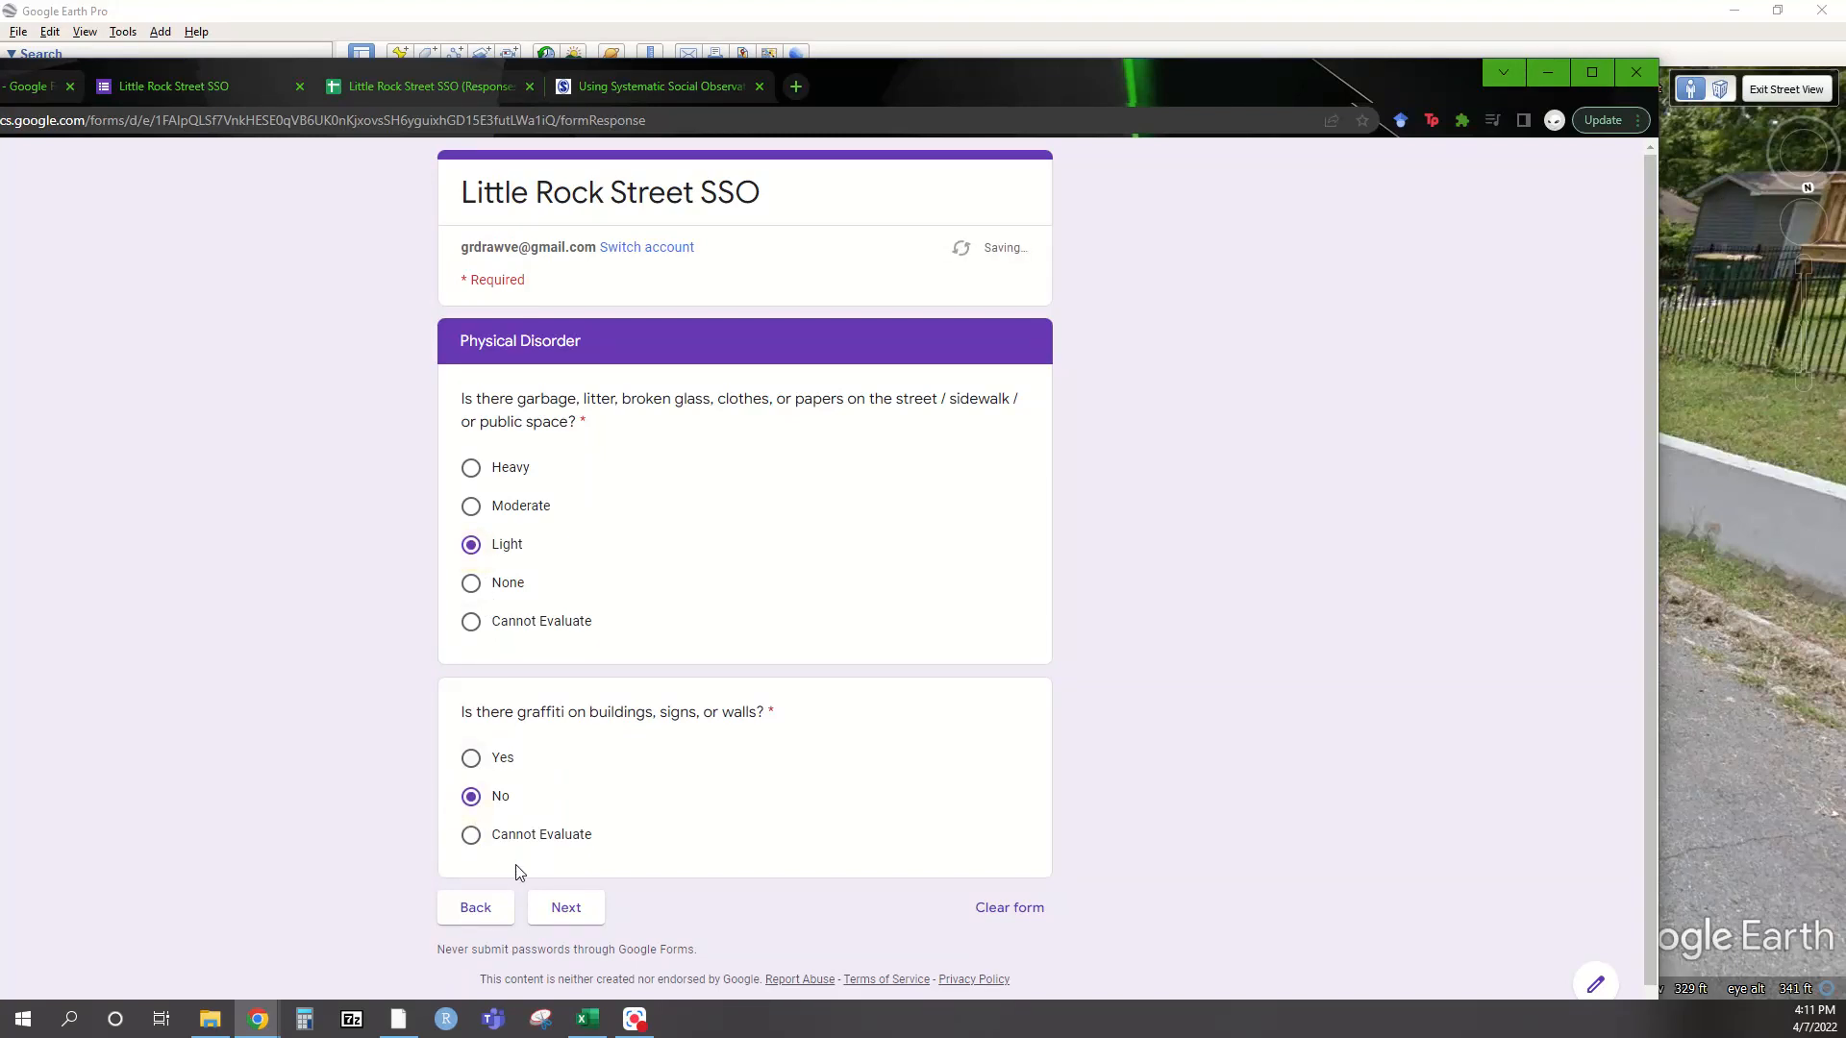
# Advance the form to the Infrastructure section and return to Street View
pyautogui.click(566, 909)
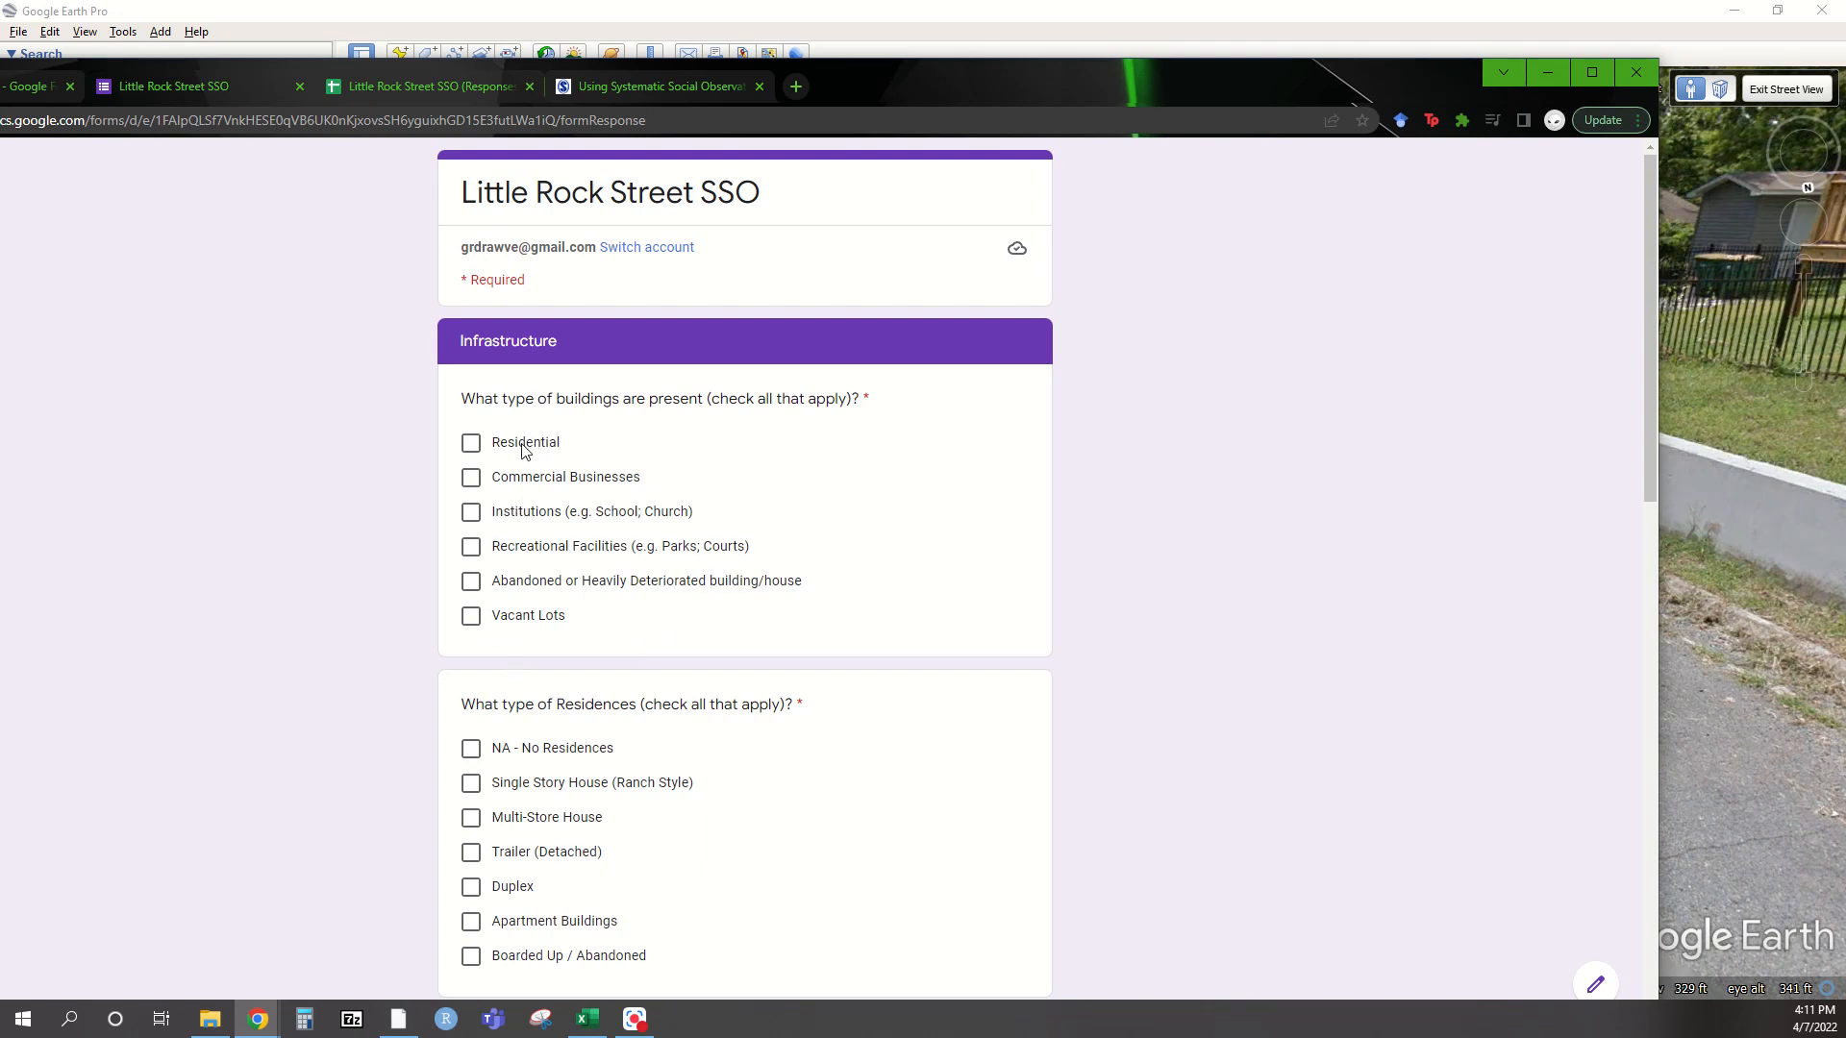
pyautogui.hotkey('alt', 'Tab')
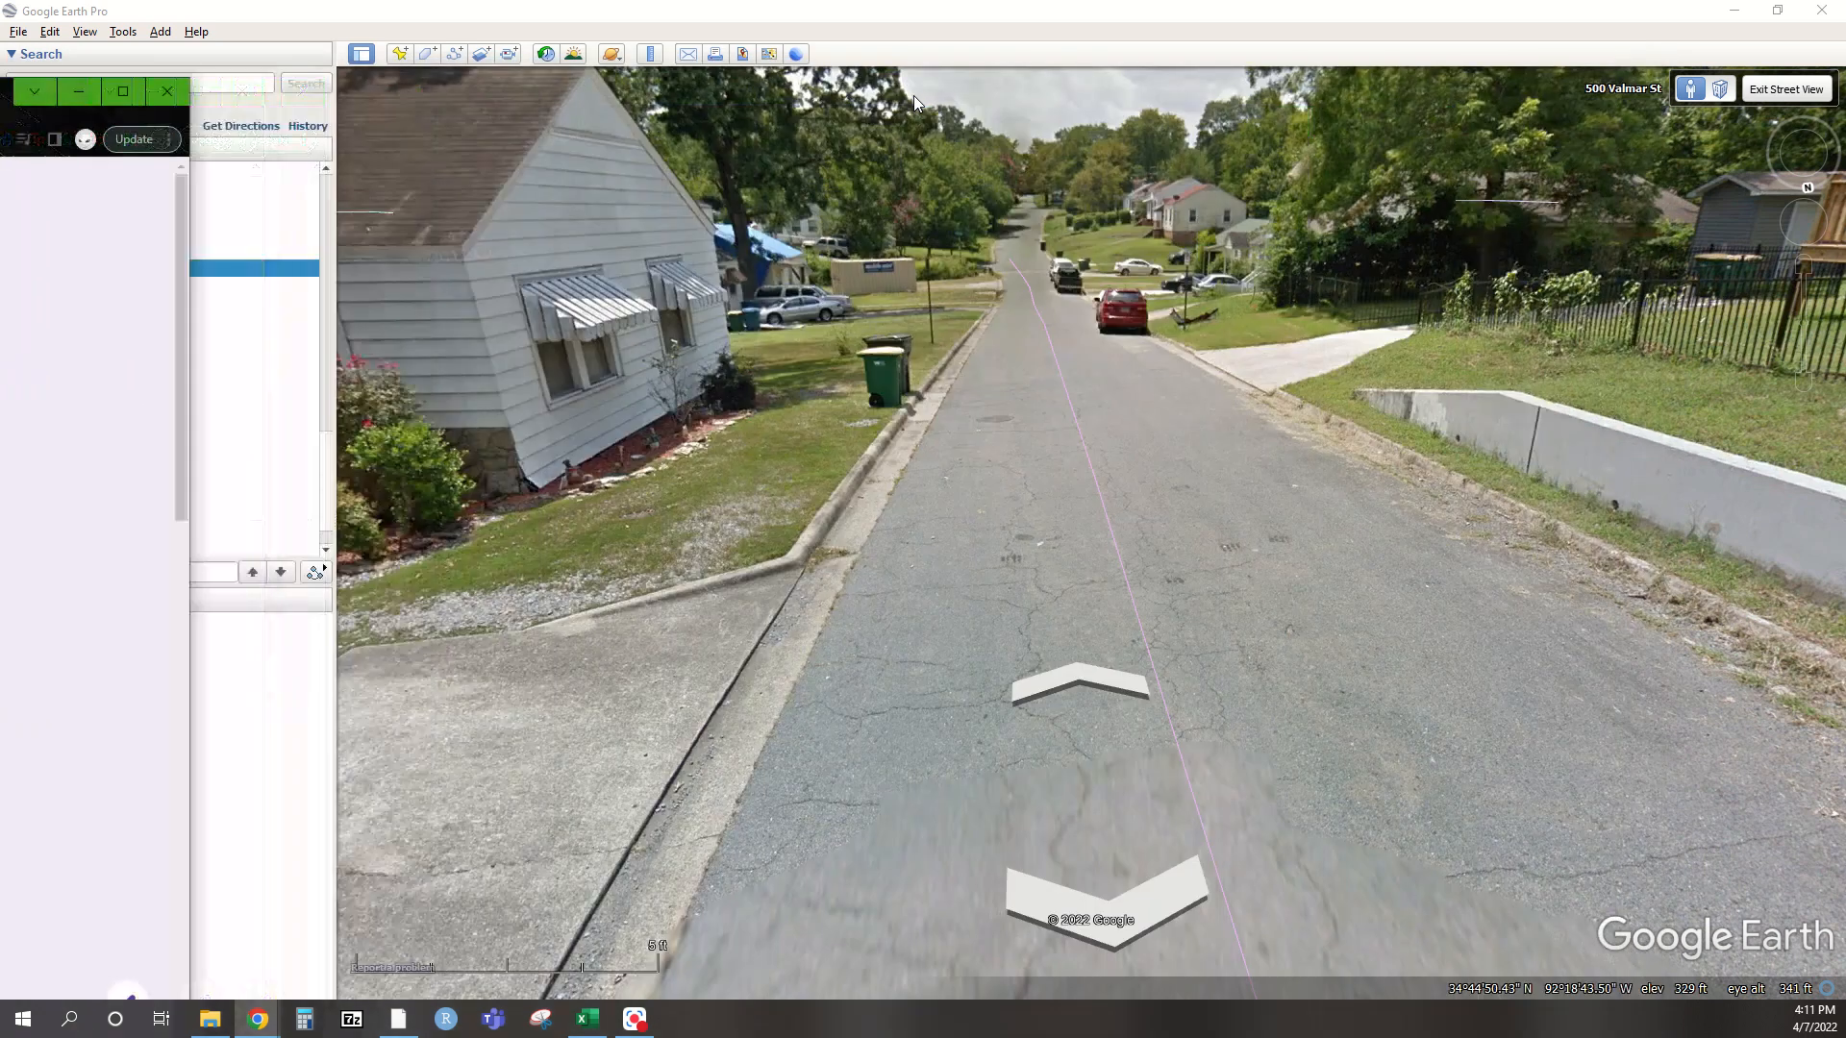
# Move forward and pan across the tarped house, brick house with damaged car and parked trucks
pyautogui.click(1052, 319)
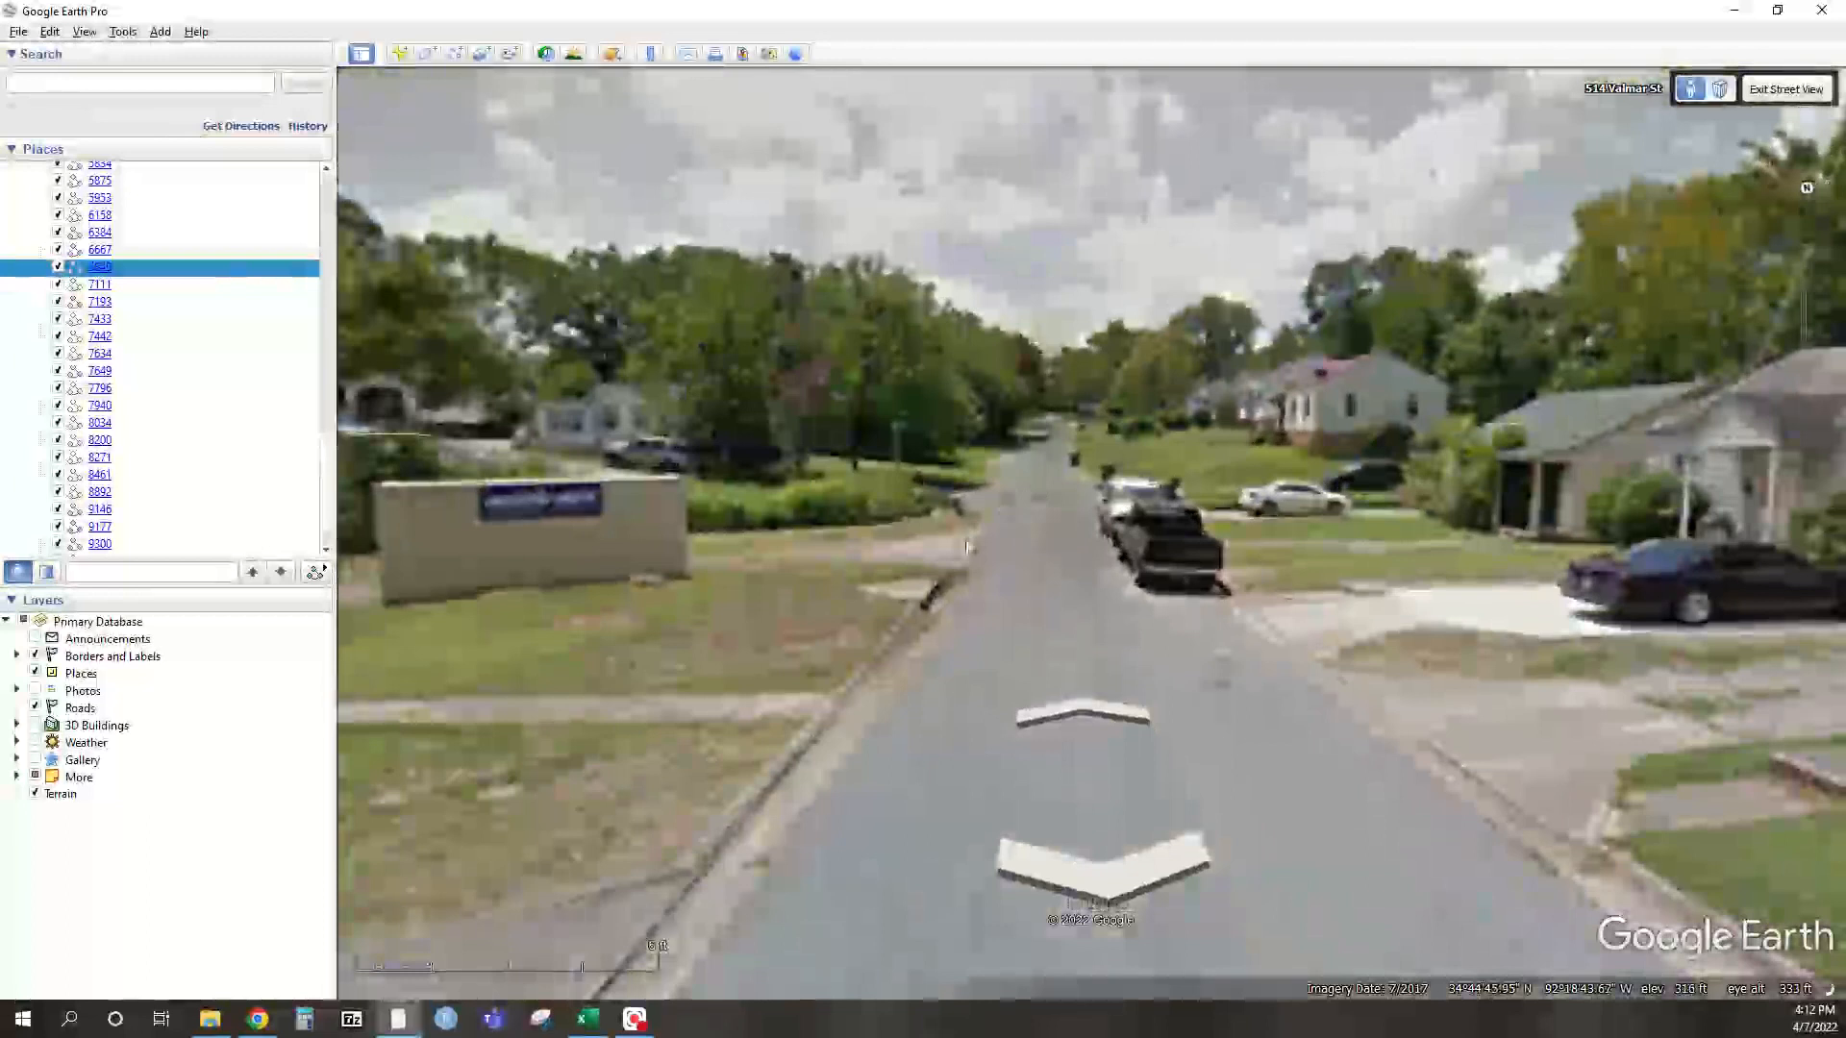
pyautogui.moveTo(1036, 476); pyautogui.dragTo(760, 453)
pyautogui.moveTo(1455, 389); pyautogui.dragTo(730, 423)
pyautogui.moveTo(1536, 448); pyautogui.dragTo(700, 435)
pyautogui.moveTo(1474, 437); pyautogui.dragTo(833, 410)
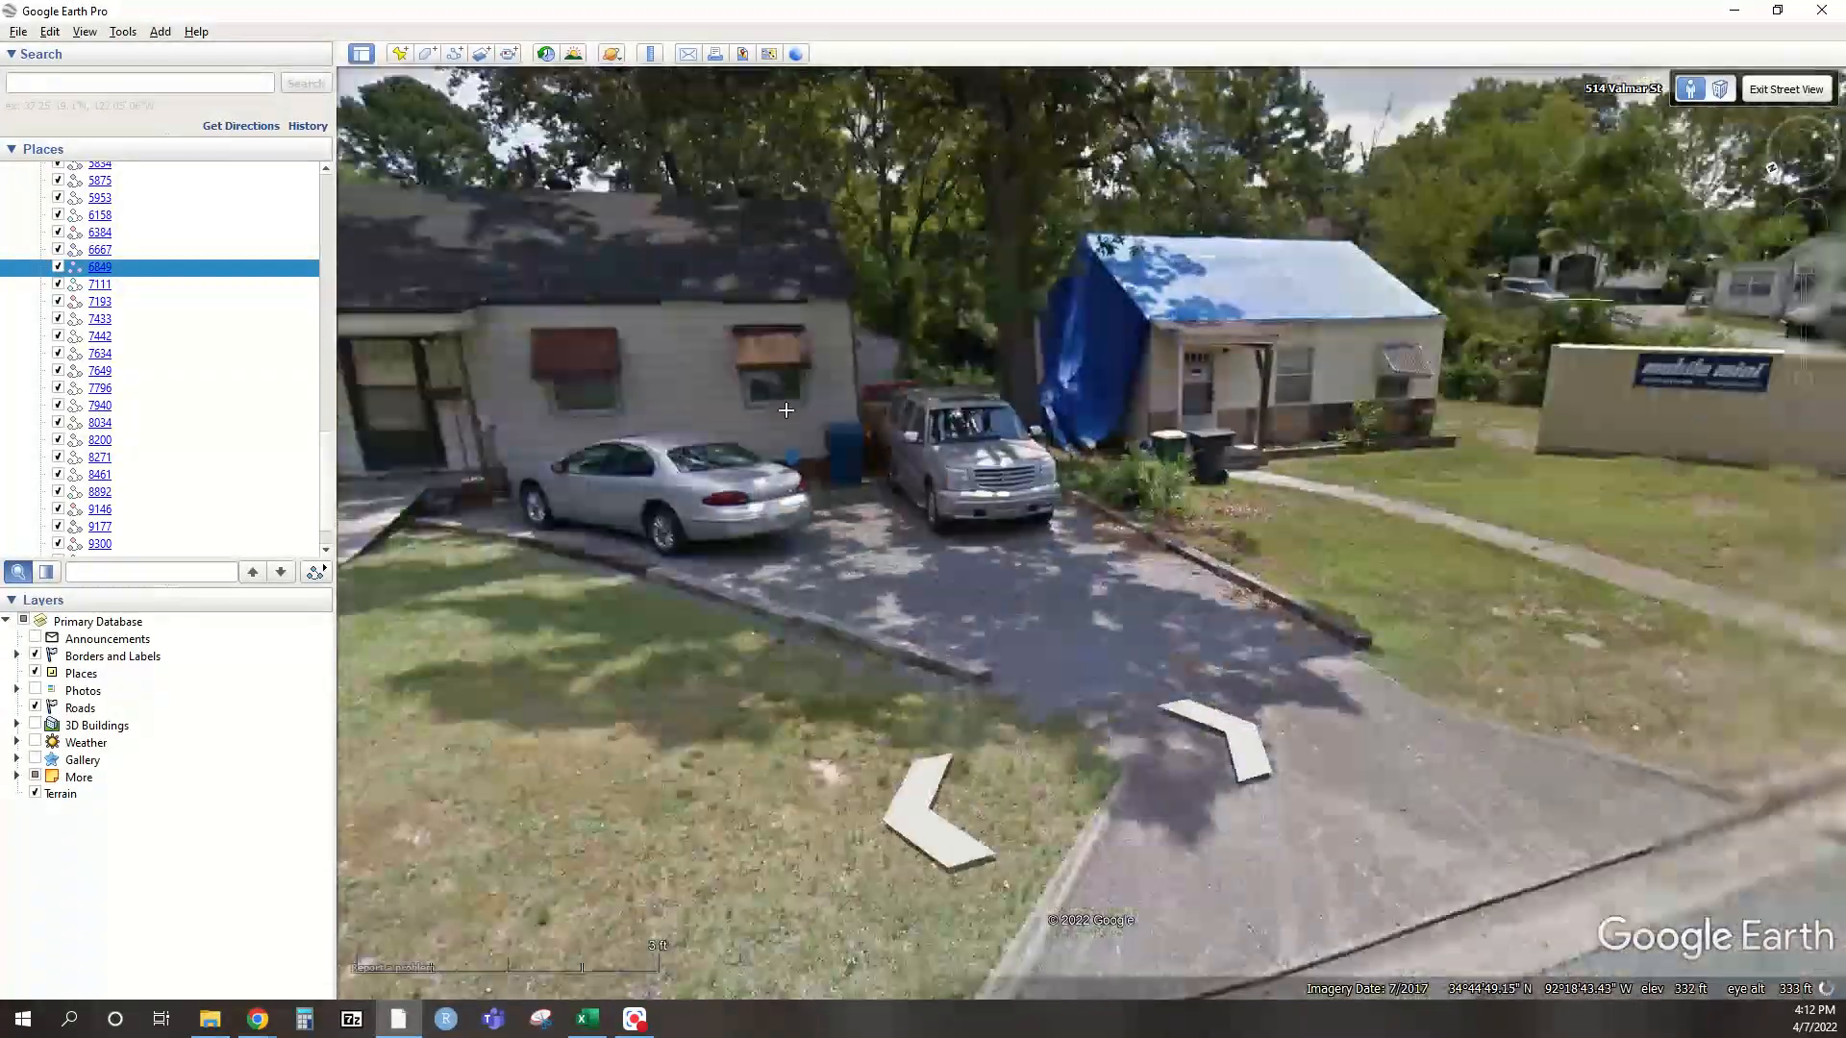
pyautogui.moveTo(1480, 404); pyautogui.dragTo(1043, 397)
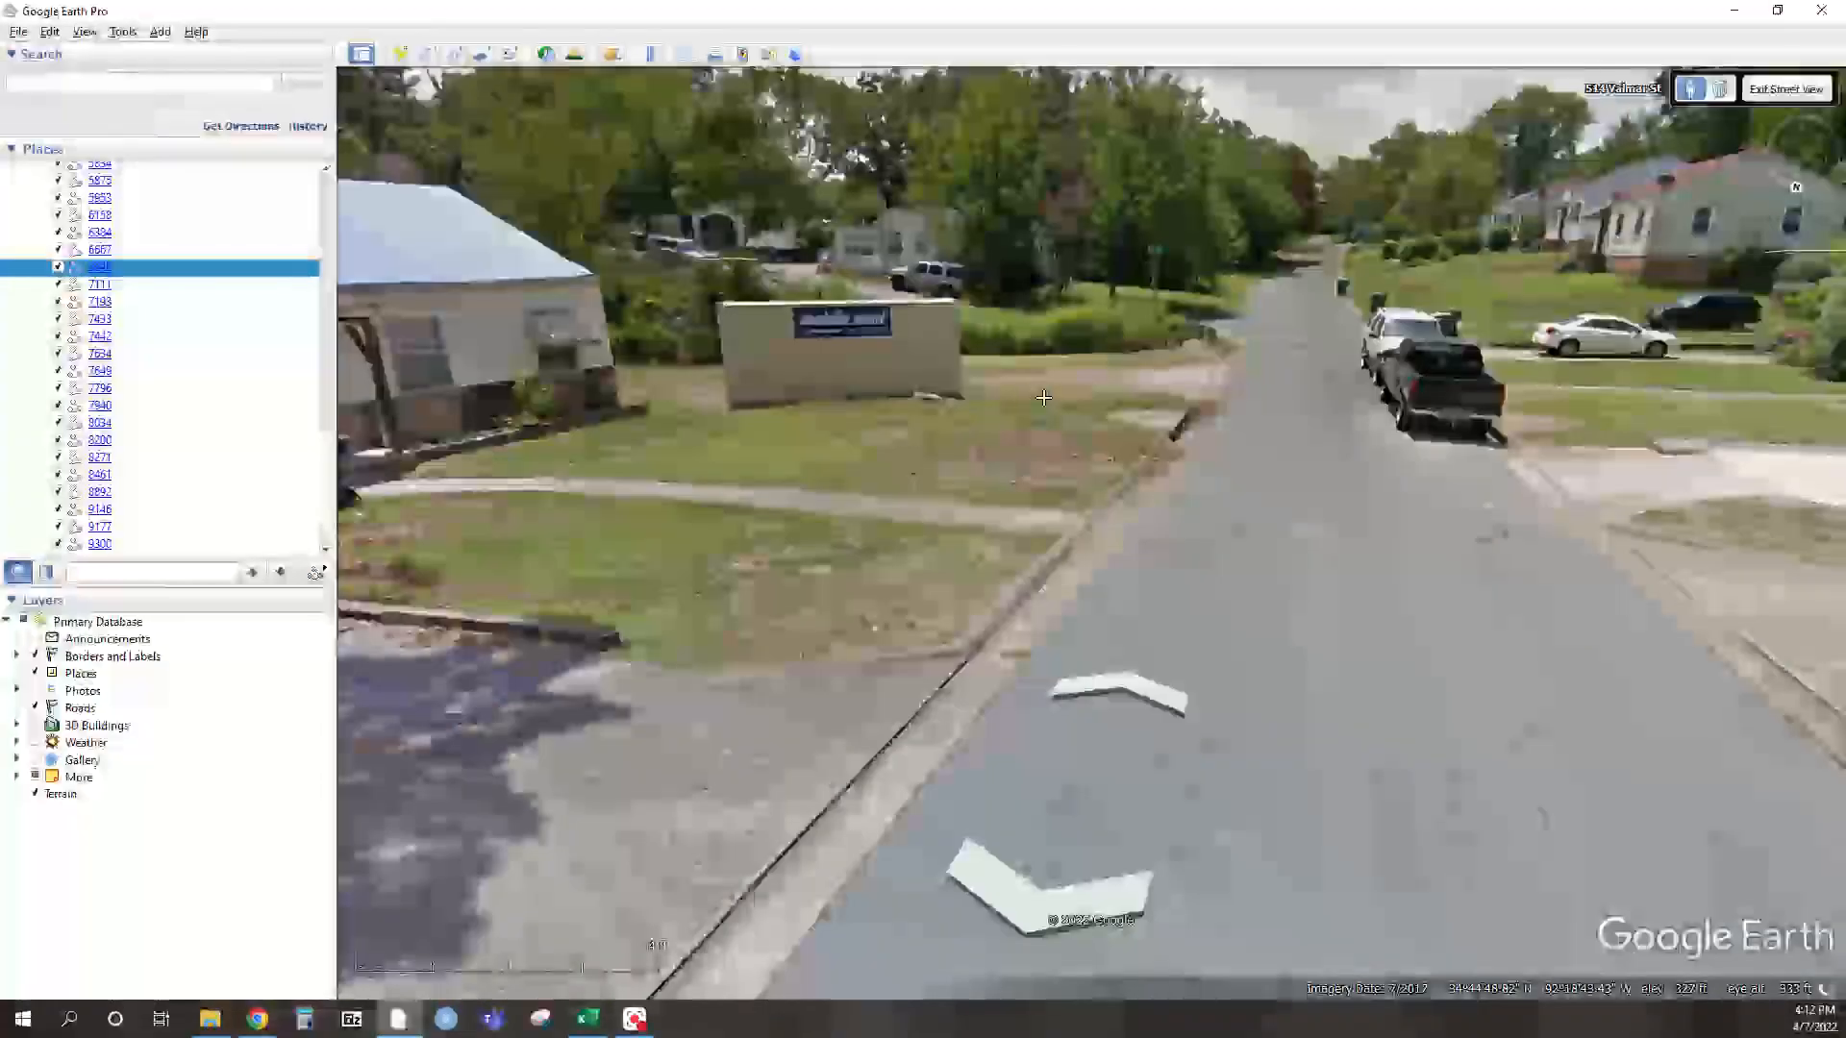
pyautogui.doubleClick(1296, 357)
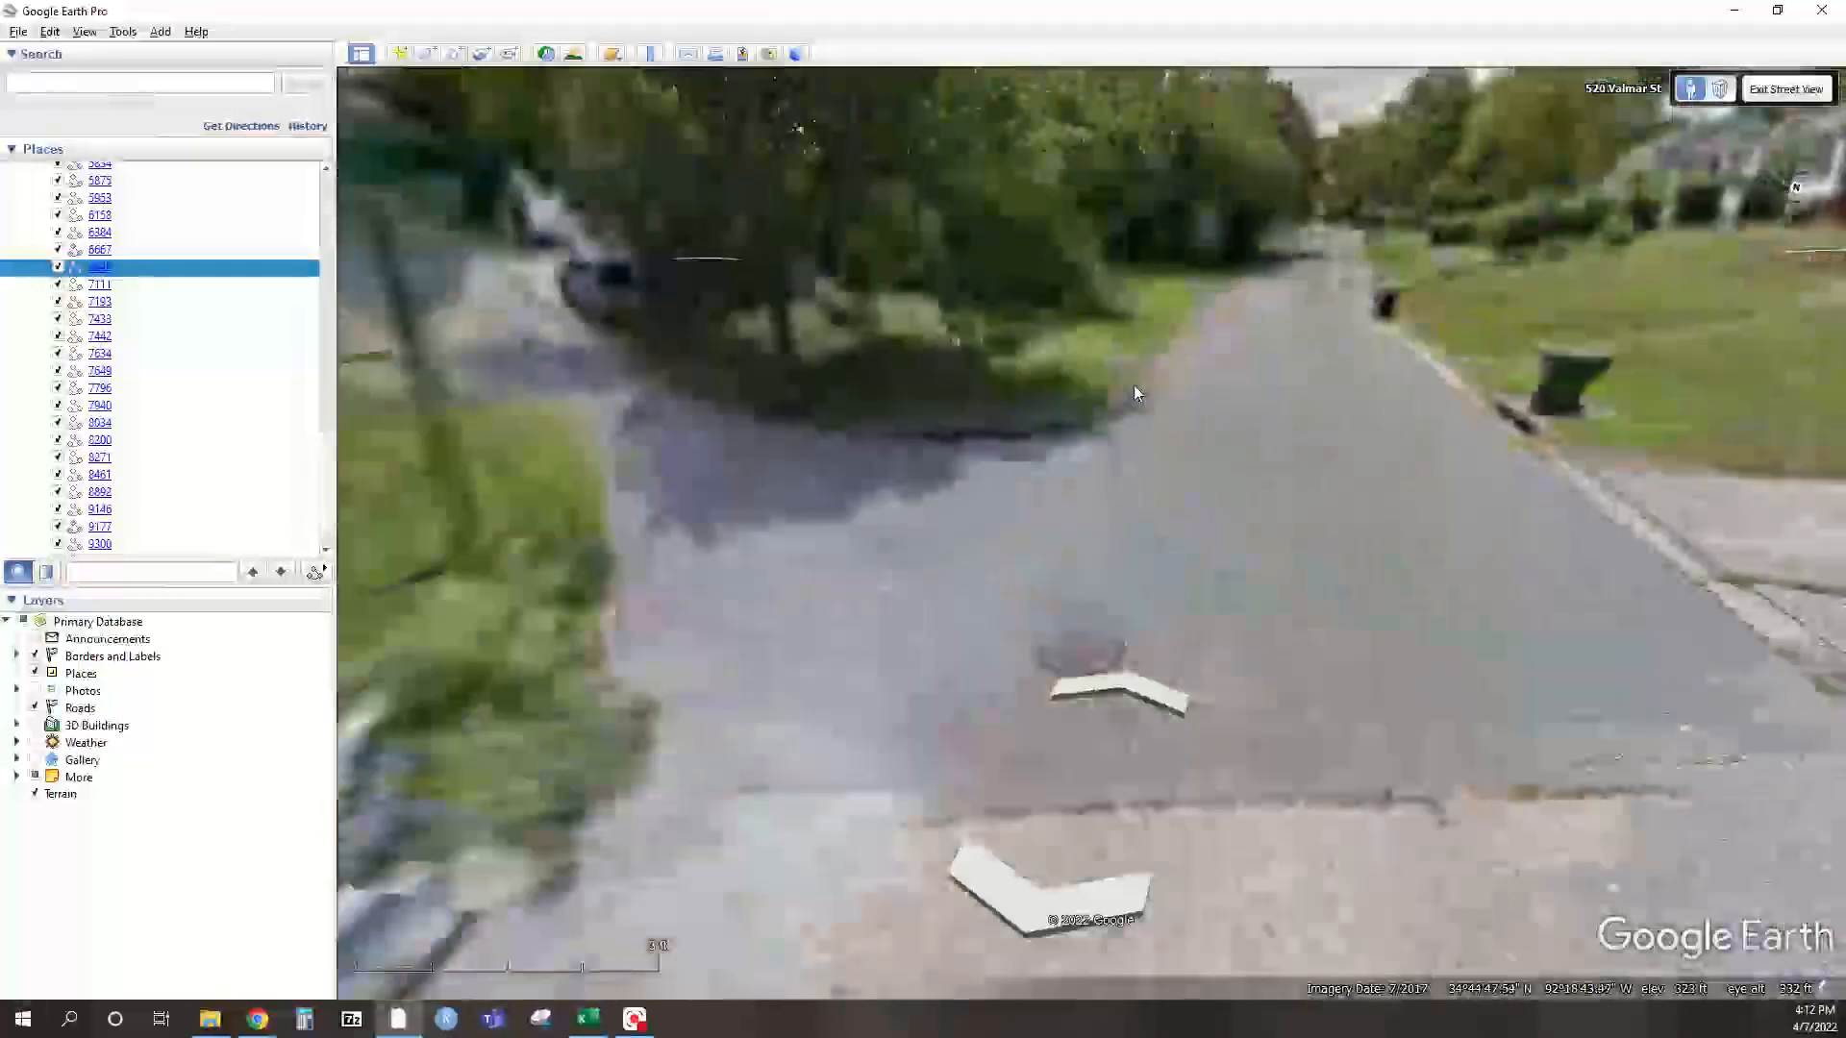
pyautogui.moveTo(878, 354); pyautogui.dragTo(1577, 326)
pyautogui.moveTo(890, 289); pyautogui.dragTo(1696, 564)
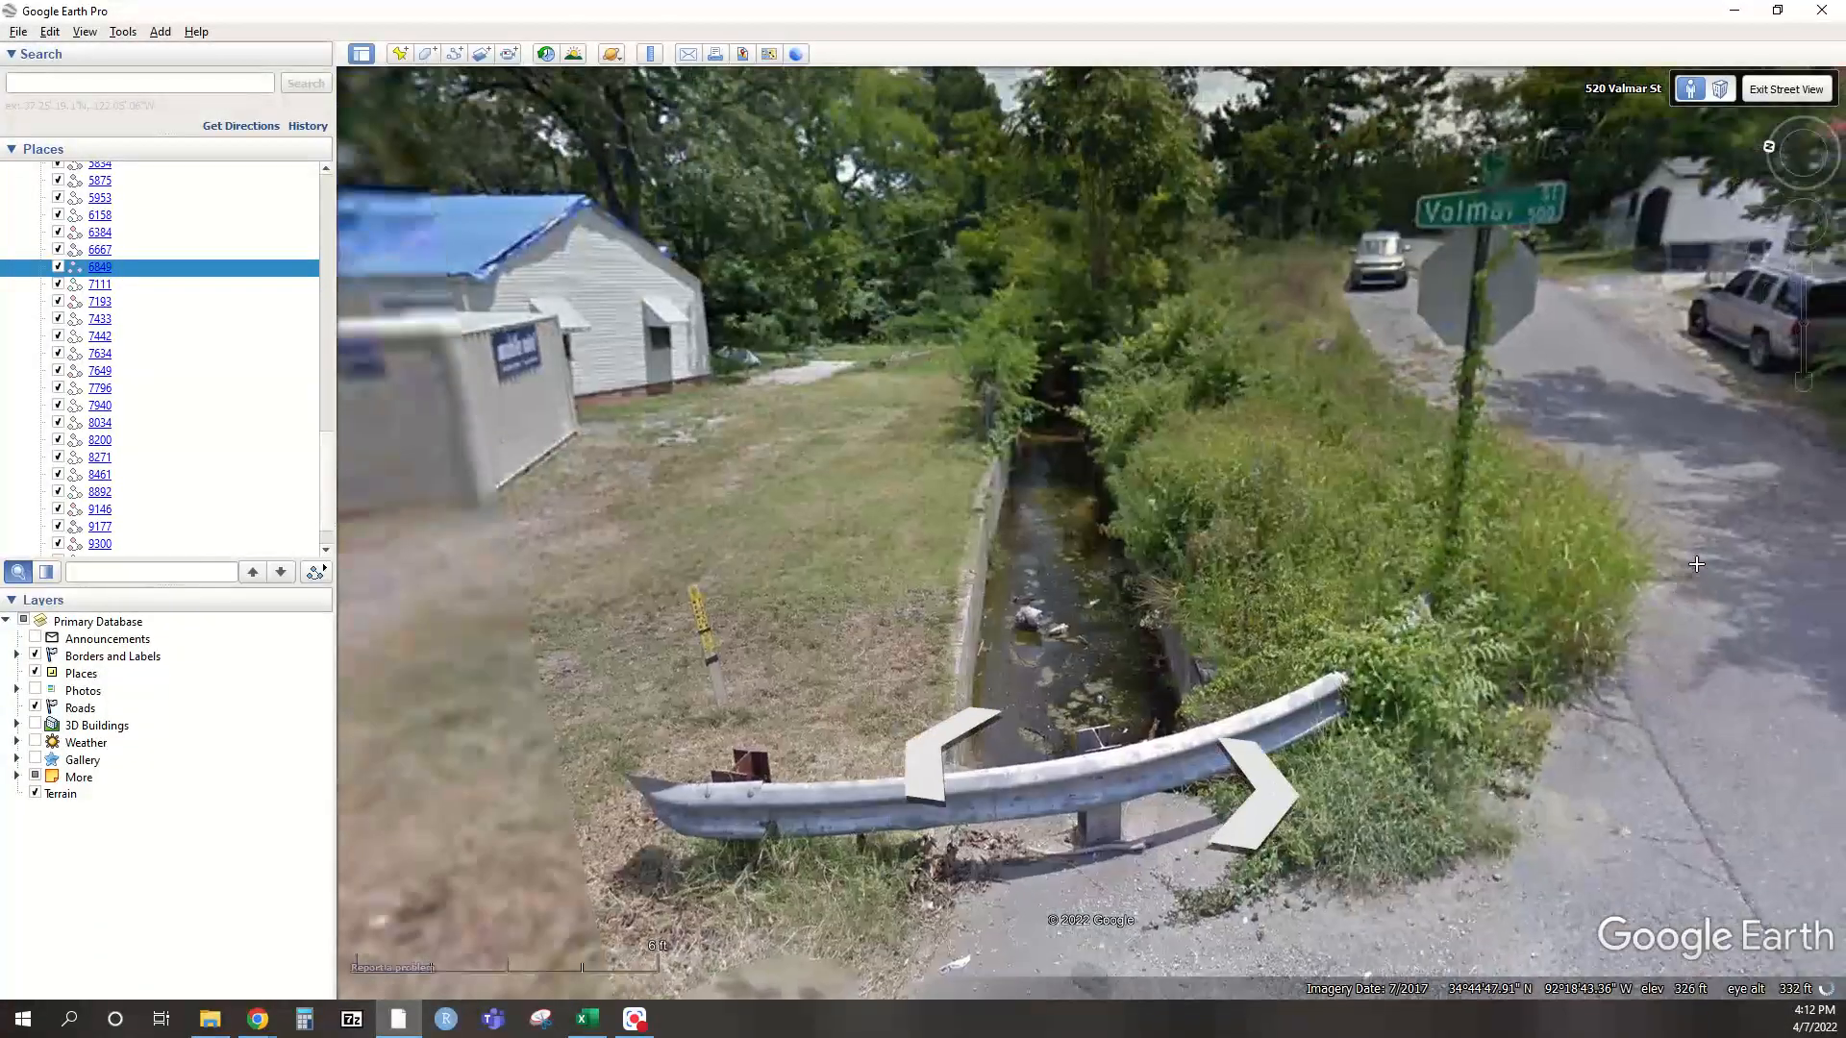
pyautogui.moveTo(658, 367); pyautogui.dragTo(1367, 412)
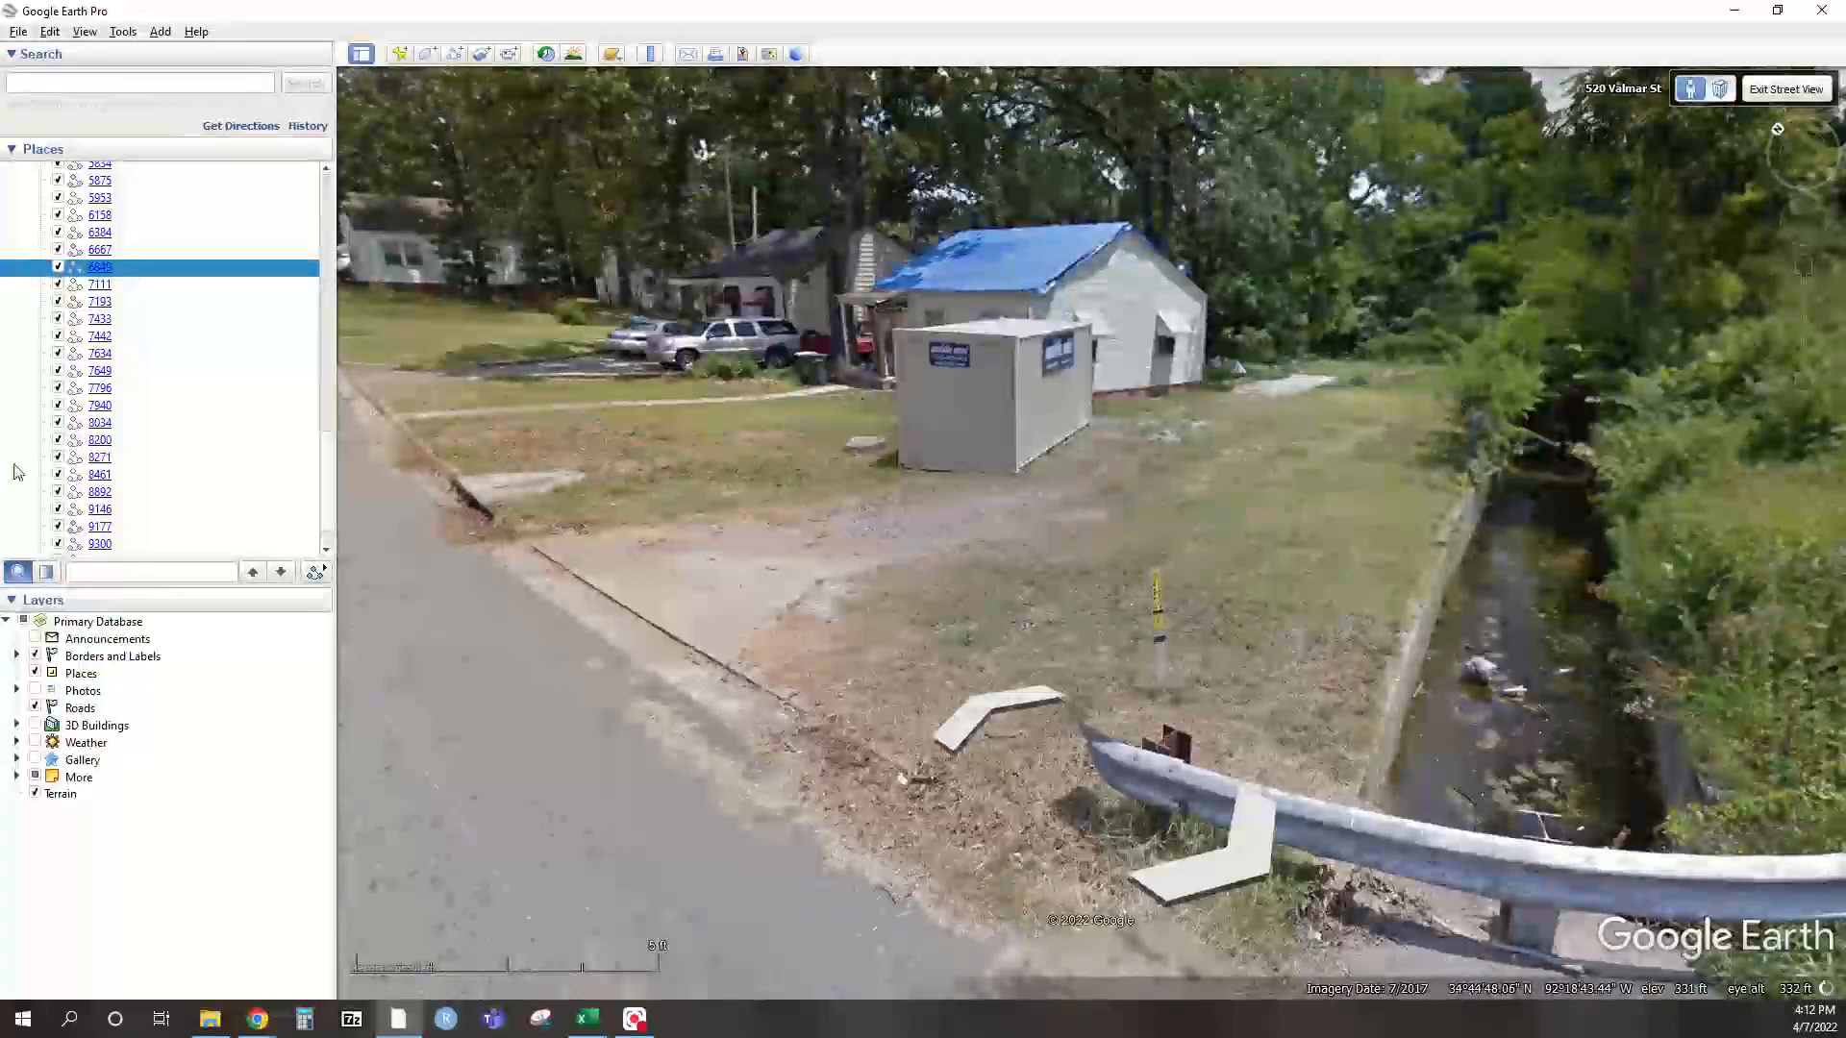
pyautogui.moveTo(0, 106); pyautogui.dragTo(804, 62)
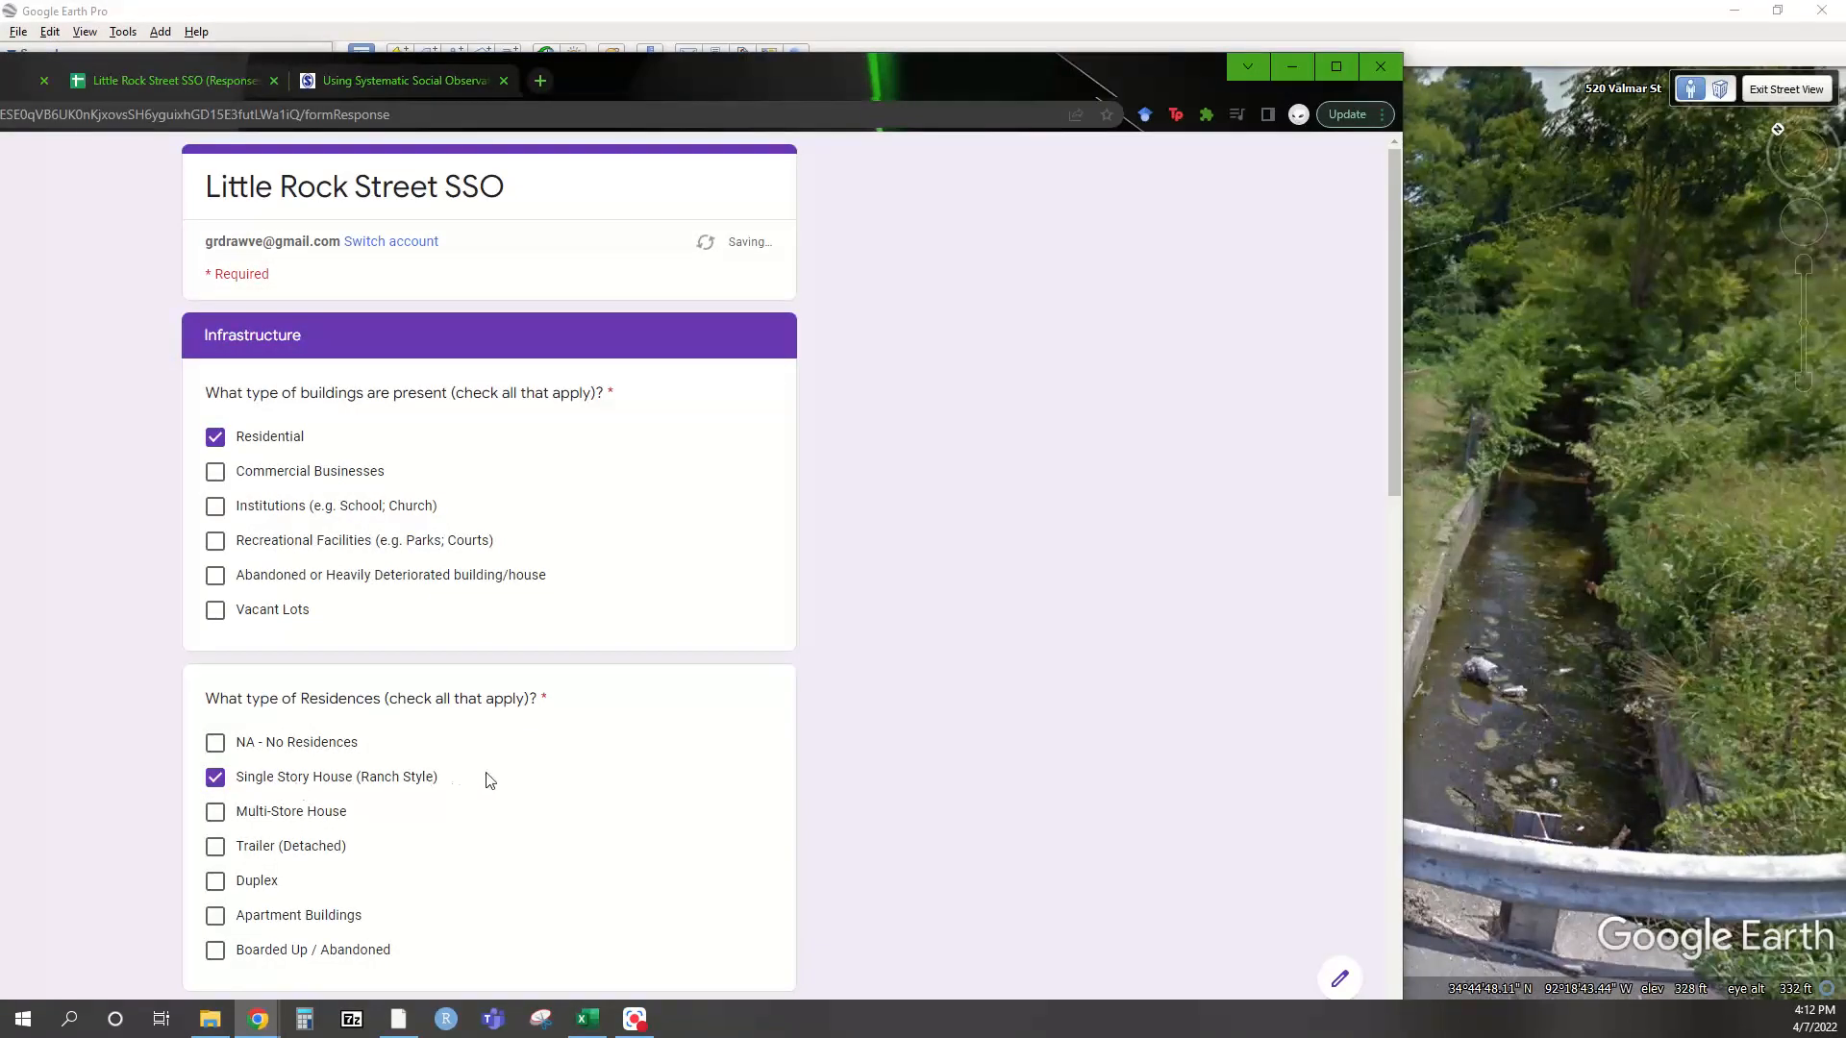
# Scroll the form, move it aside, and turn Street View toward the houses and cars across the road
pyautogui.scroll(-4, 488, 781)
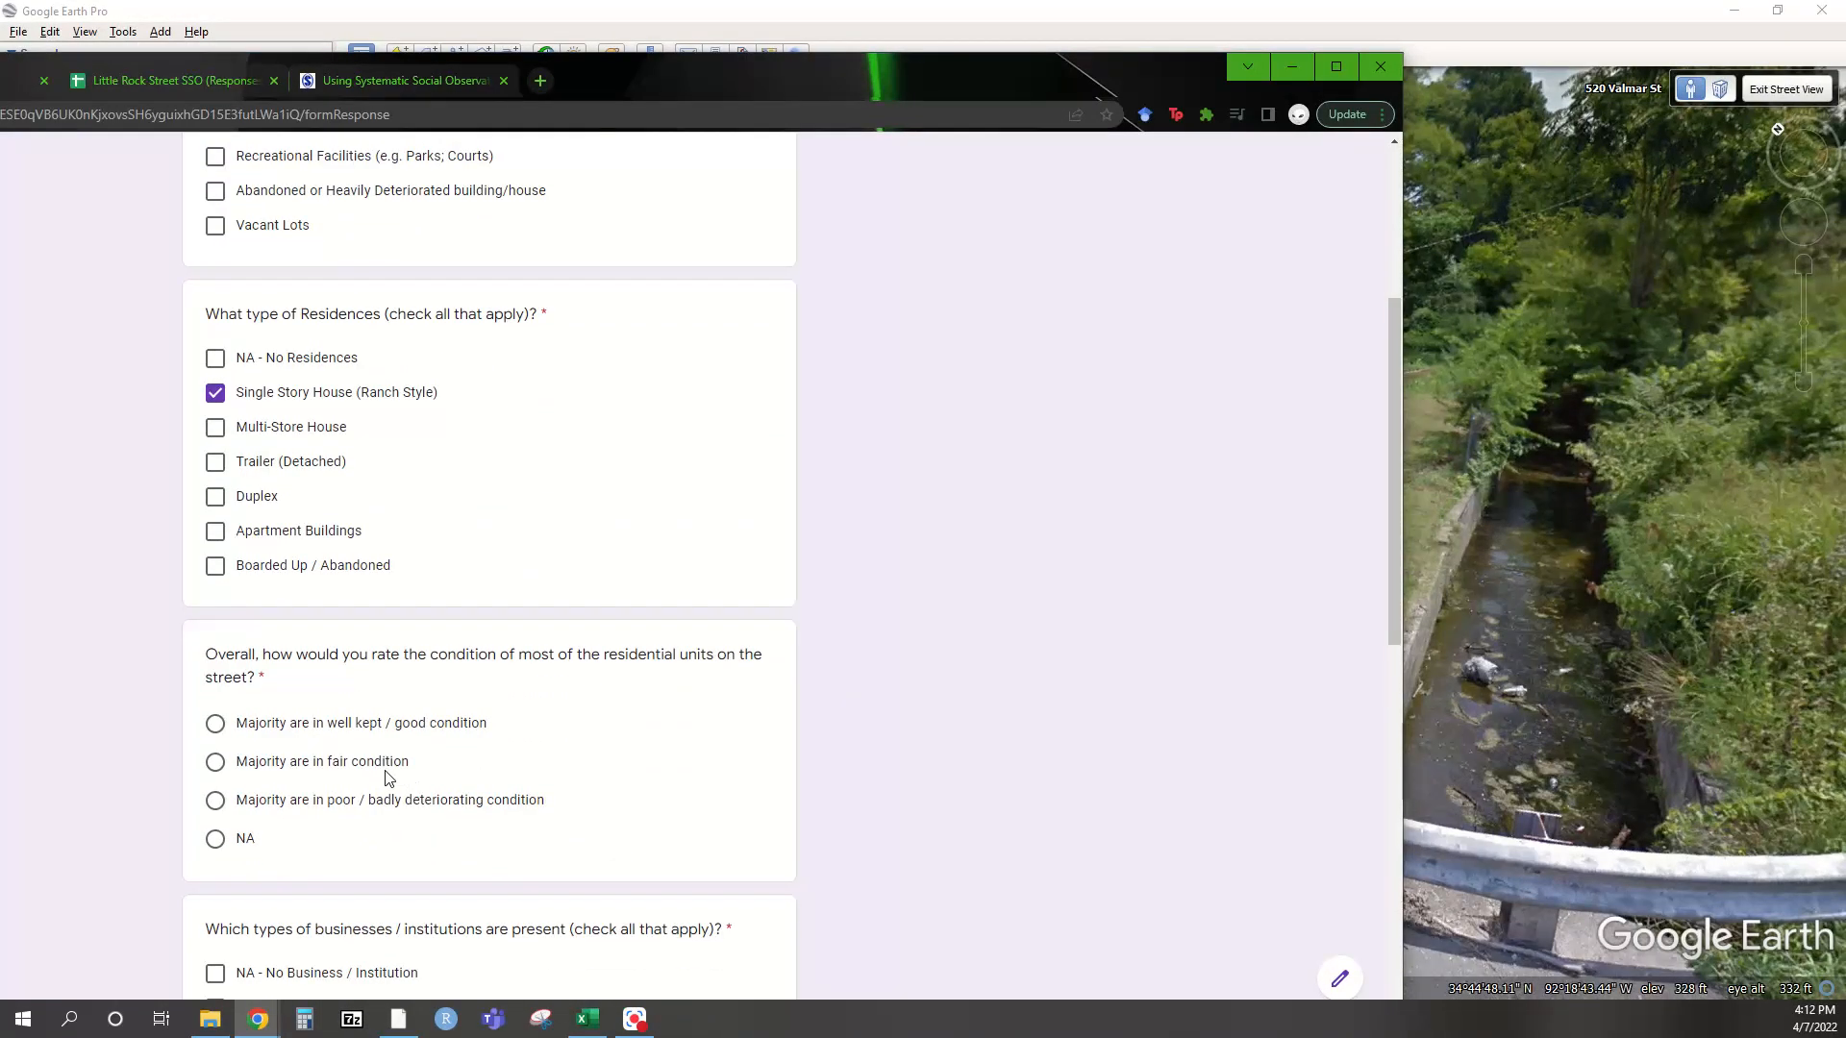
pyautogui.moveTo(732, 96); pyautogui.dragTo(0, 38)
pyautogui.moveTo(577, 326); pyautogui.dragTo(1442, 365)
pyautogui.moveTo(577, 374); pyautogui.dragTo(441, 509)
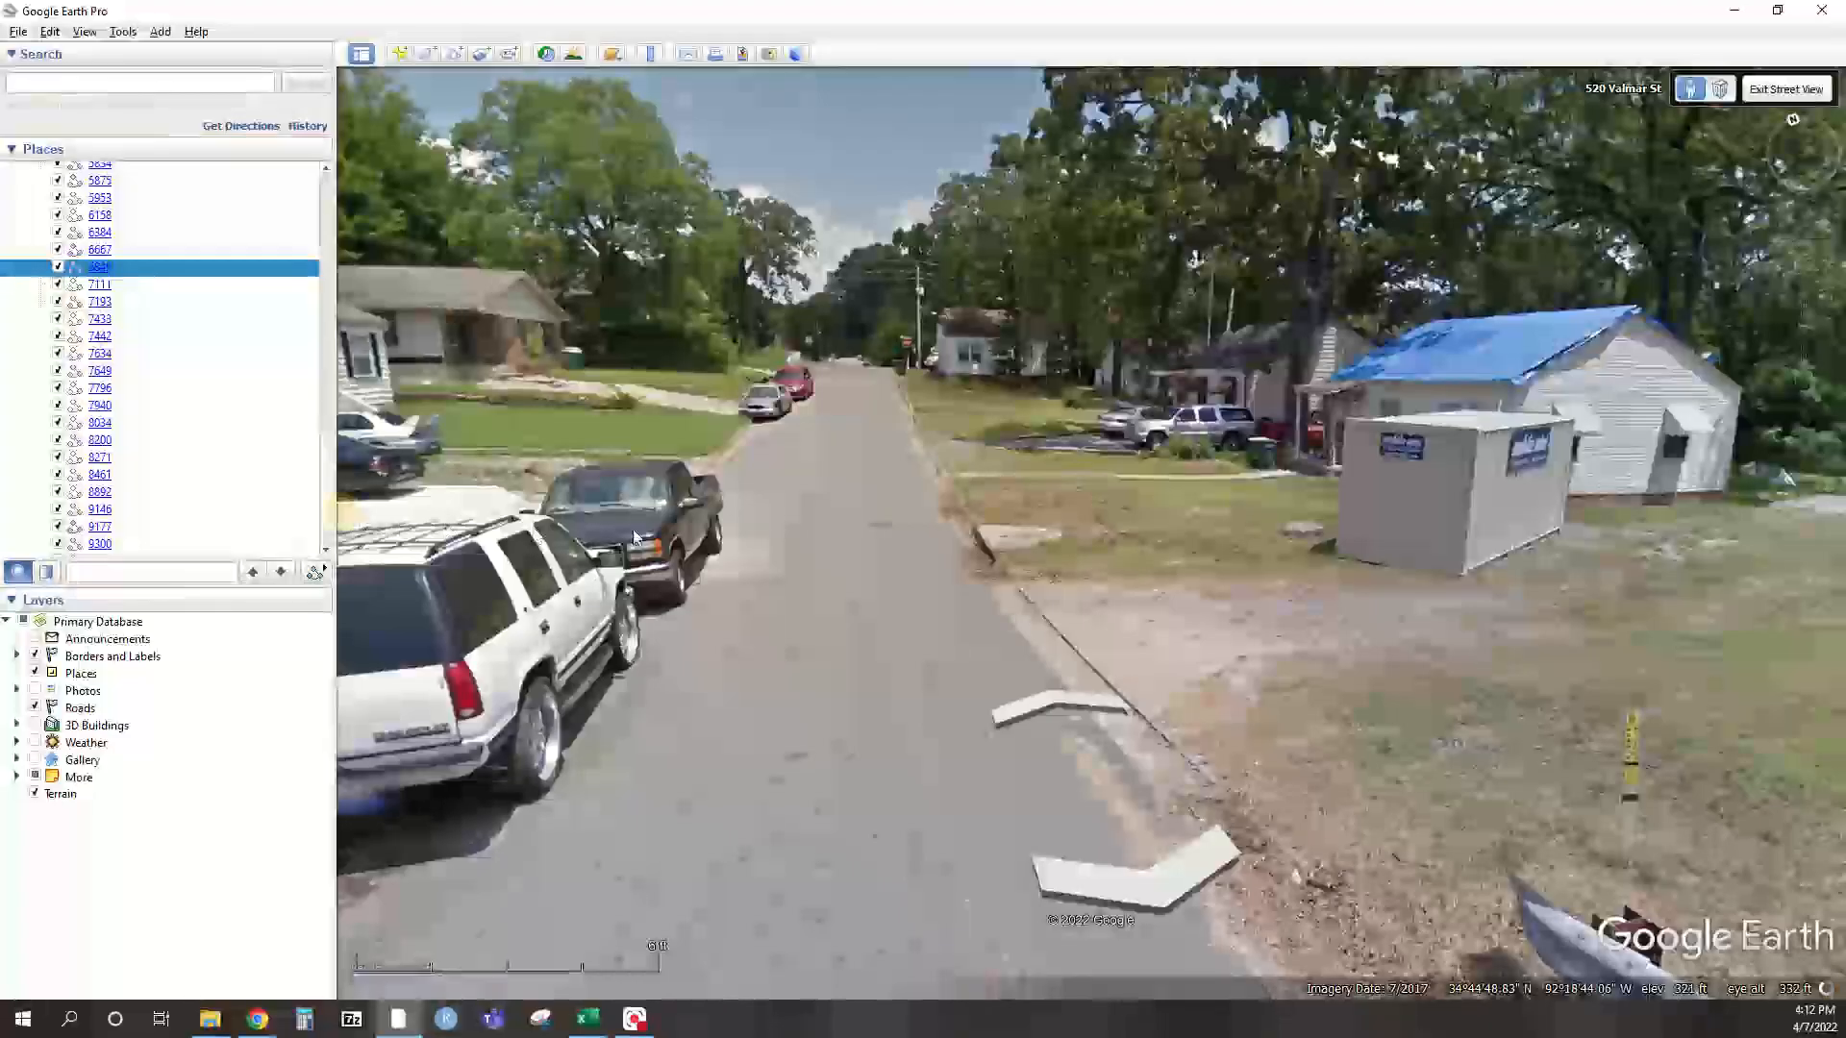
pyautogui.click(832, 451)
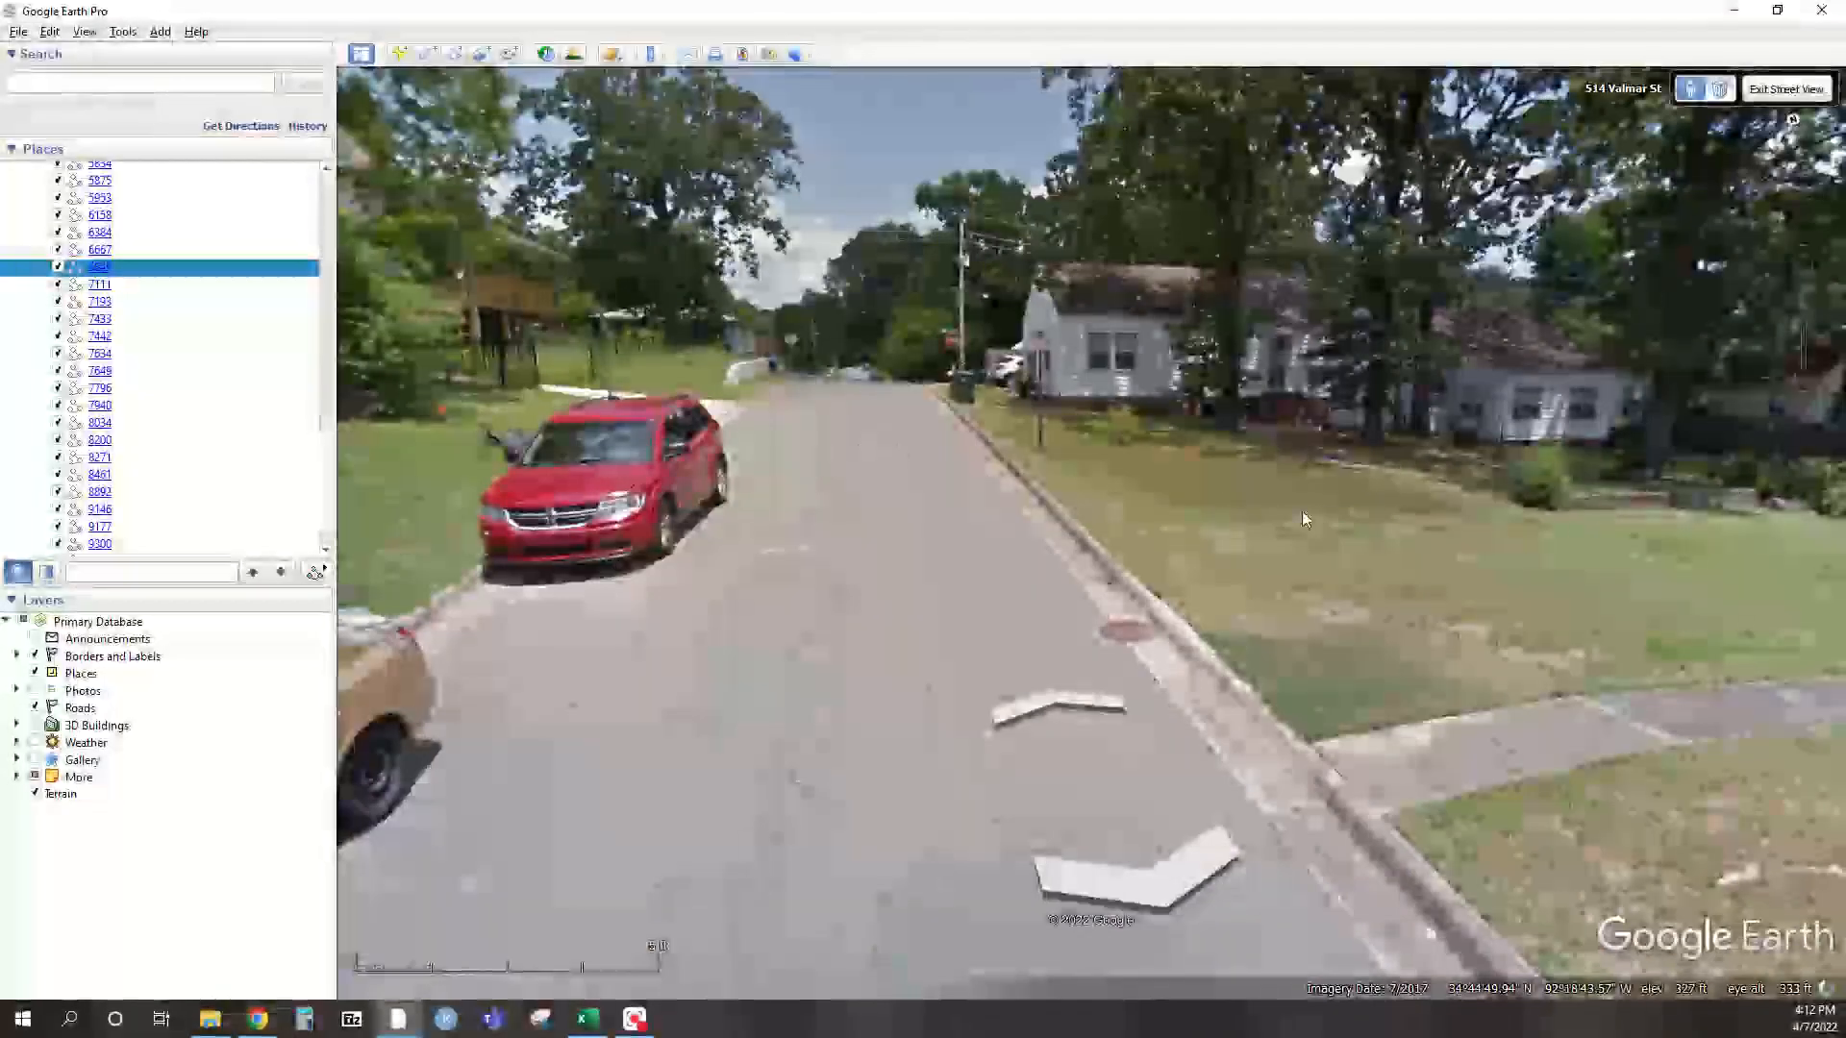
pyautogui.moveTo(1301, 511); pyautogui.dragTo(966, 459)
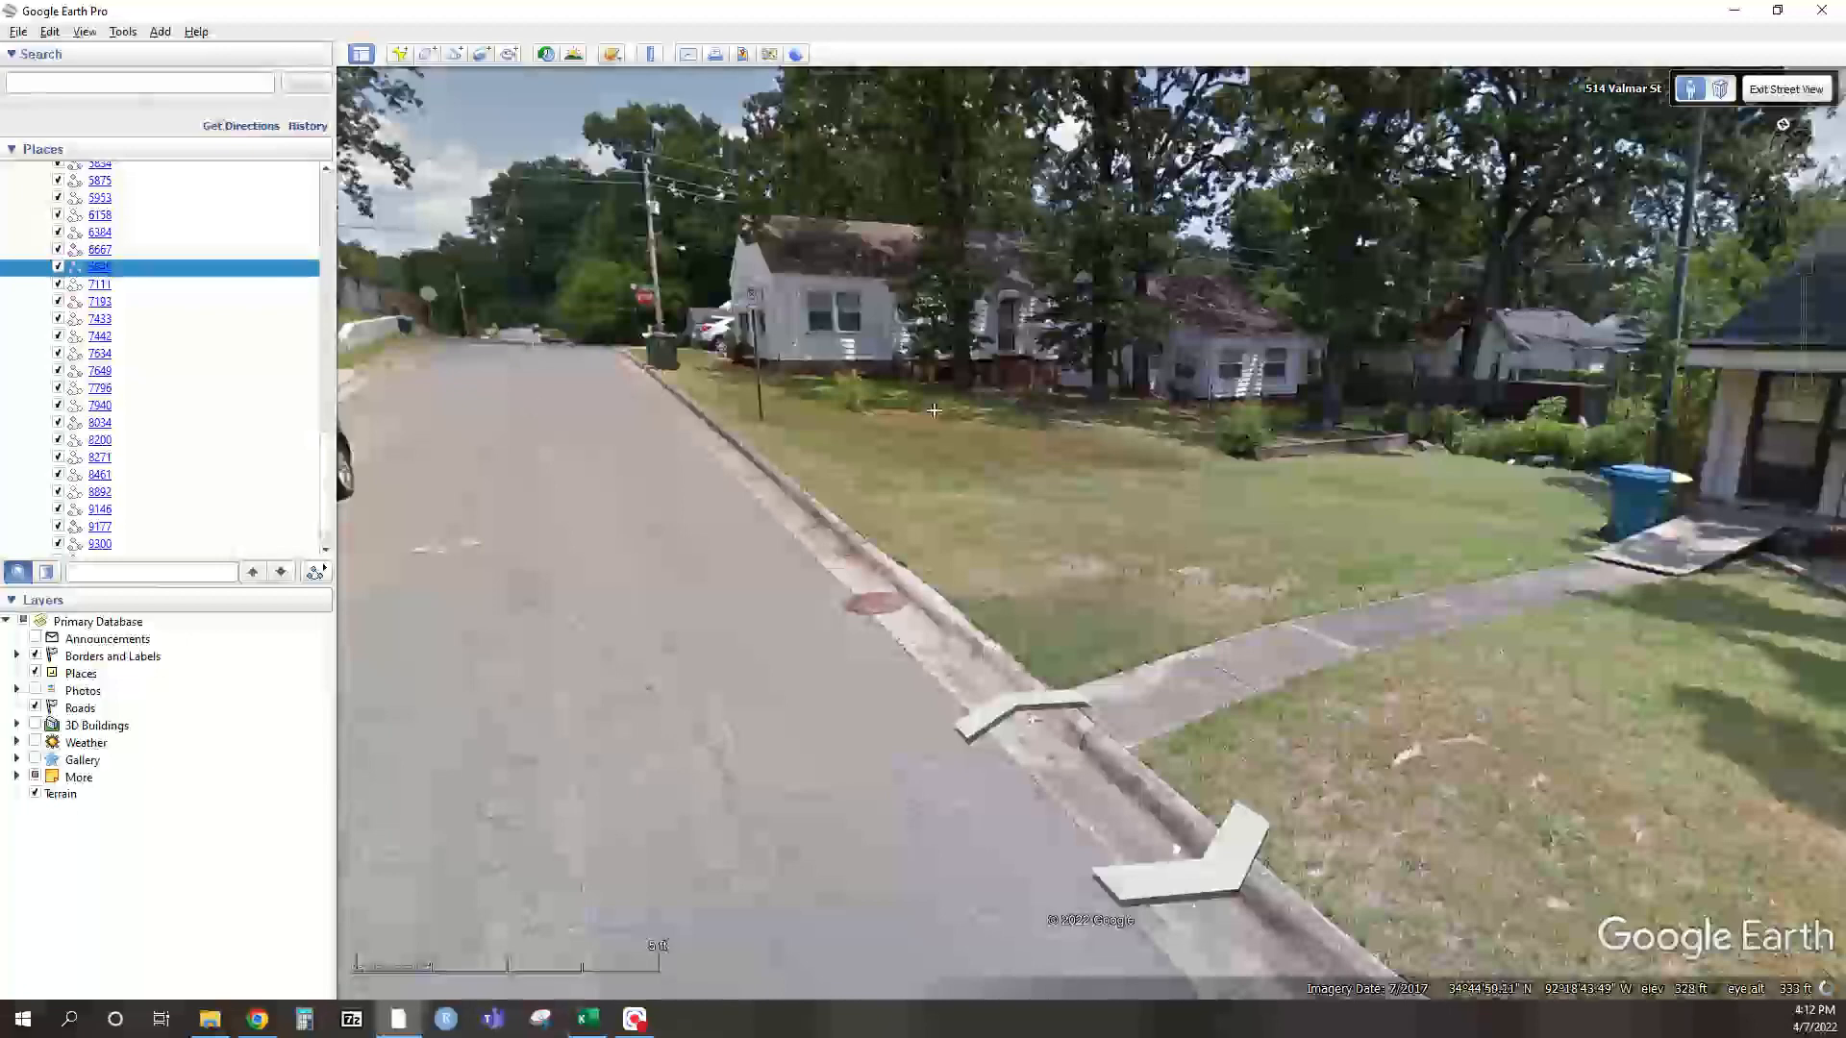
pyautogui.doubleClick(993, 409)
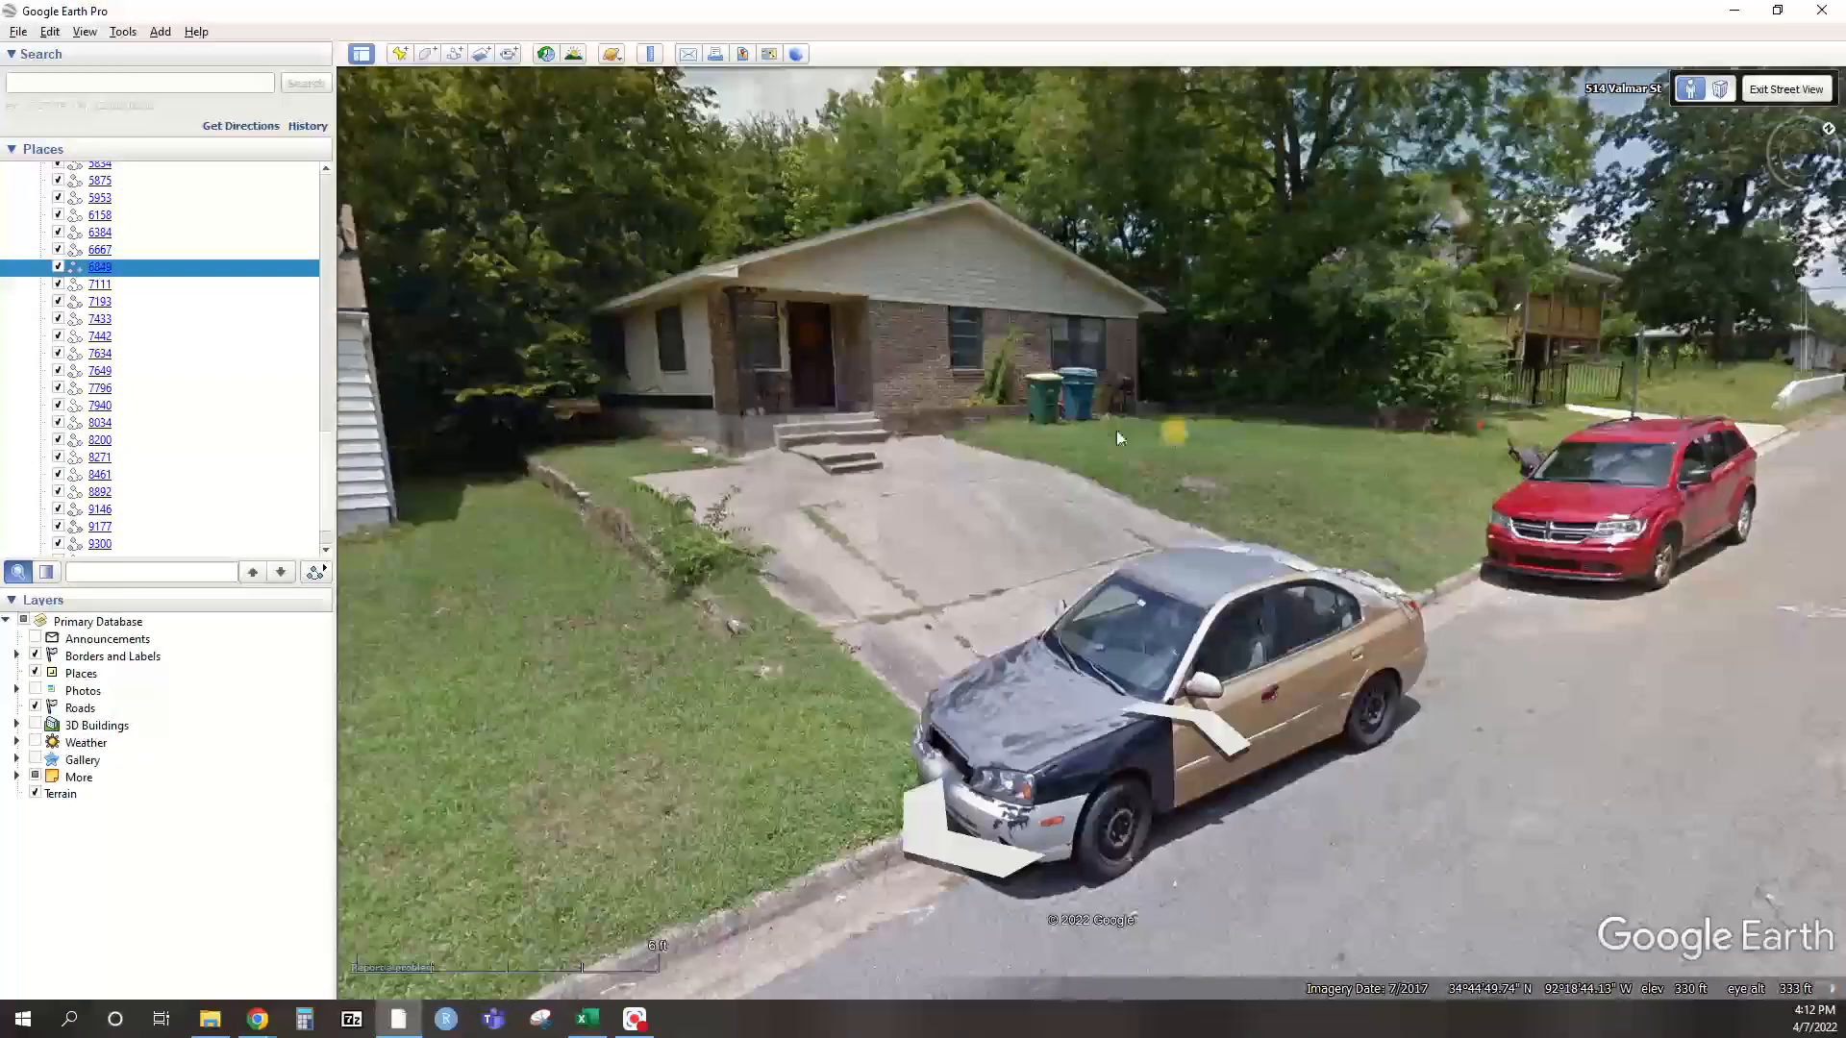
pyautogui.moveTo(516, 548); pyautogui.dragTo(968, 530)
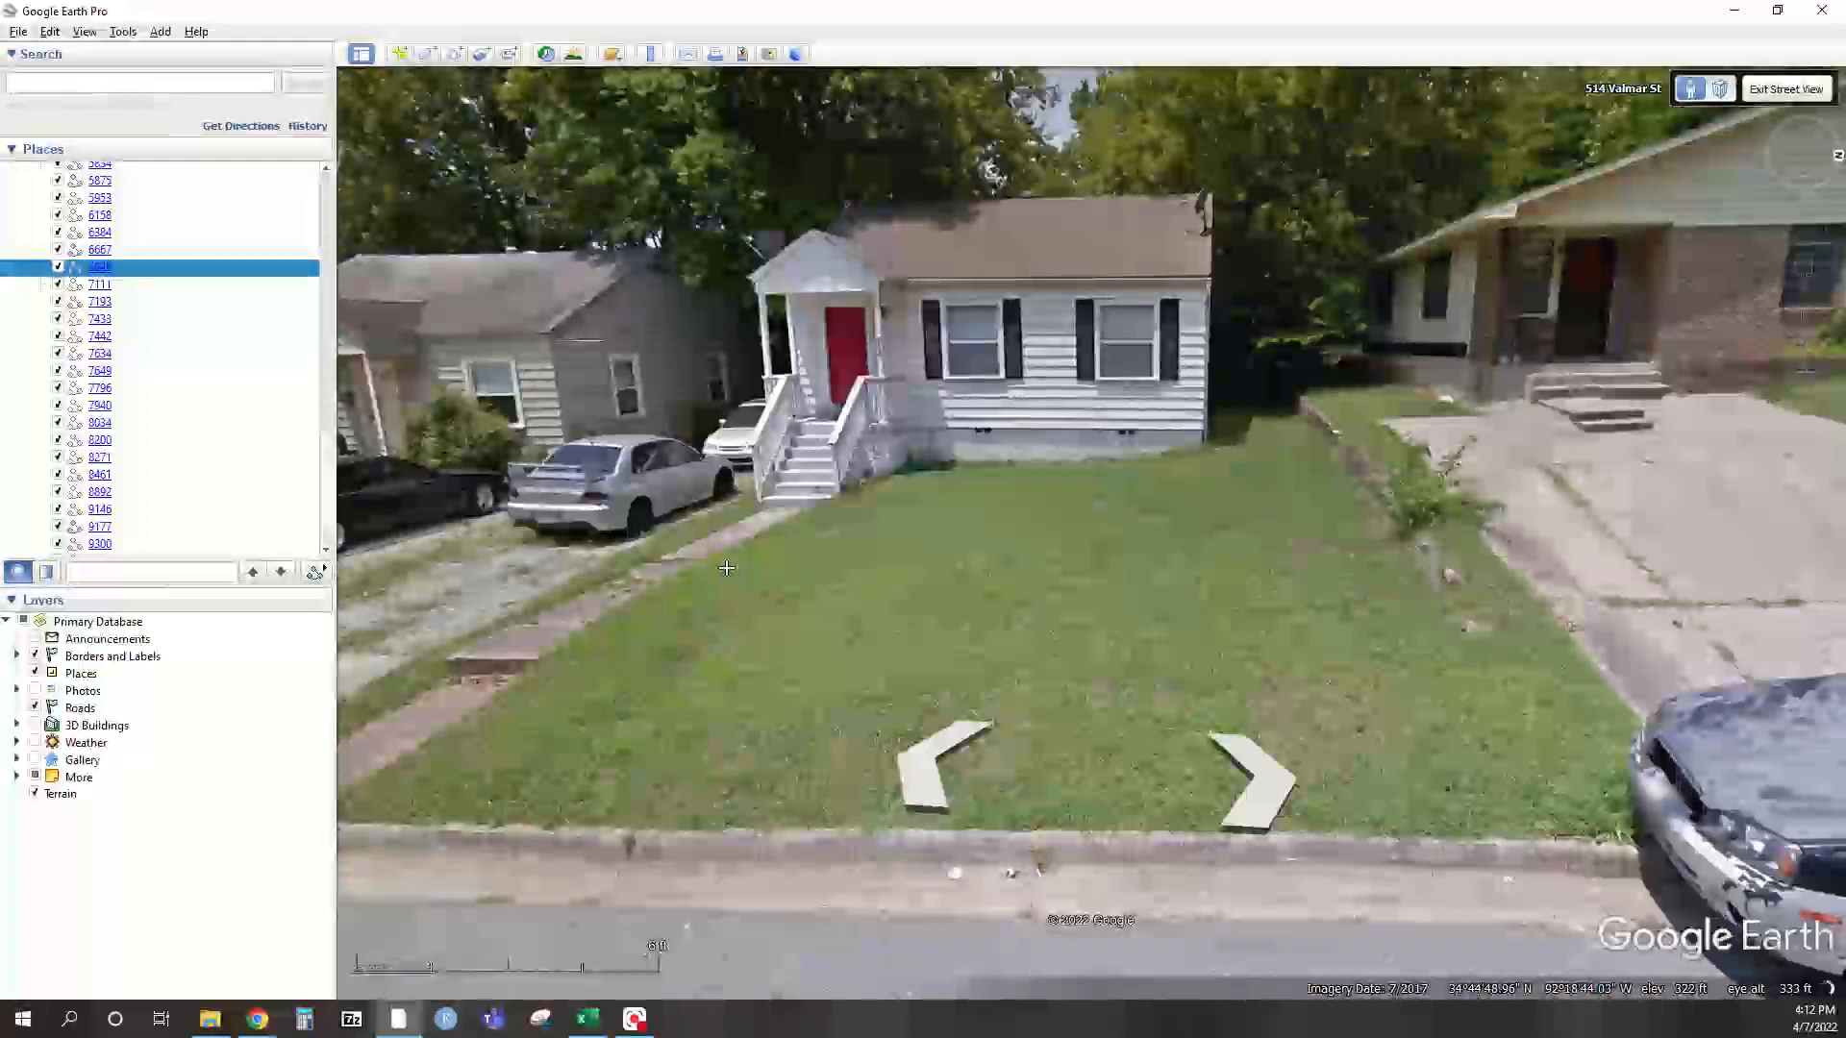
pyautogui.moveTo(726, 568); pyautogui.dragTo(569, 625)
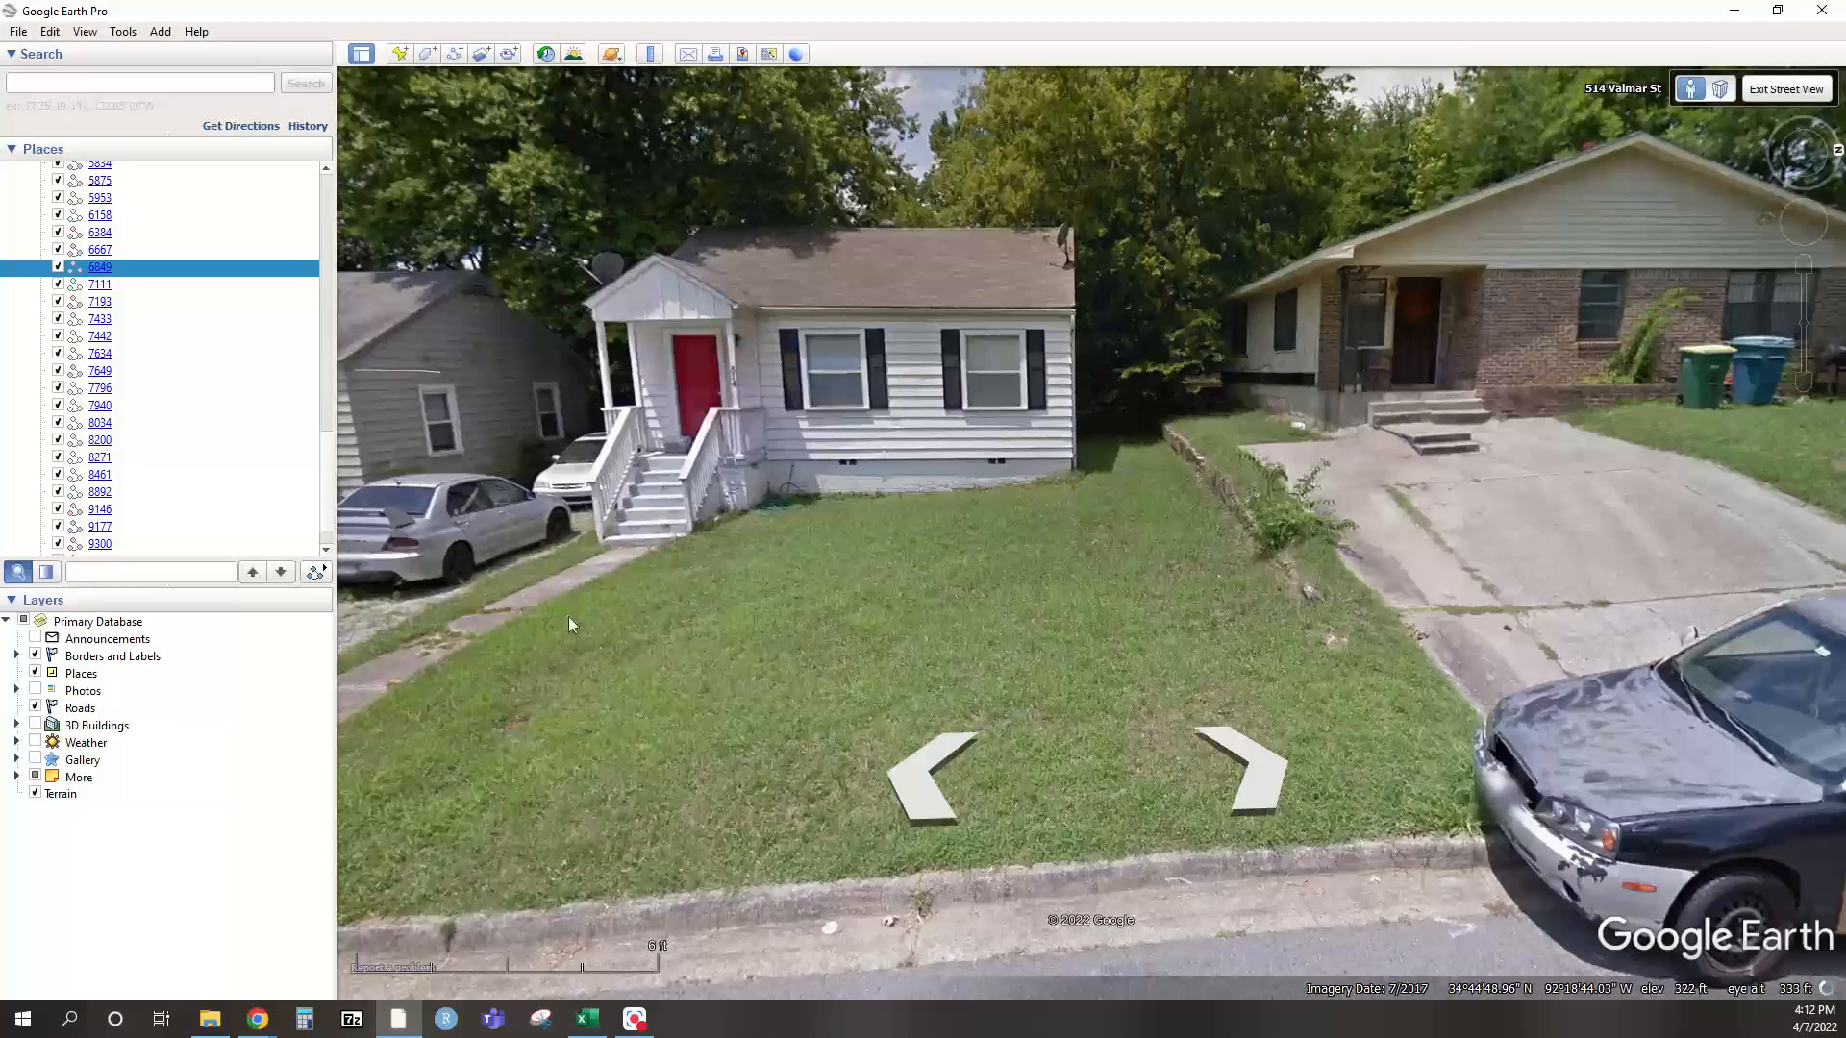
pyautogui.moveTo(655, 585); pyautogui.dragTo(890, 425)
# Glance at the form, look along the road ahead, then bring the survey back to the front
pyautogui.hotkey('alt', 'Tab')
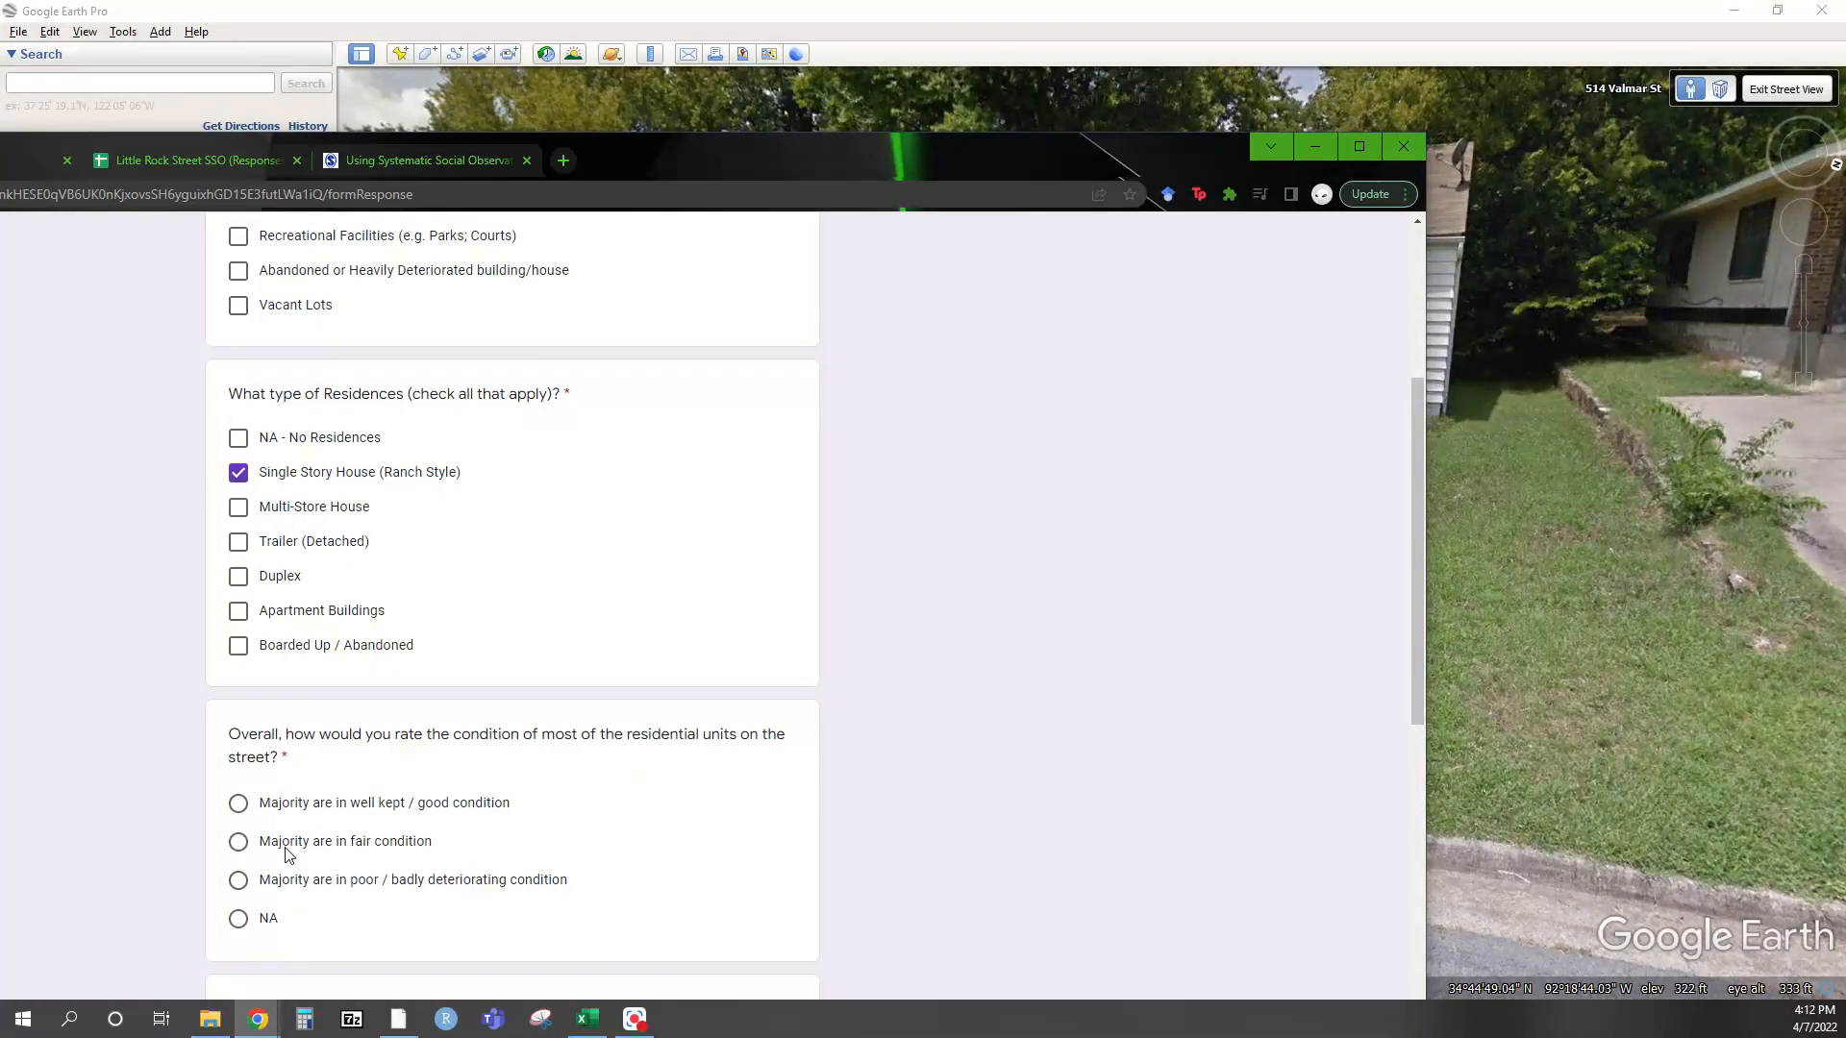
pyautogui.hotkey('alt', 'Tab')
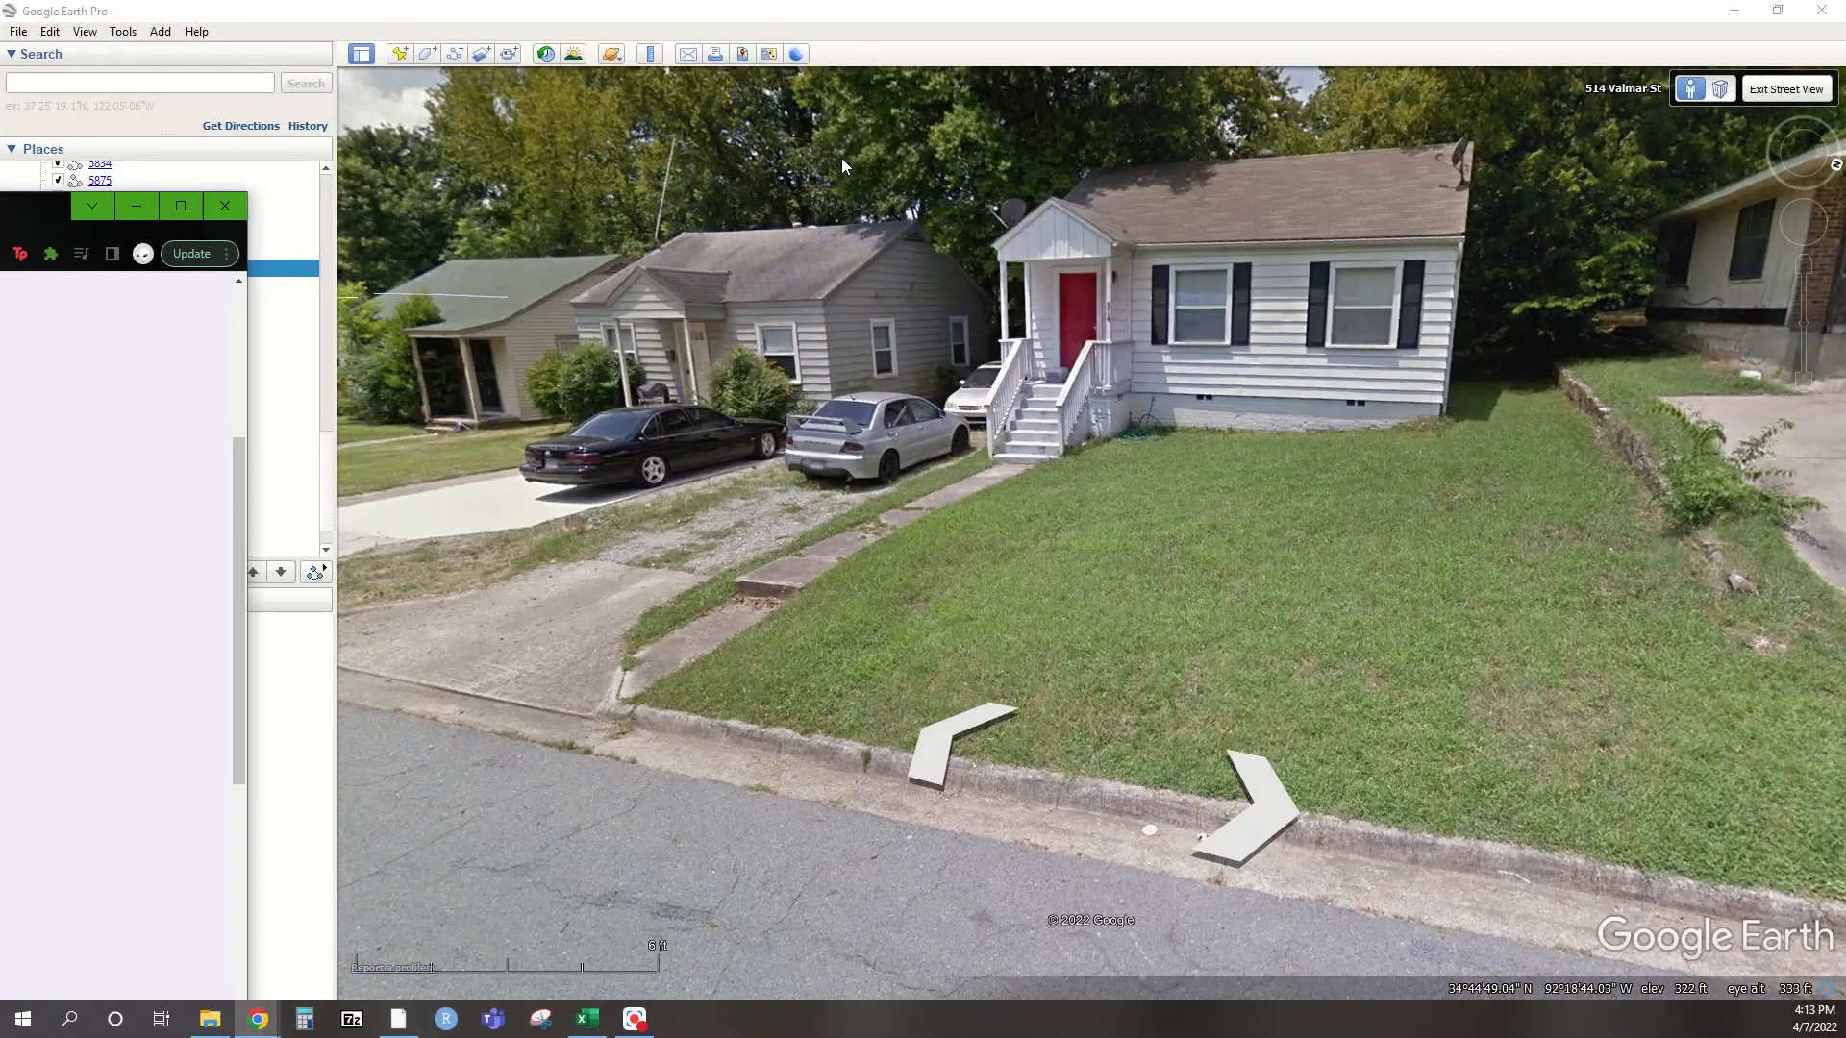
pyautogui.moveTo(519, 263); pyautogui.dragTo(1100, 377)
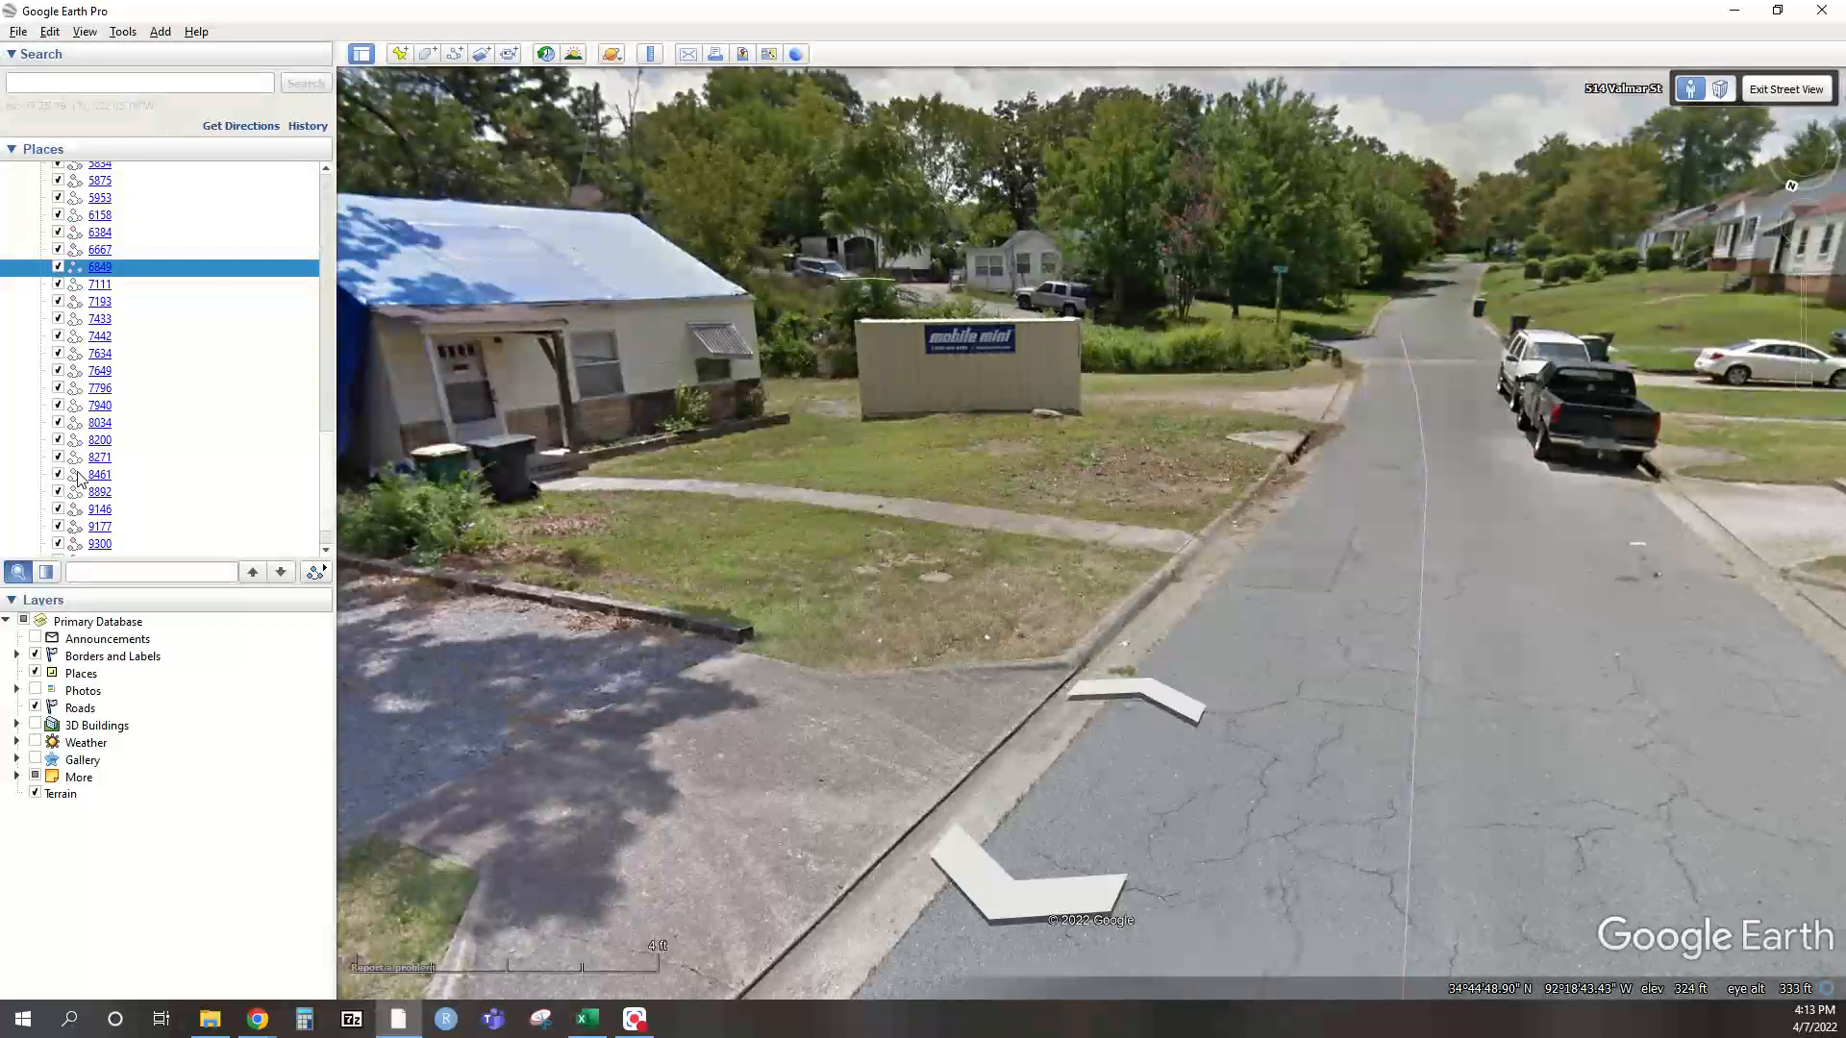
pyautogui.hotkey('alt', 'Tab')
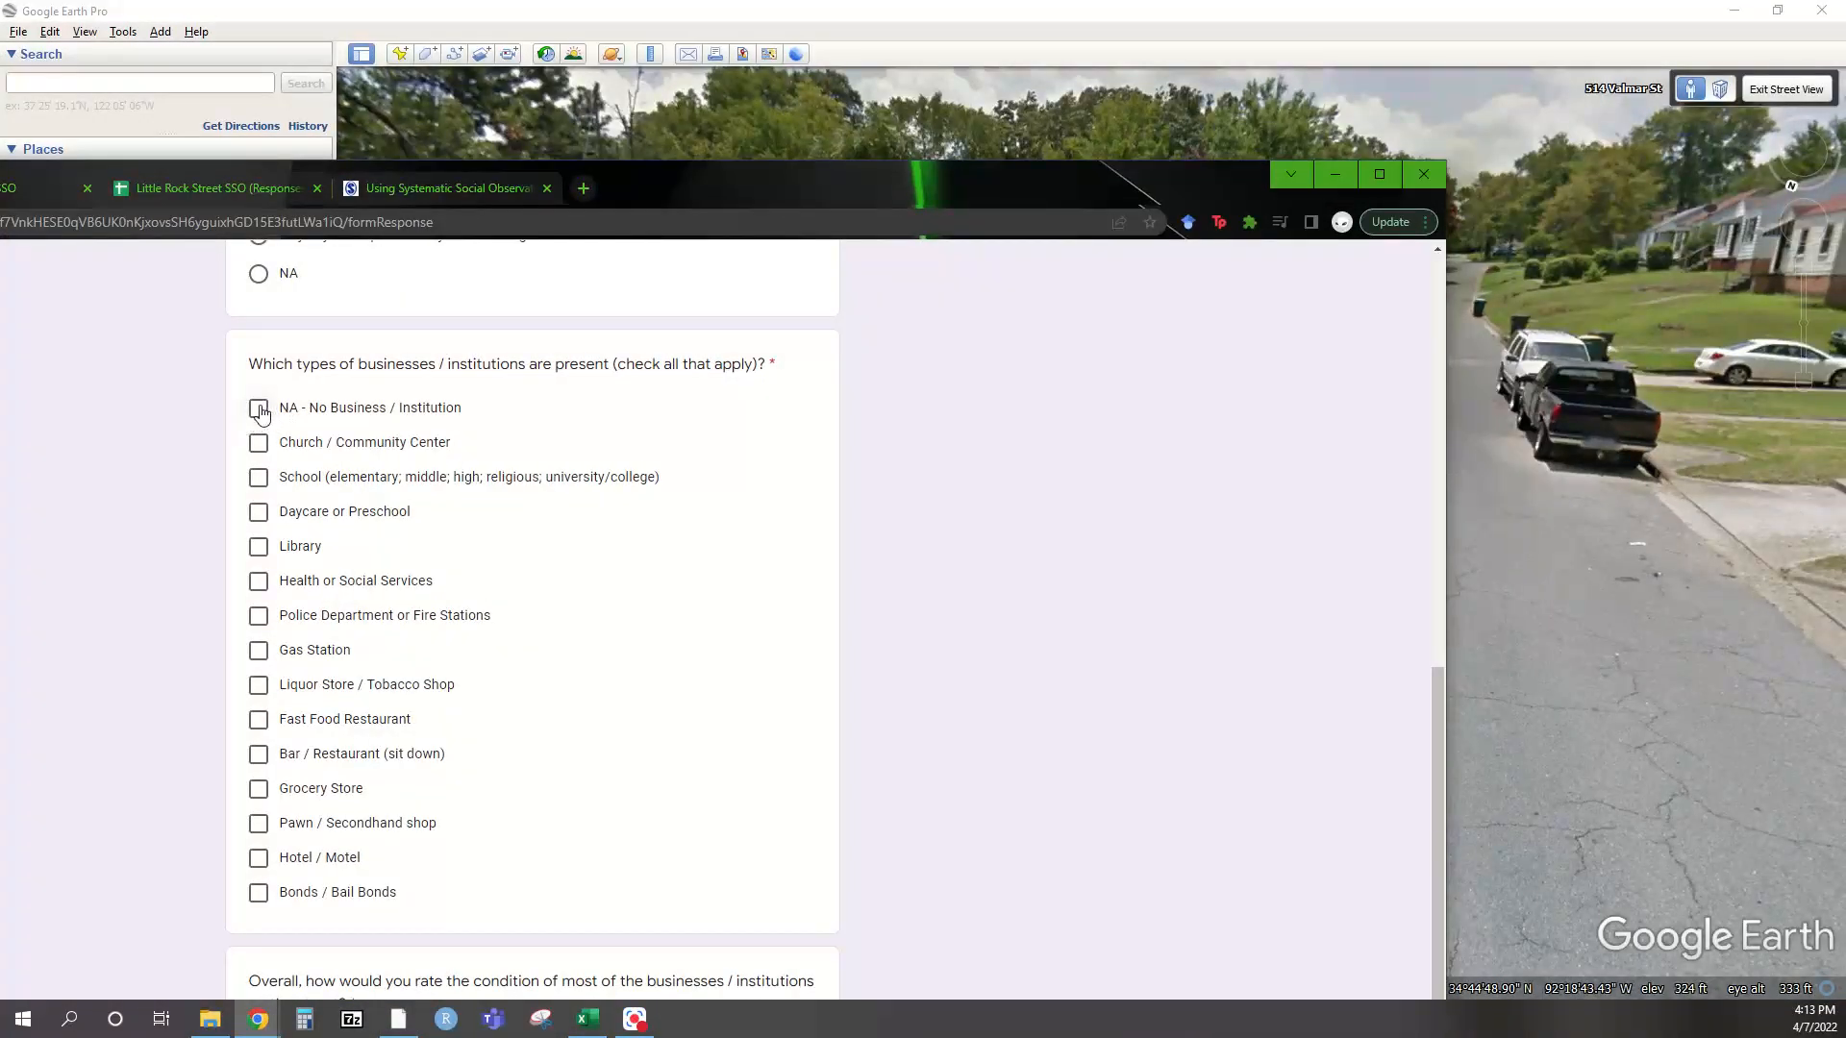
# Scroll to the business condition question and move the form off-screen to show Street View
pyautogui.scroll(-3, 586, 566)
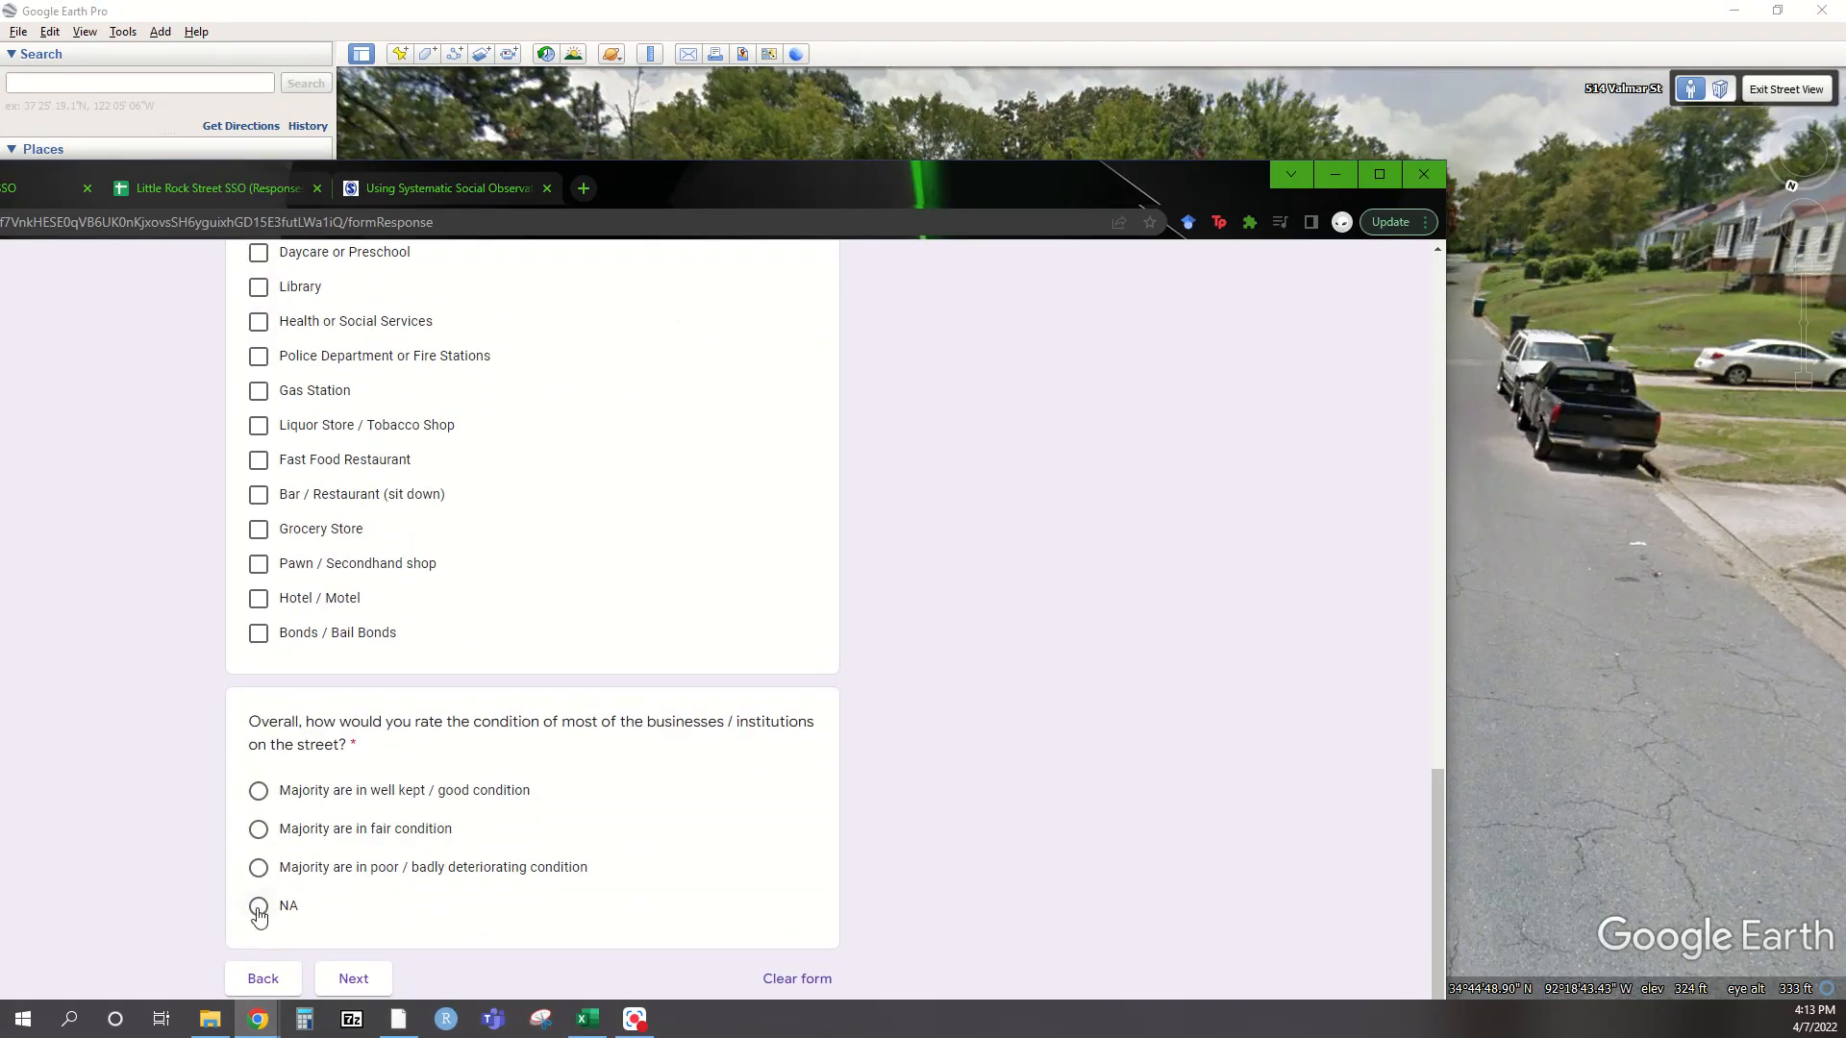
pyautogui.moveTo(726, 188); pyautogui.dragTo(0, 180)
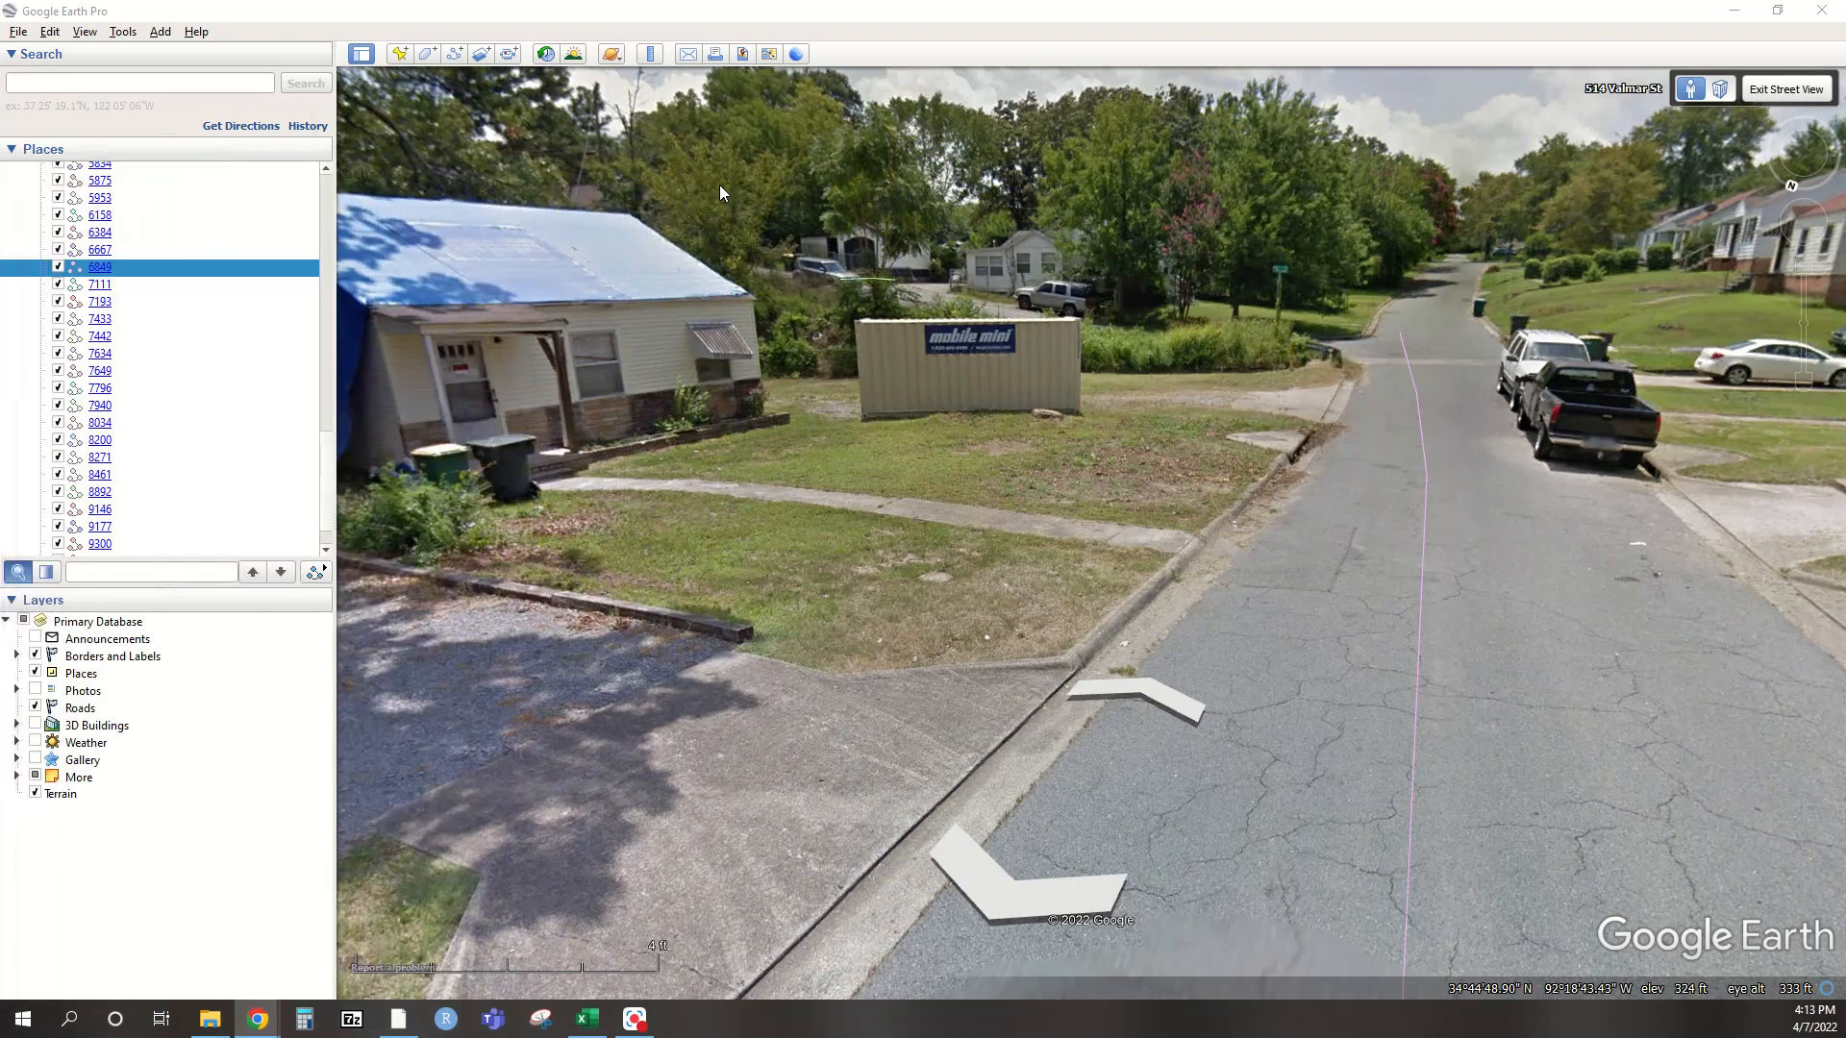
# Look along Valmar St and across at the houses and carport, moving toward the 6th St sign
pyautogui.moveTo(1192, 294); pyautogui.dragTo(526, 215)
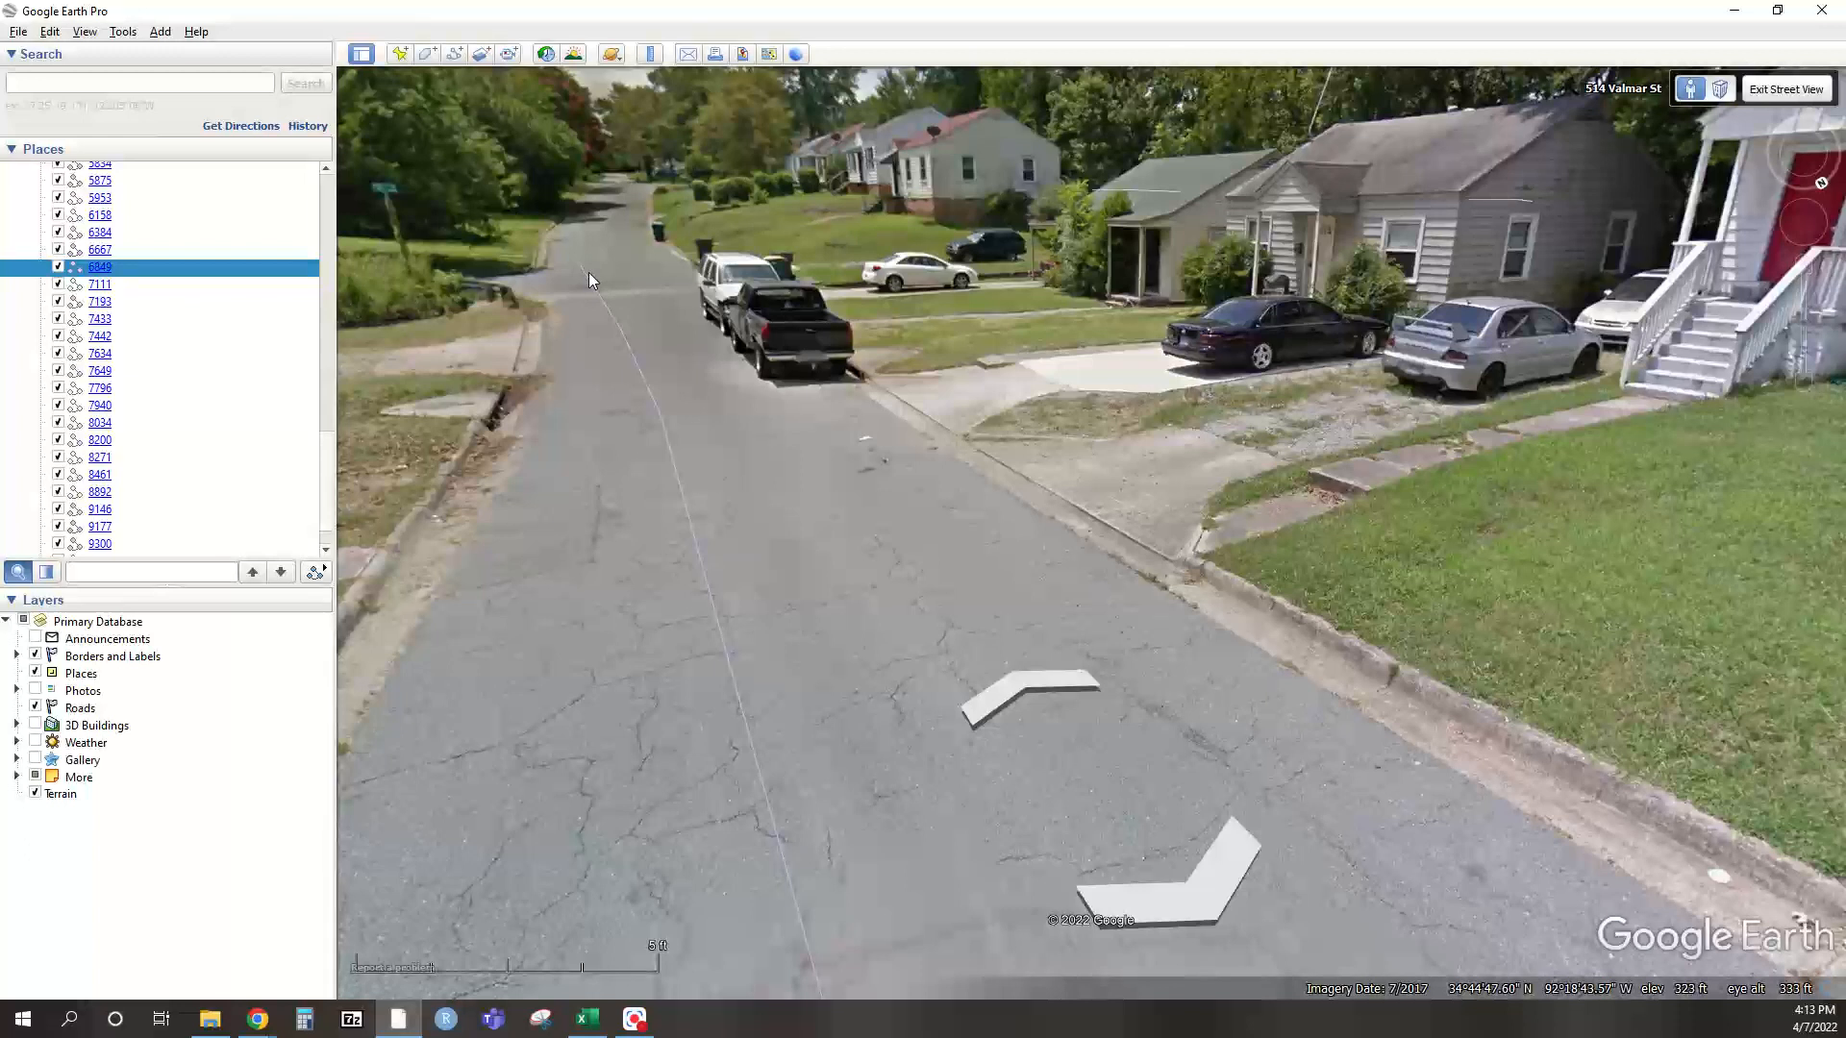
pyautogui.click(614, 280)
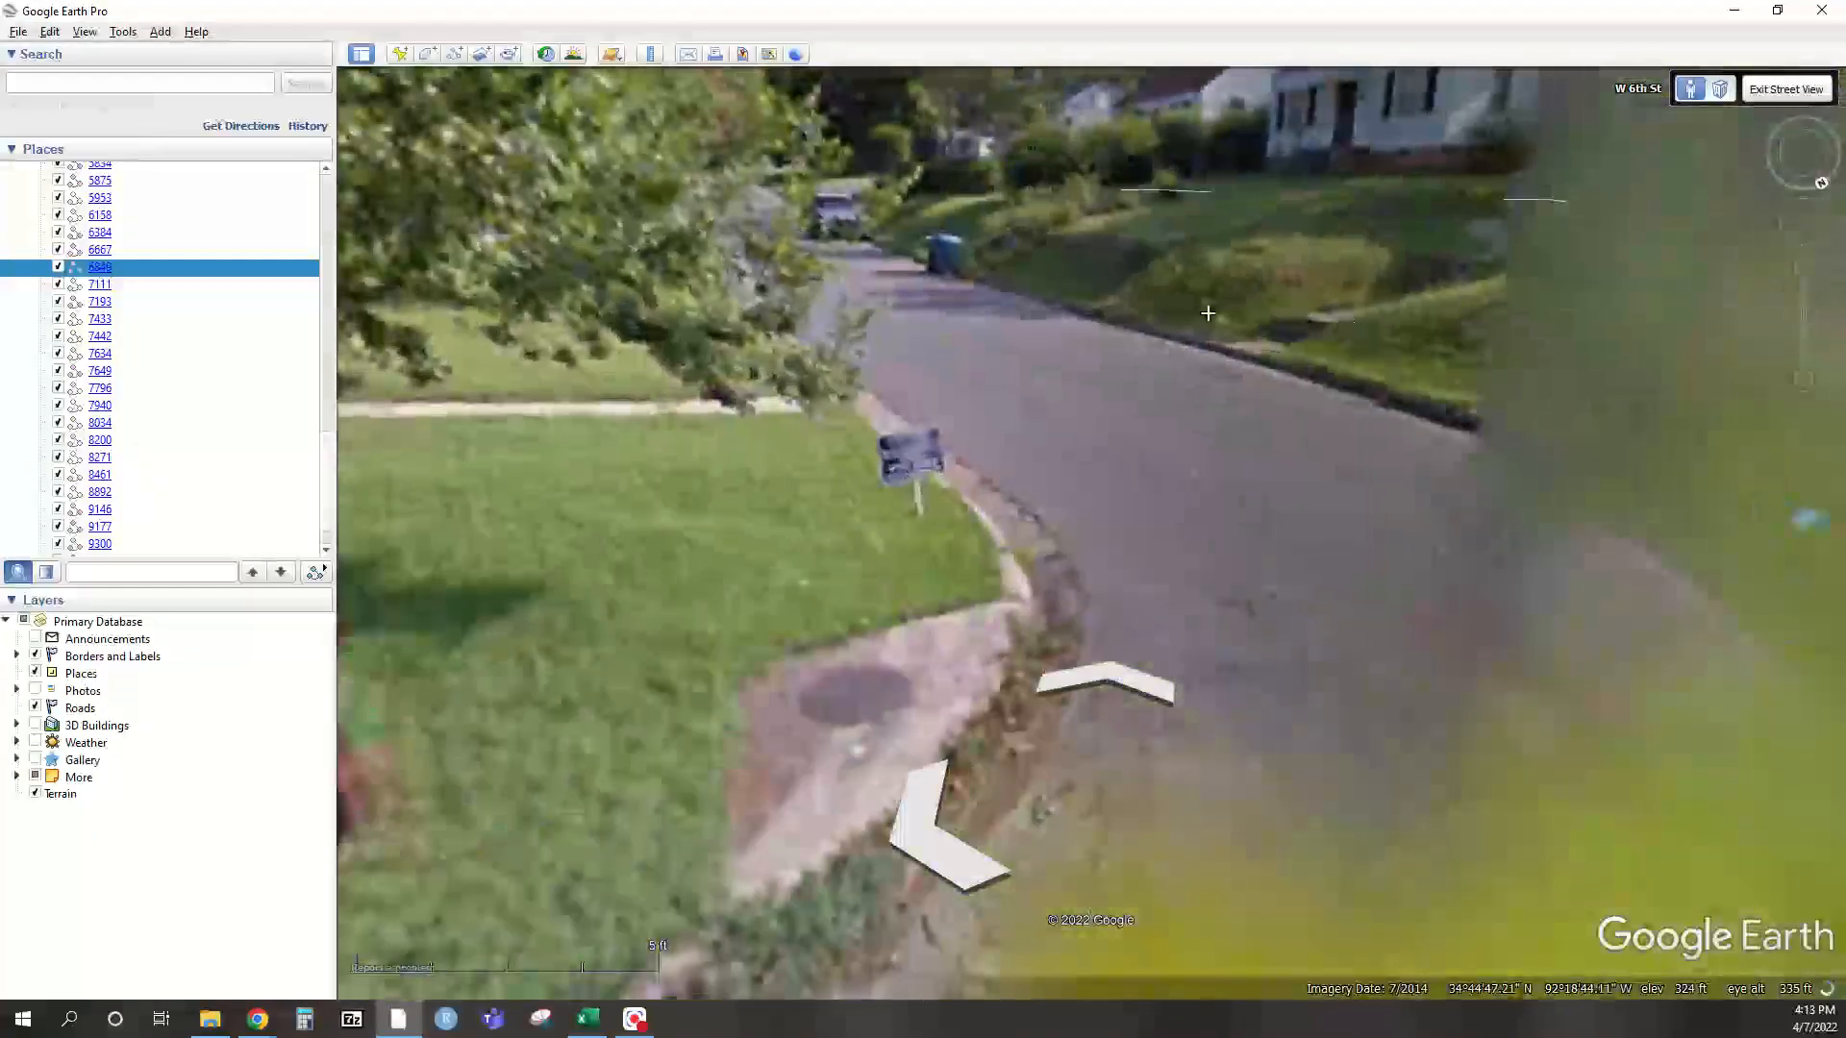
pyautogui.moveTo(1208, 317); pyautogui.dragTo(731, 414)
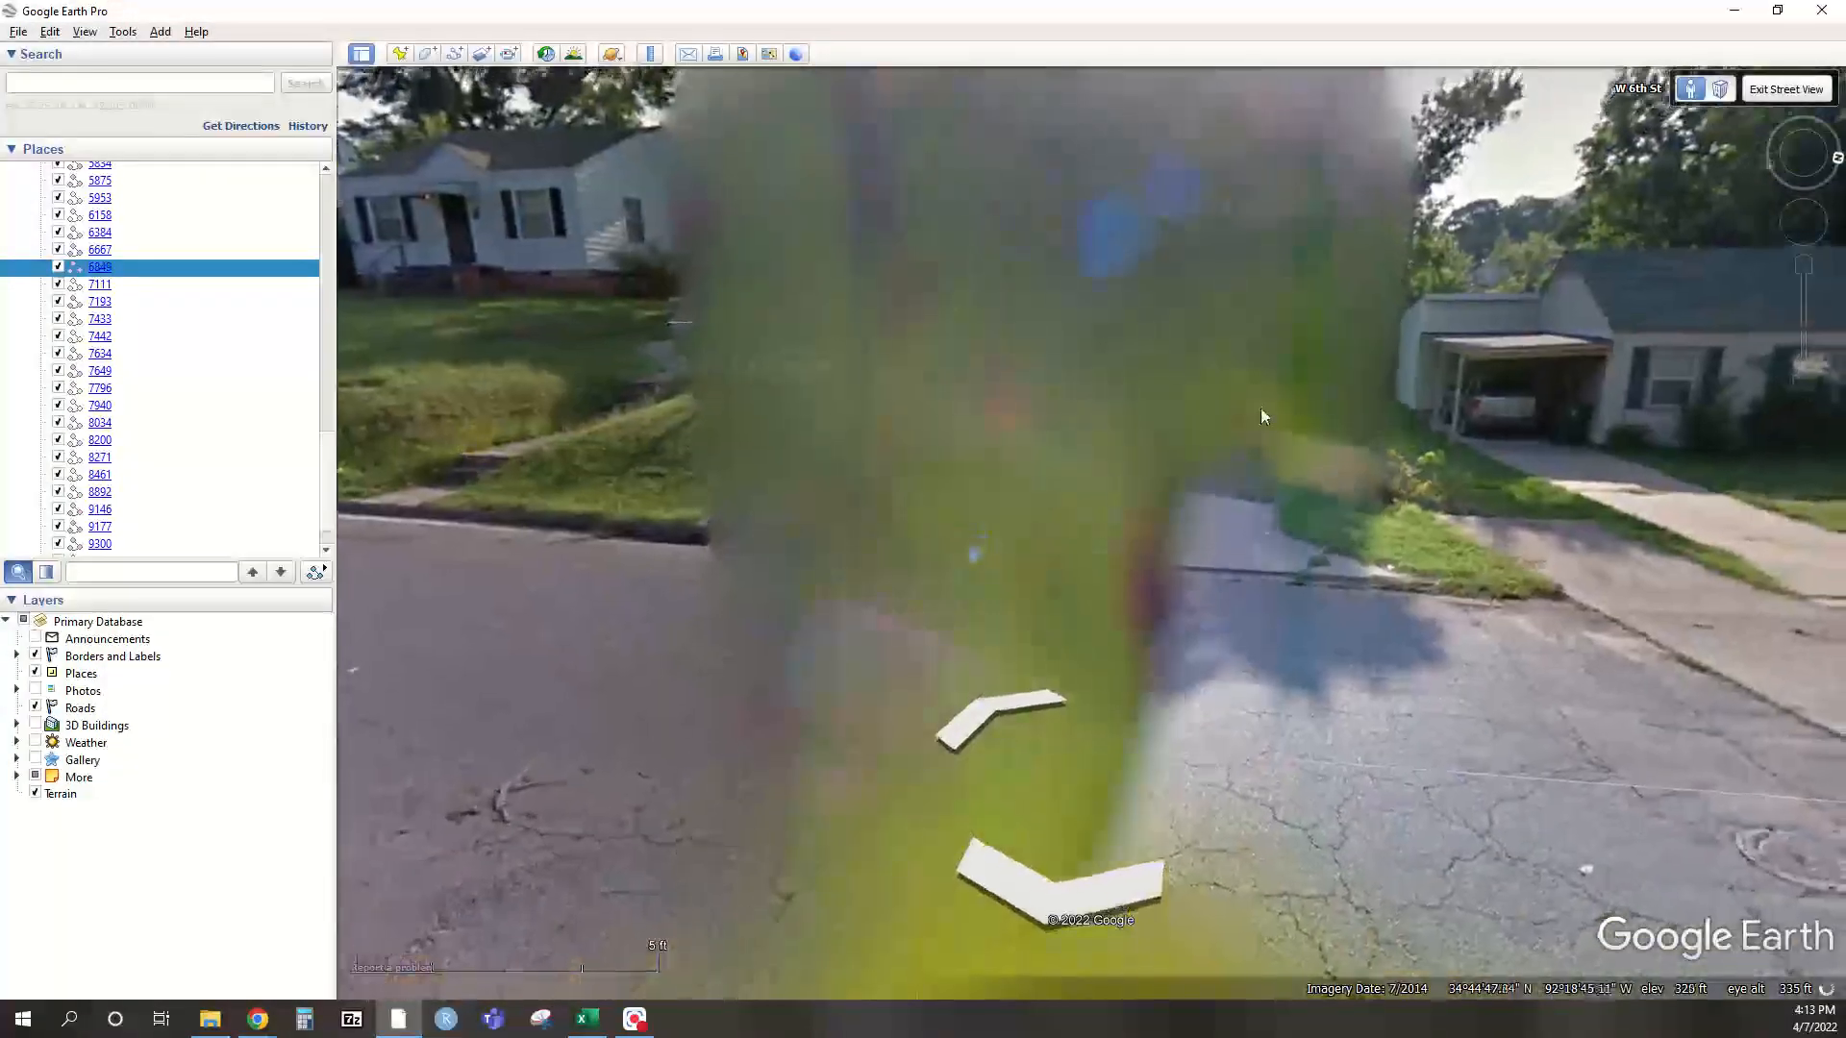
pyautogui.moveTo(1260, 416); pyautogui.dragTo(655, 421)
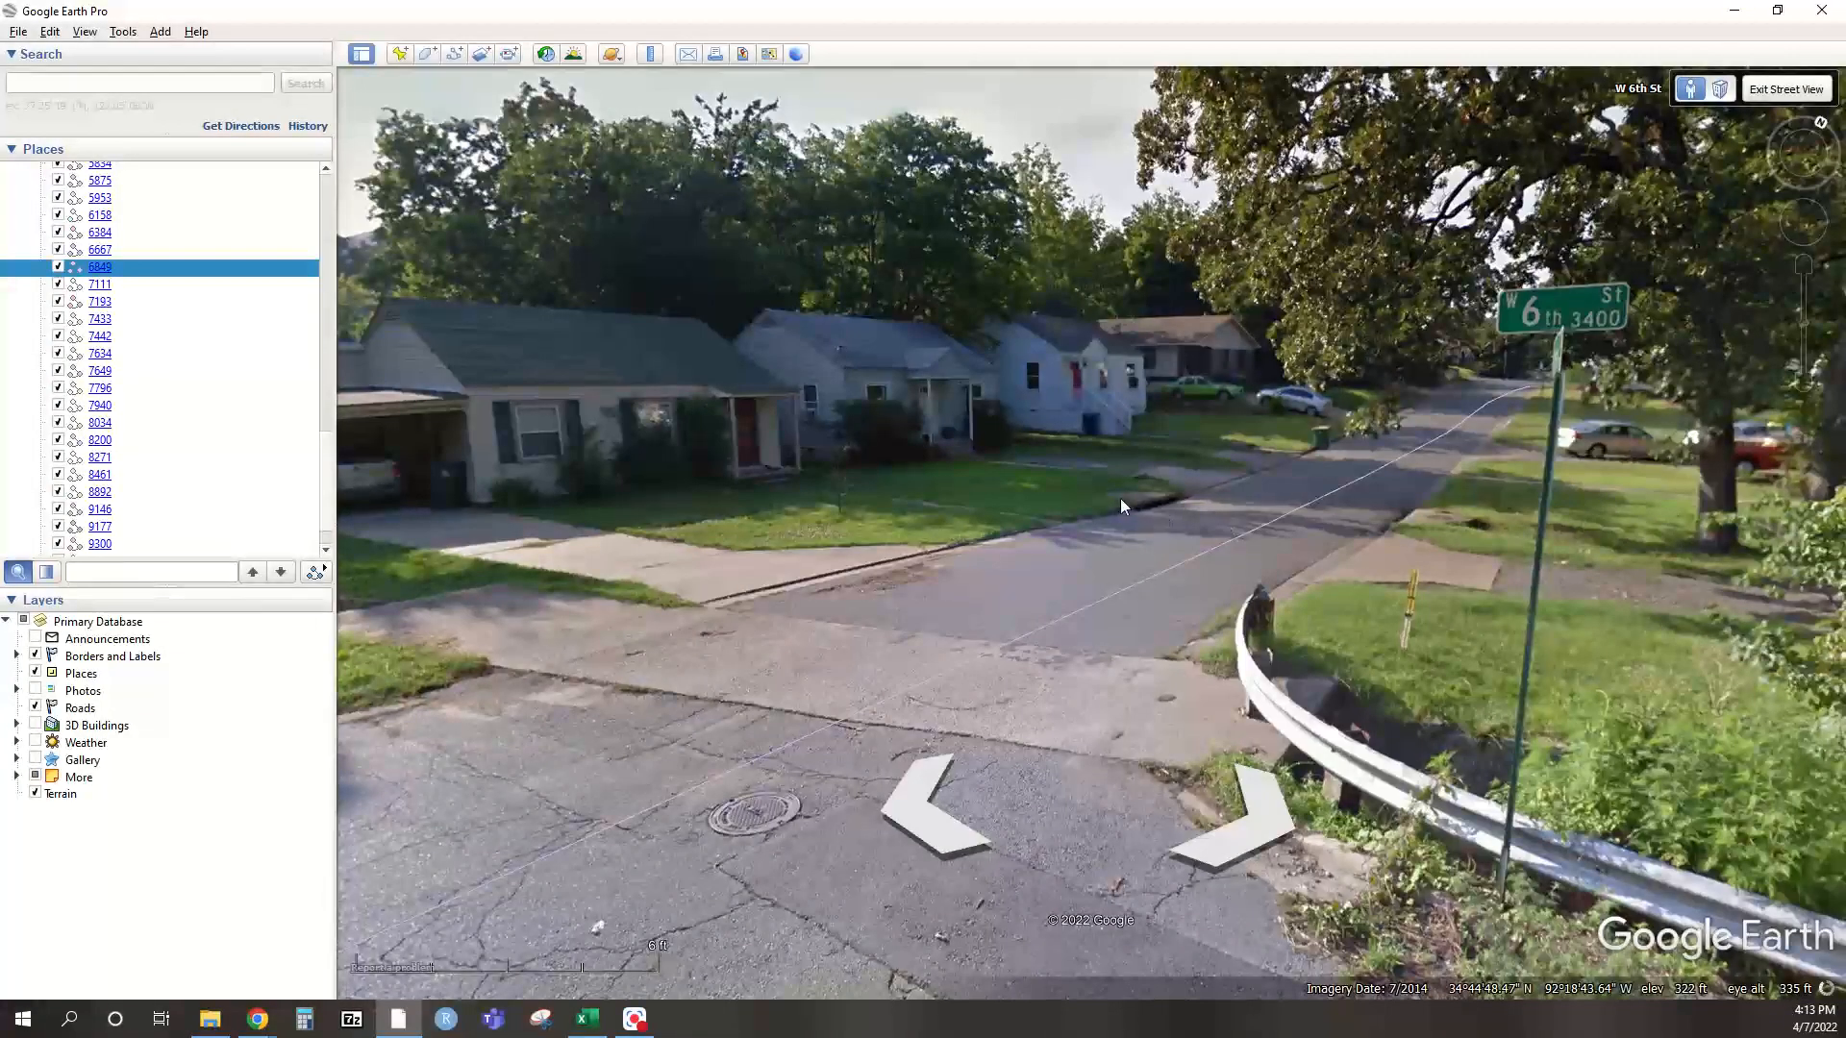
pyautogui.click(1196, 508)
pyautogui.moveTo(1196, 509); pyautogui.dragTo(1201, 467)
# Scan W 6th St houses and parked vehicles for people, then advance the form to Overall
pyautogui.click(1346, 467)
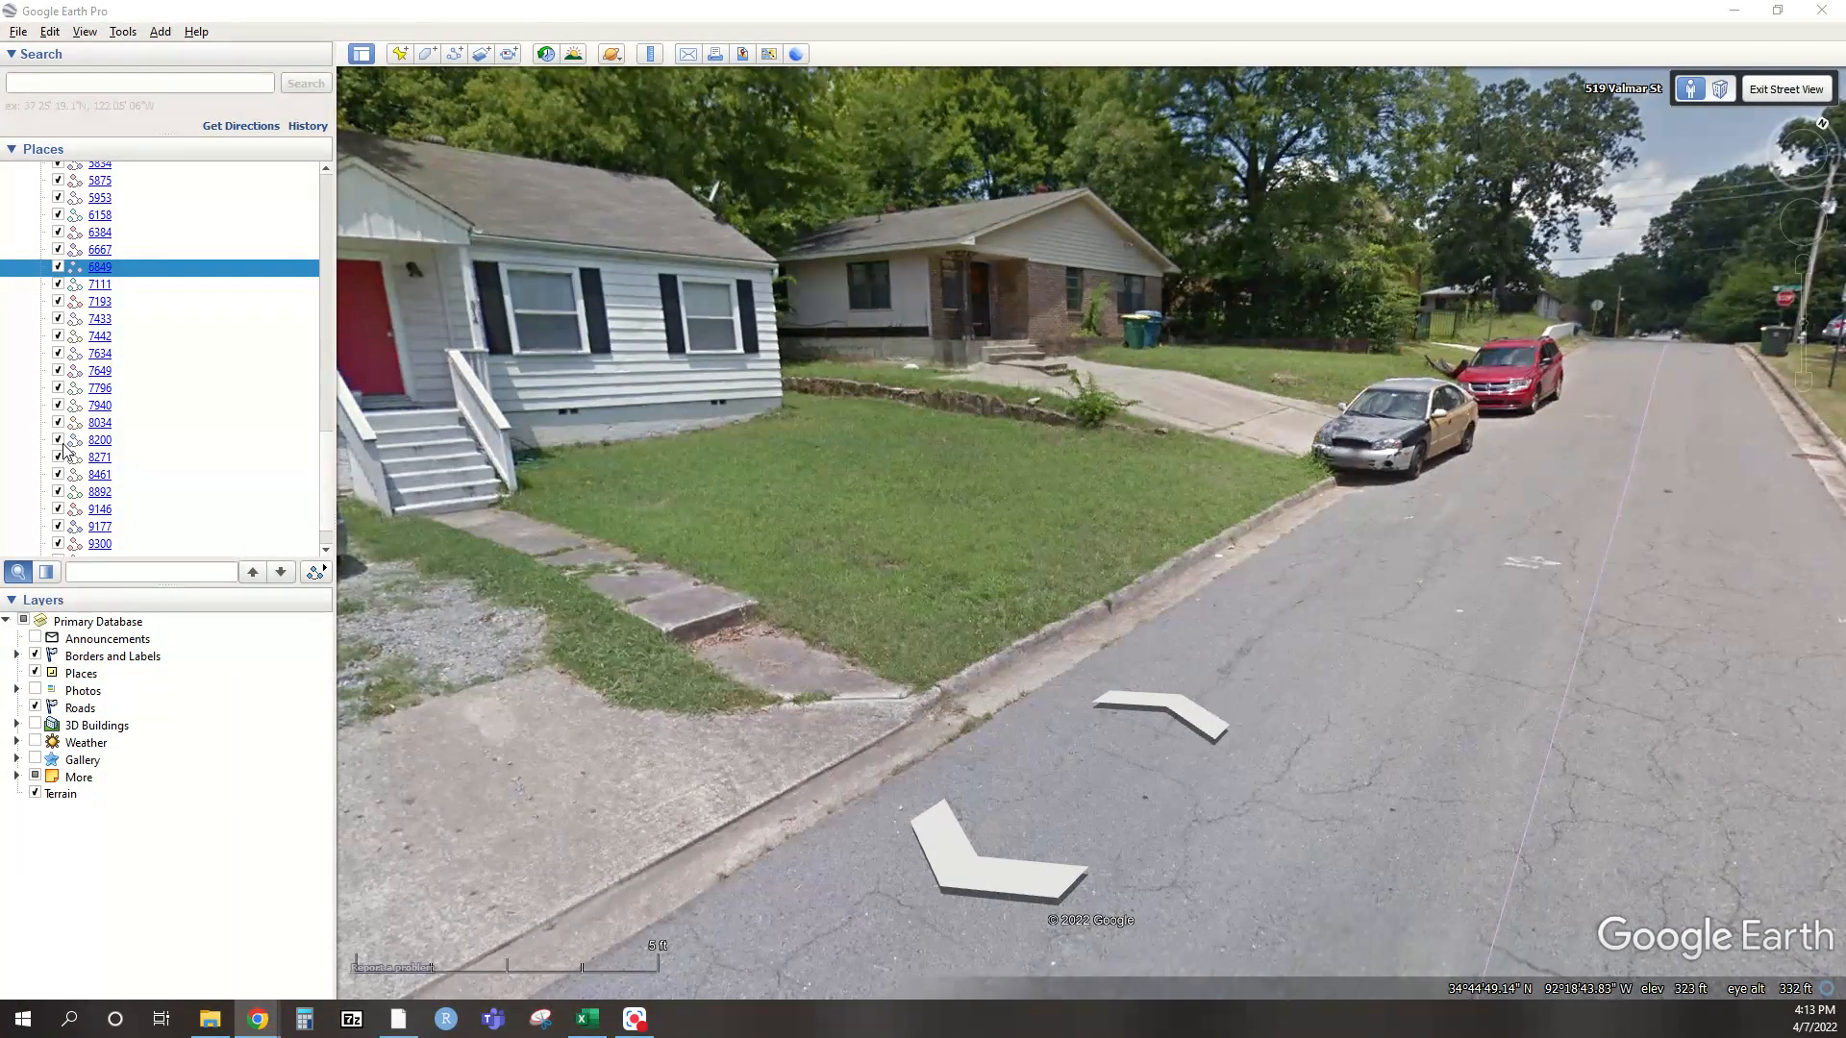
pyautogui.moveTo(1356, 430); pyautogui.dragTo(684, 454)
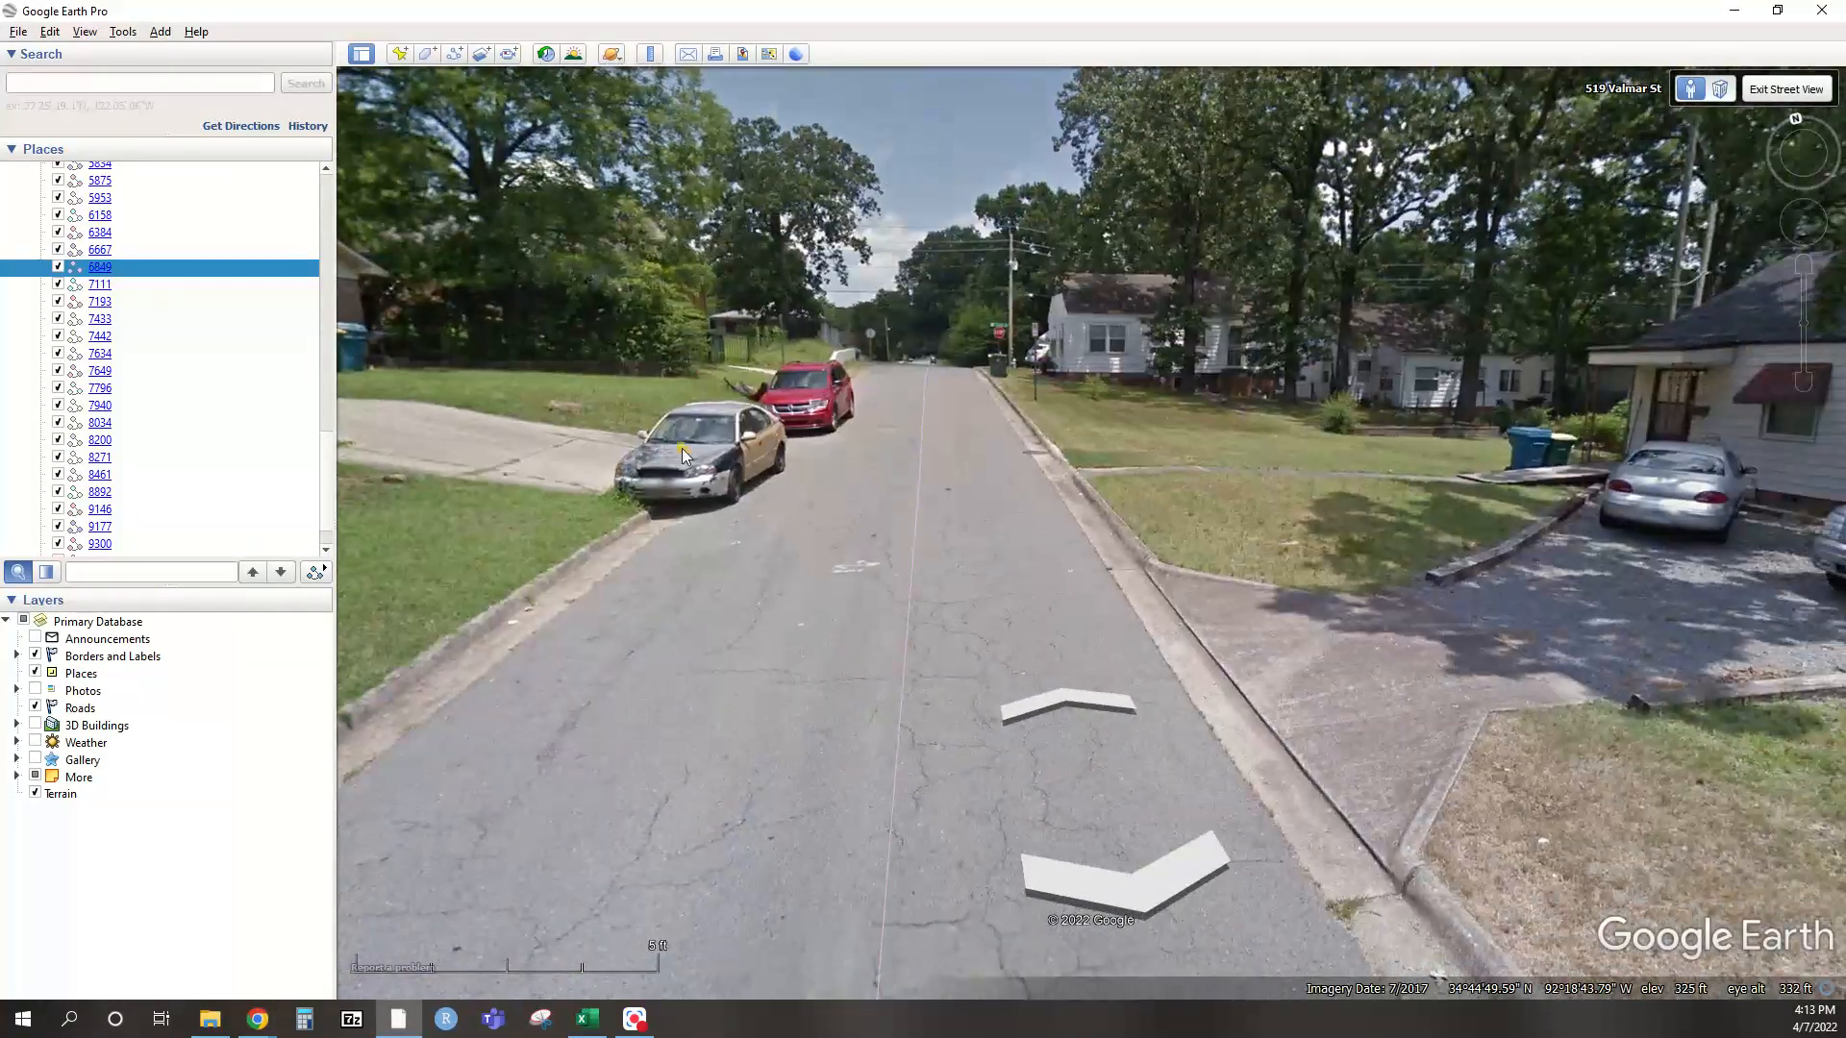
pyautogui.moveTo(1511, 610); pyautogui.dragTo(842, 337)
pyautogui.moveTo(1597, 433); pyautogui.dragTo(1232, 346)
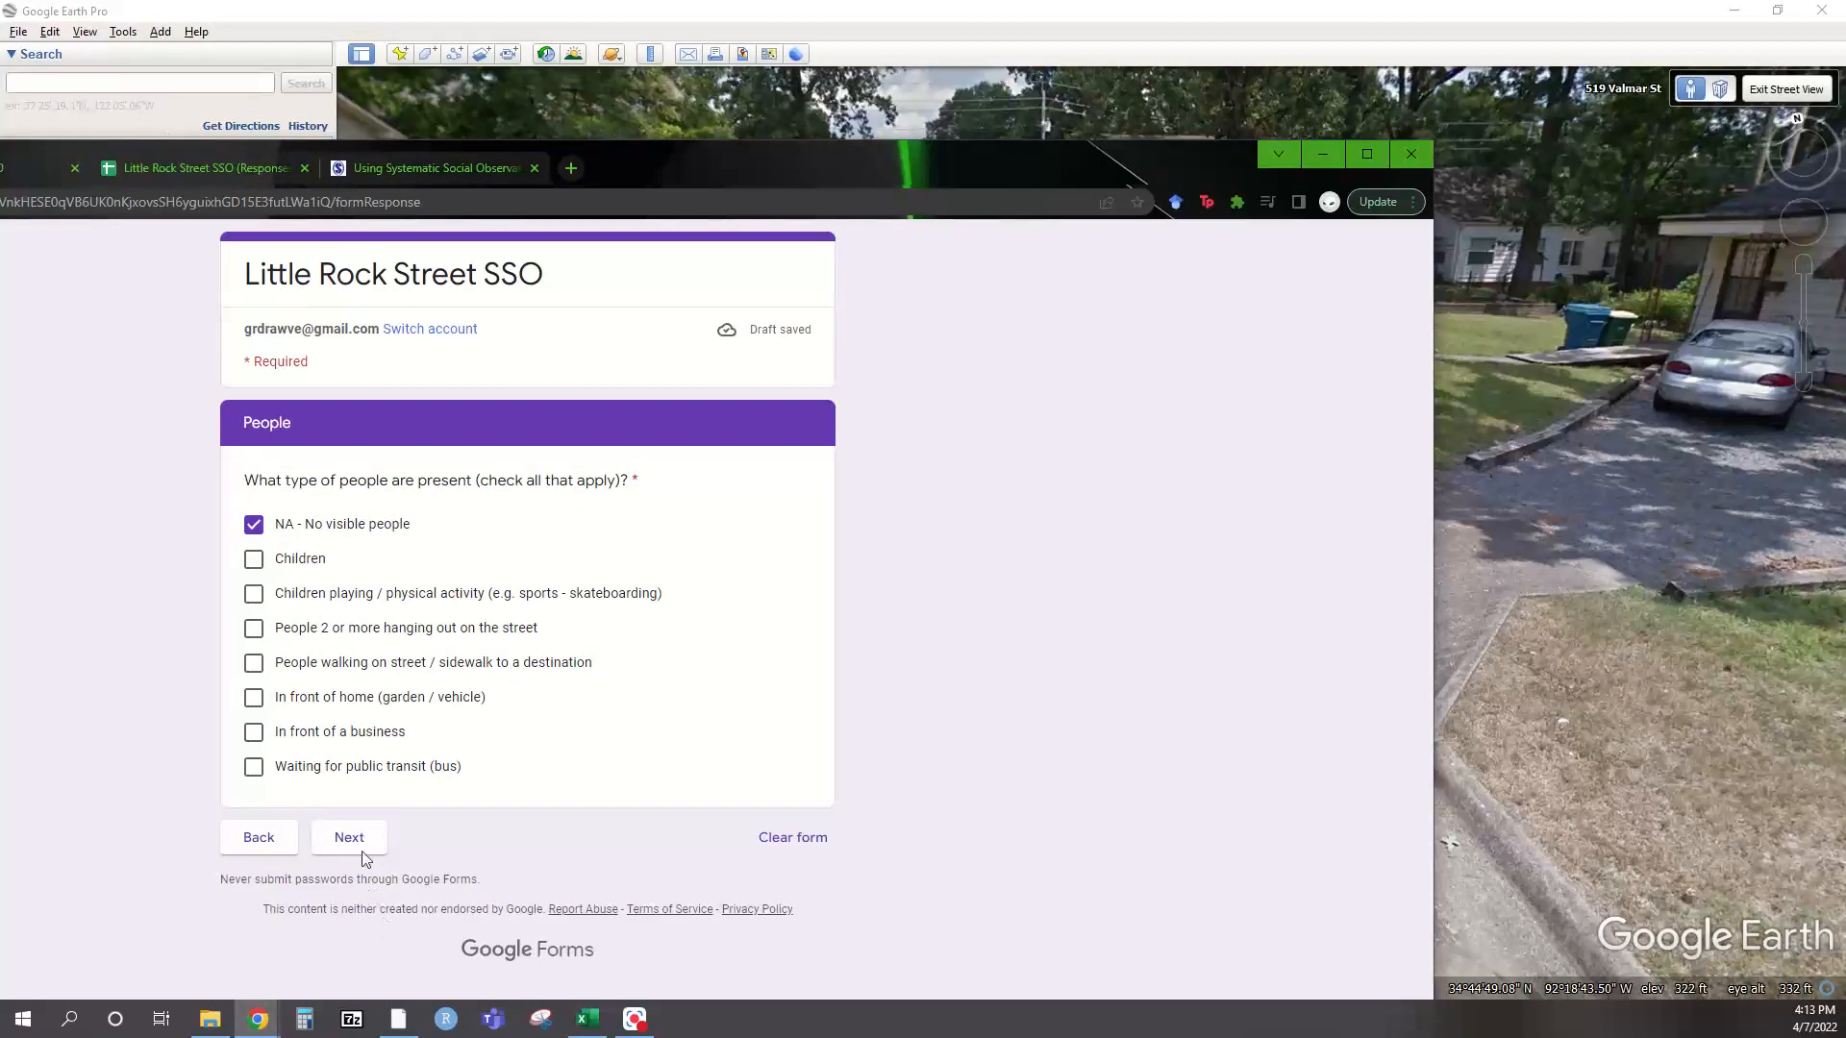
pyautogui.click(349, 838)
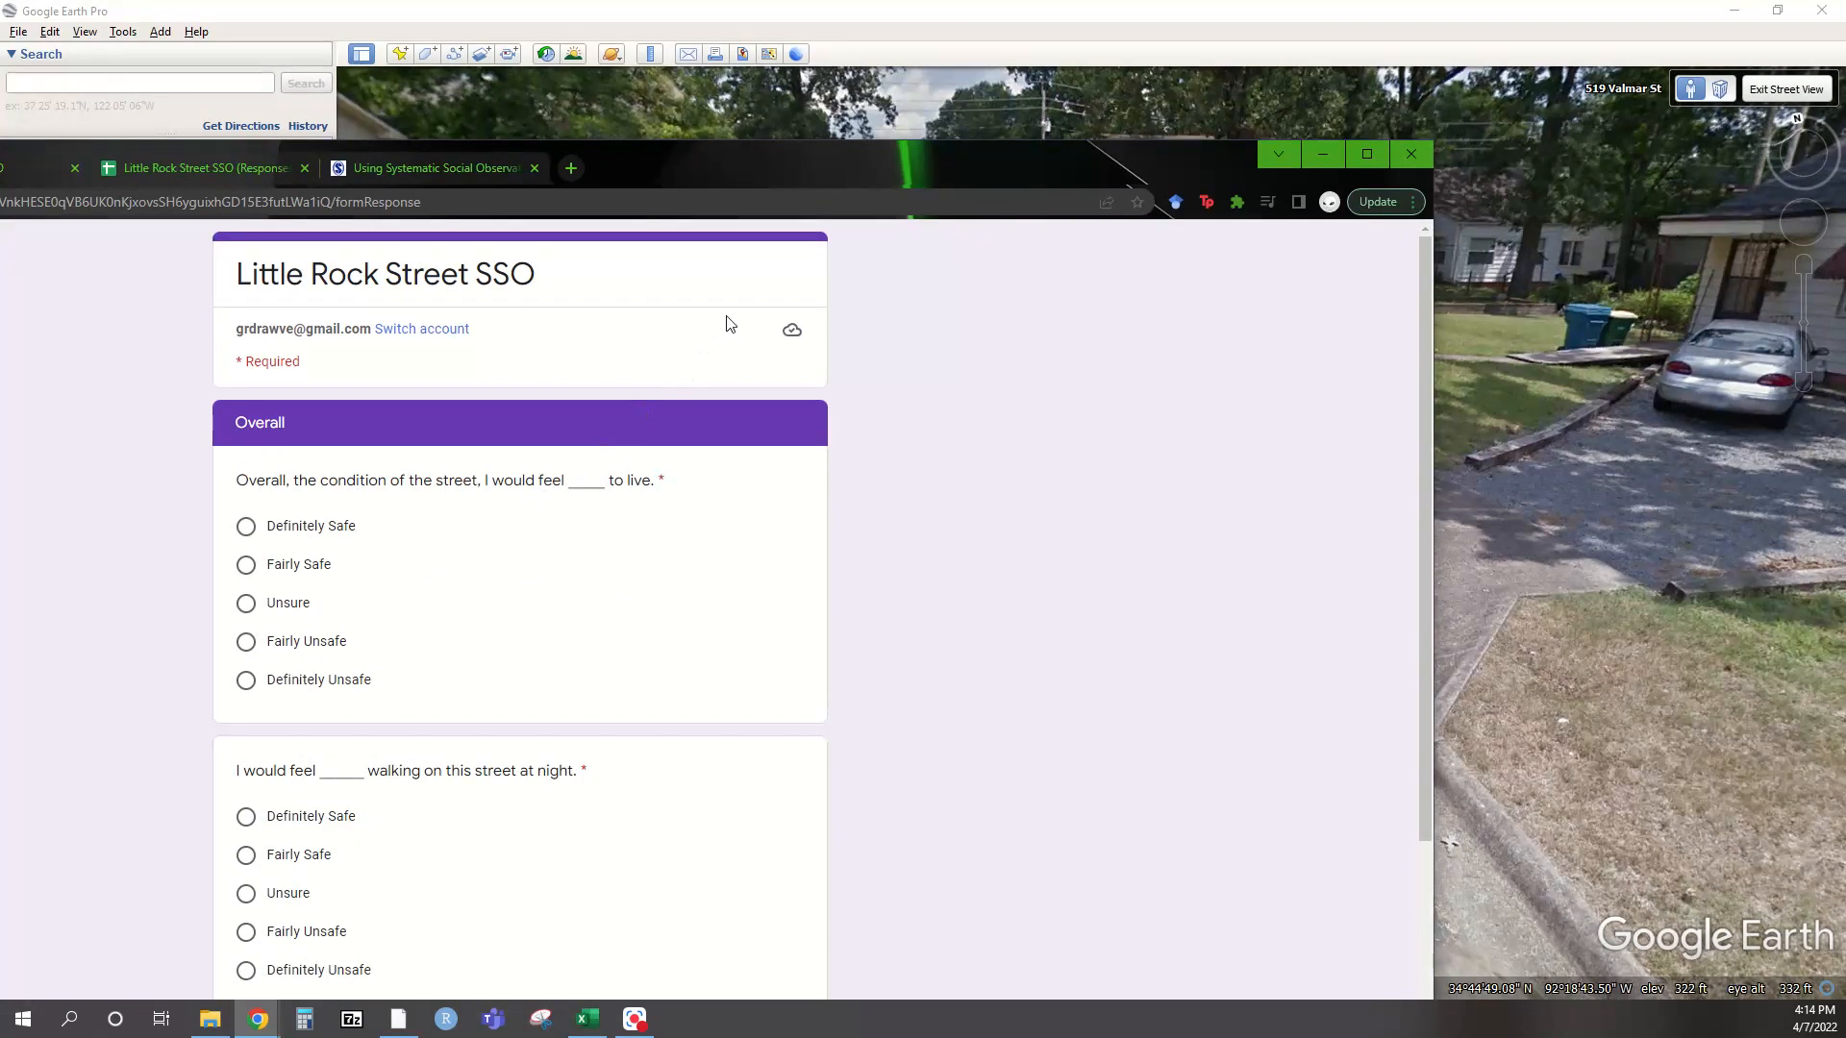
pyautogui.moveTo(910, 163); pyautogui.dragTo(0, 243)
# Walk down Valmar St, looking at the fenced house, parked trucks and blue-roofed house
pyautogui.click(925, 250)
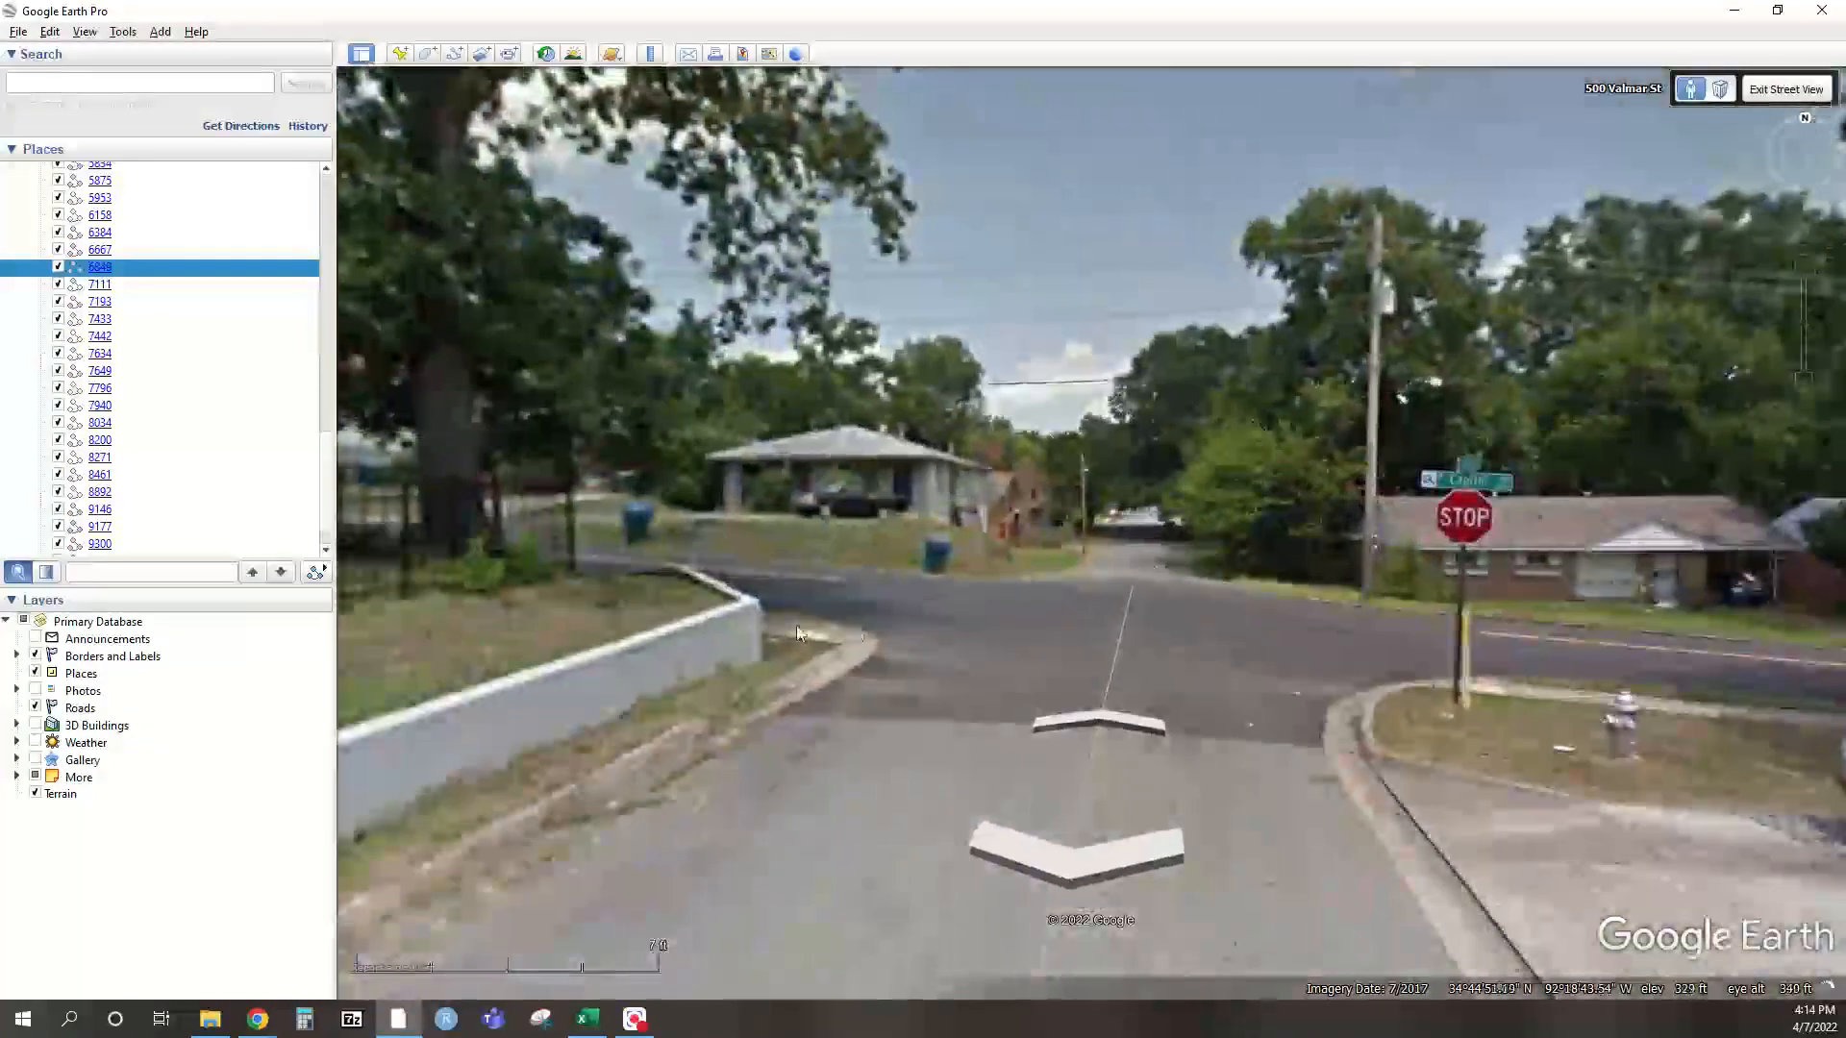
pyautogui.moveTo(346, 404); pyautogui.dragTo(1447, 428)
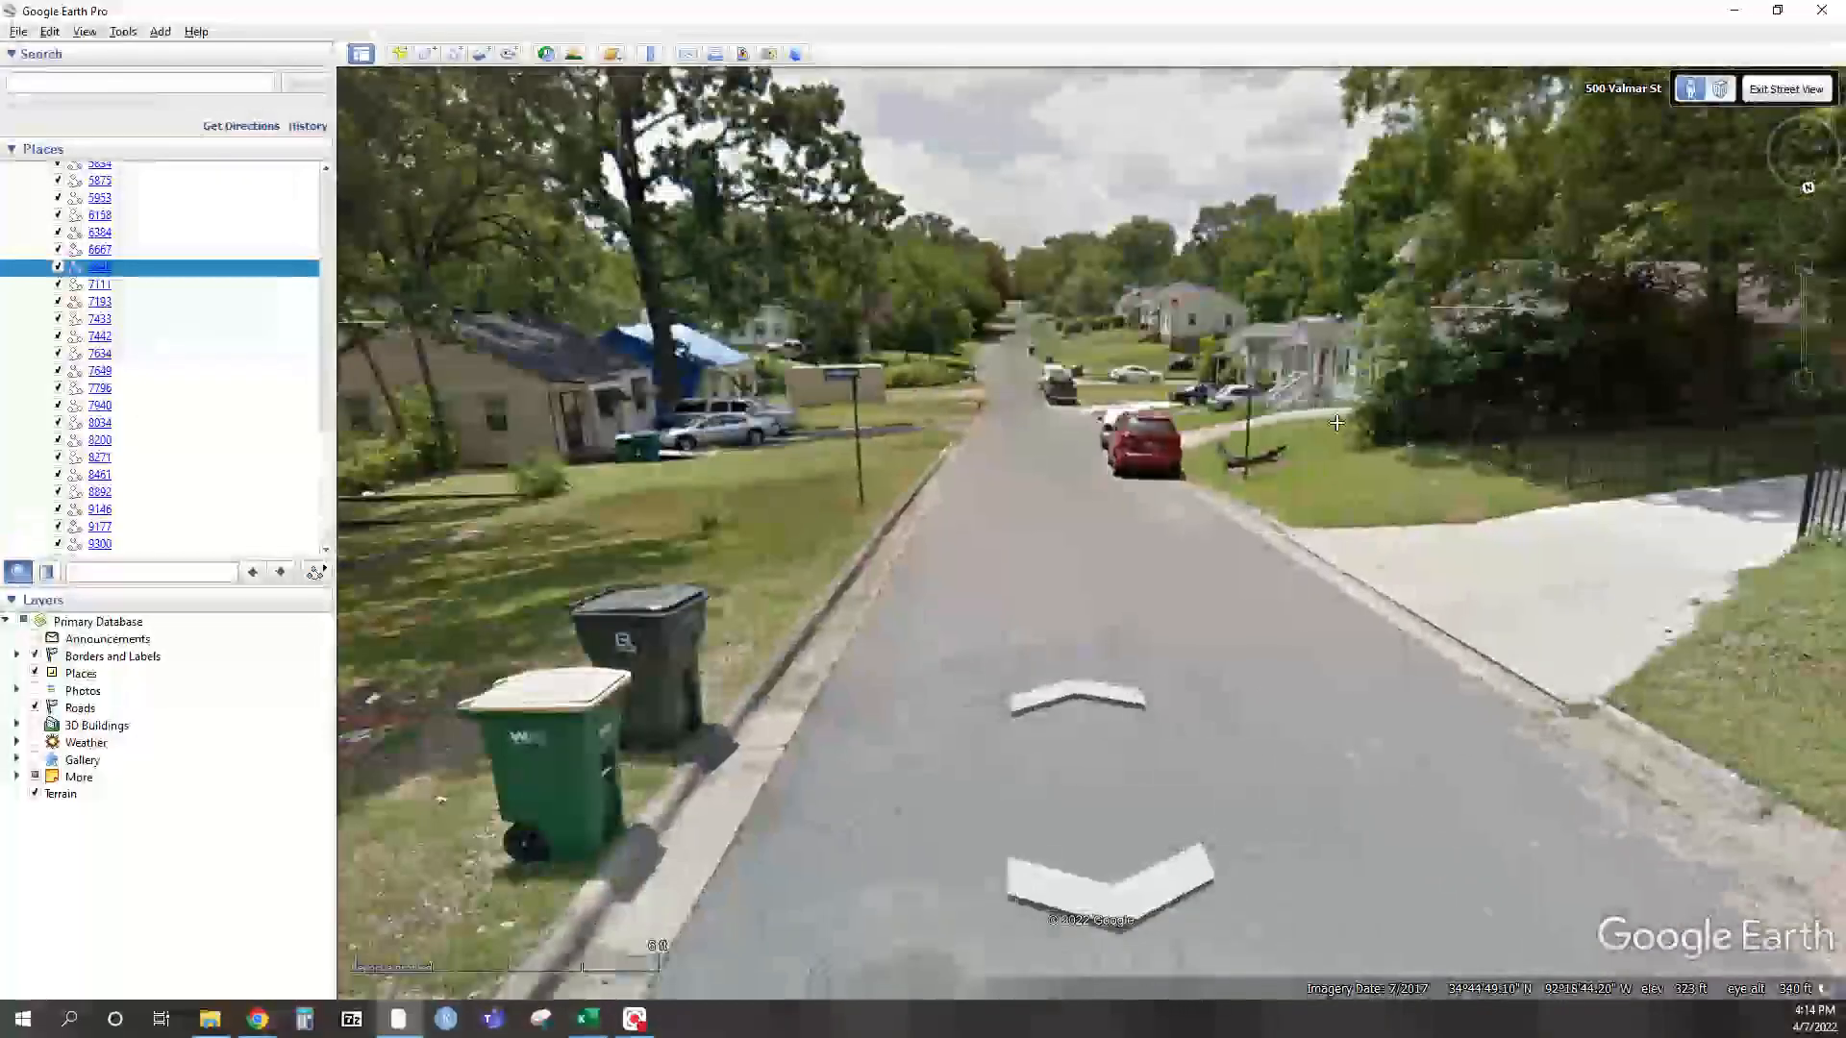
pyautogui.click(1008, 384)
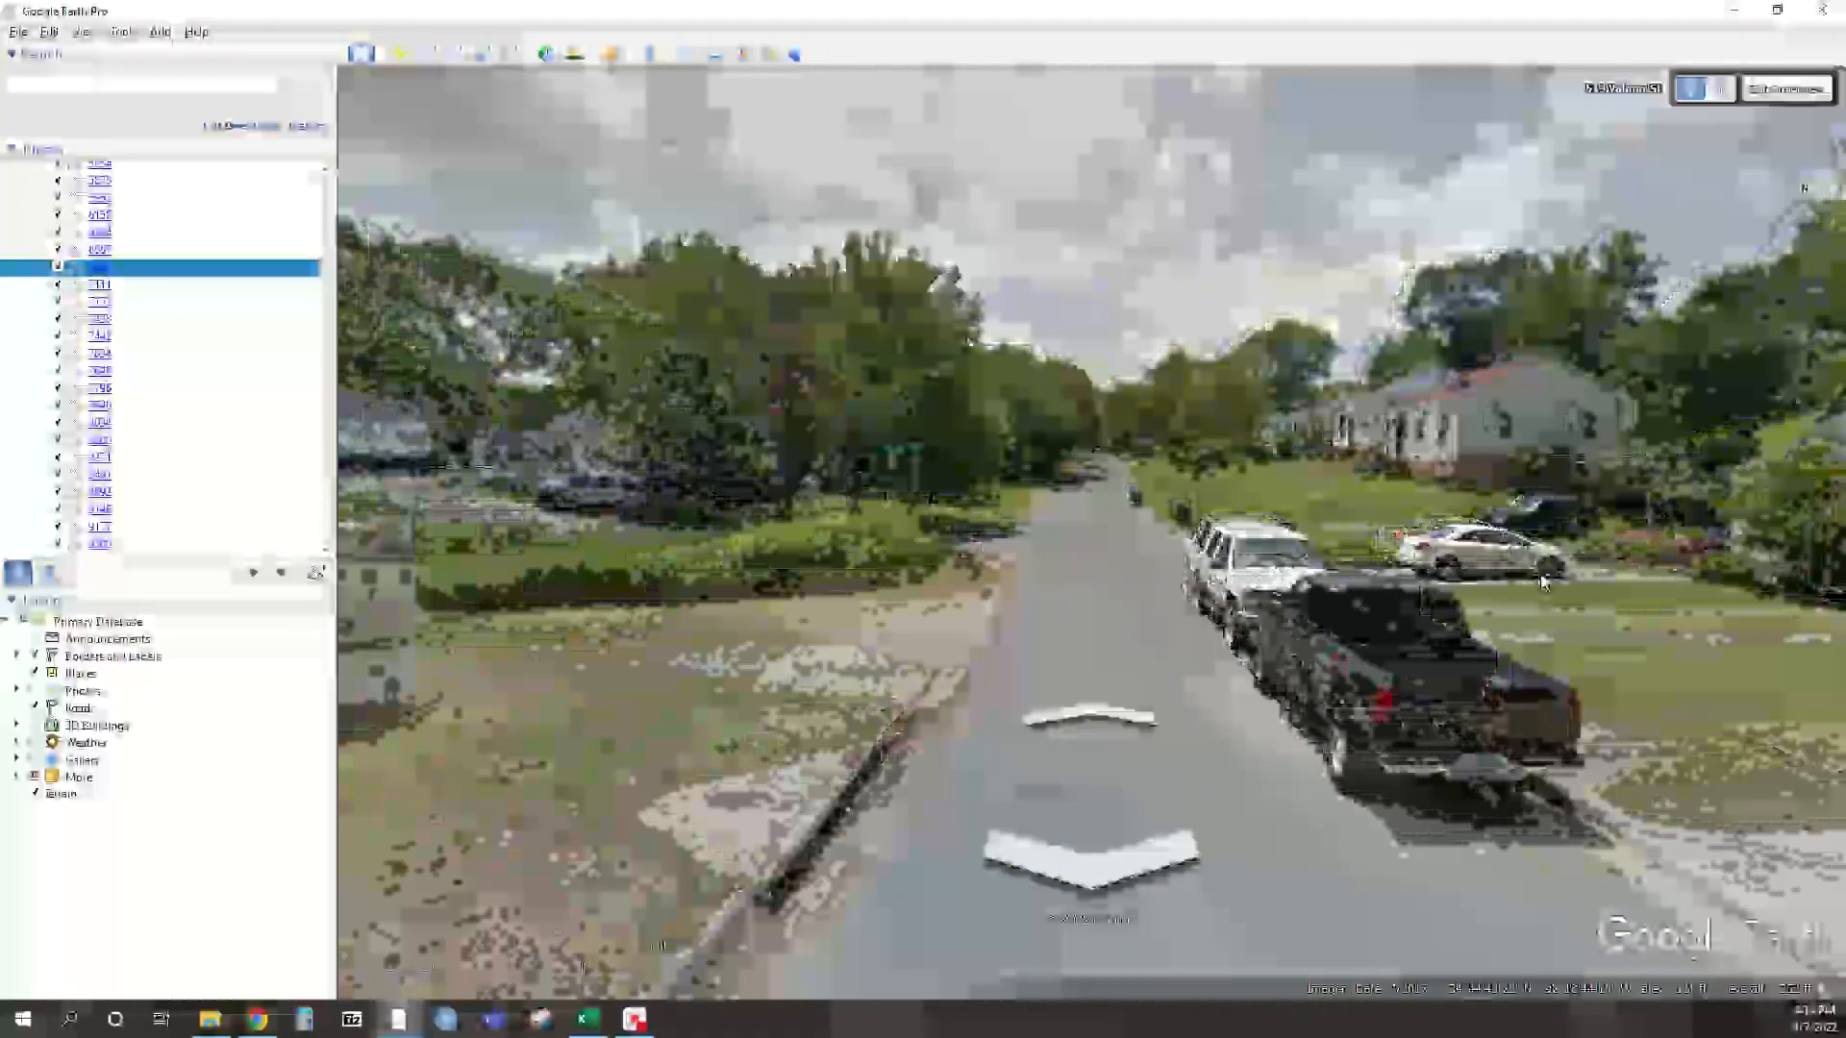
pyautogui.moveTo(1532, 624); pyautogui.dragTo(954, 530)
pyautogui.click(1591, 590)
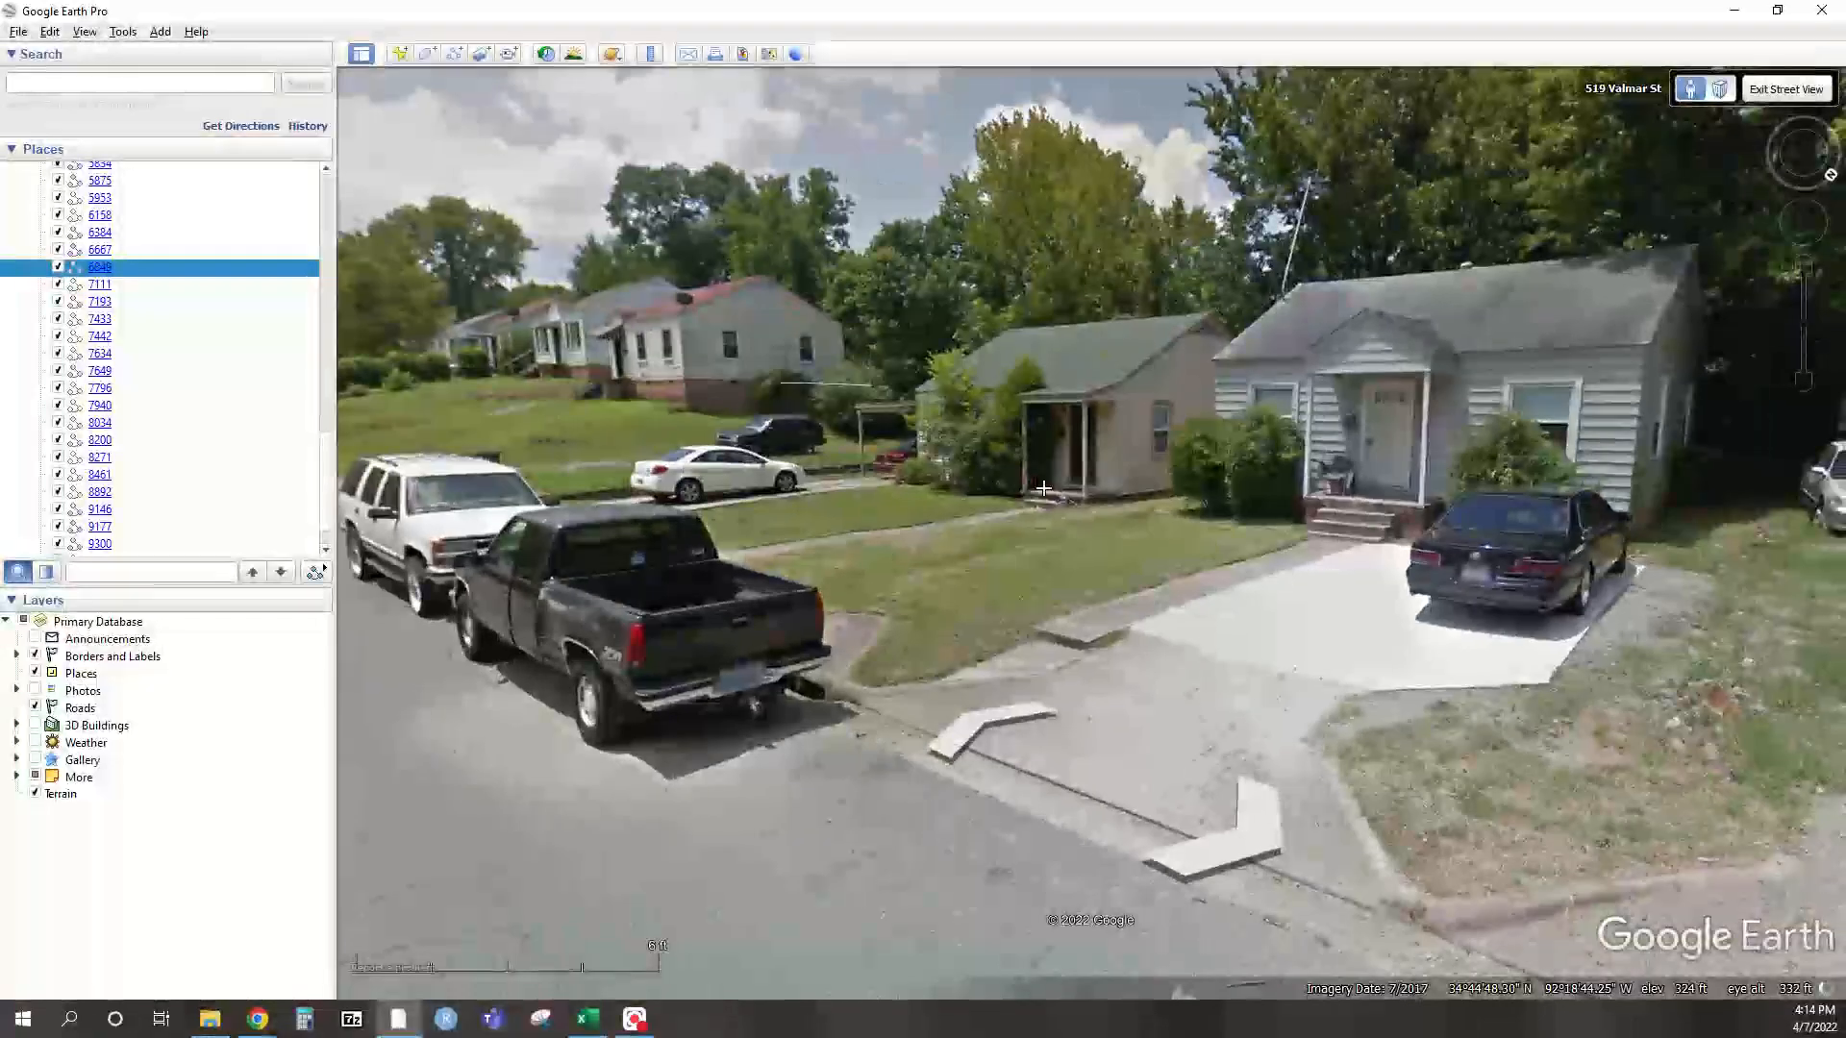
pyautogui.click(1267, 625)
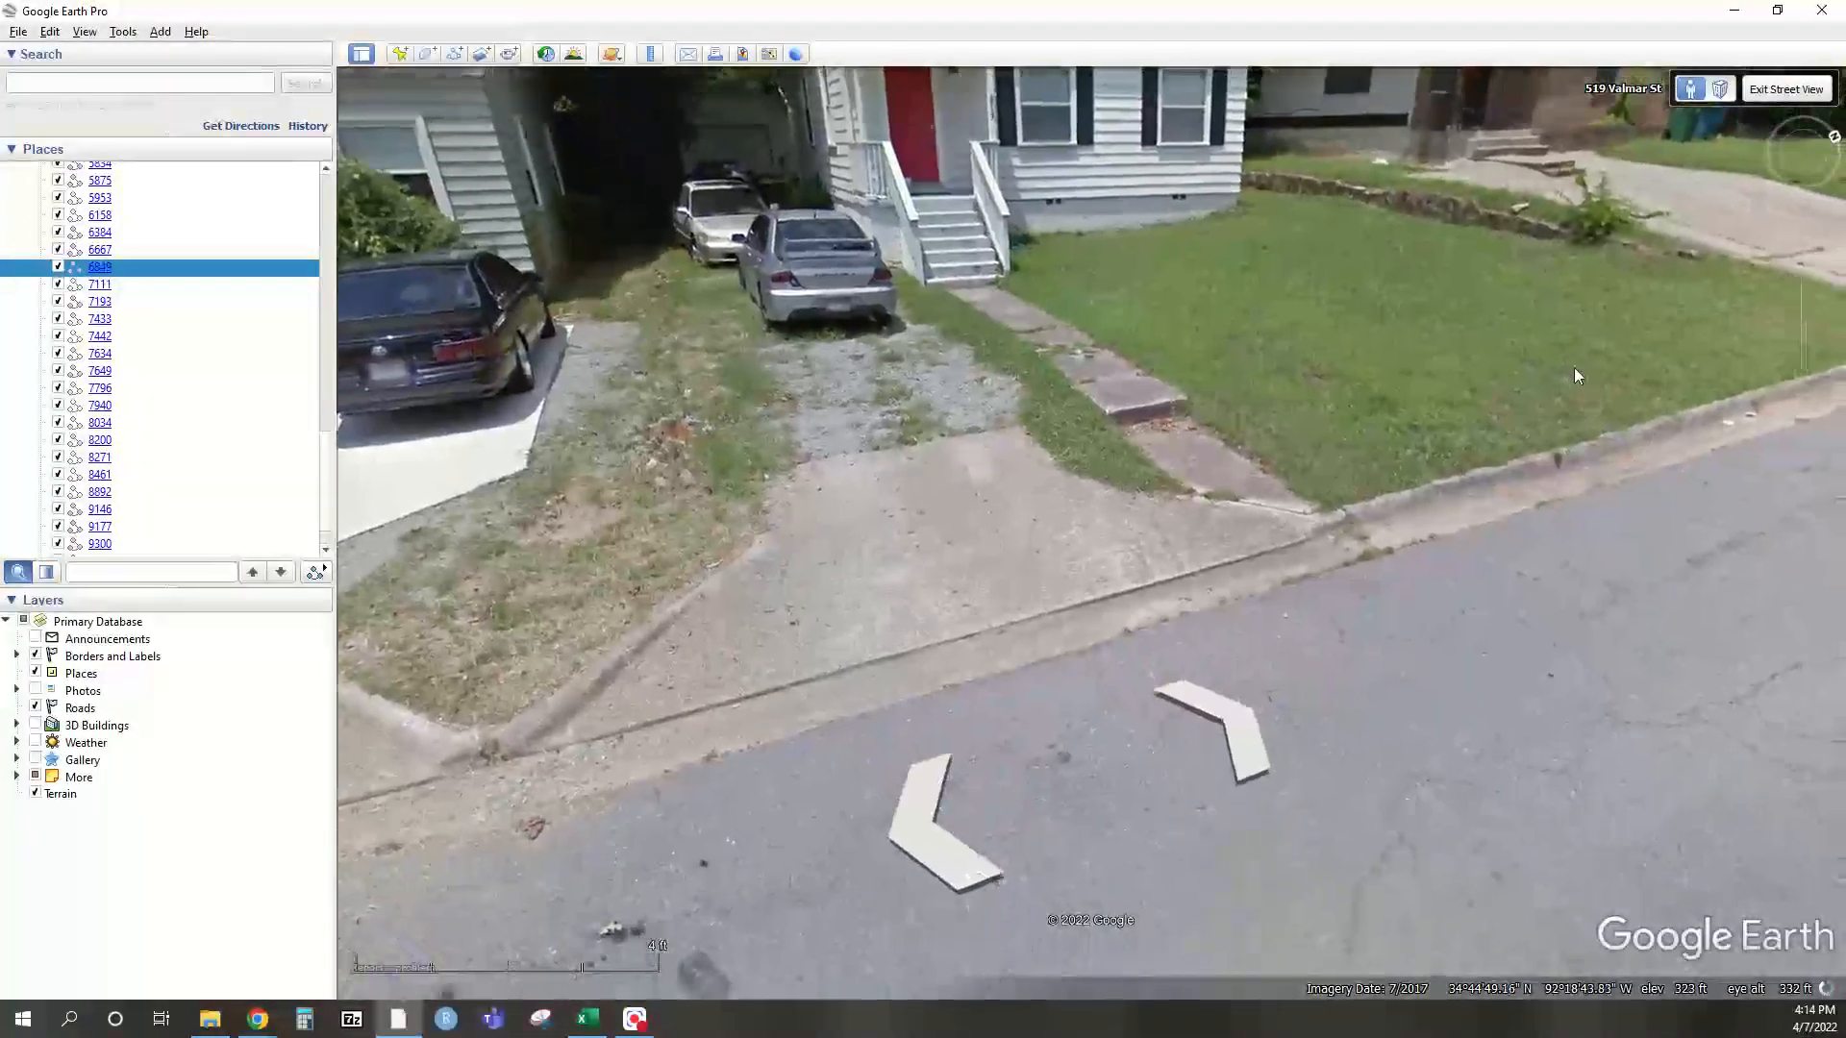
pyautogui.moveTo(1574, 369); pyautogui.dragTo(871, 597)
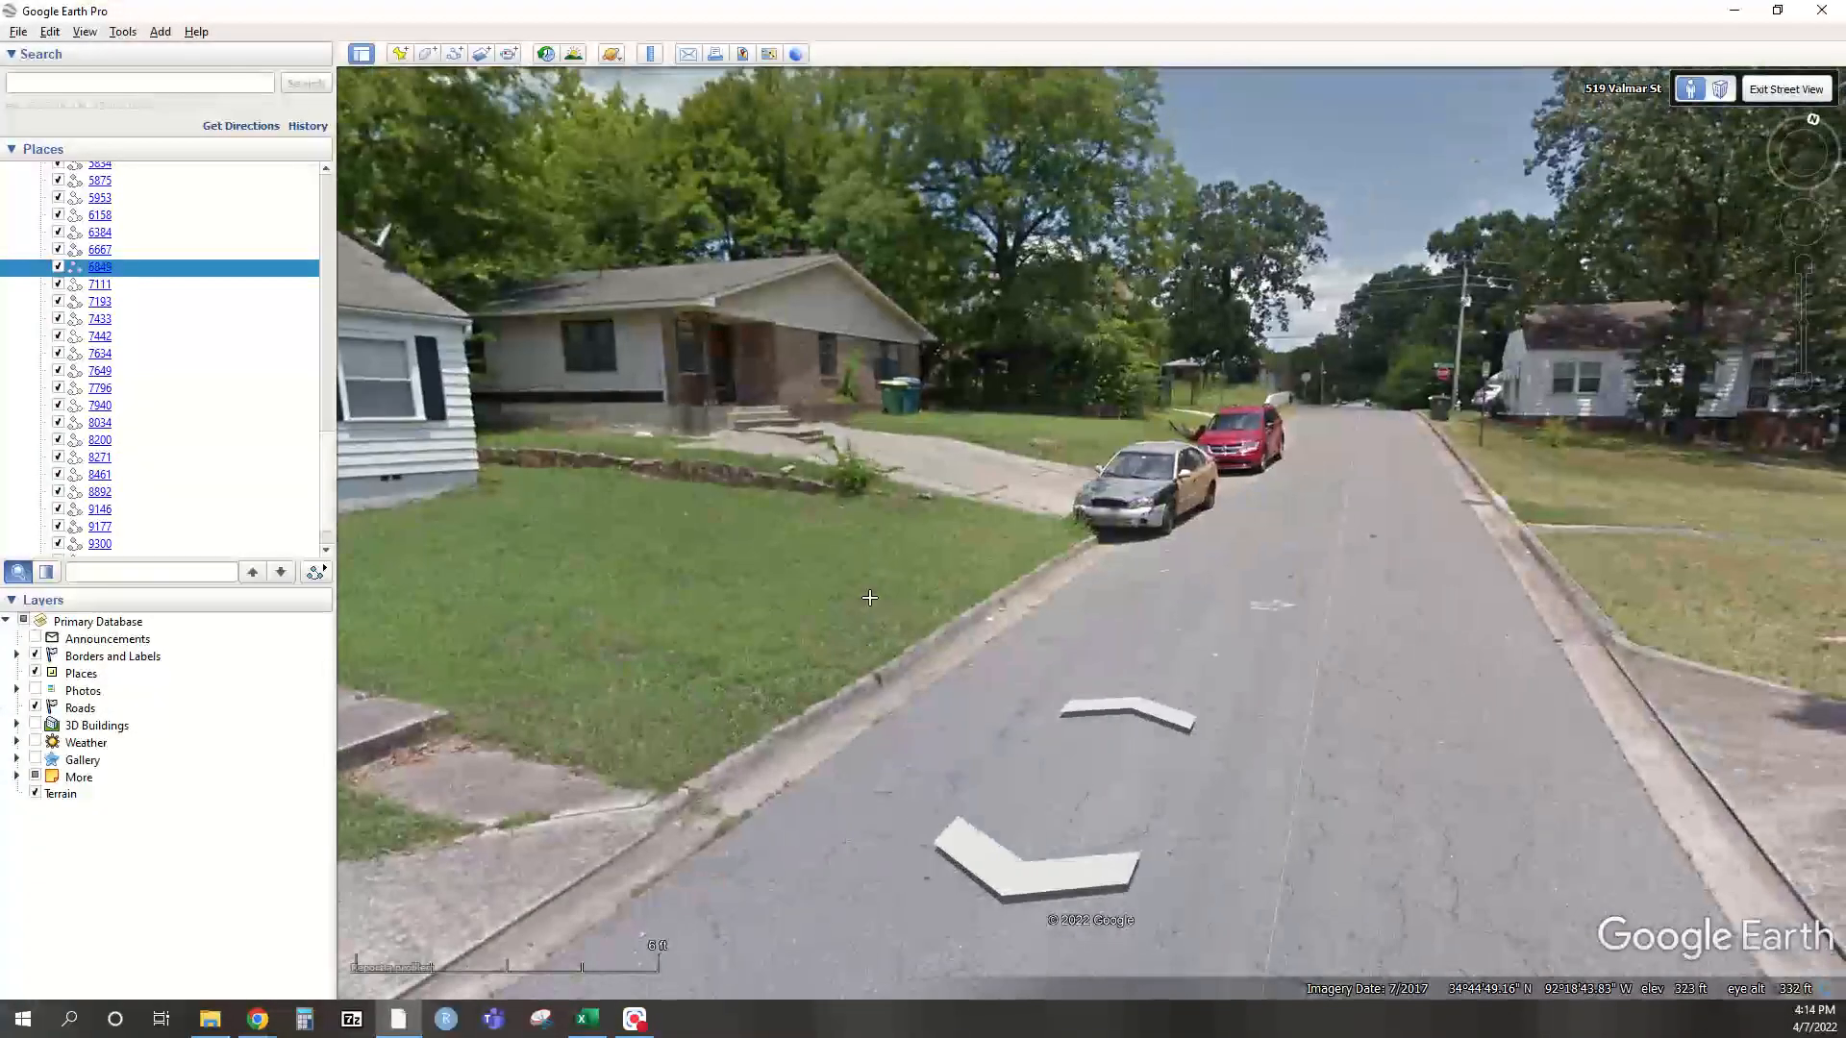
pyautogui.moveTo(1175, 515); pyautogui.dragTo(751, 506)
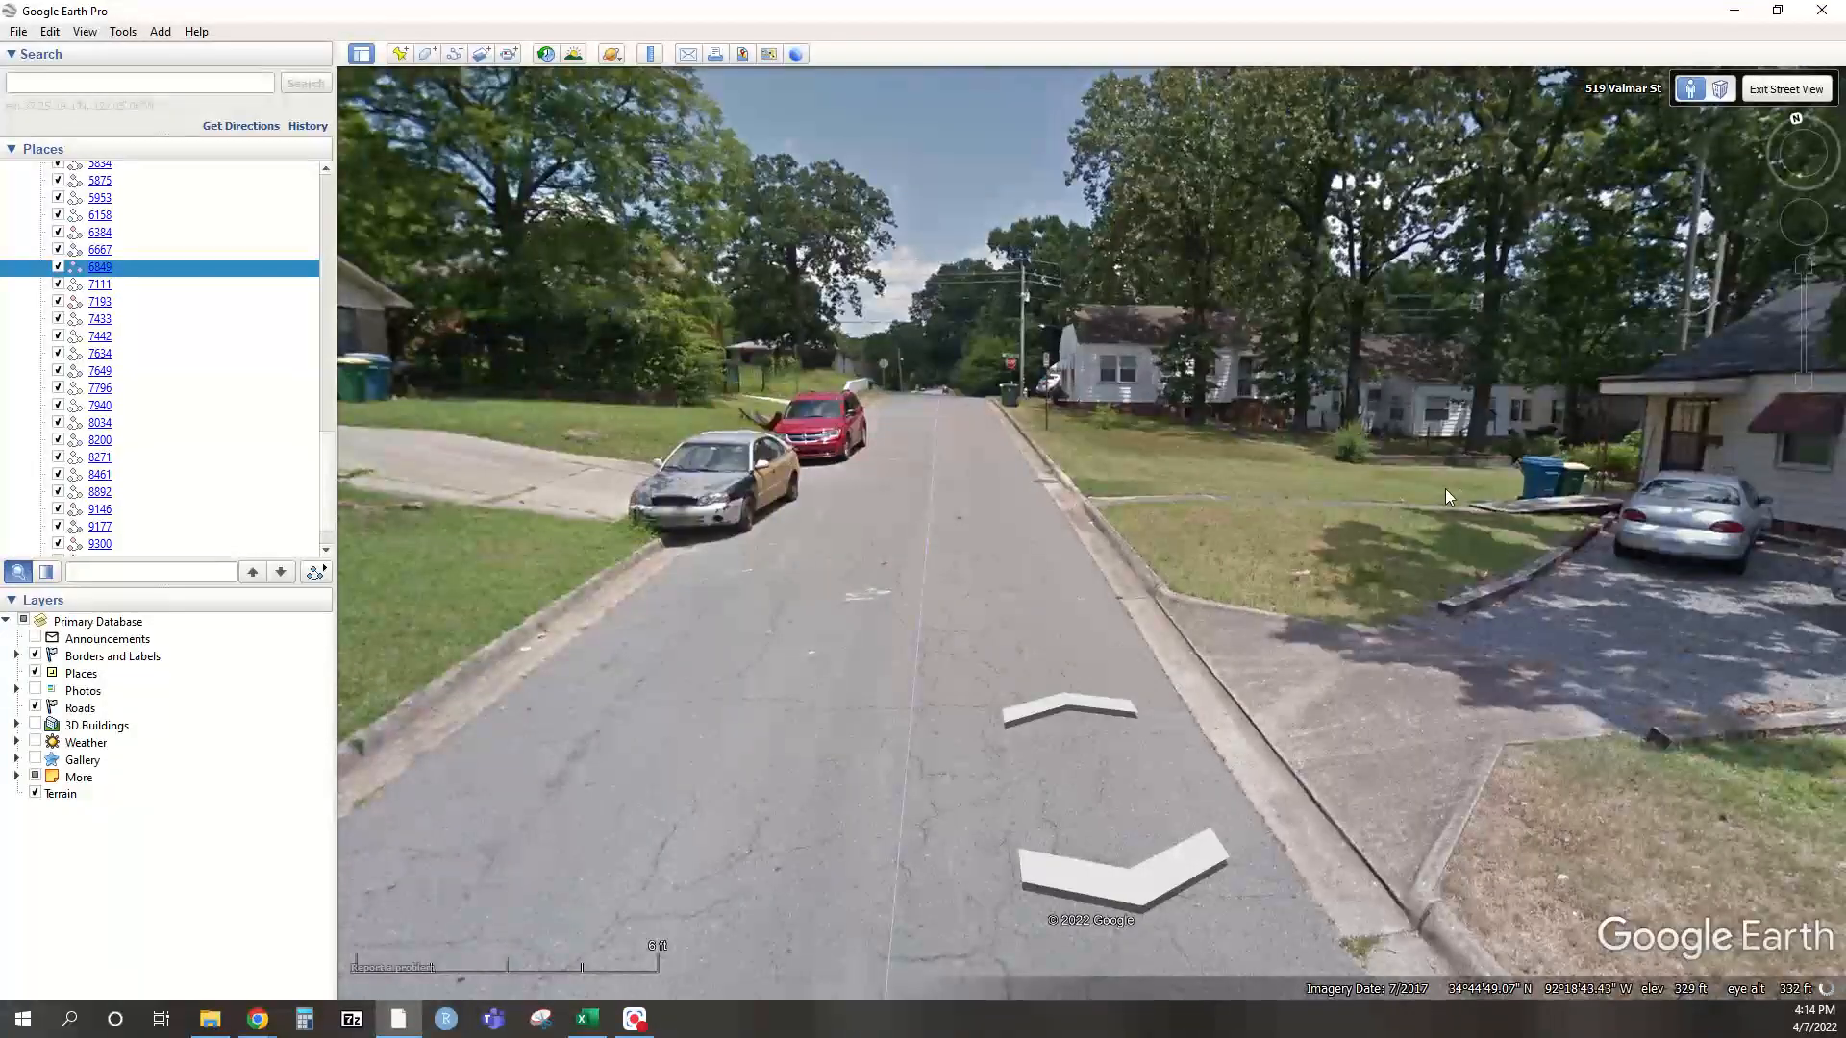
pyautogui.moveTo(1446, 499); pyautogui.dragTo(846, 490)
pyautogui.moveTo(1370, 538); pyautogui.dragTo(807, 484)
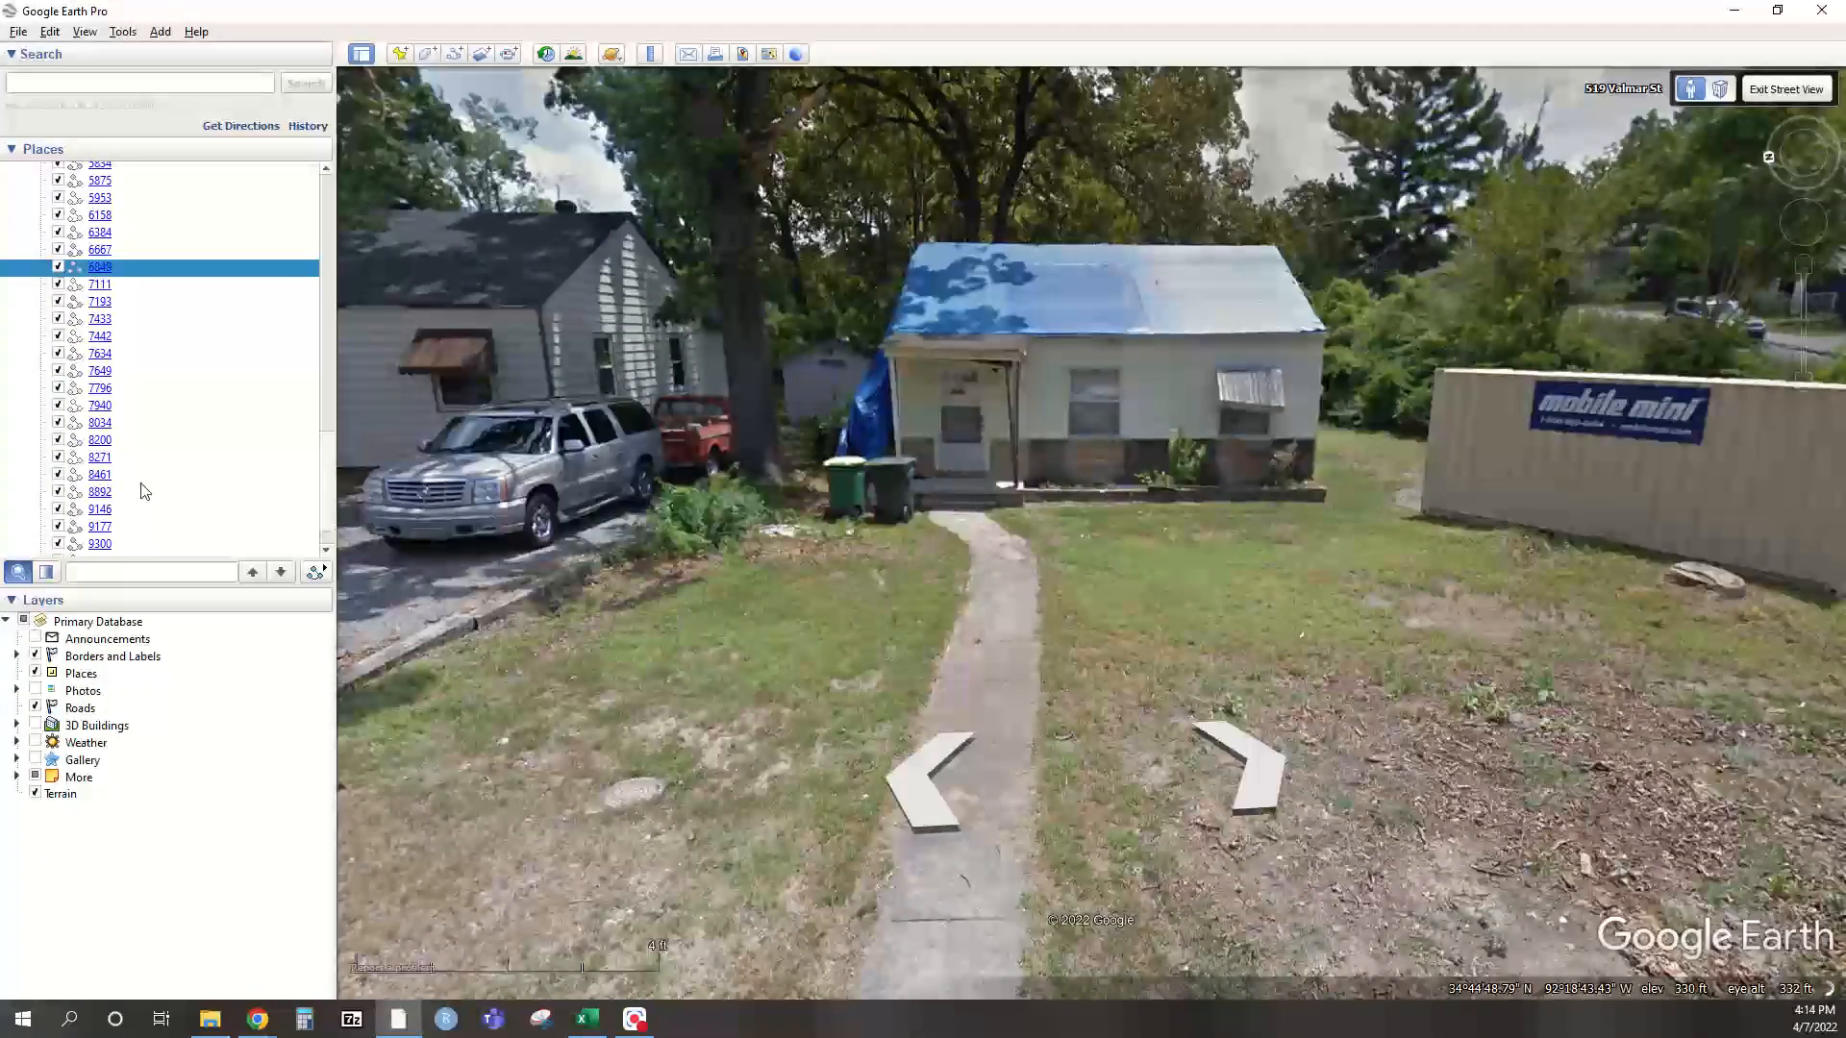
# Look around the trucks, red-door house and parked cars, then return to the survey form
pyautogui.hotkey('alt', 'Tab')
pyautogui.moveTo(1365, 458); pyautogui.dragTo(616, 659)
pyautogui.moveTo(1295, 548); pyautogui.dragTo(567, 476)
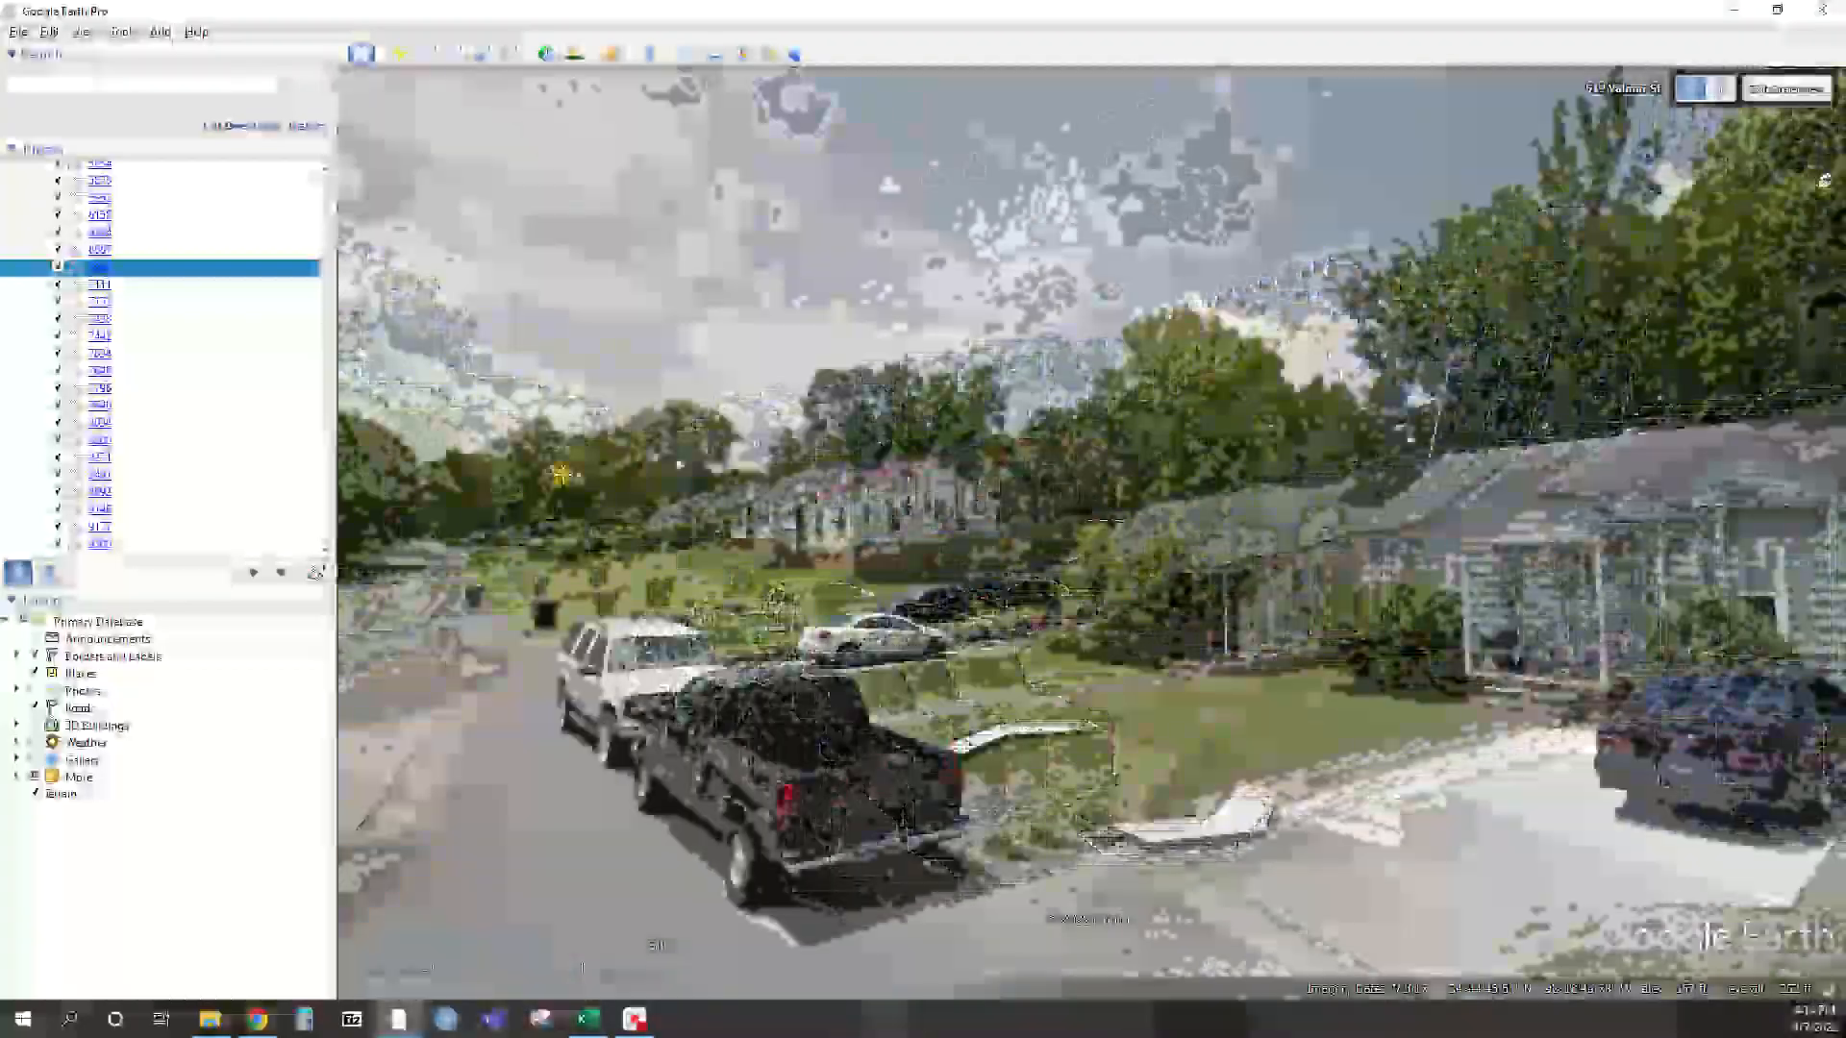
pyautogui.moveTo(1347, 453); pyautogui.dragTo(625, 241)
pyautogui.moveTo(1562, 311); pyautogui.dragTo(1266, 492)
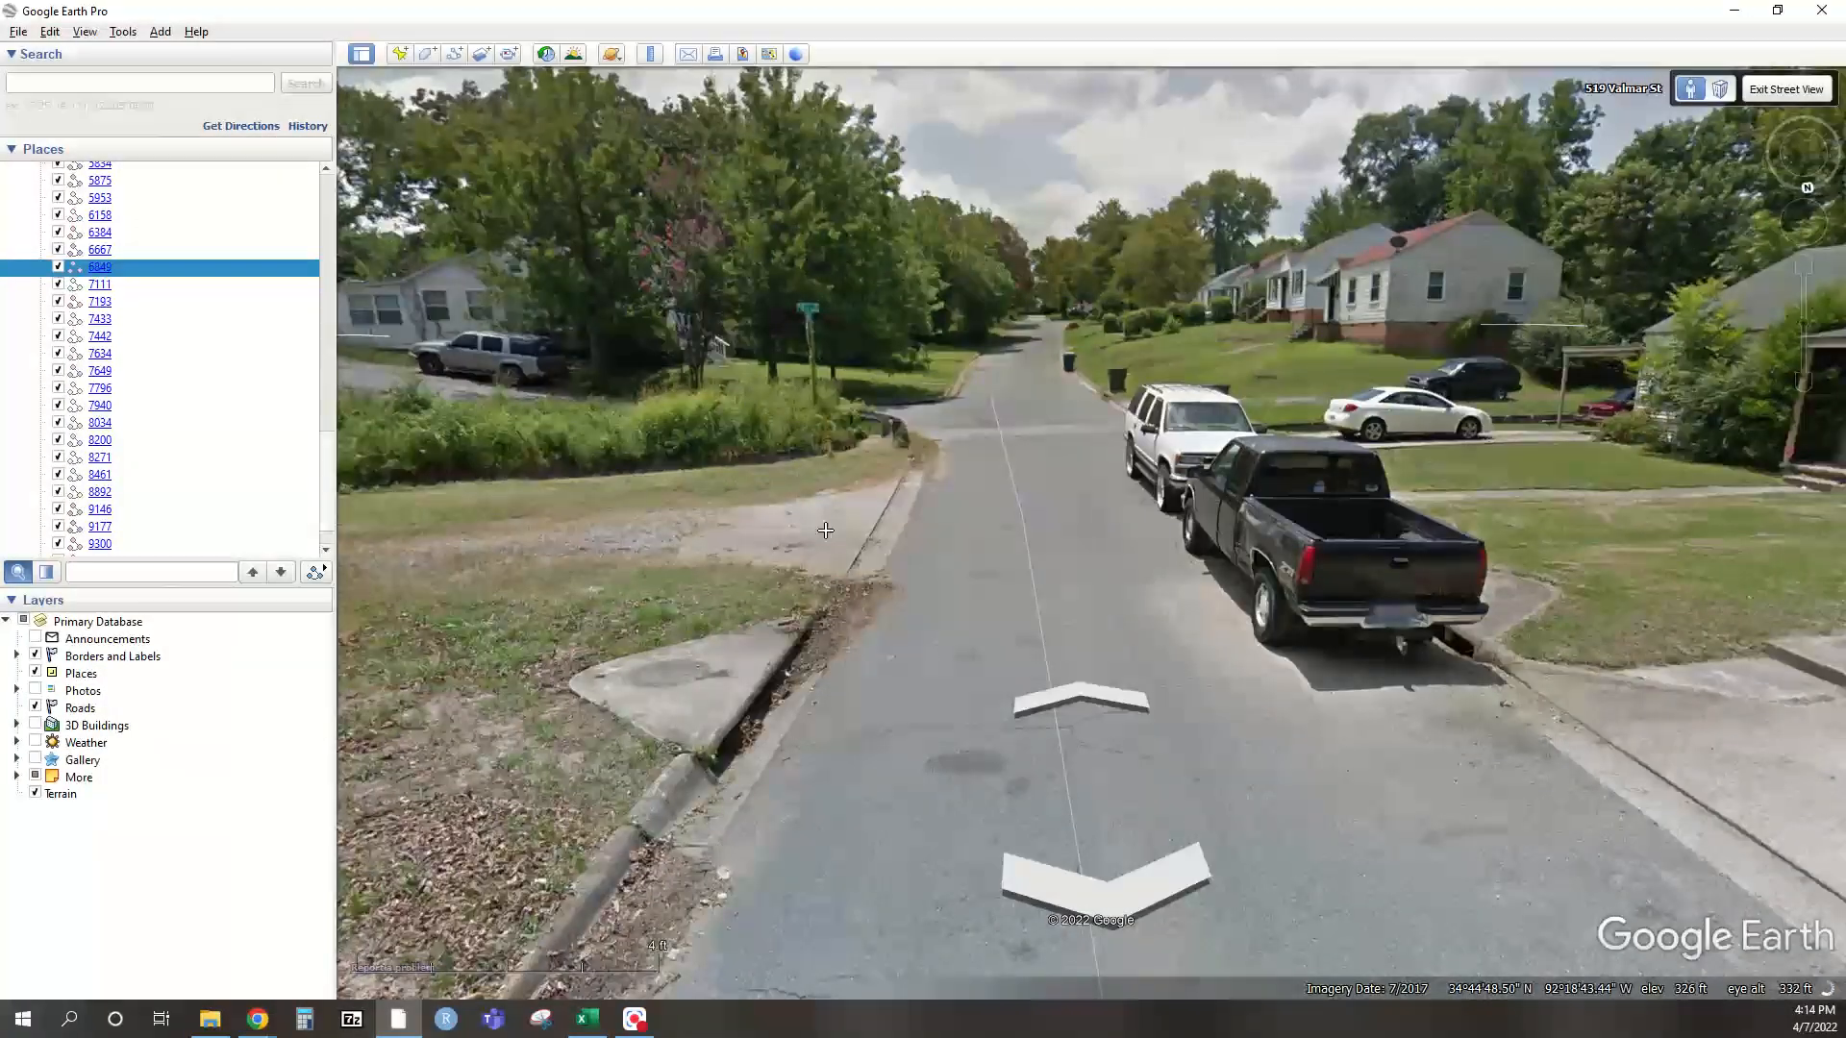
pyautogui.moveTo(824, 530); pyautogui.dragTo(1041, 452)
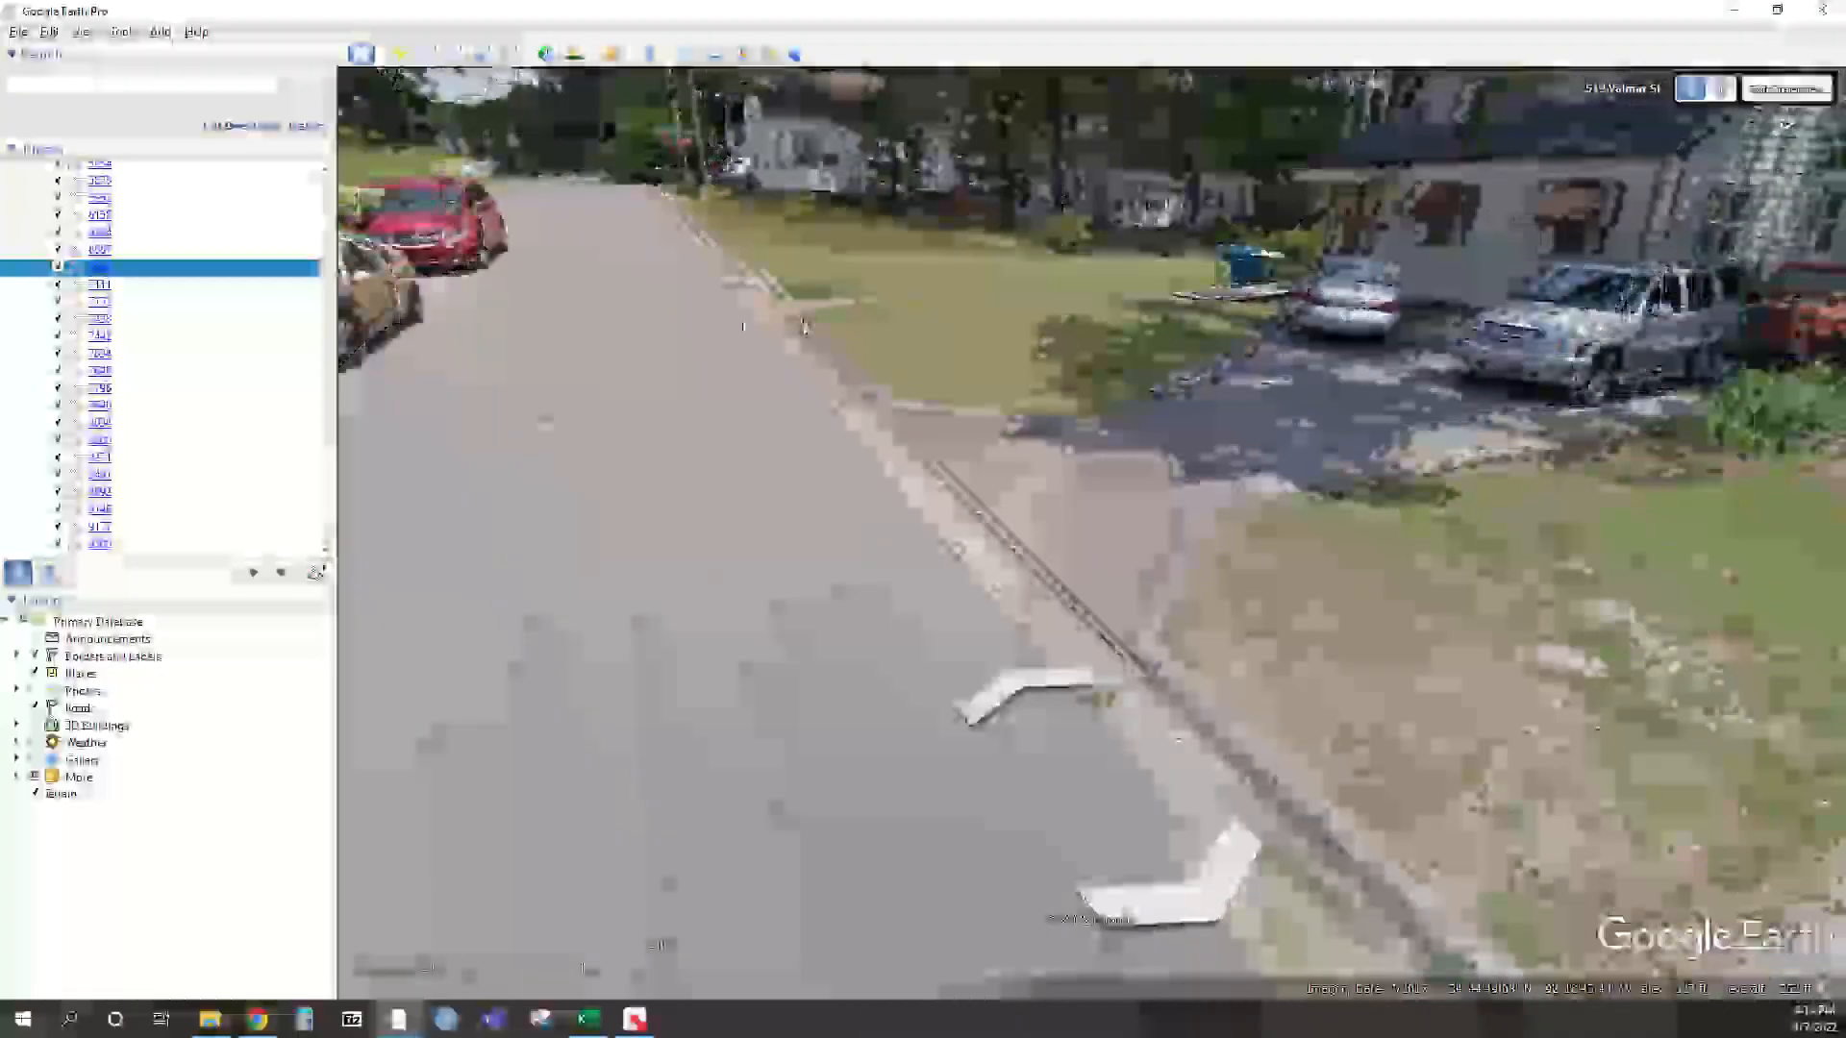
pyautogui.moveTo(805, 327); pyautogui.dragTo(836, 433)
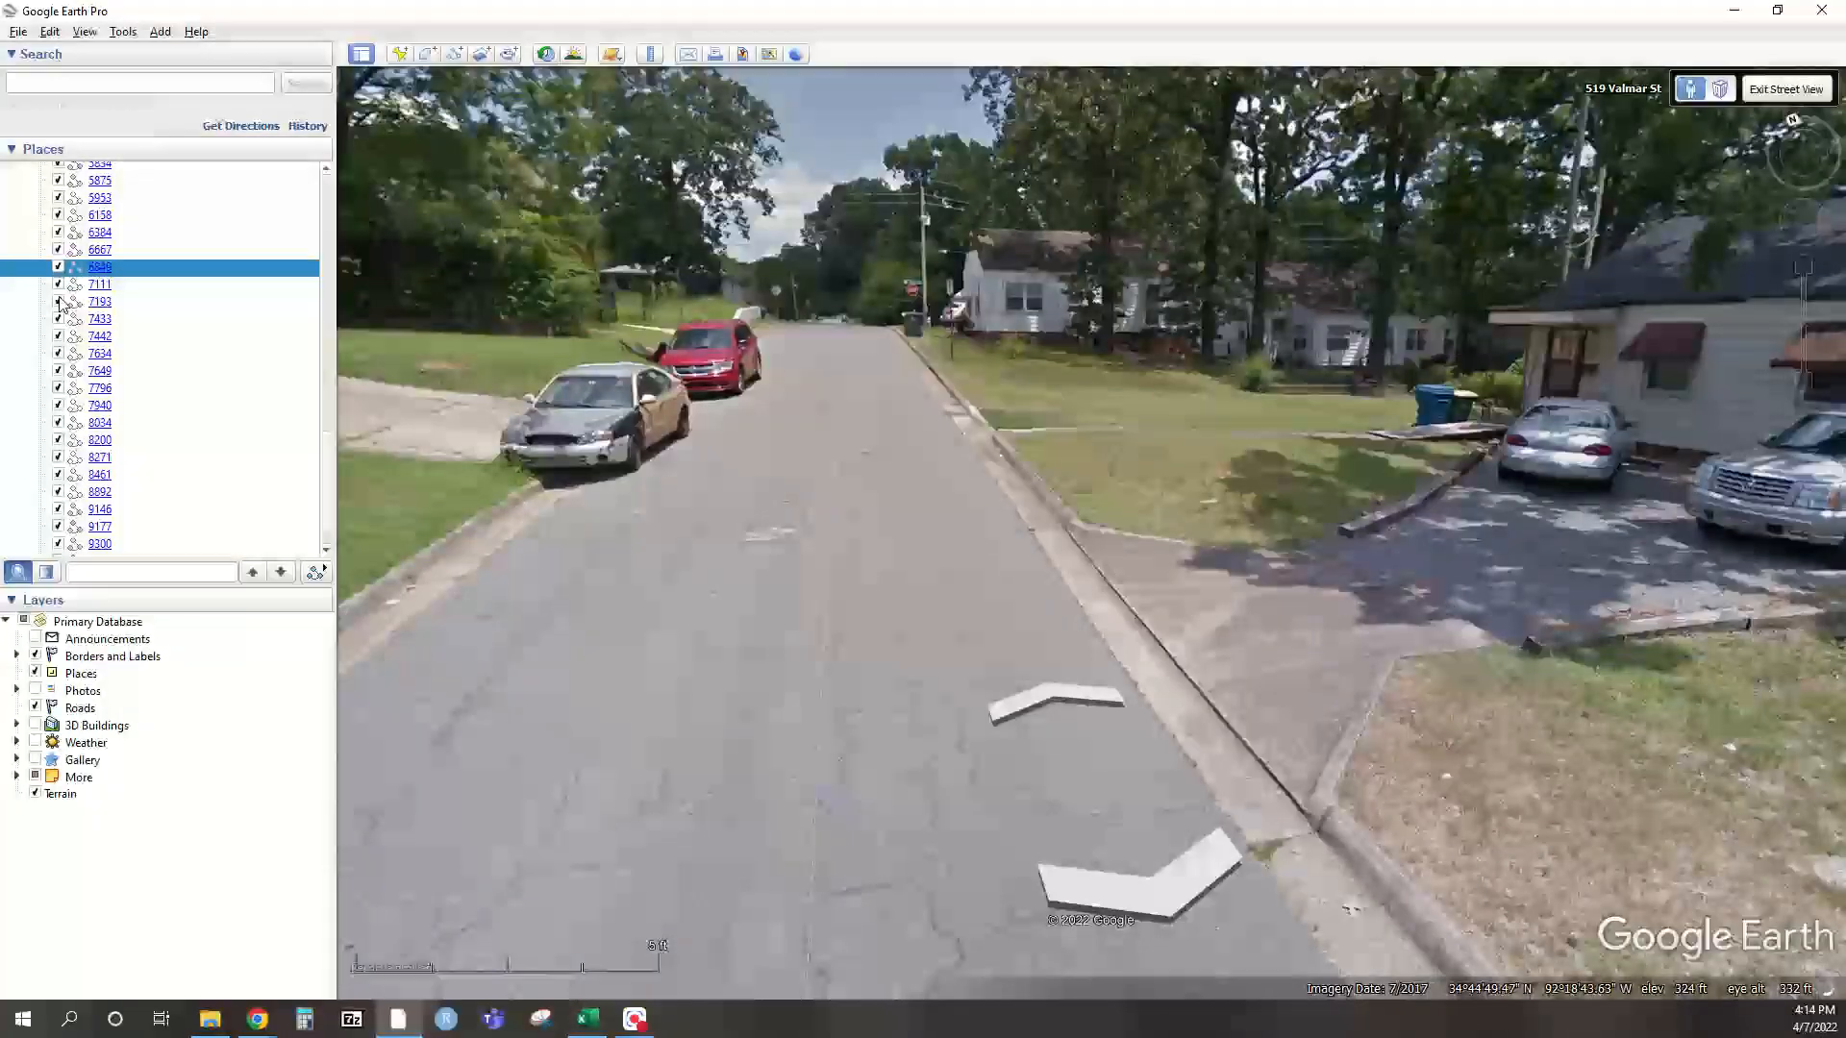
pyautogui.hotkey('alt', 'Tab')
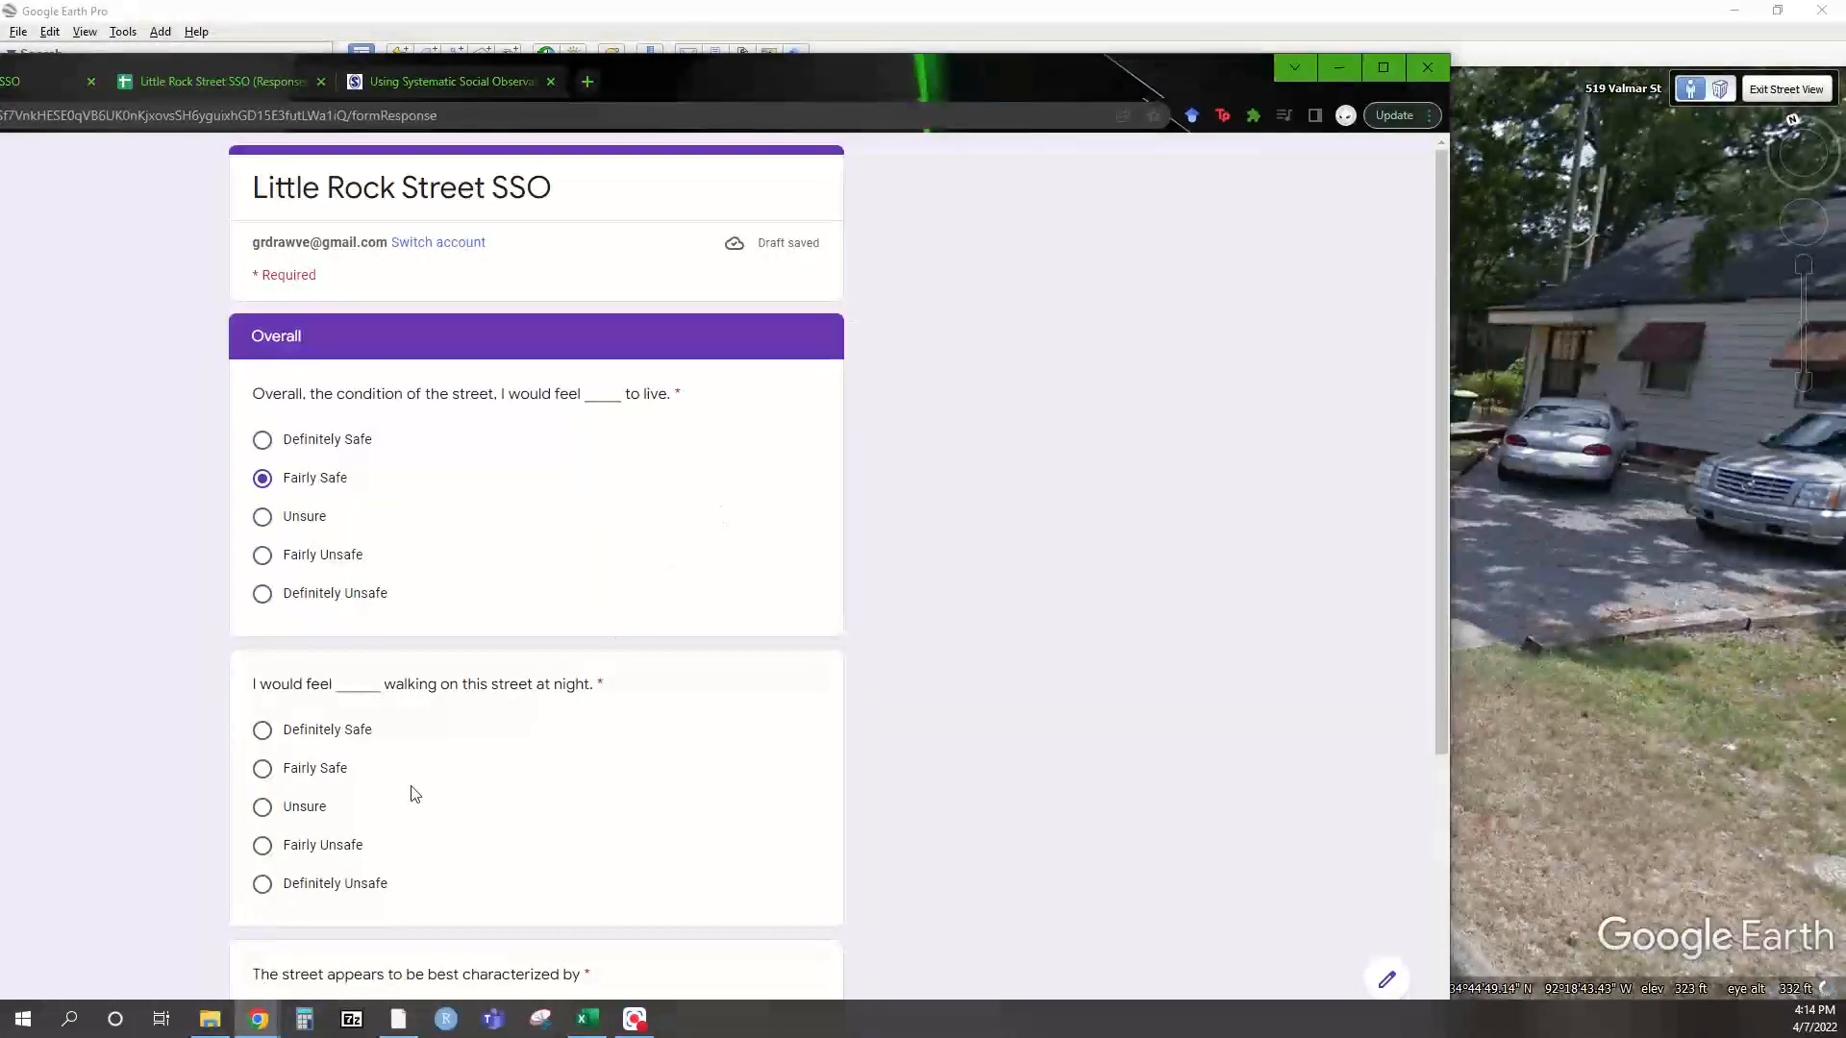
# Answer Fairly Unsafe for walking at night and move the form aside for Street View
pyautogui.click(306, 848)
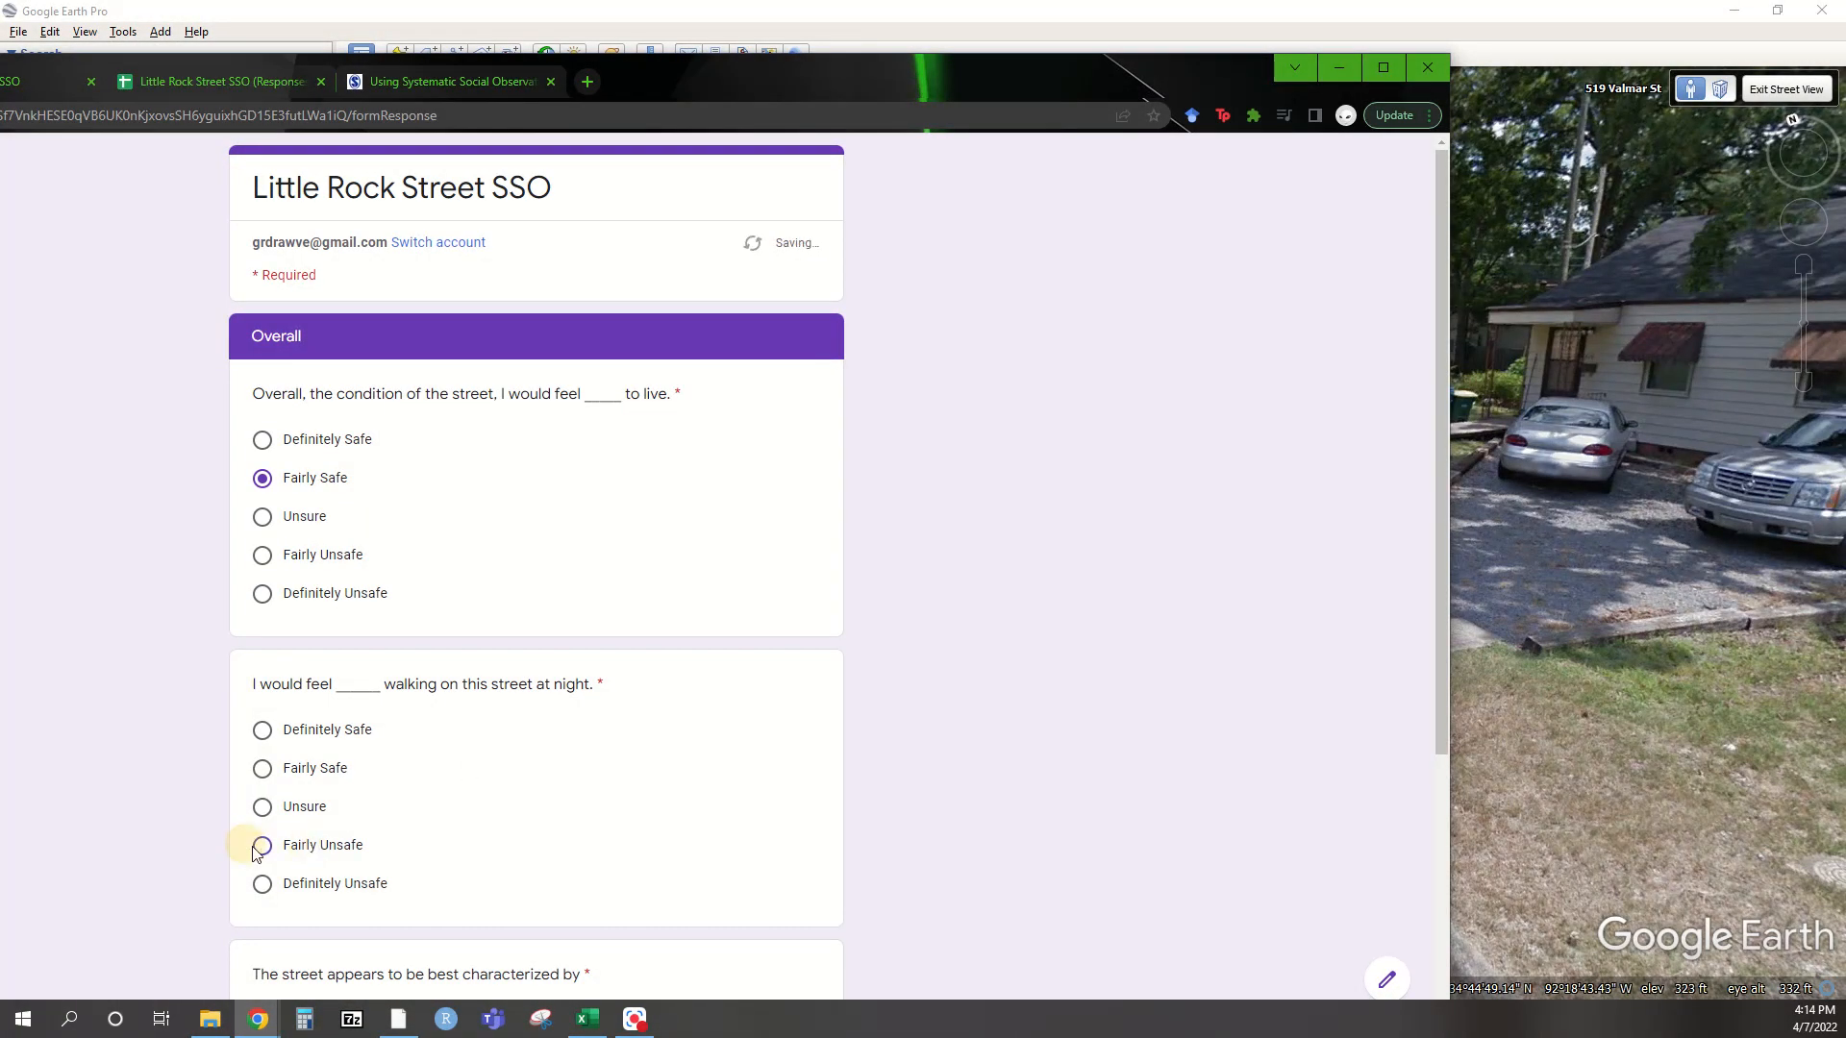
pyautogui.scroll(-4, 638, 766)
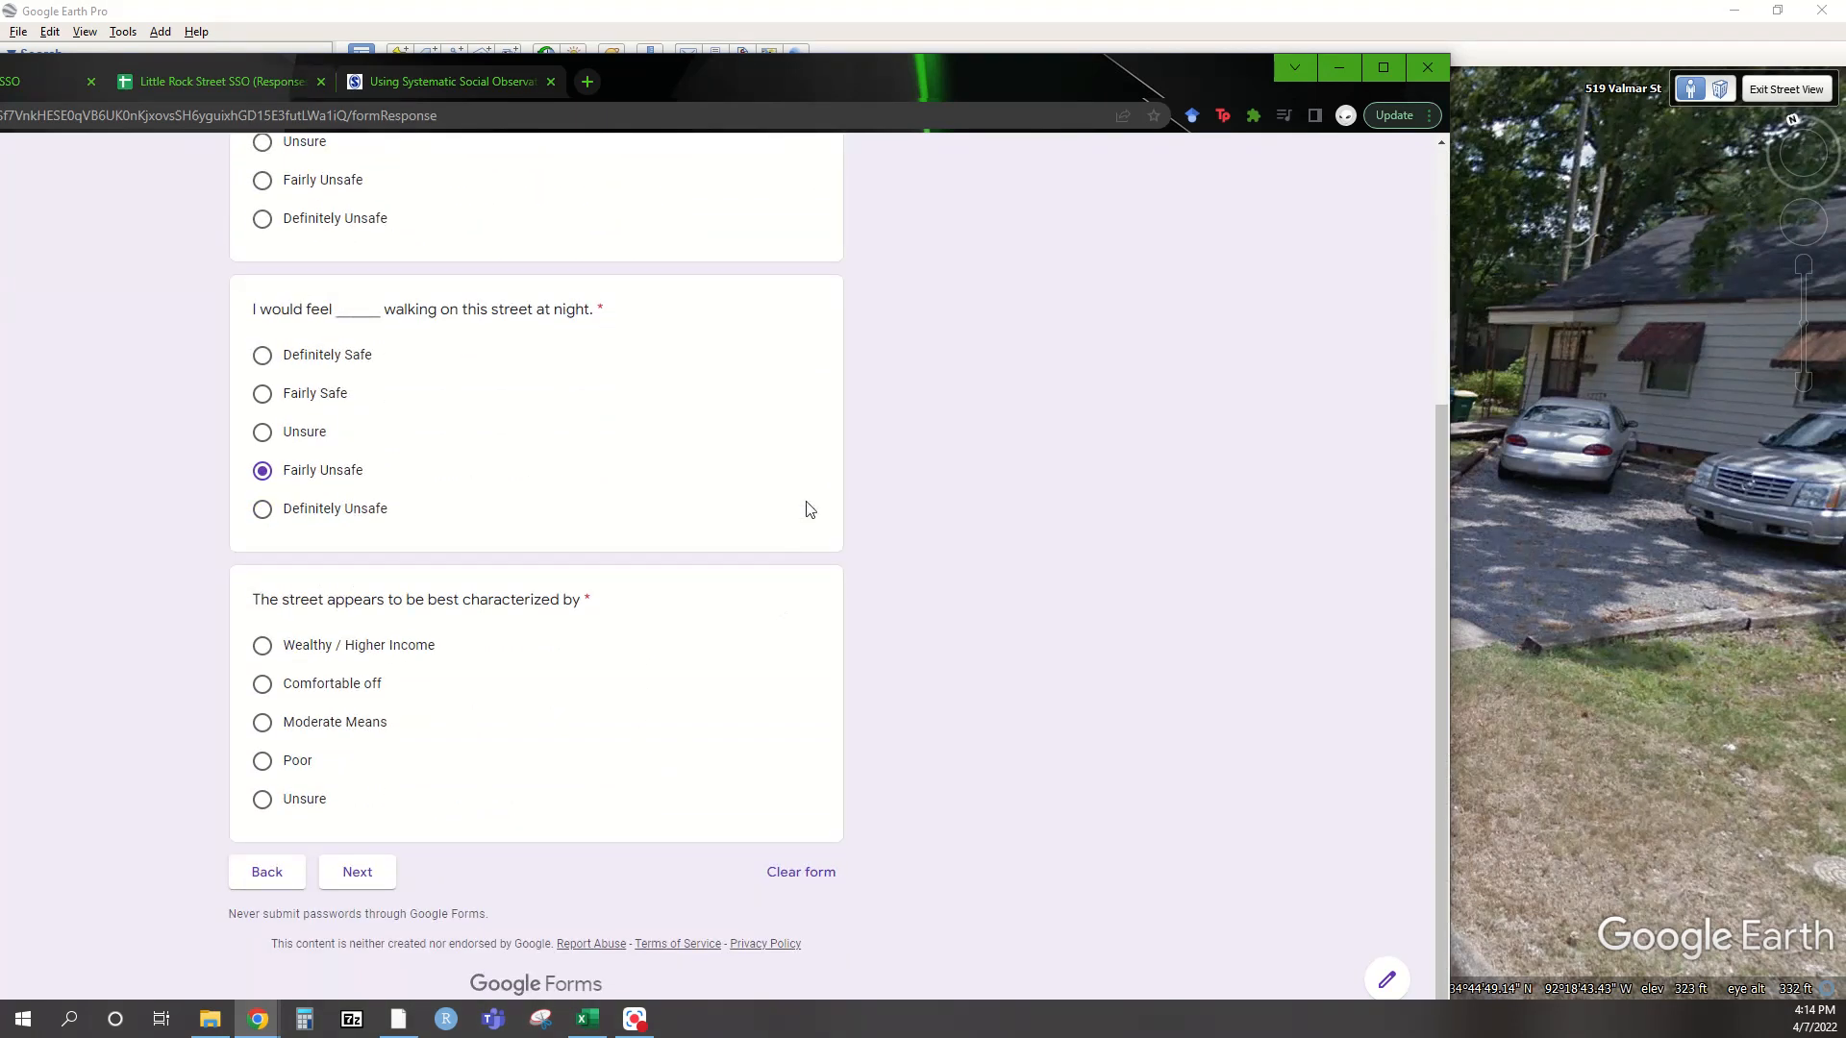
pyautogui.moveTo(783, 79); pyautogui.dragTo(3, 116)
pyautogui.click(782, 79)
# Jump to a new Street View spot and turn toward the sign, driveway and parked cars
pyautogui.doubleClick(1508, 471)
pyautogui.moveTo(1273, 477); pyautogui.dragTo(673, 435)
pyautogui.moveTo(1561, 478); pyautogui.dragTo(798, 438)
pyautogui.moveTo(1702, 433); pyautogui.dragTo(1005, 396)
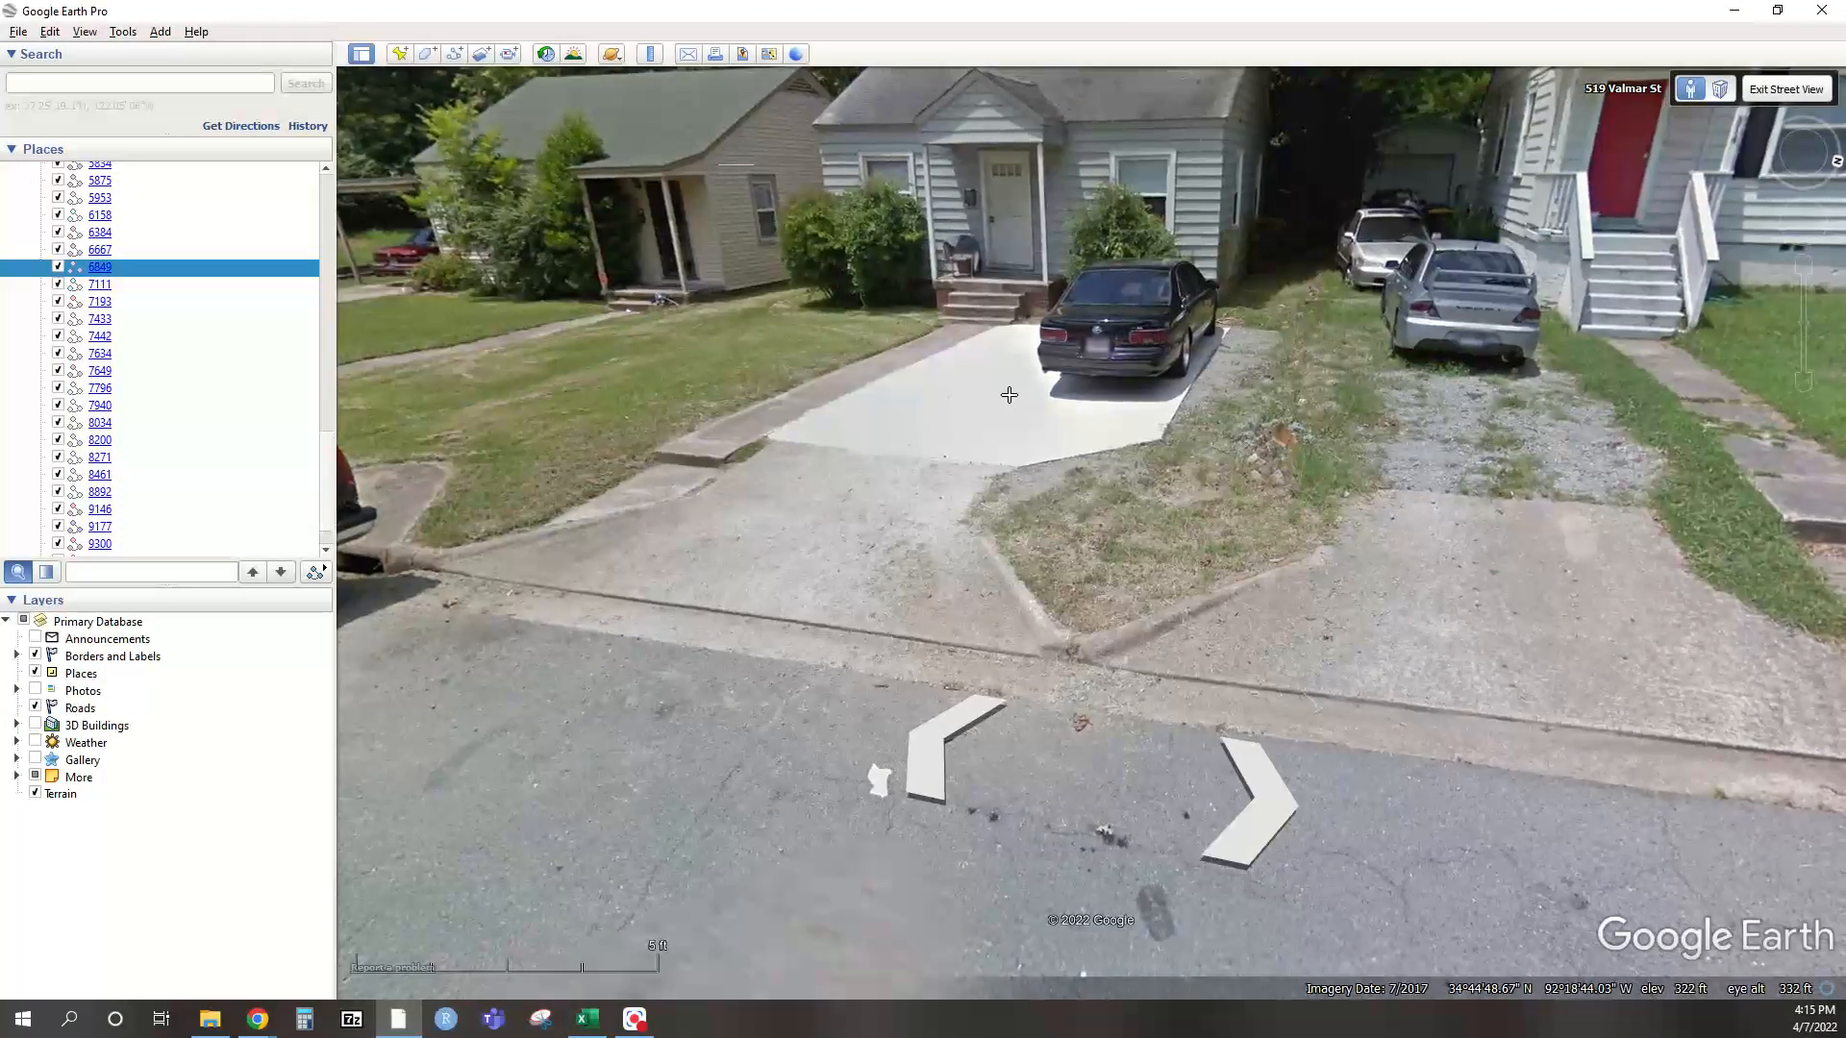
# Rate the street Moderate Means, go to the final page, and tilt Street View toward the curb
pyautogui.moveTo(0, 105); pyautogui.dragTo(742, 77)
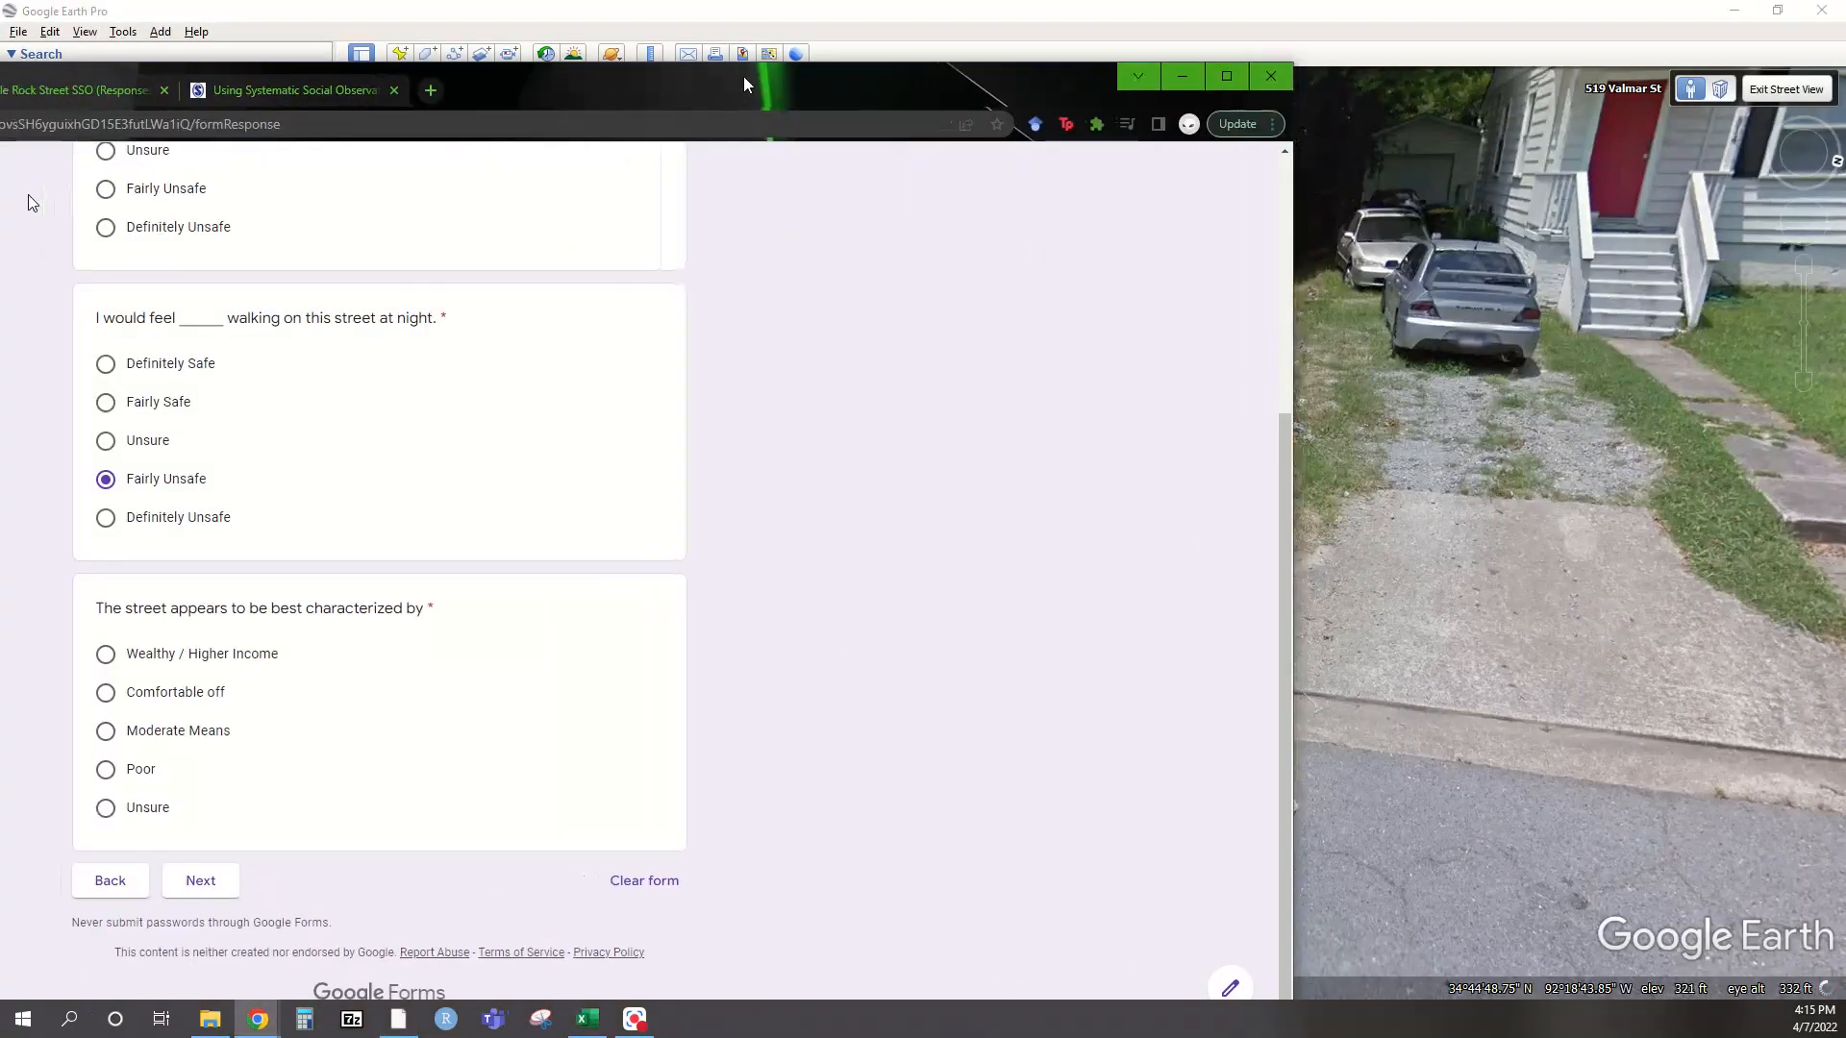
pyautogui.click(149, 741)
pyautogui.click(198, 882)
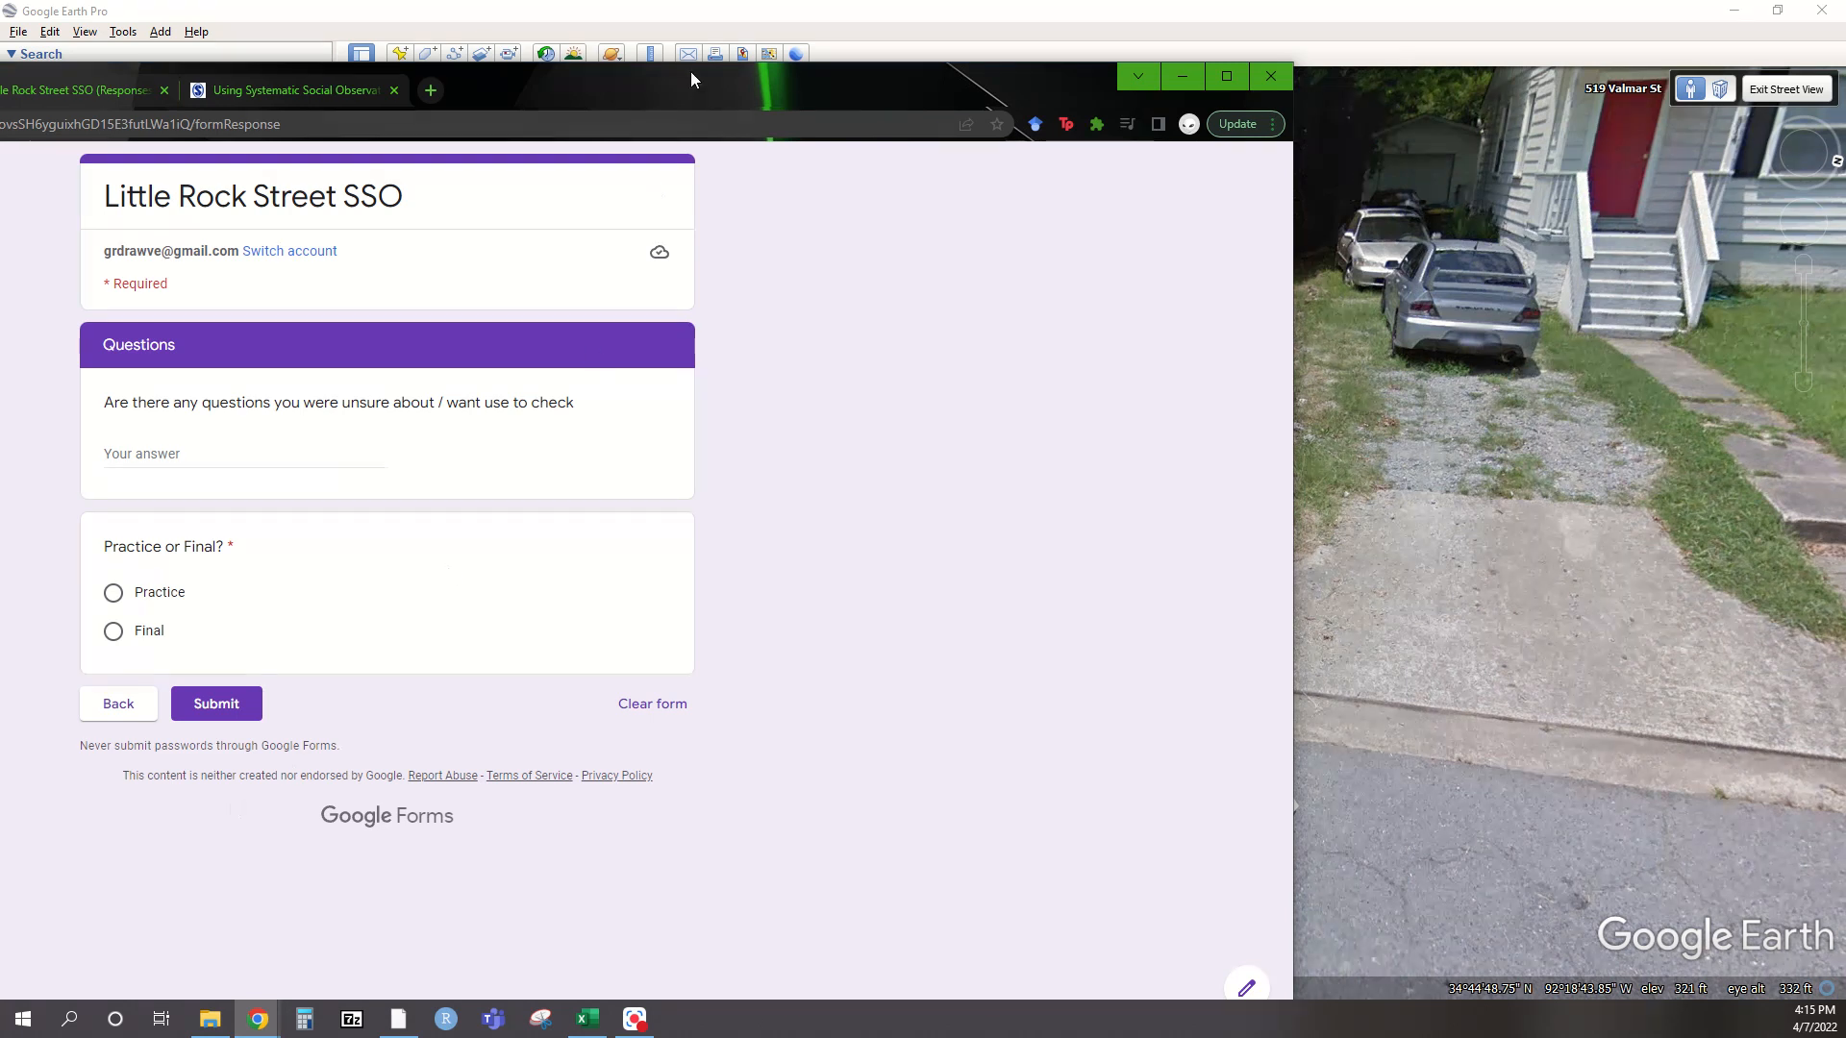
pyautogui.hotkey('alt', 'Tab')
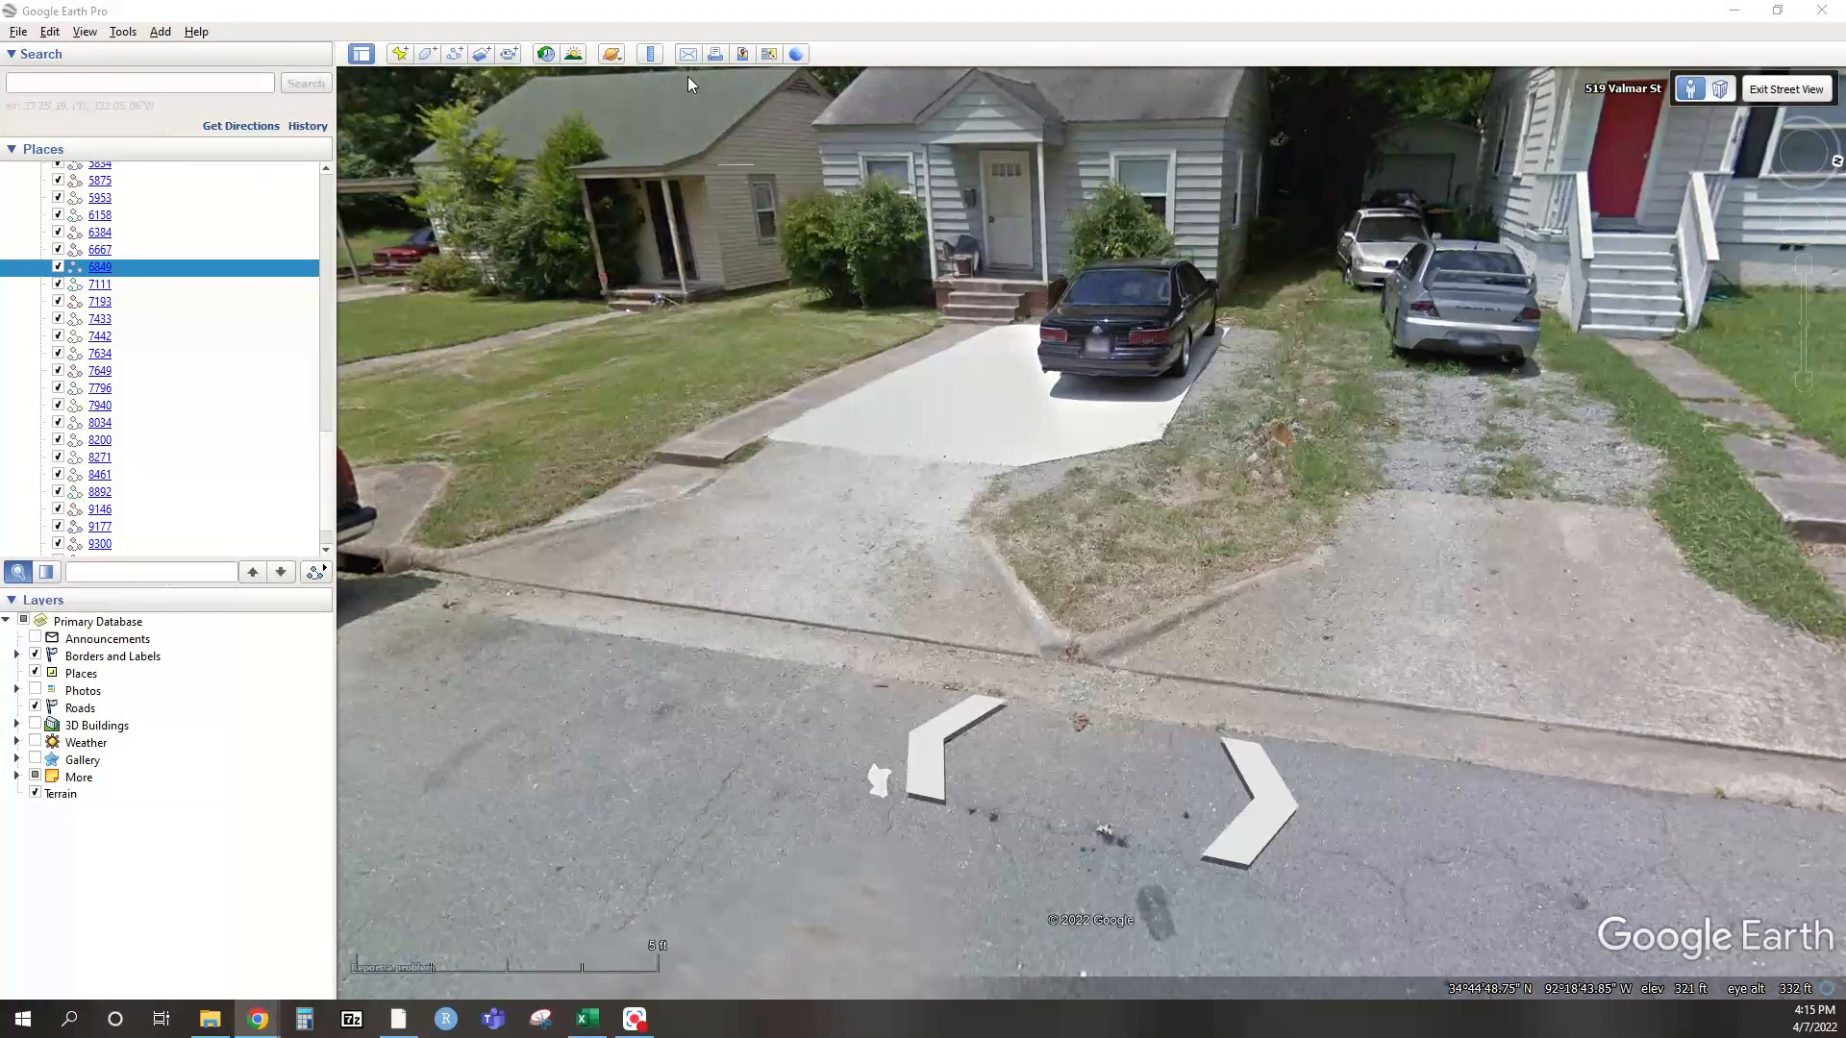
pyautogui.moveTo(1058, 483); pyautogui.dragTo(644, 259)
# Move further down the street near the parked cars, then return to the survey form
pyautogui.doubleClick(644, 259)
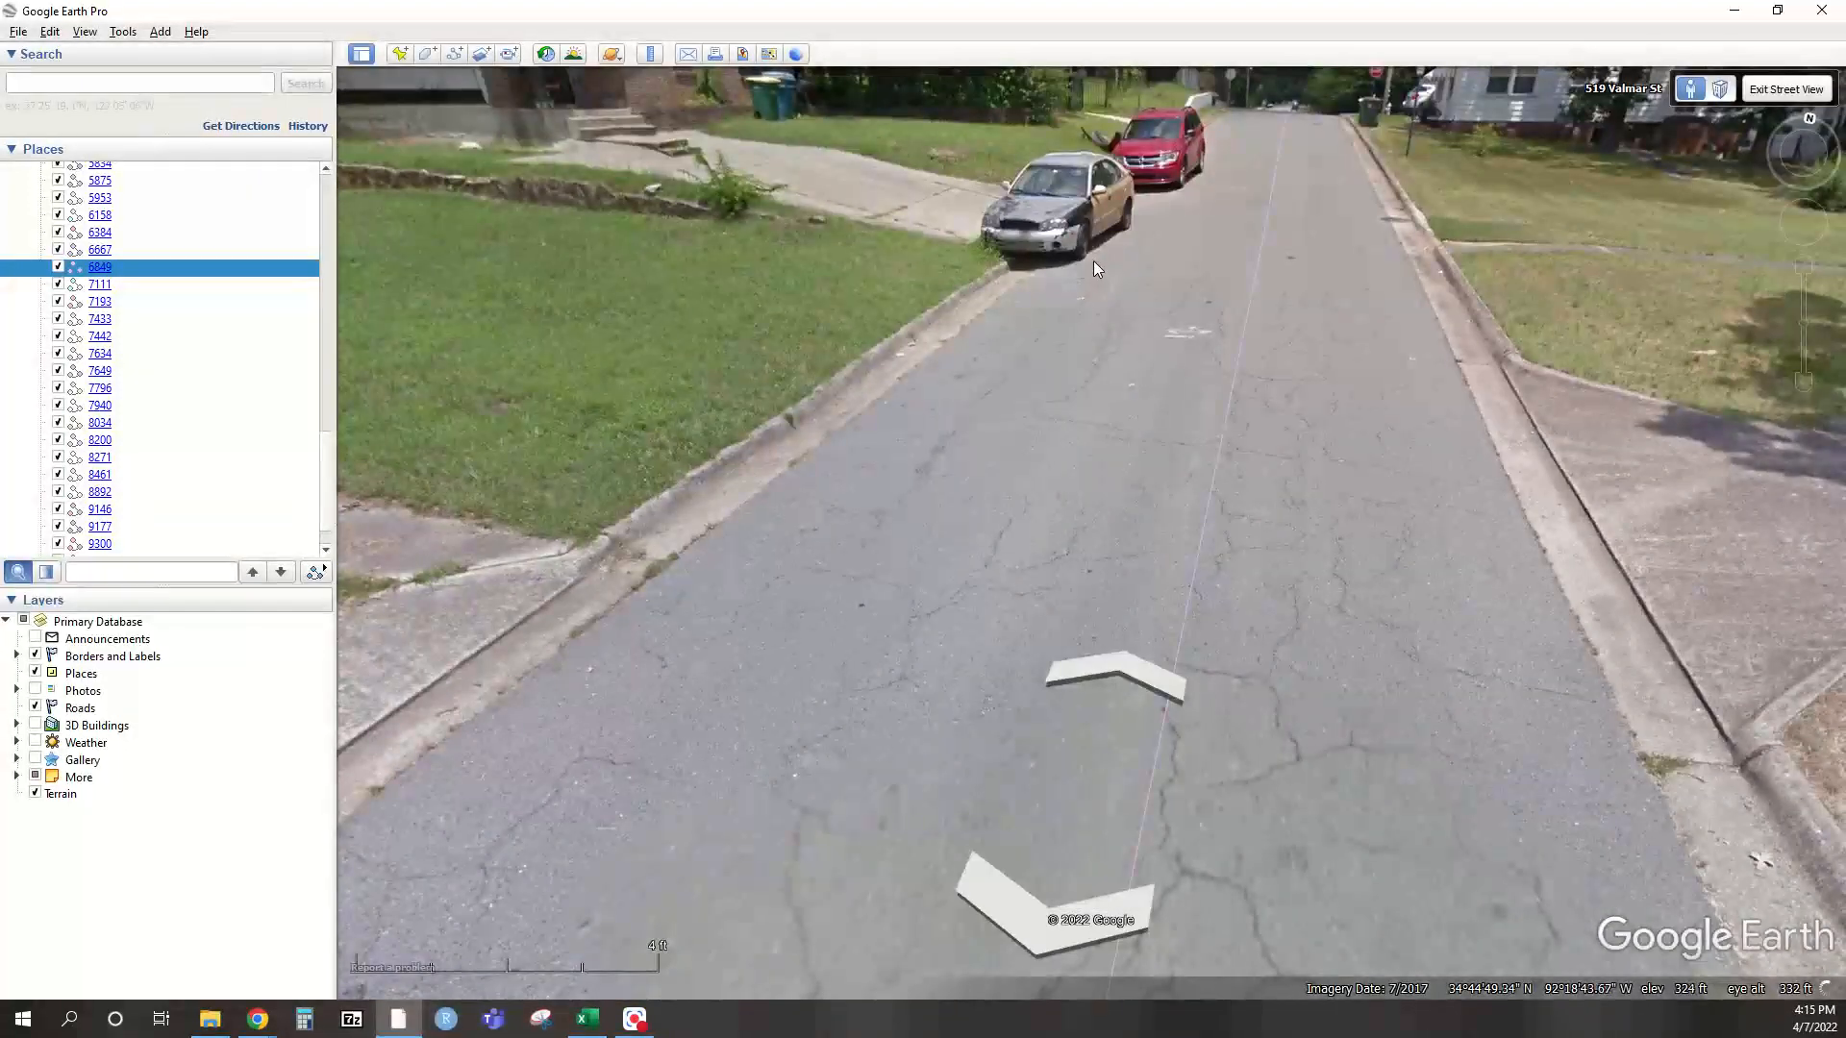
pyautogui.click(1093, 261)
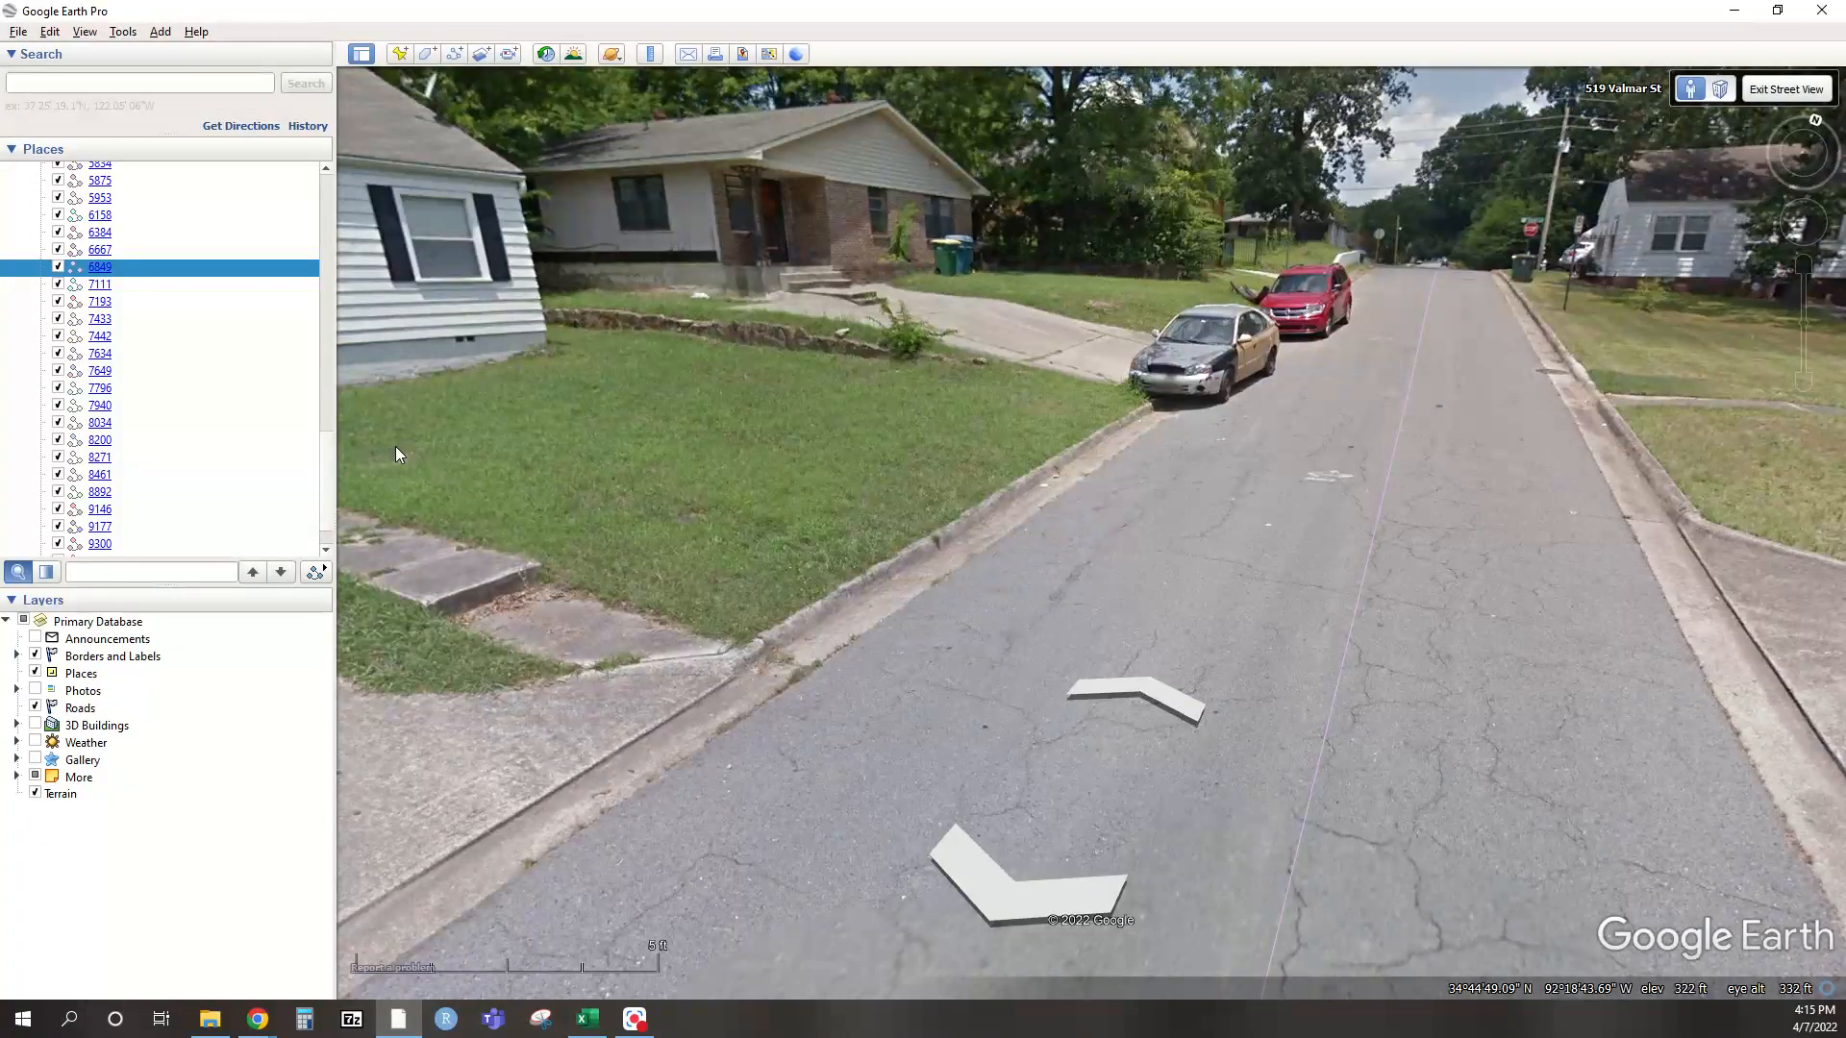
pyautogui.hotkey('alt', 'Tab')
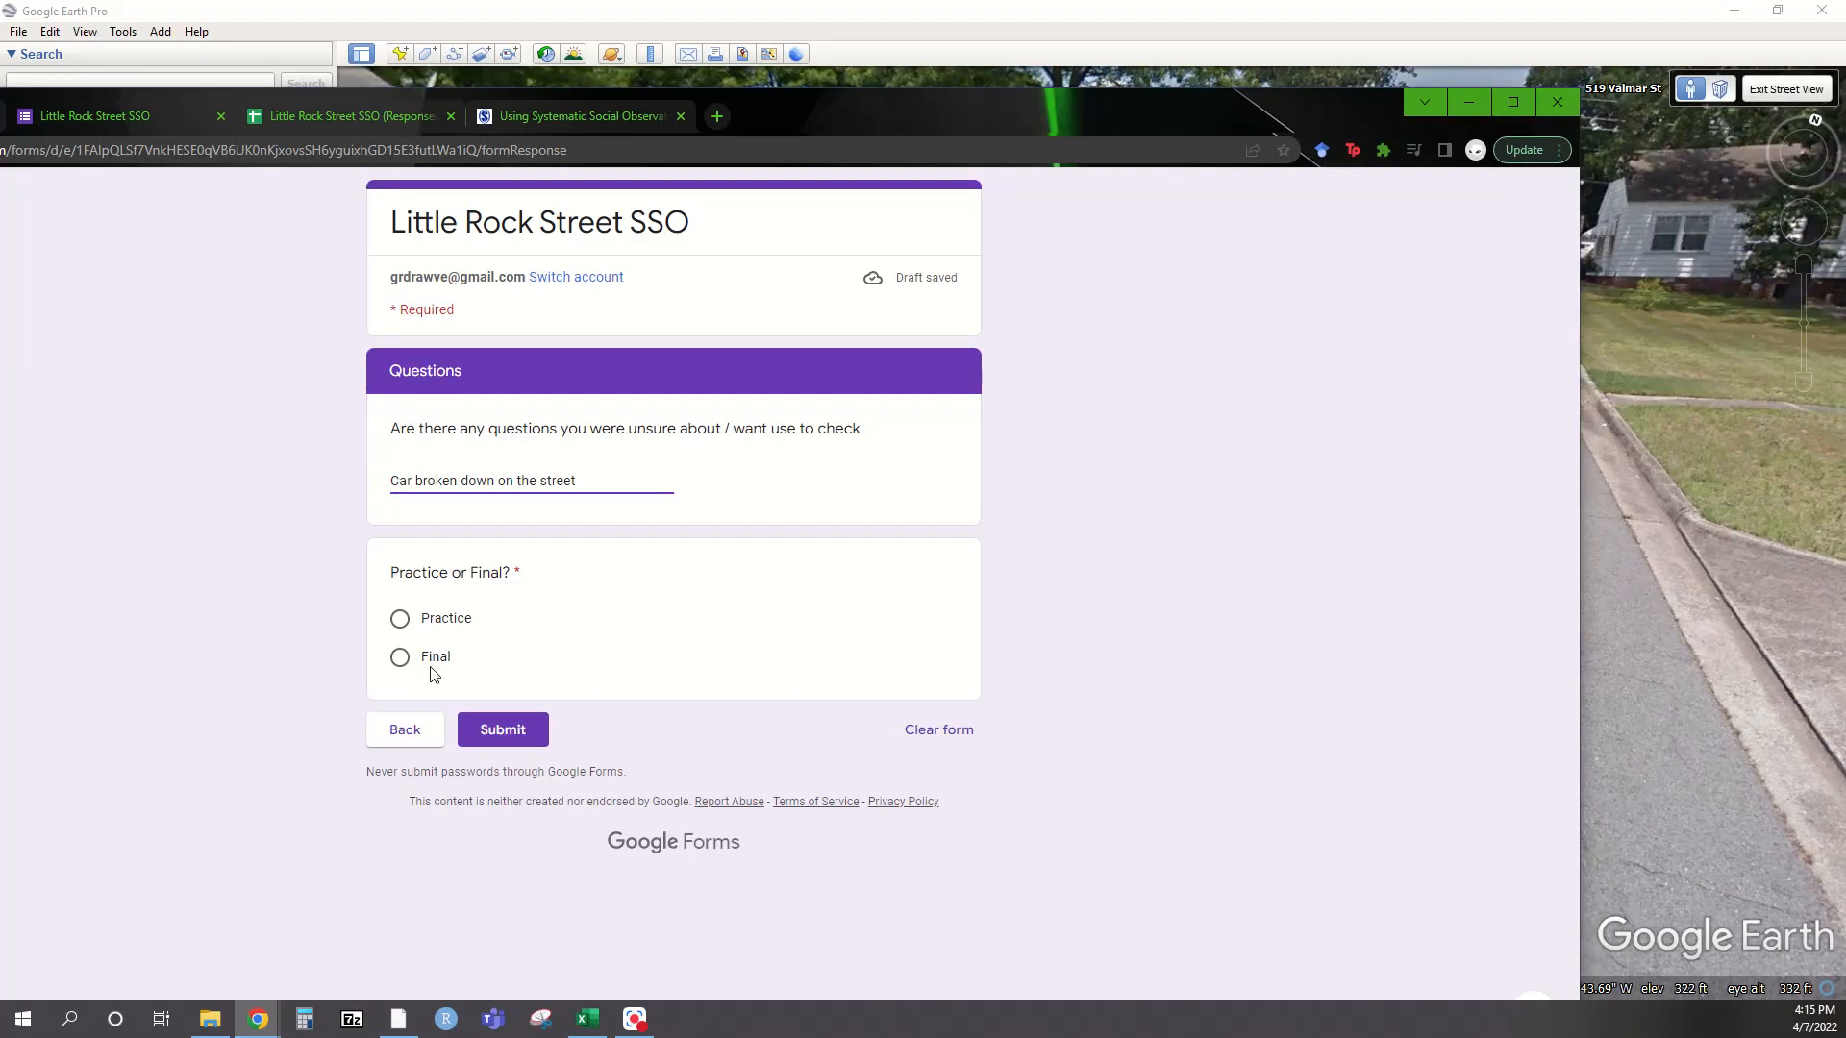
# Submit the survey marked as Practice and open the responses spreadsheet tab
pyautogui.click(459, 622)
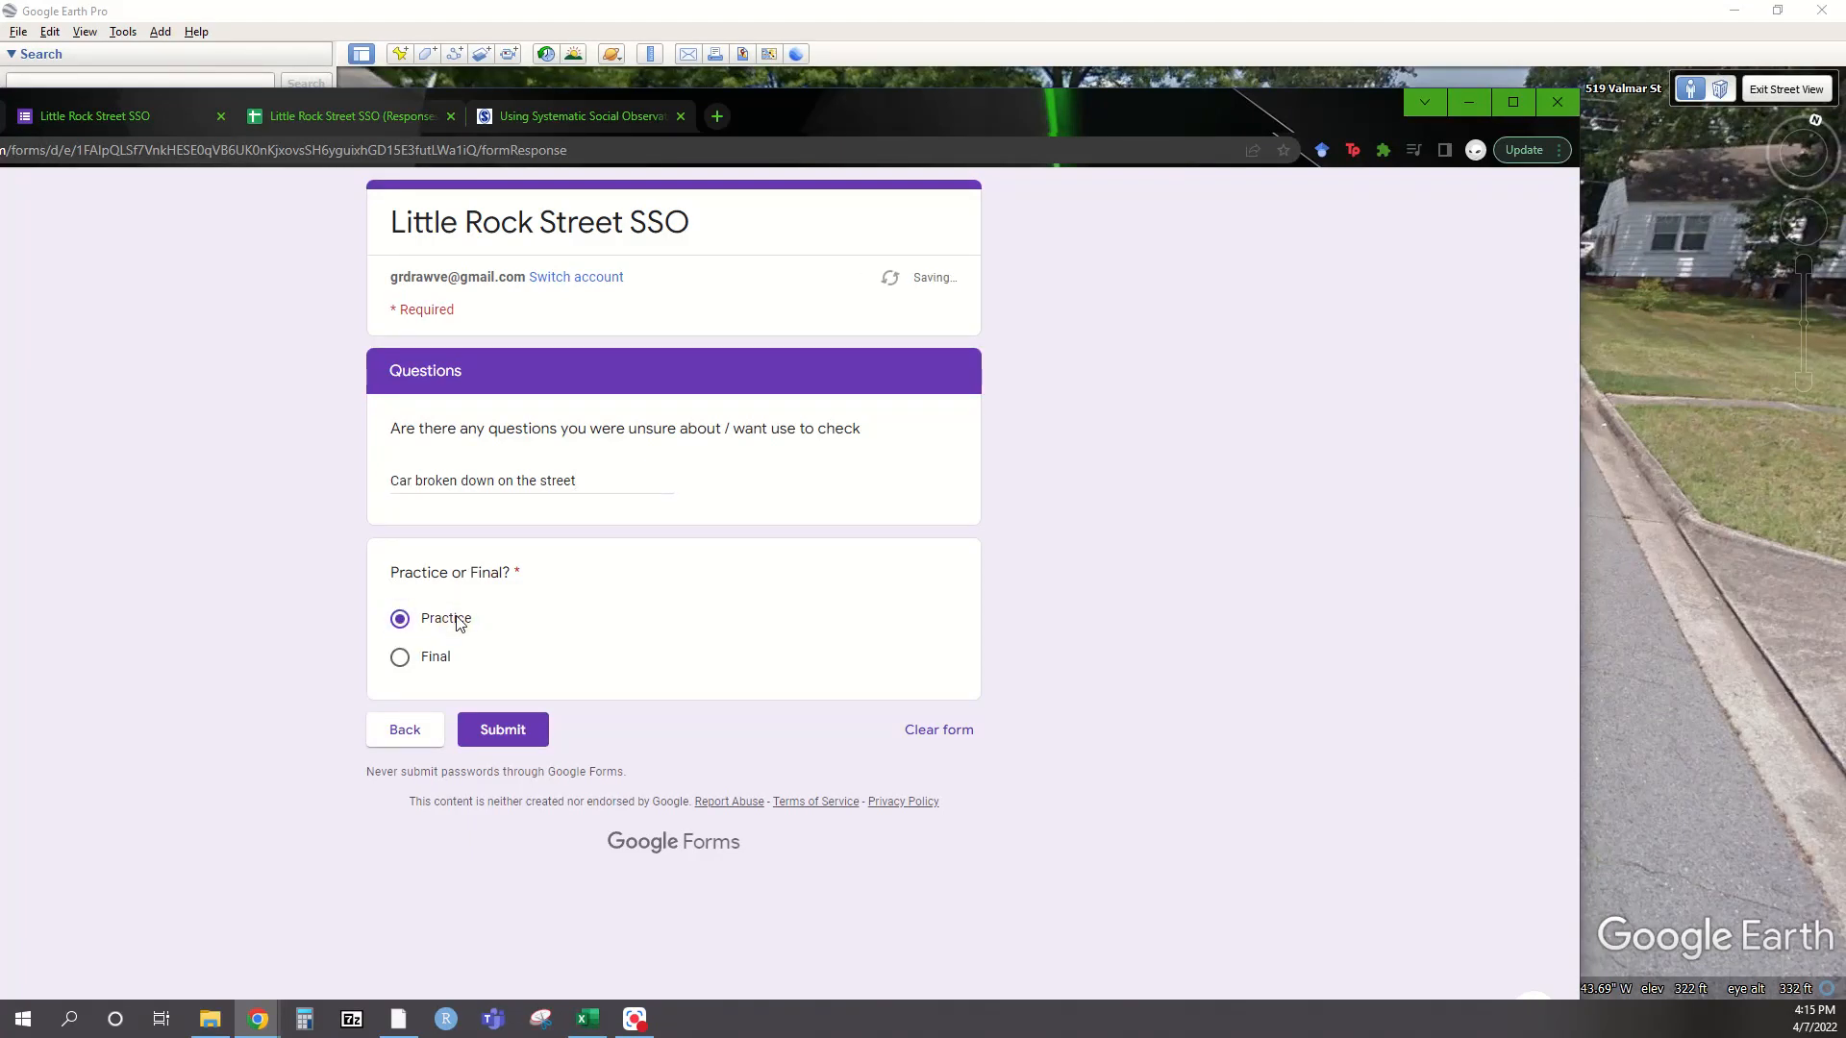
pyautogui.click(490, 728)
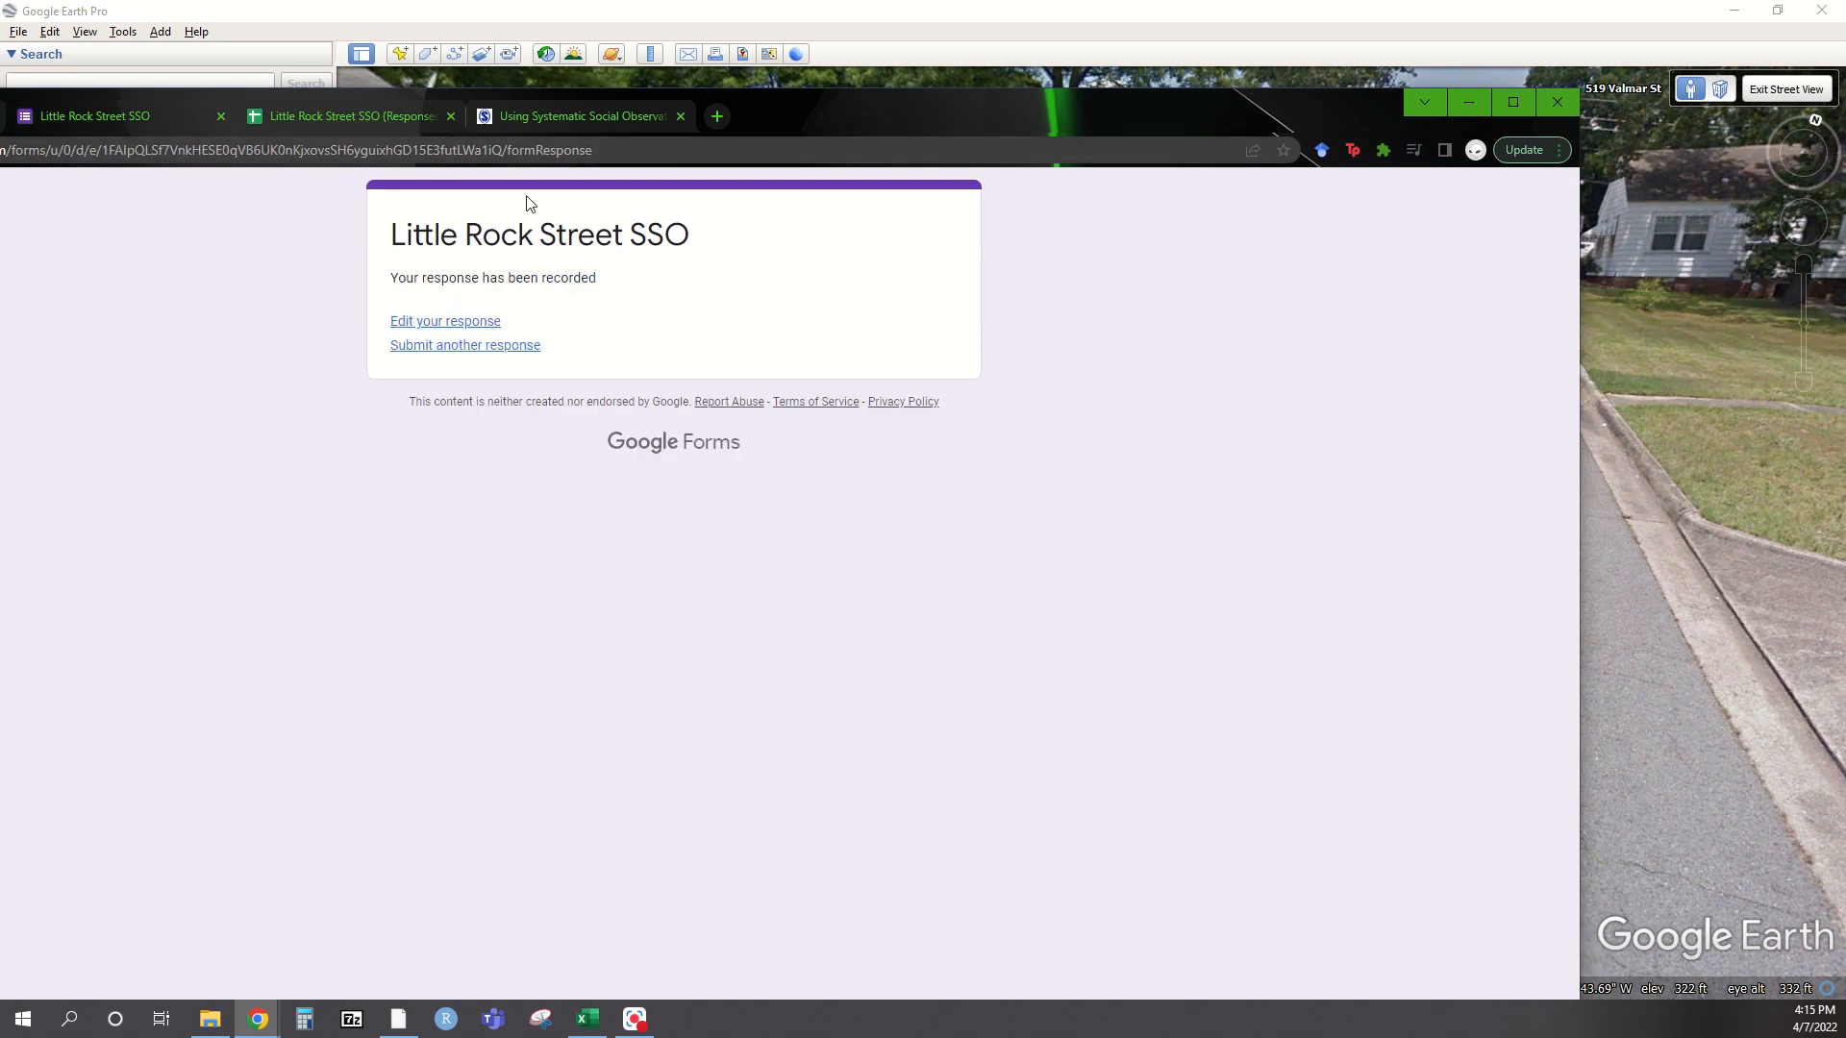
pyautogui.moveTo(825, 133); pyautogui.dragTo(1086, 135)
pyautogui.click(584, 119)
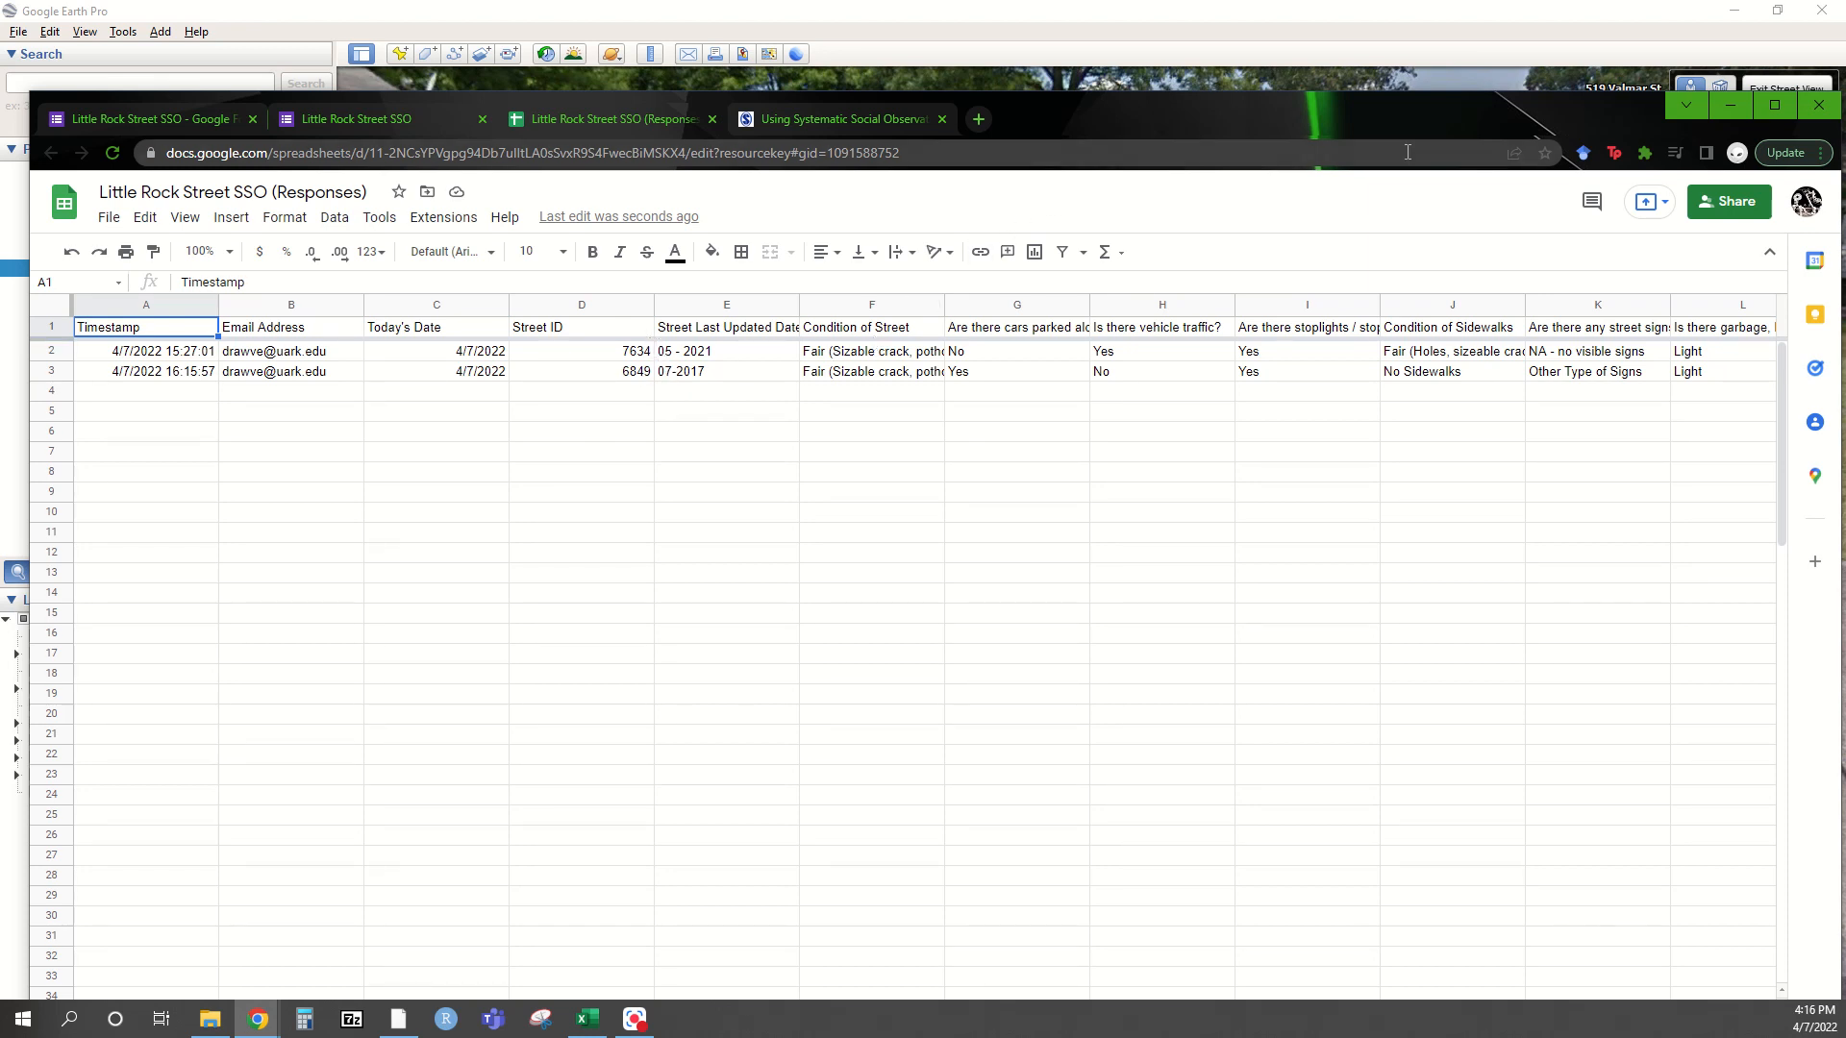
# Minimize the spreadsheet after confirming the Street ID 6849 response row
pyautogui.click(1717, 112)
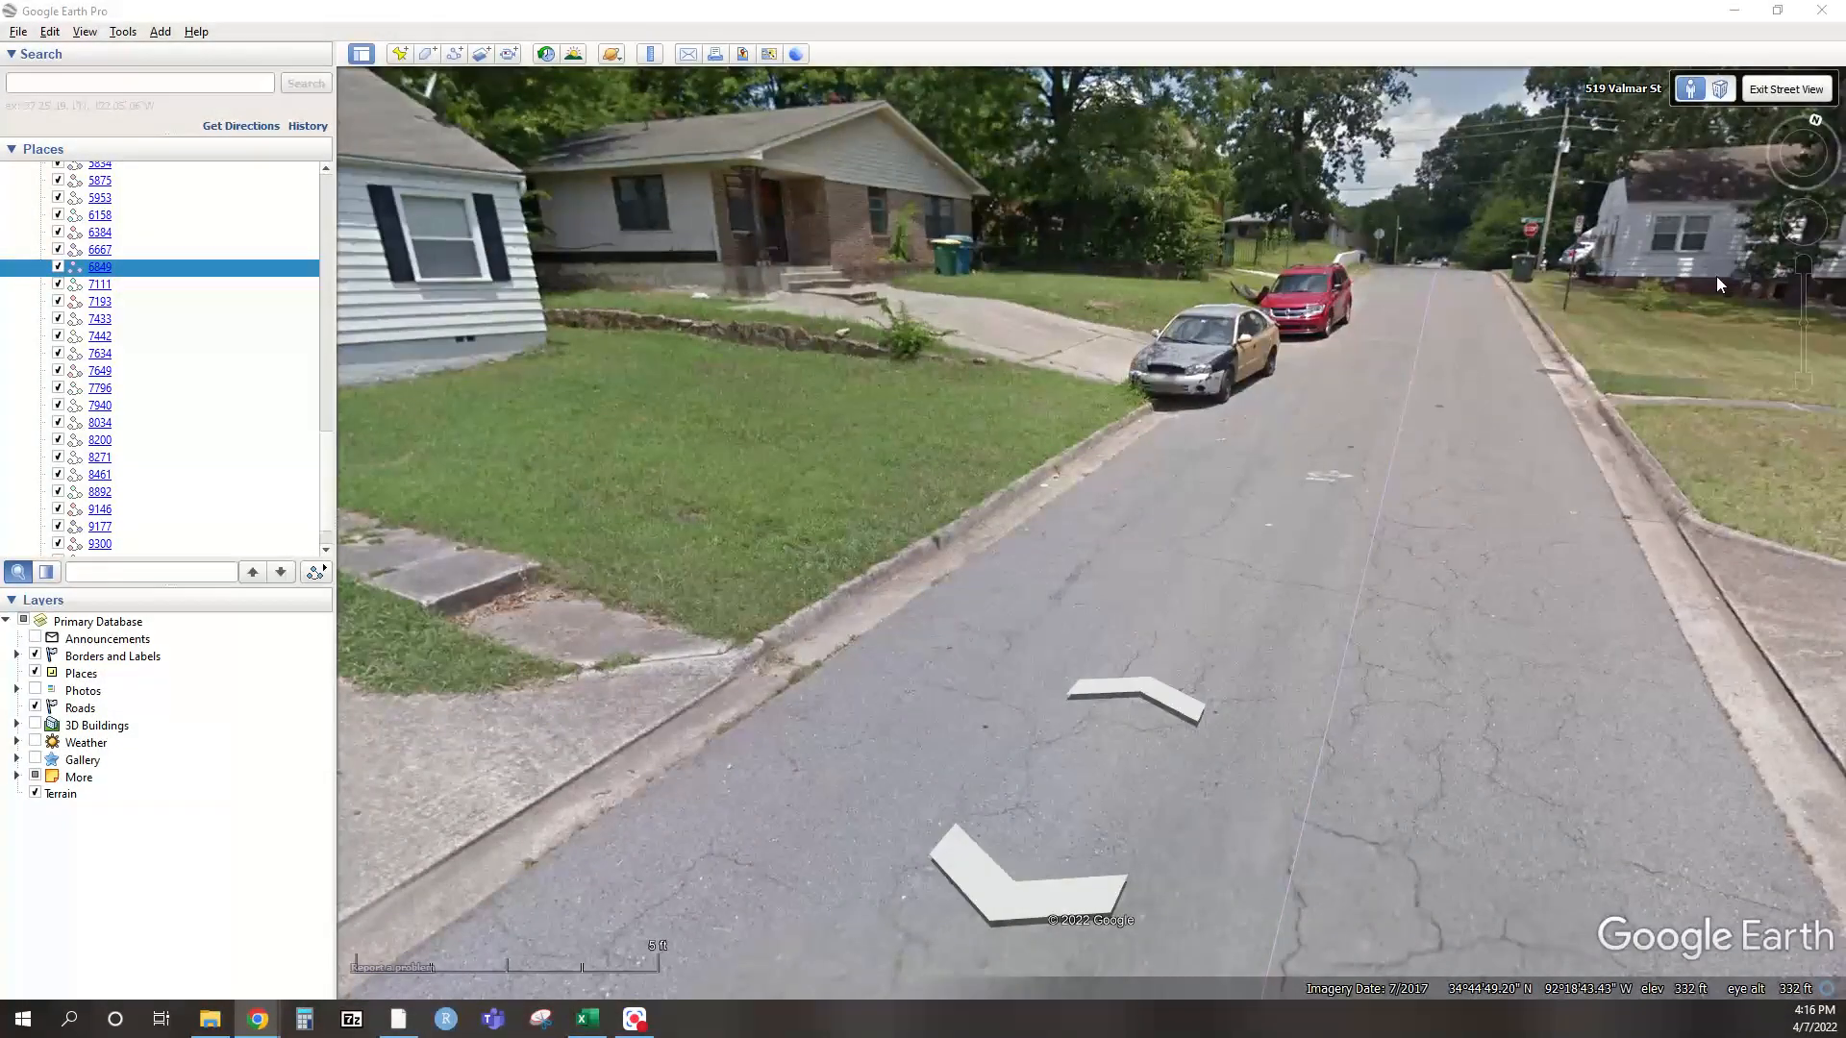
# Exit Street View and ground-level view, then zoom out and pan over the Valmar St neighbourhood
pyautogui.click(1781, 92)
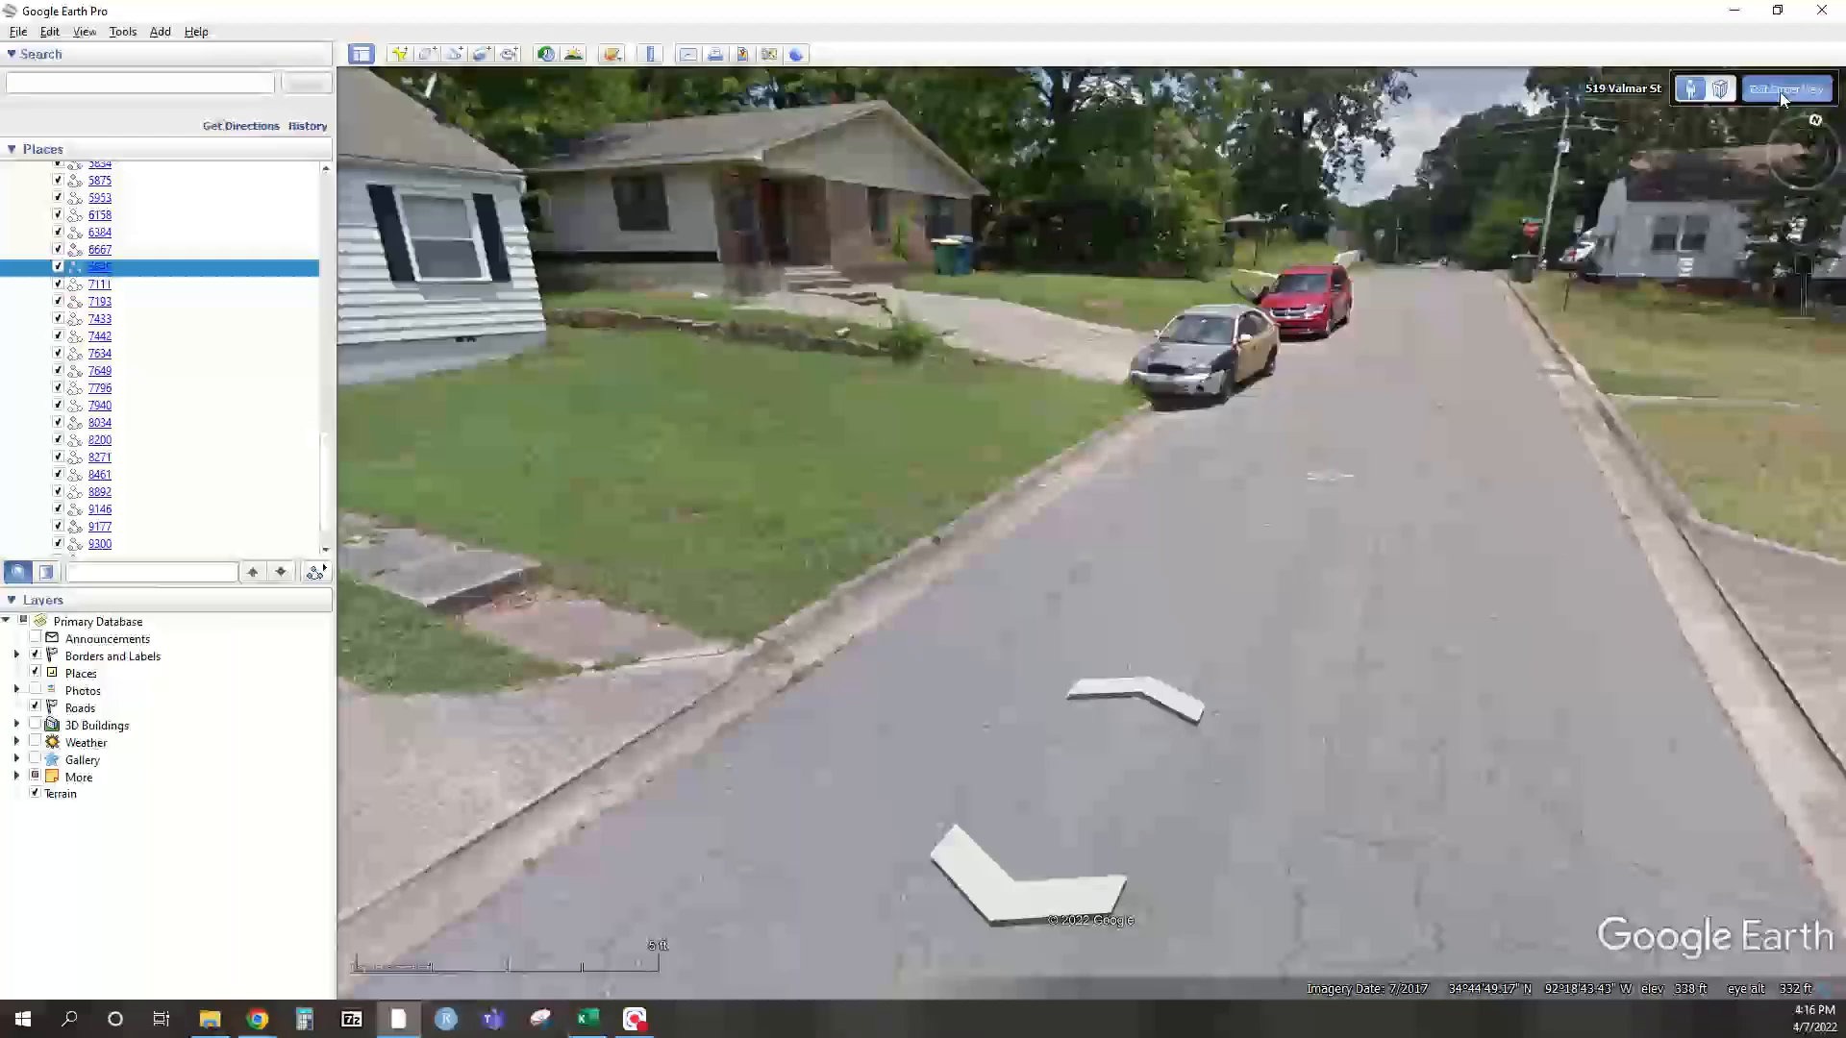
pyautogui.click(1779, 90)
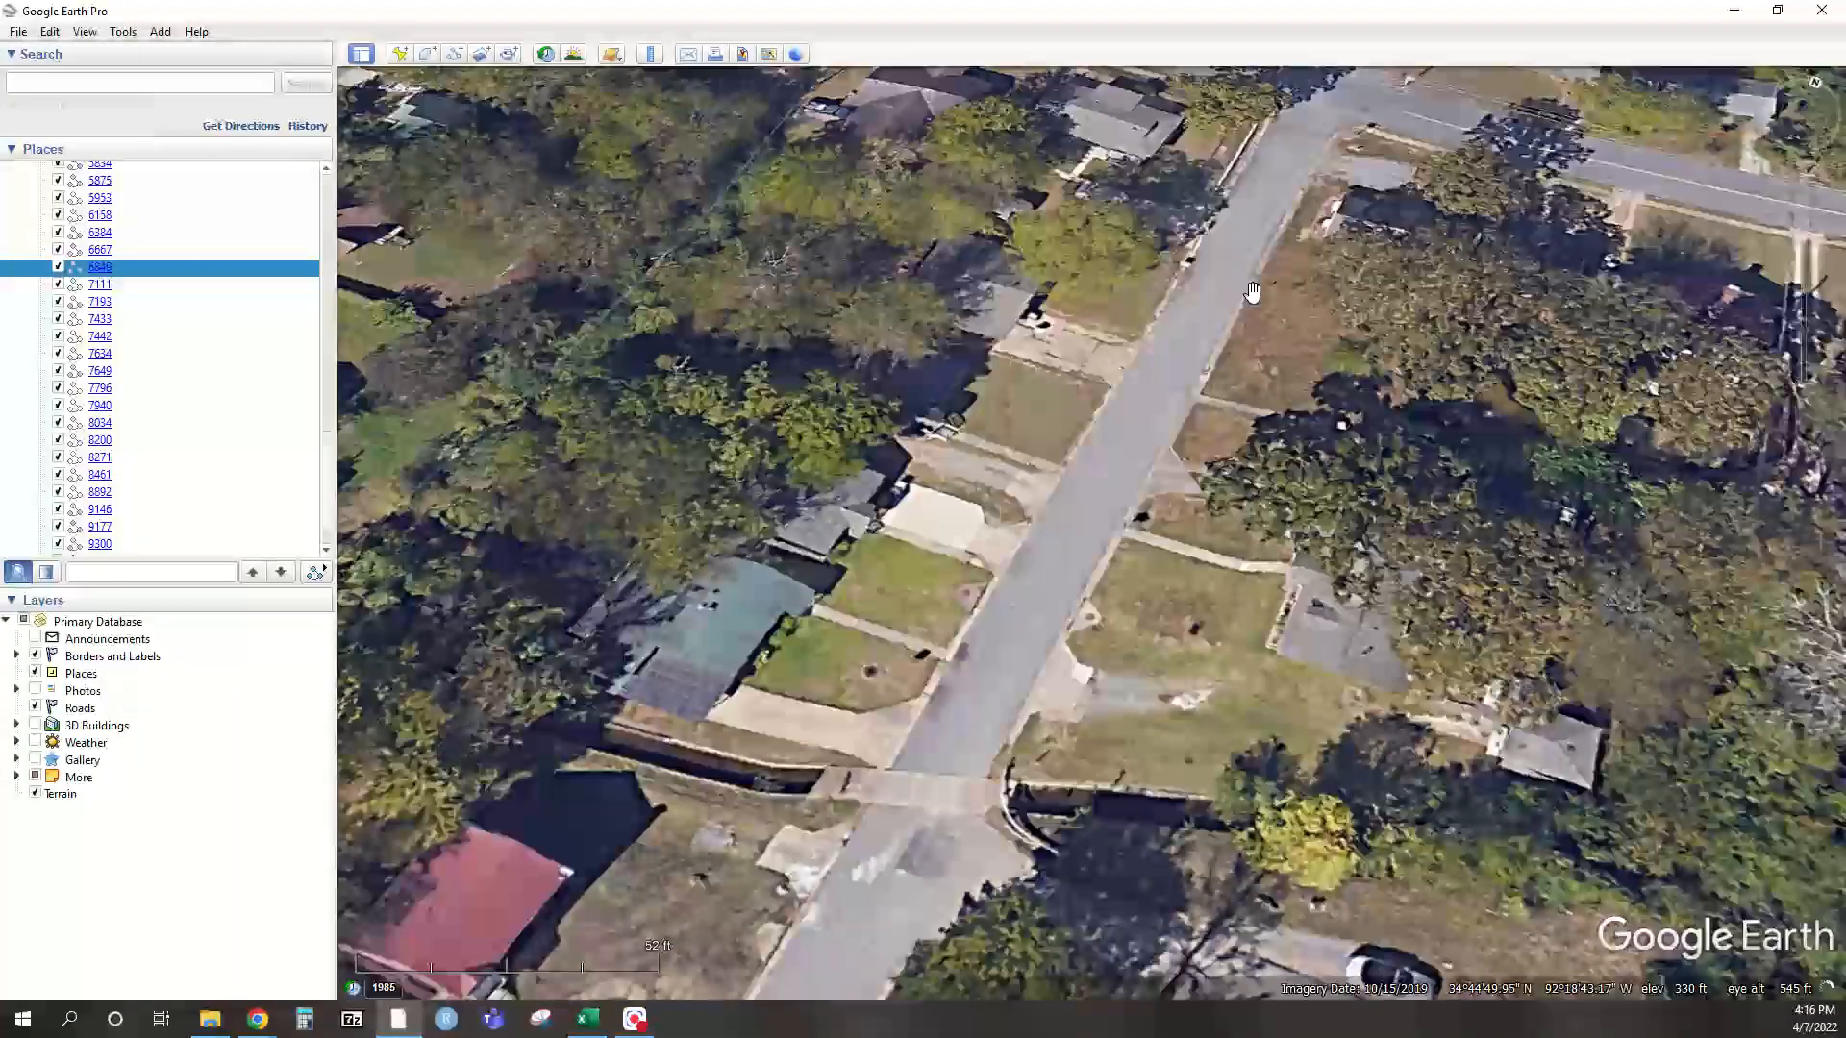
pyautogui.scroll(-2, 1106, 414)
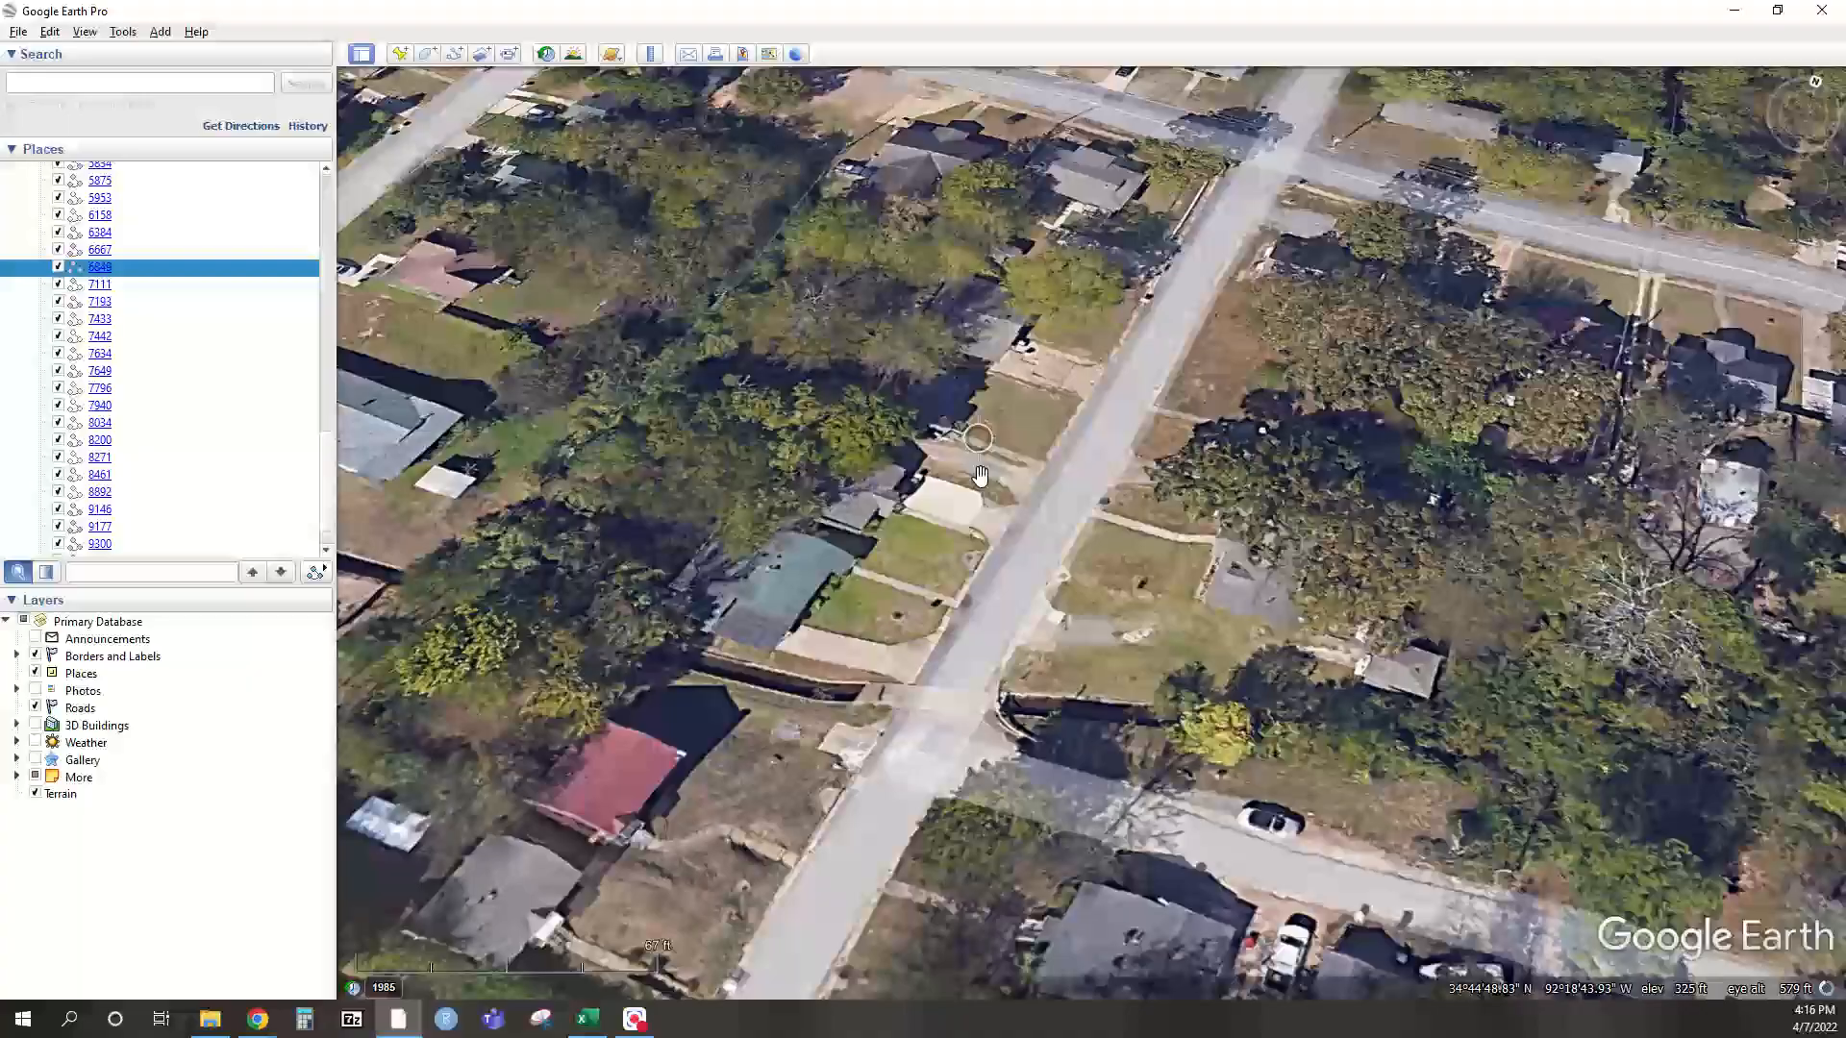
pyautogui.moveTo(1043, 663); pyautogui.dragTo(969, 645)
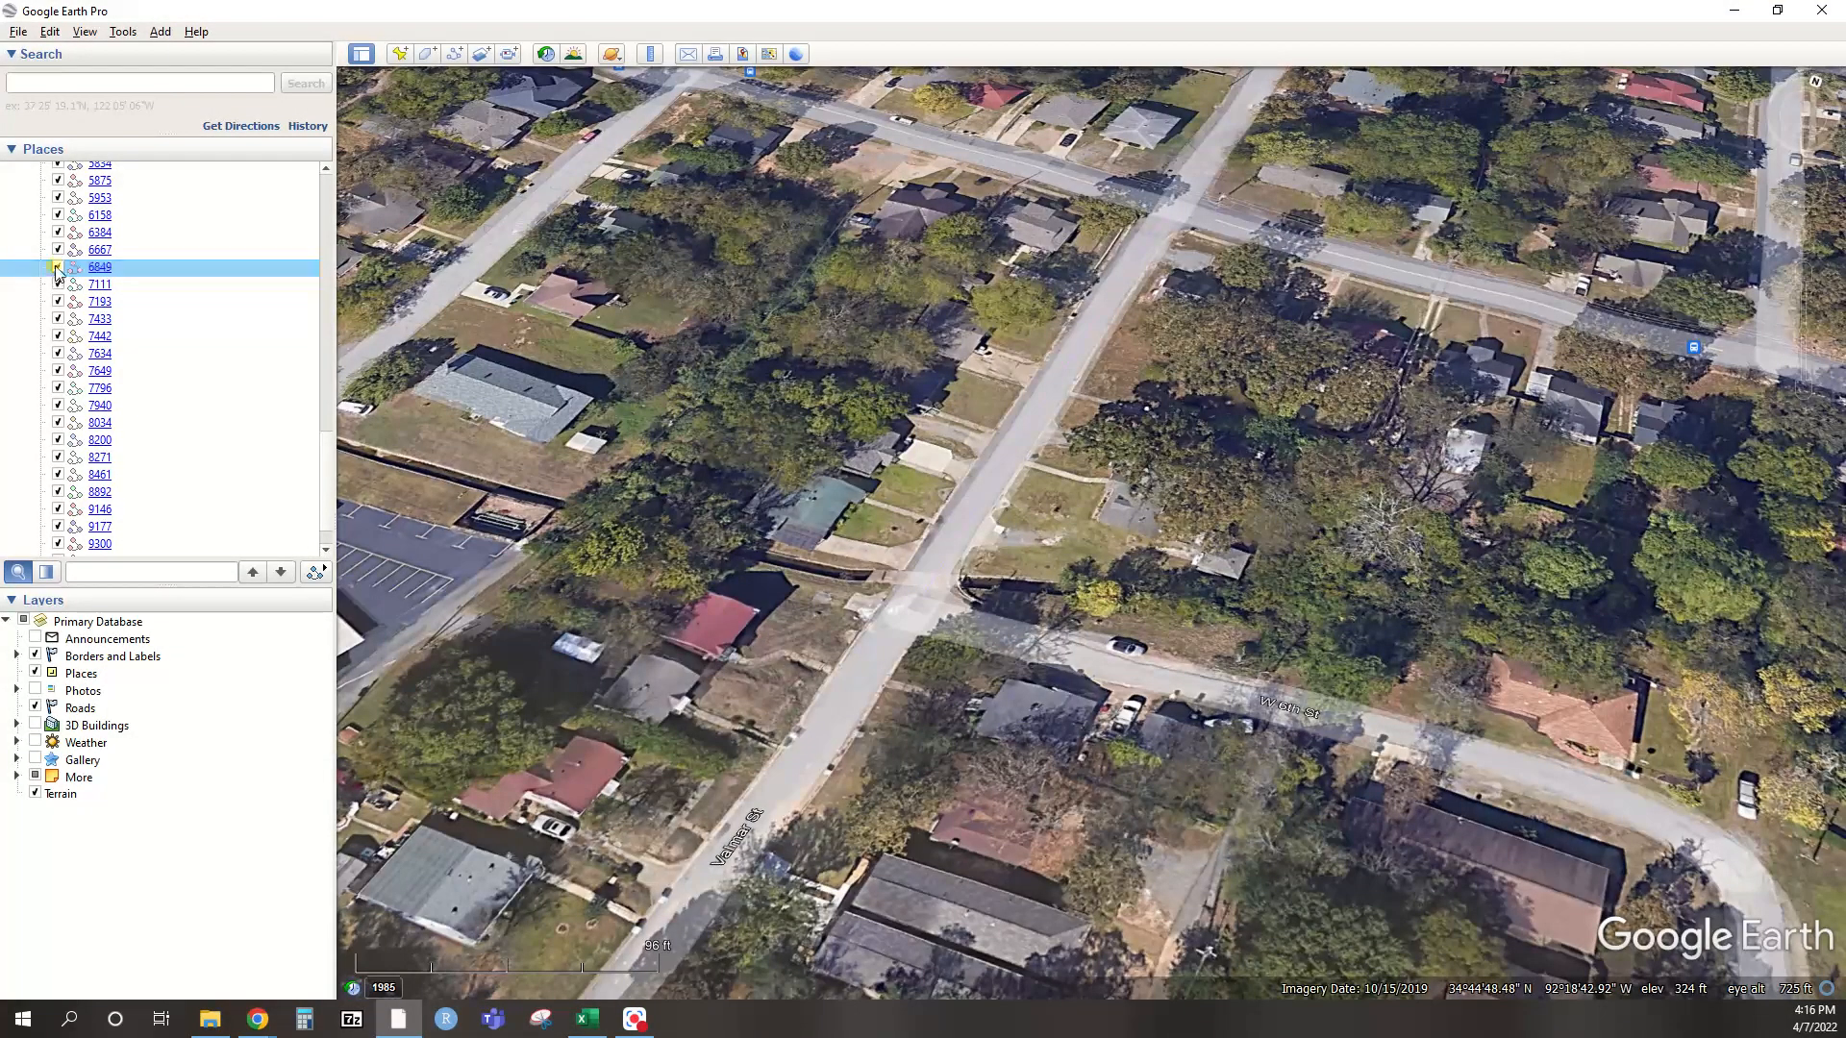
# Untick every street in the Streets LR SSO 78 MyMaps folder
pyautogui.scroll(6, 56, 272)
pyautogui.scroll(8, 56, 272)
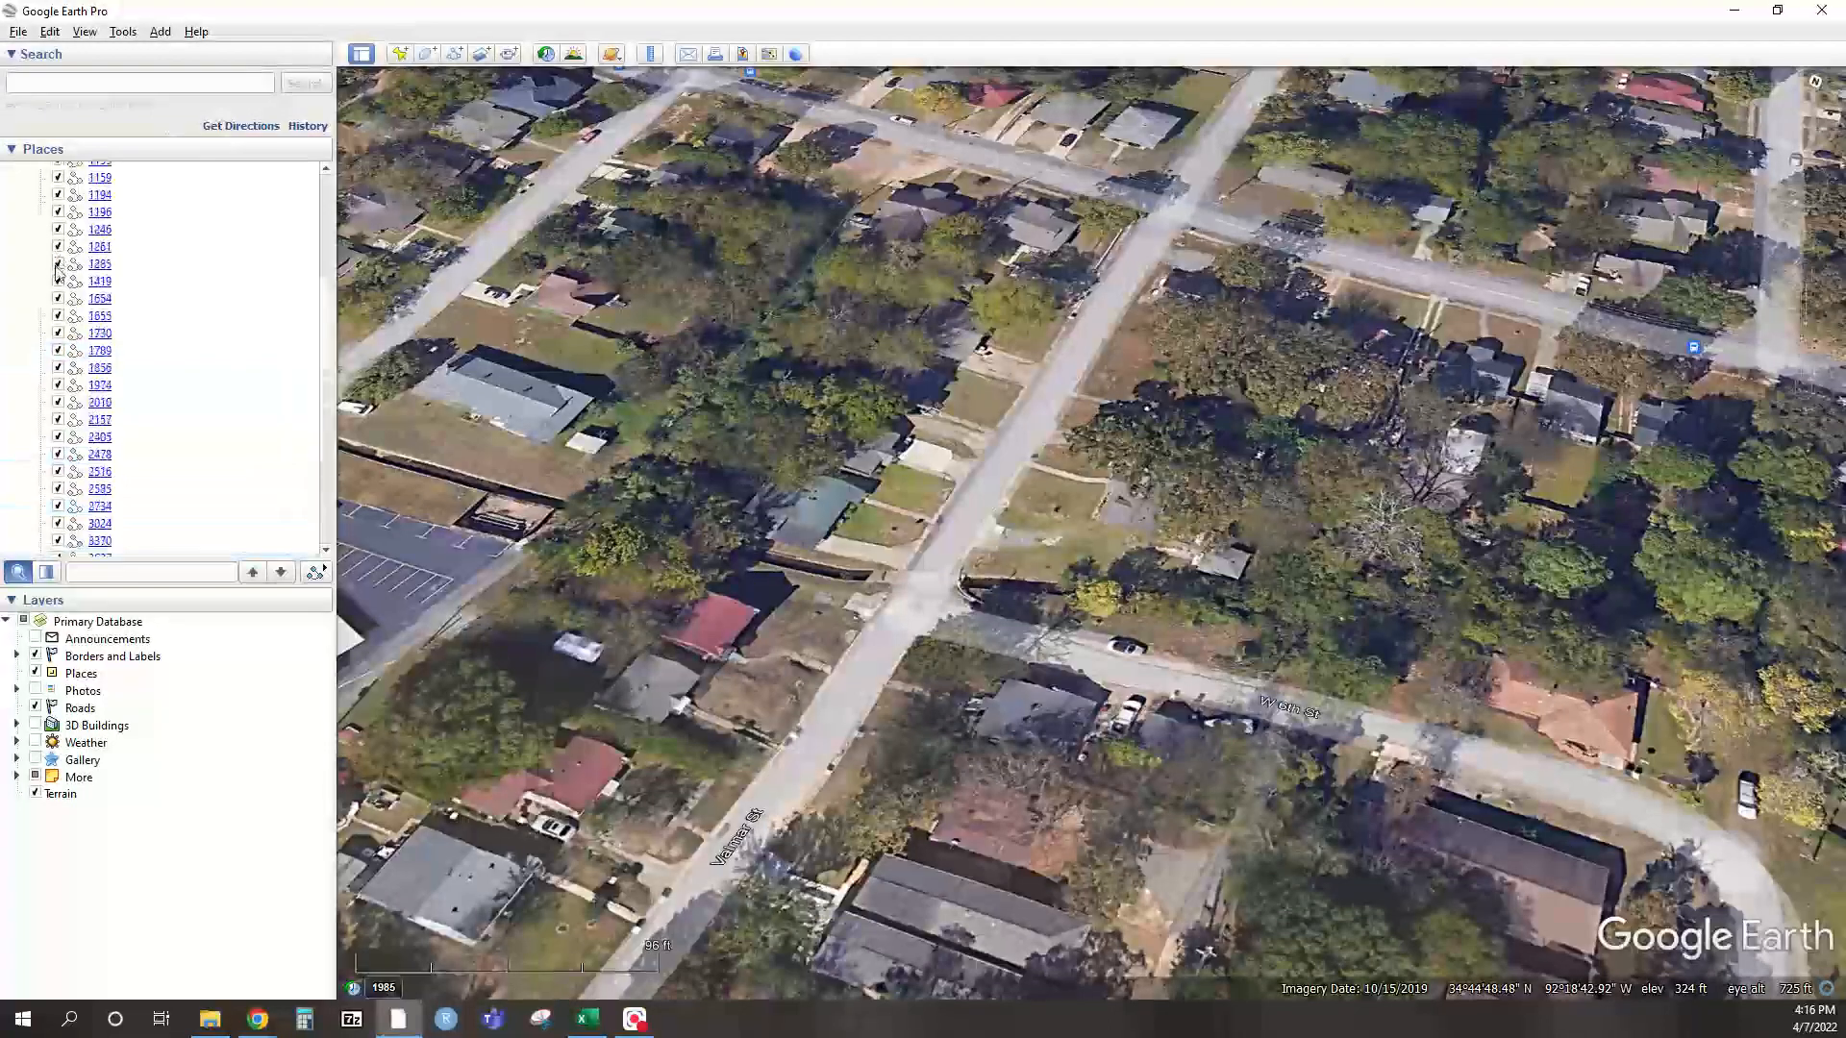
pyautogui.click(49, 271)
pyautogui.click(47, 267)
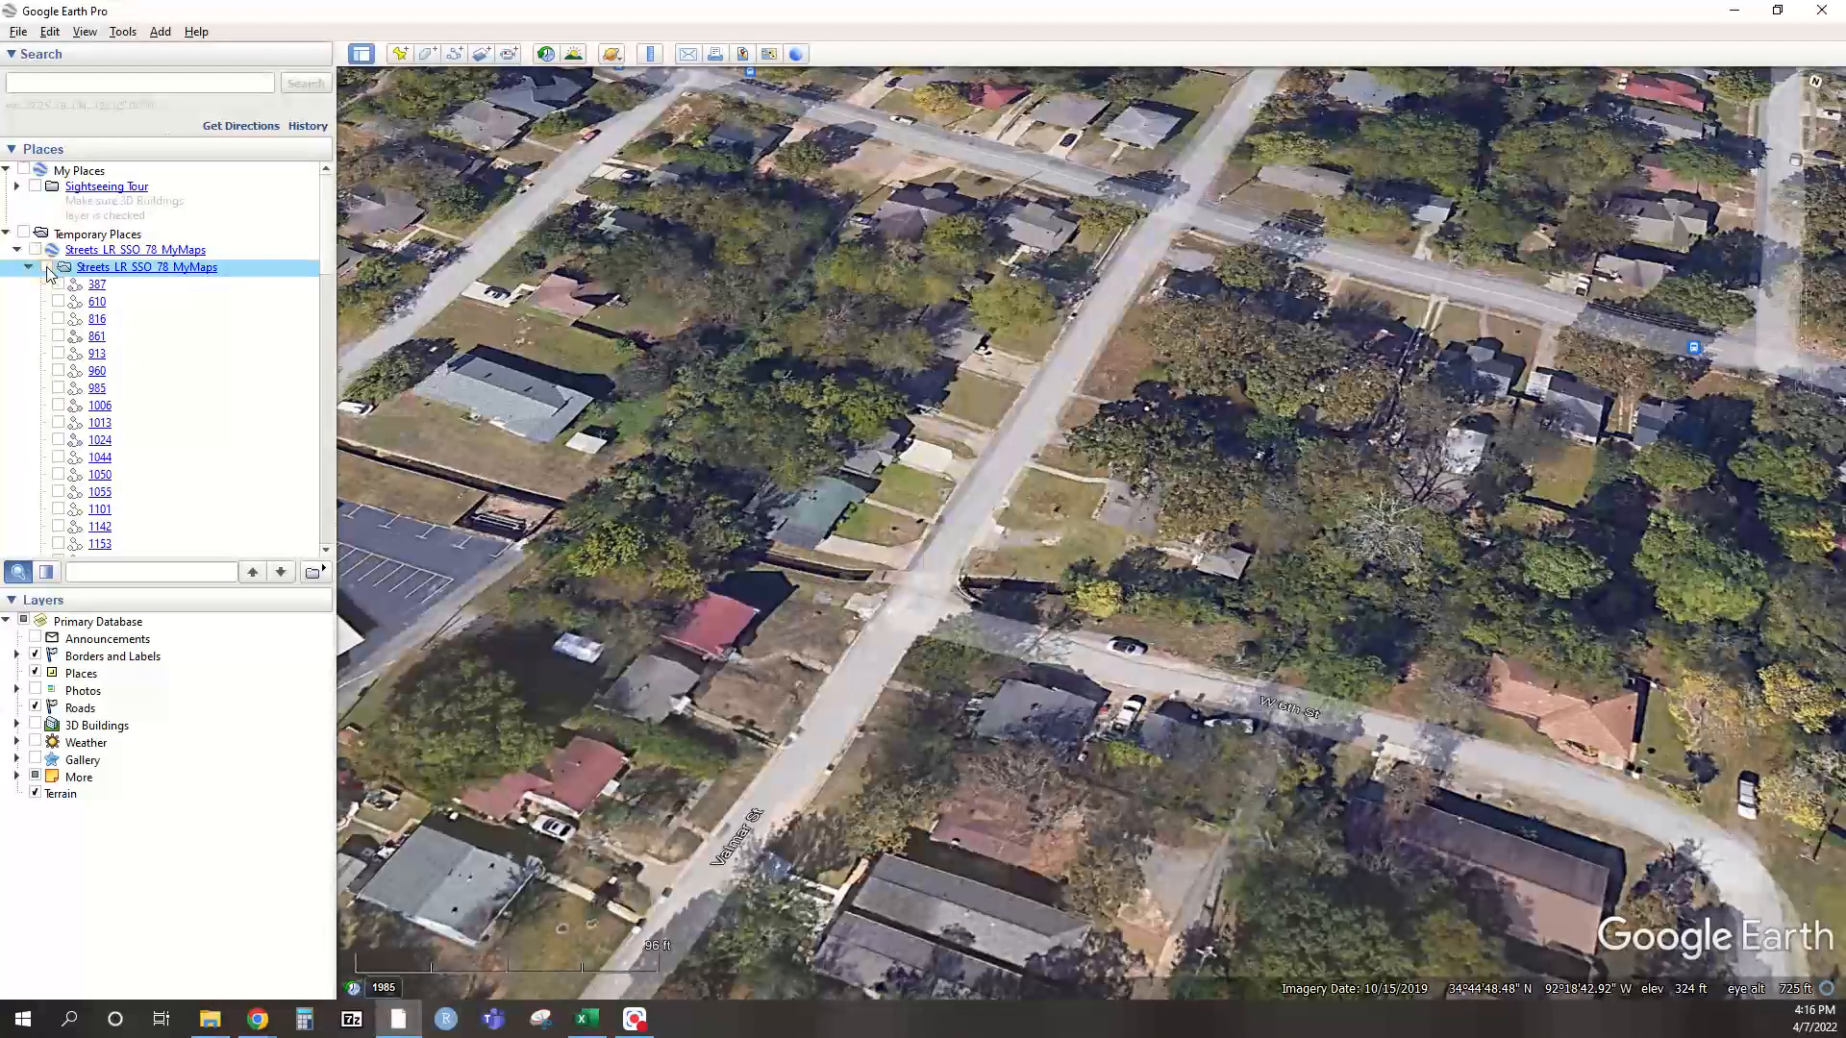
# Tick streets 387, 610, 816, 861 and 913, then go to File to save places
pyautogui.click(58, 285)
pyautogui.click(58, 301)
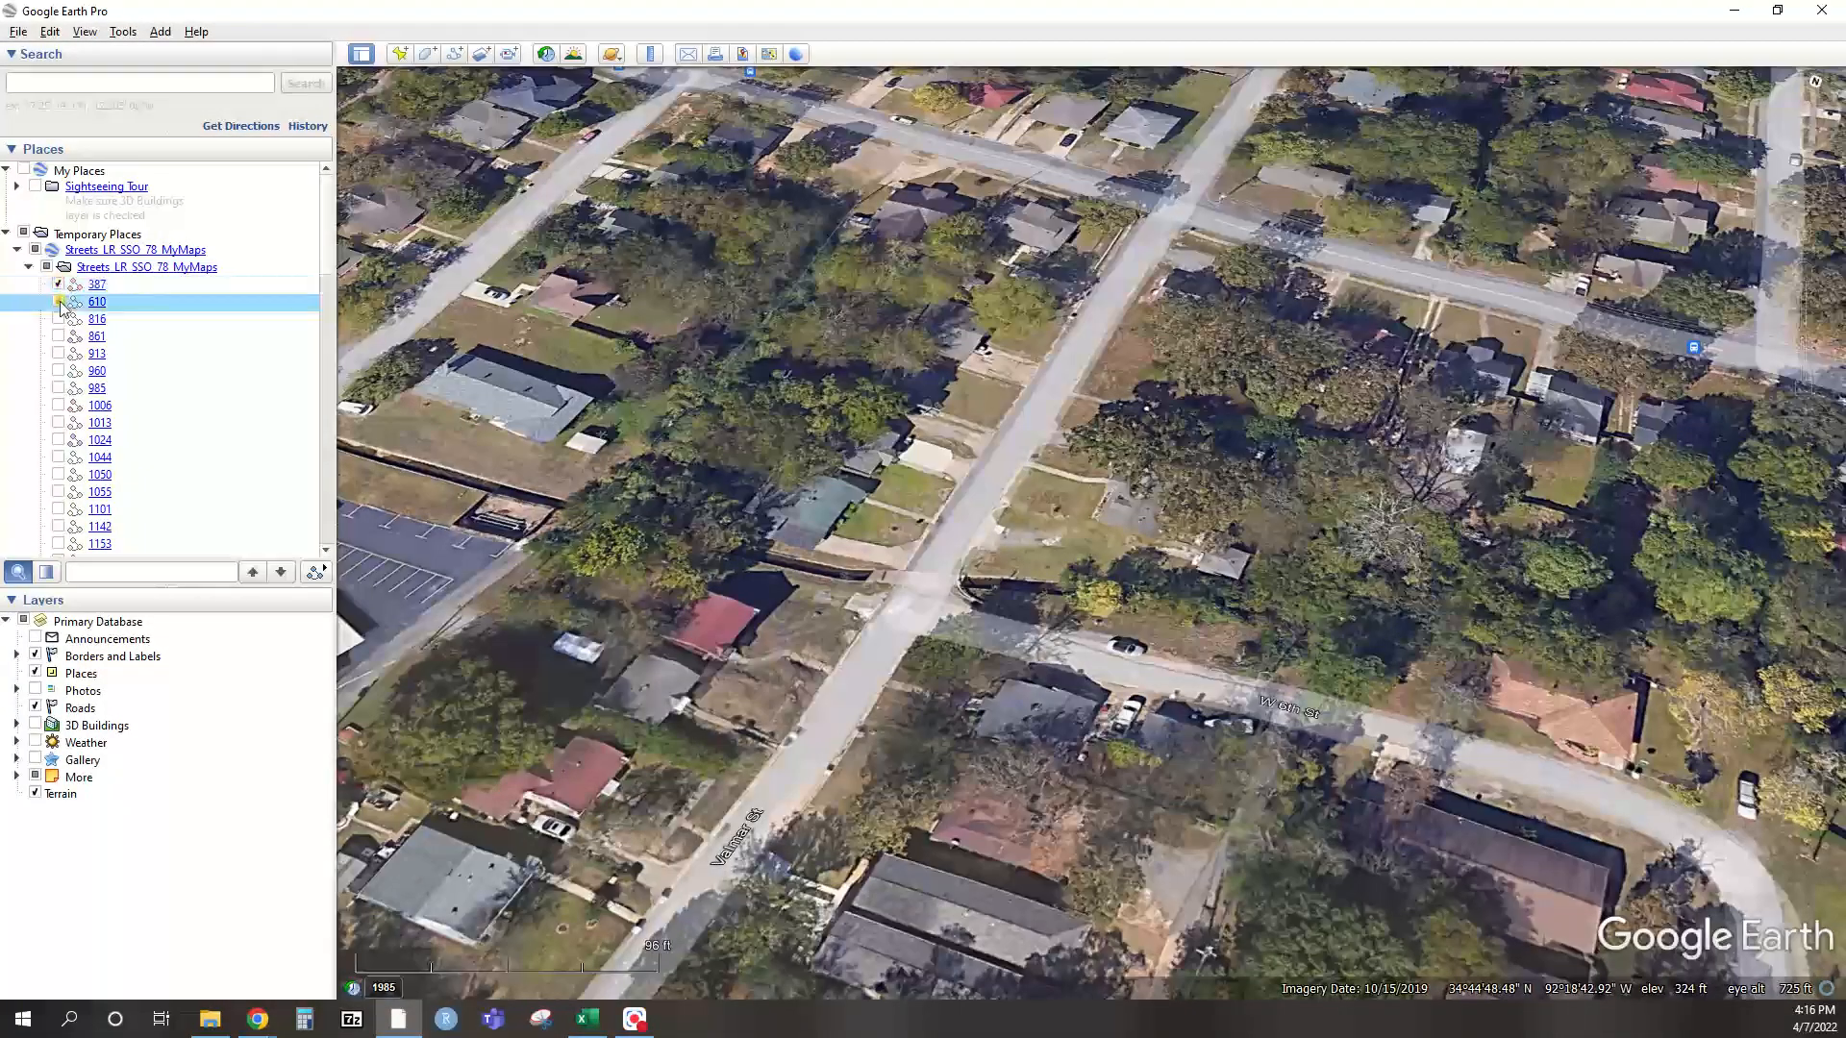
pyautogui.click(57, 319)
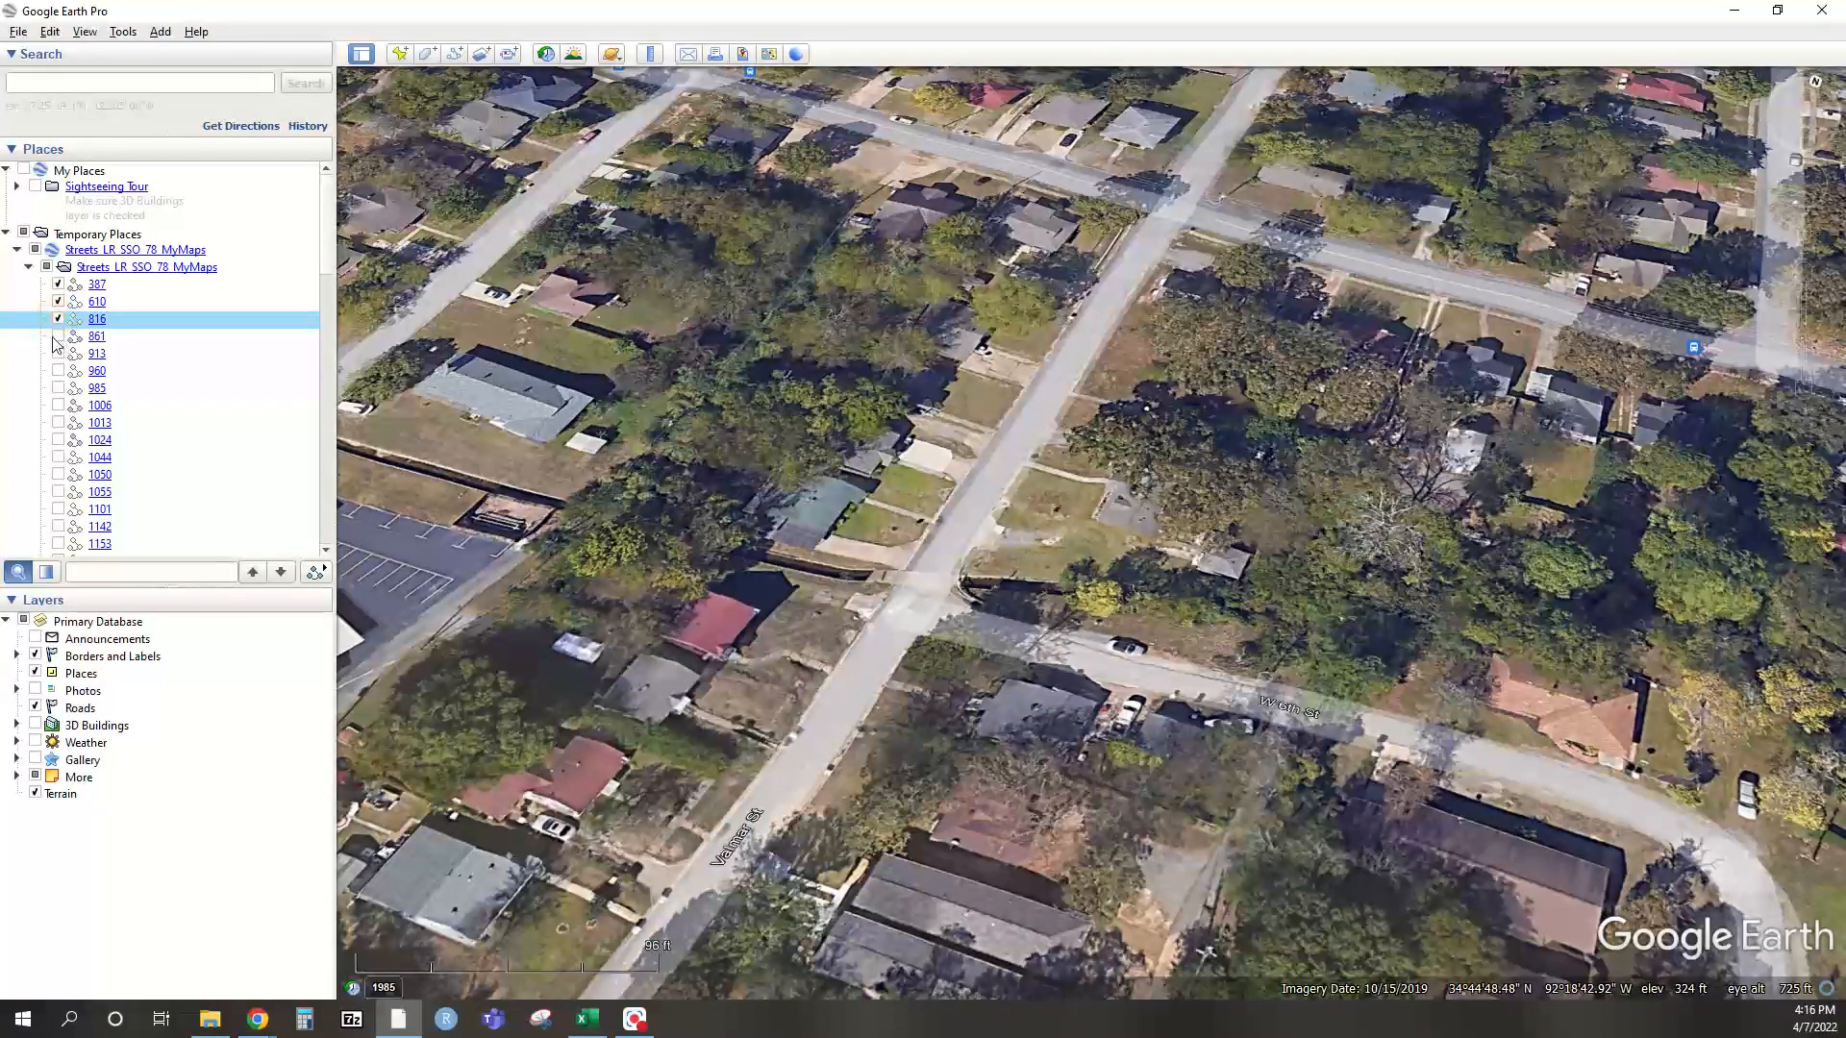
pyautogui.click(57, 337)
pyautogui.click(57, 353)
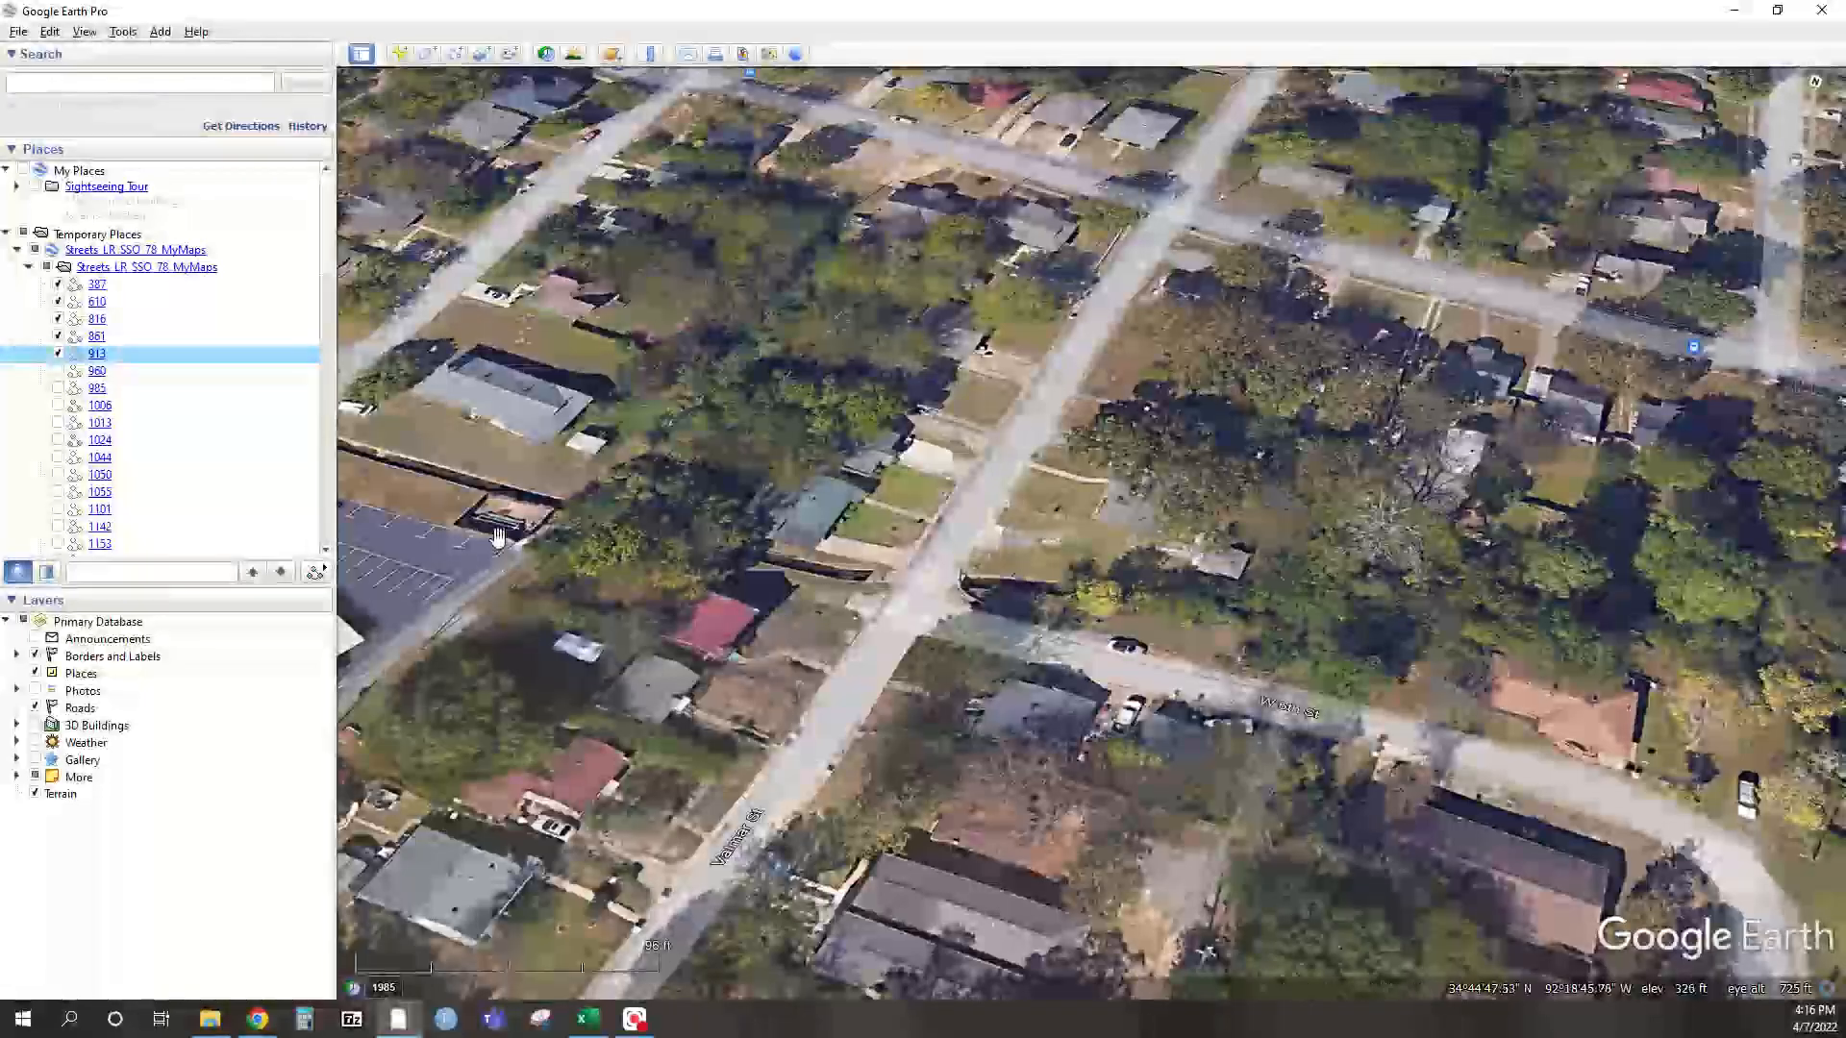
pyautogui.click(17, 32)
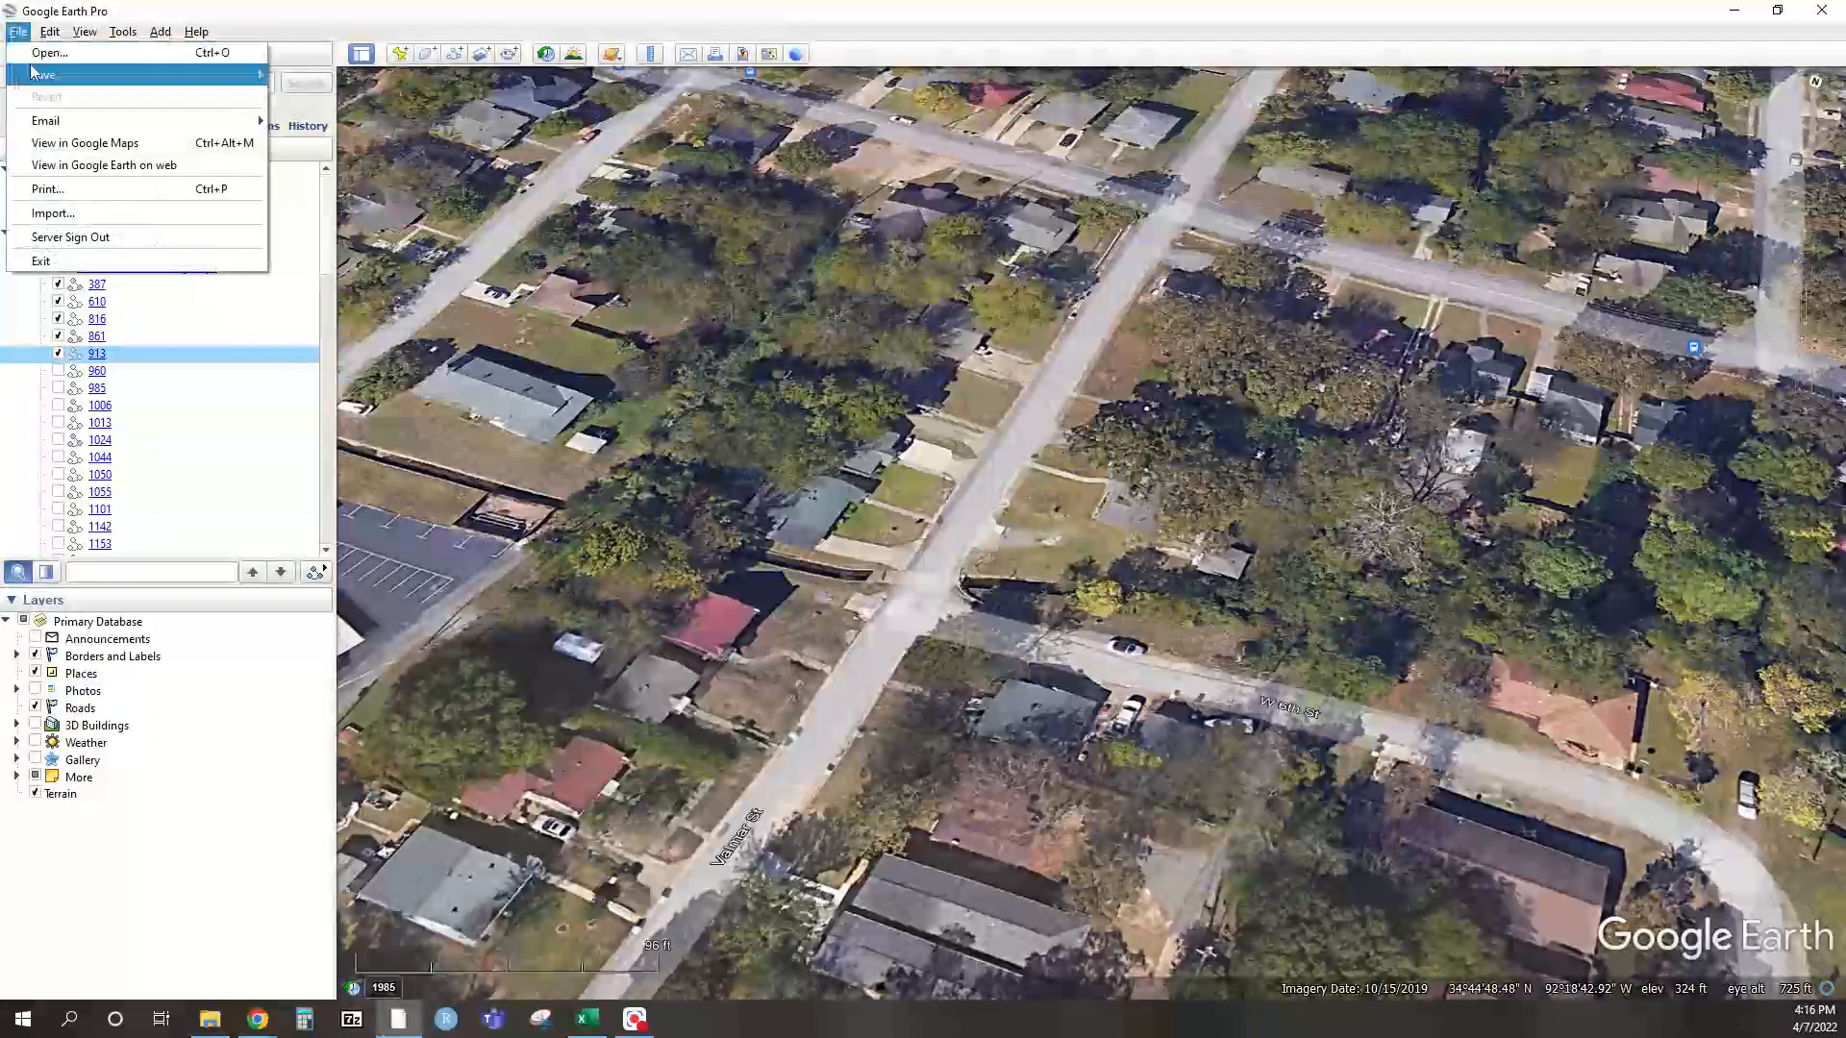
pyautogui.moveTo(39, 75)
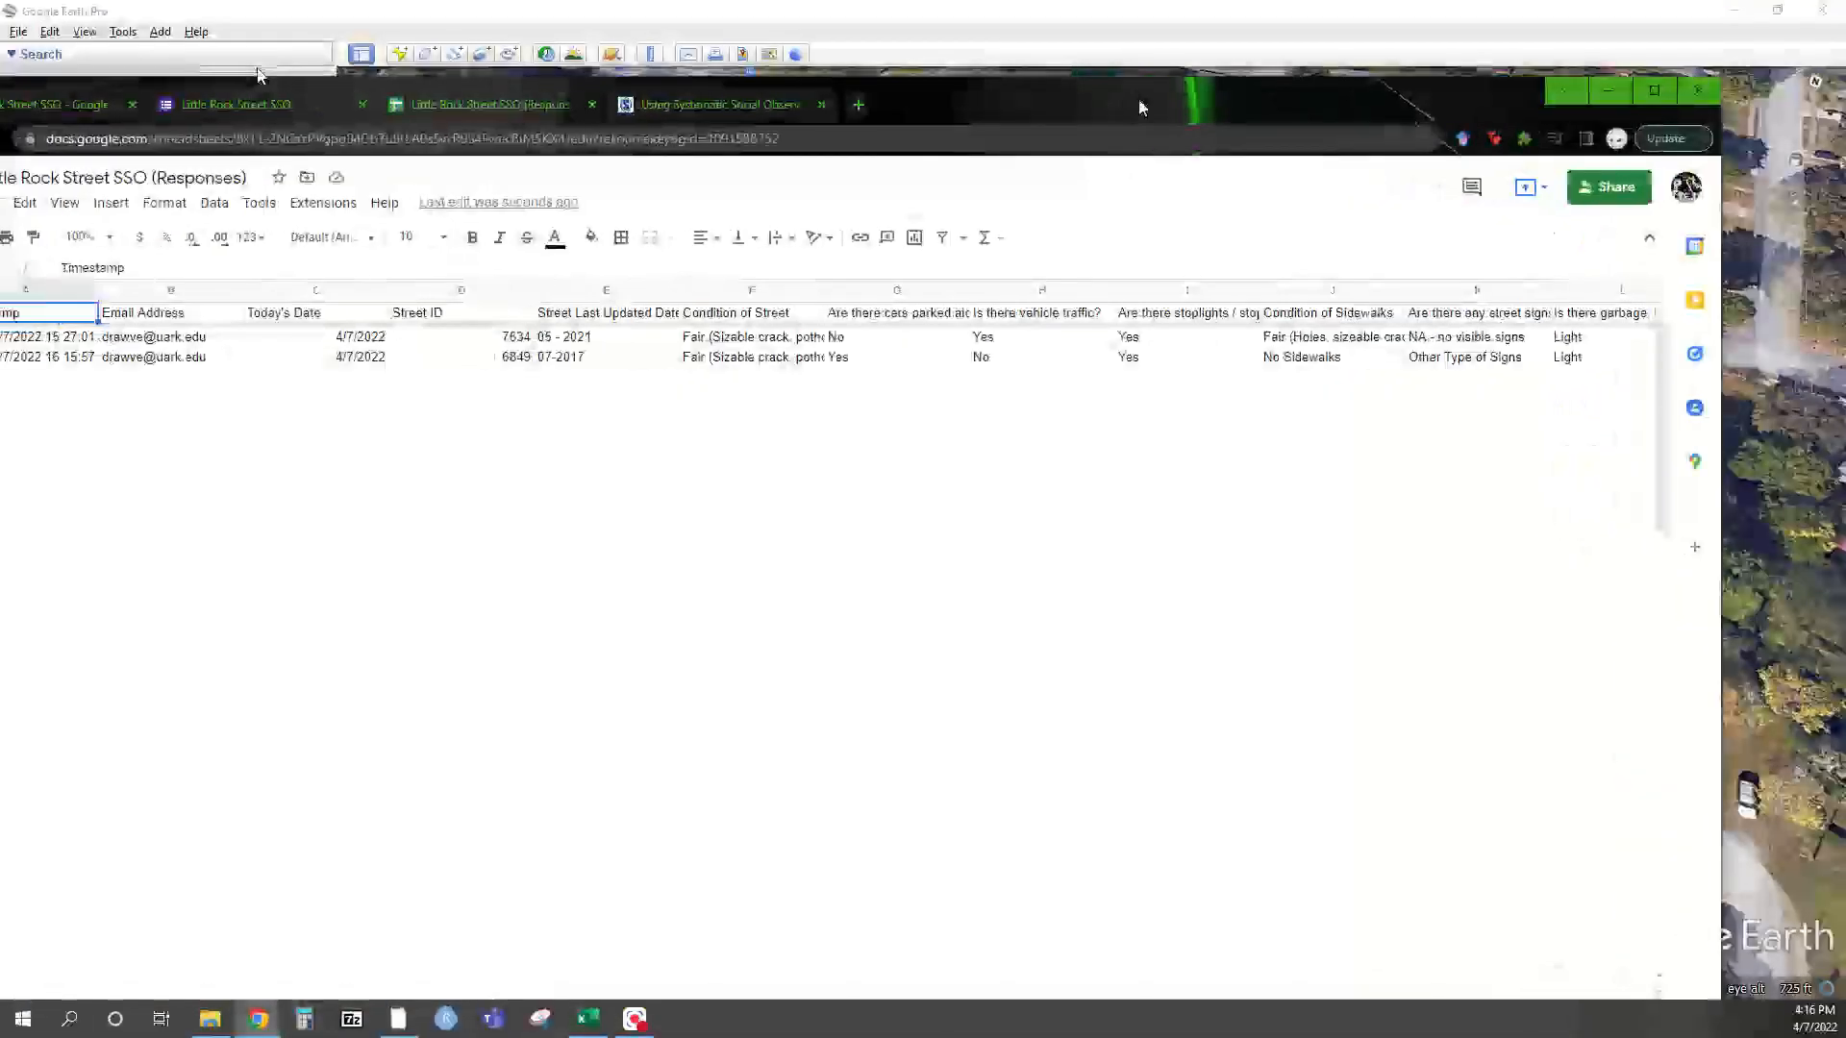
# Start another blank survey response from the Forms tab and switch back to Google Earth
pyautogui.click(236, 104)
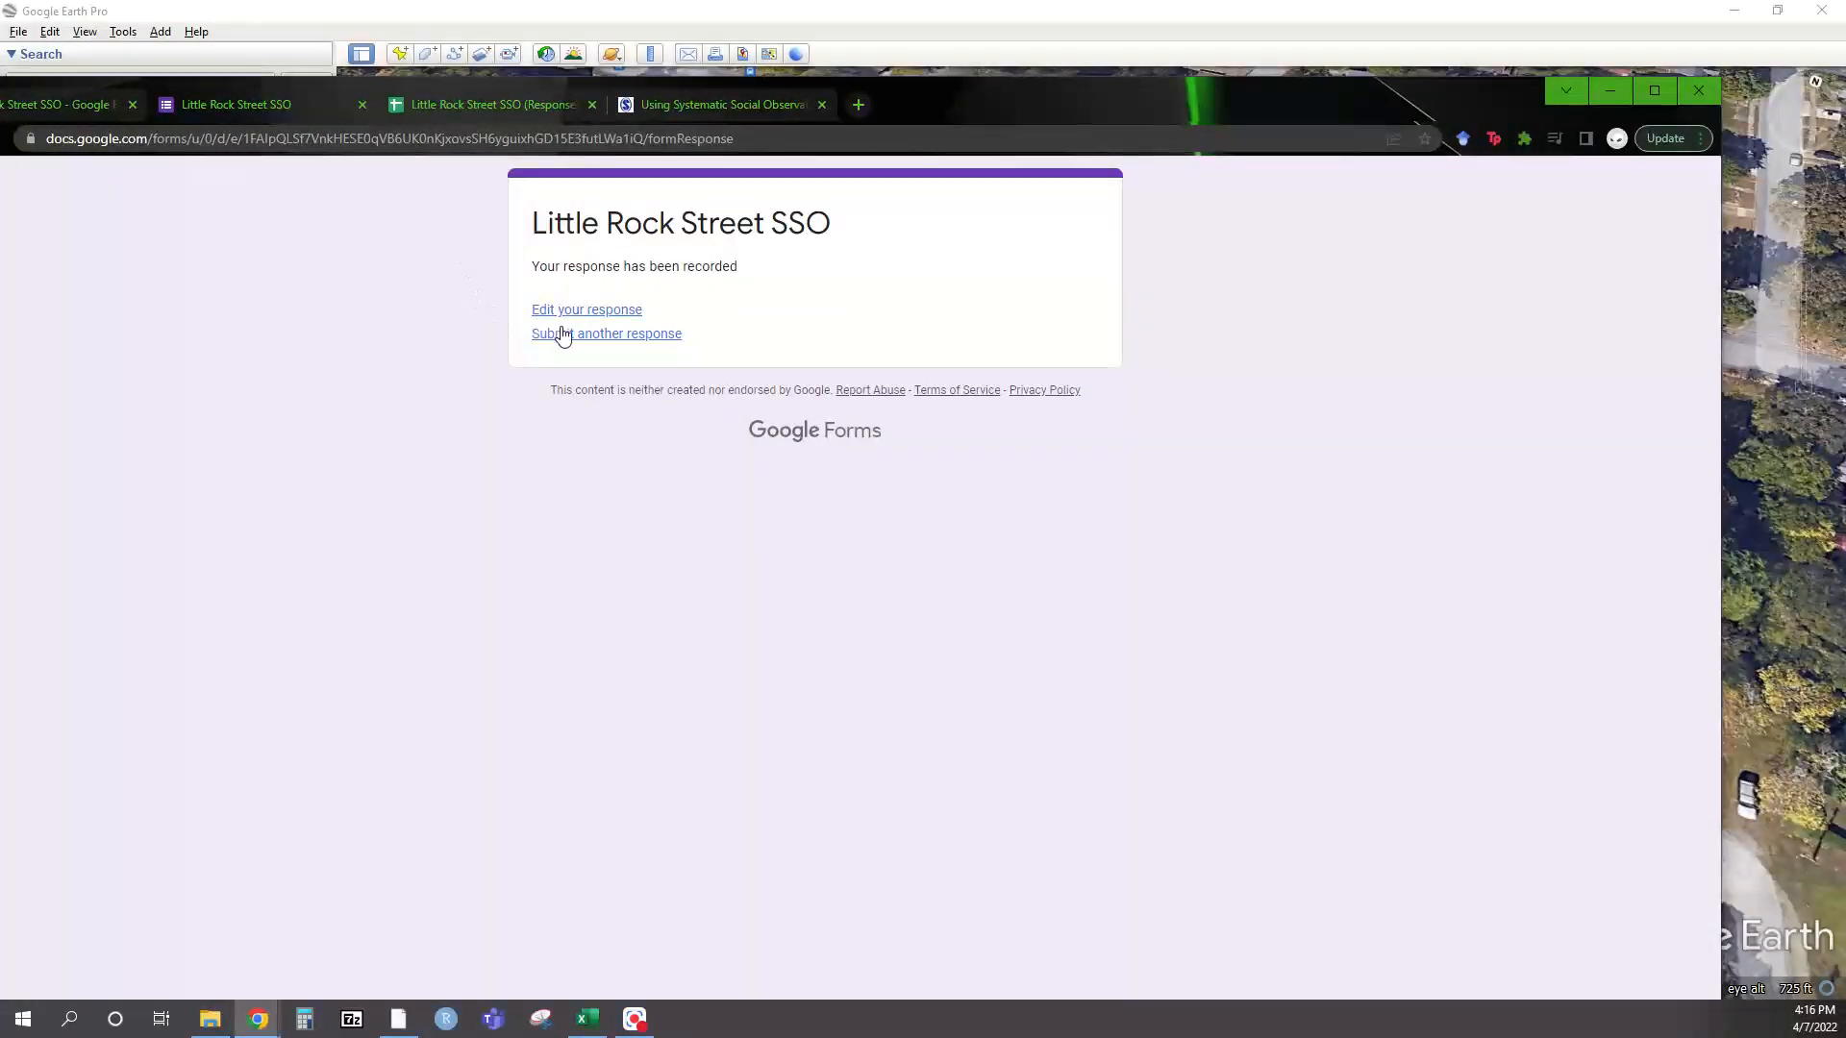
pyautogui.click(610, 339)
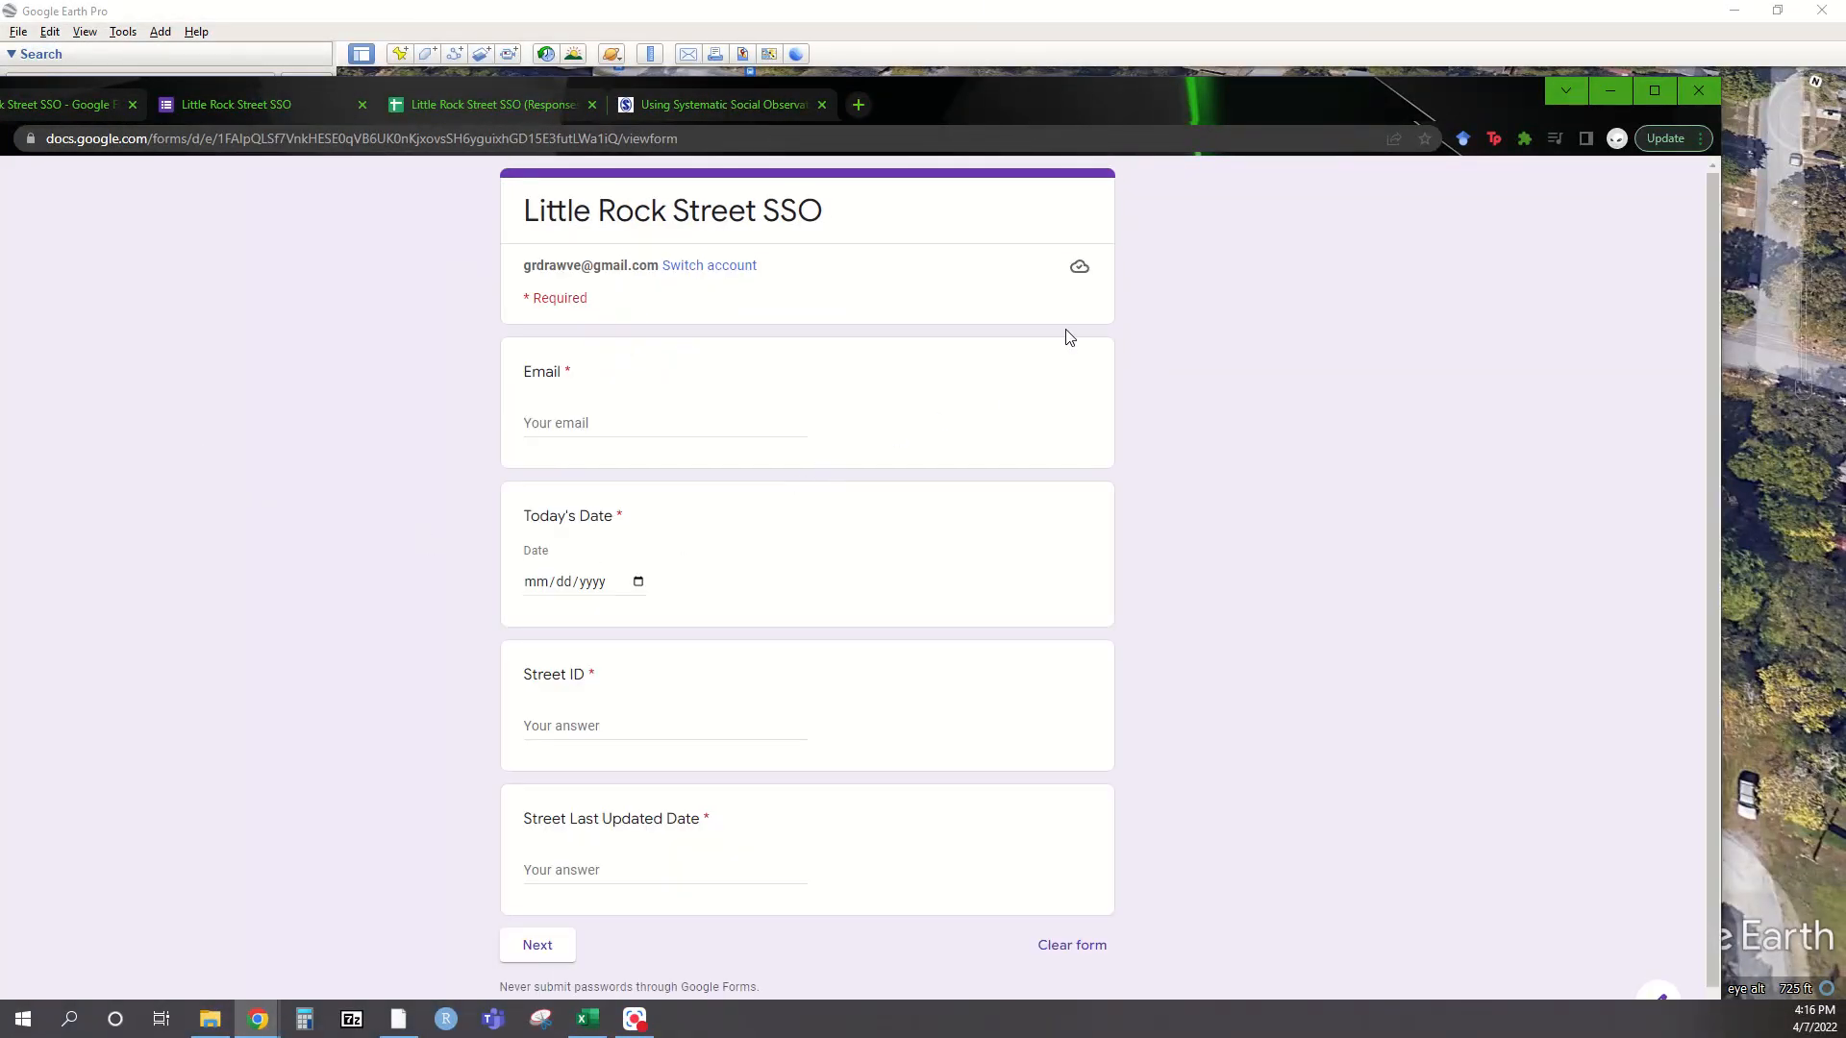
pyautogui.hotkey('alt', 'Tab')
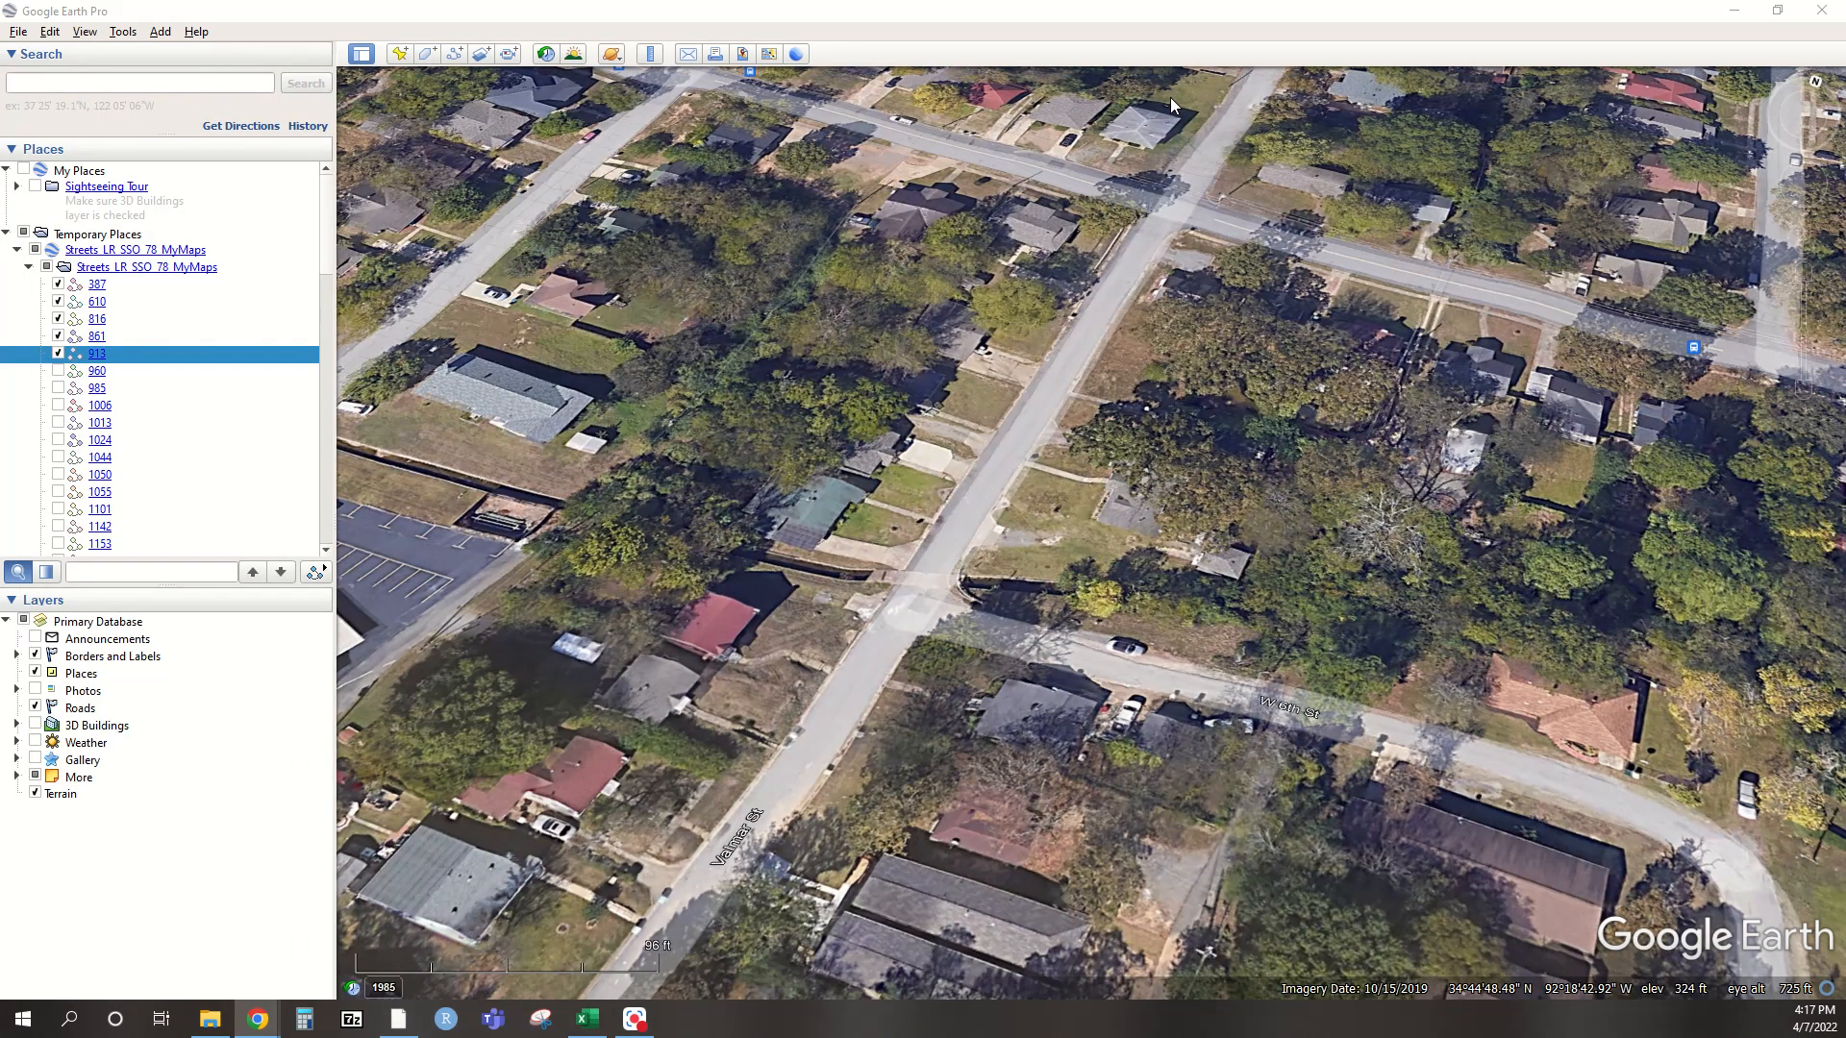